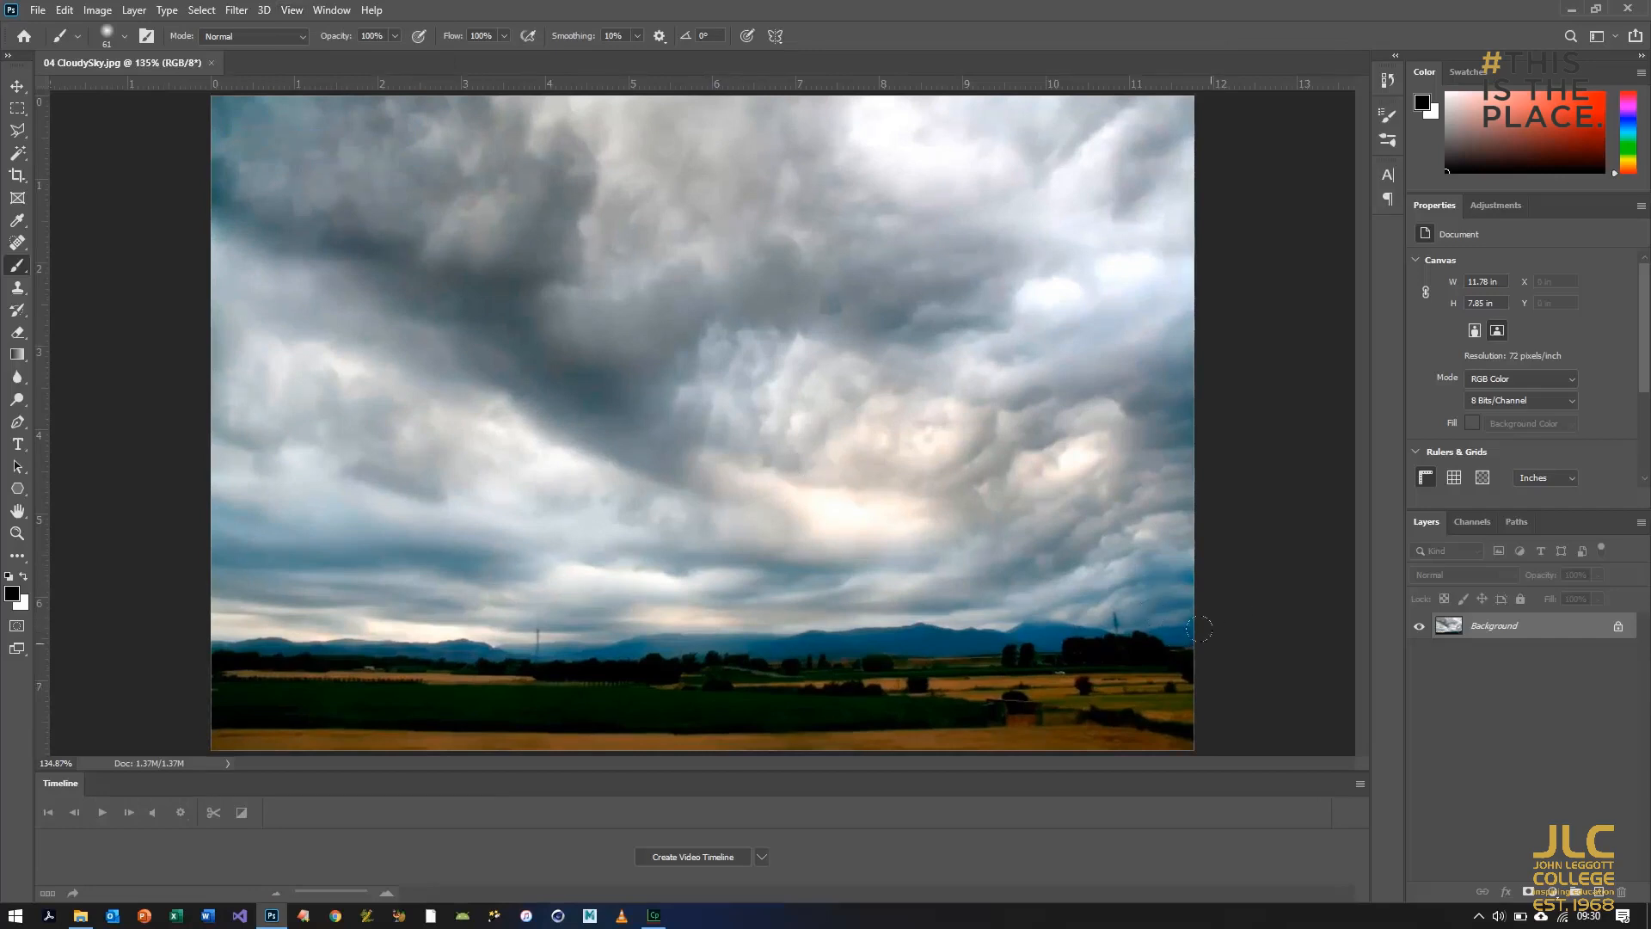
# Step: Duplicate the Background layer, keeping the suggested name
pyautogui.rightClick(1488, 631)
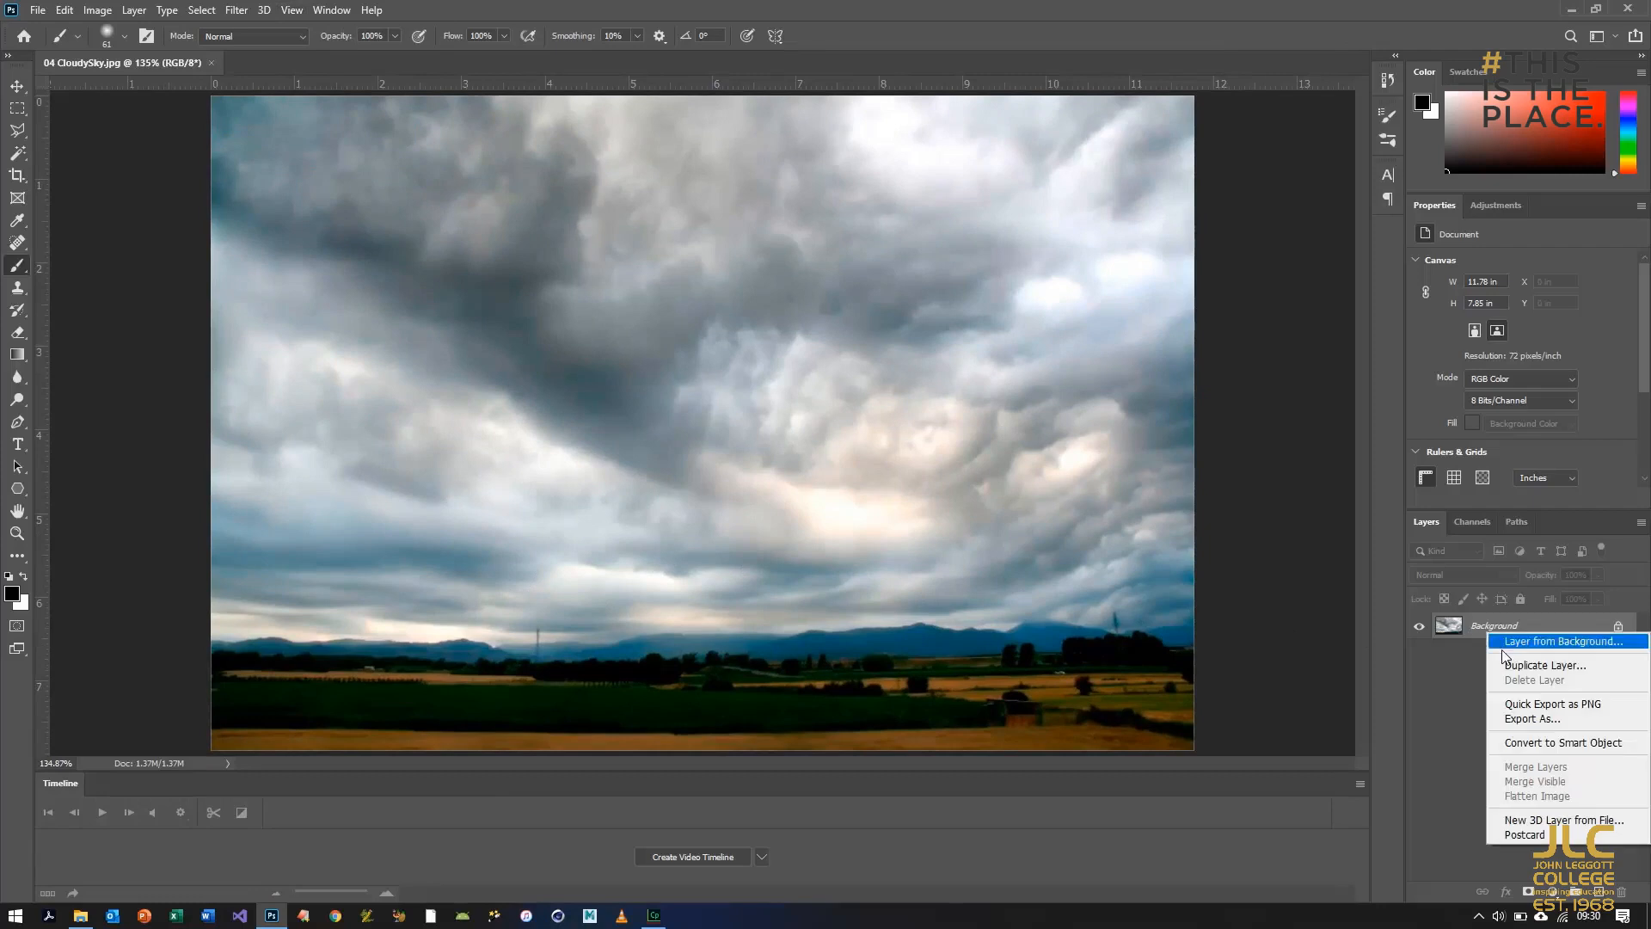
pyautogui.click(1535, 666)
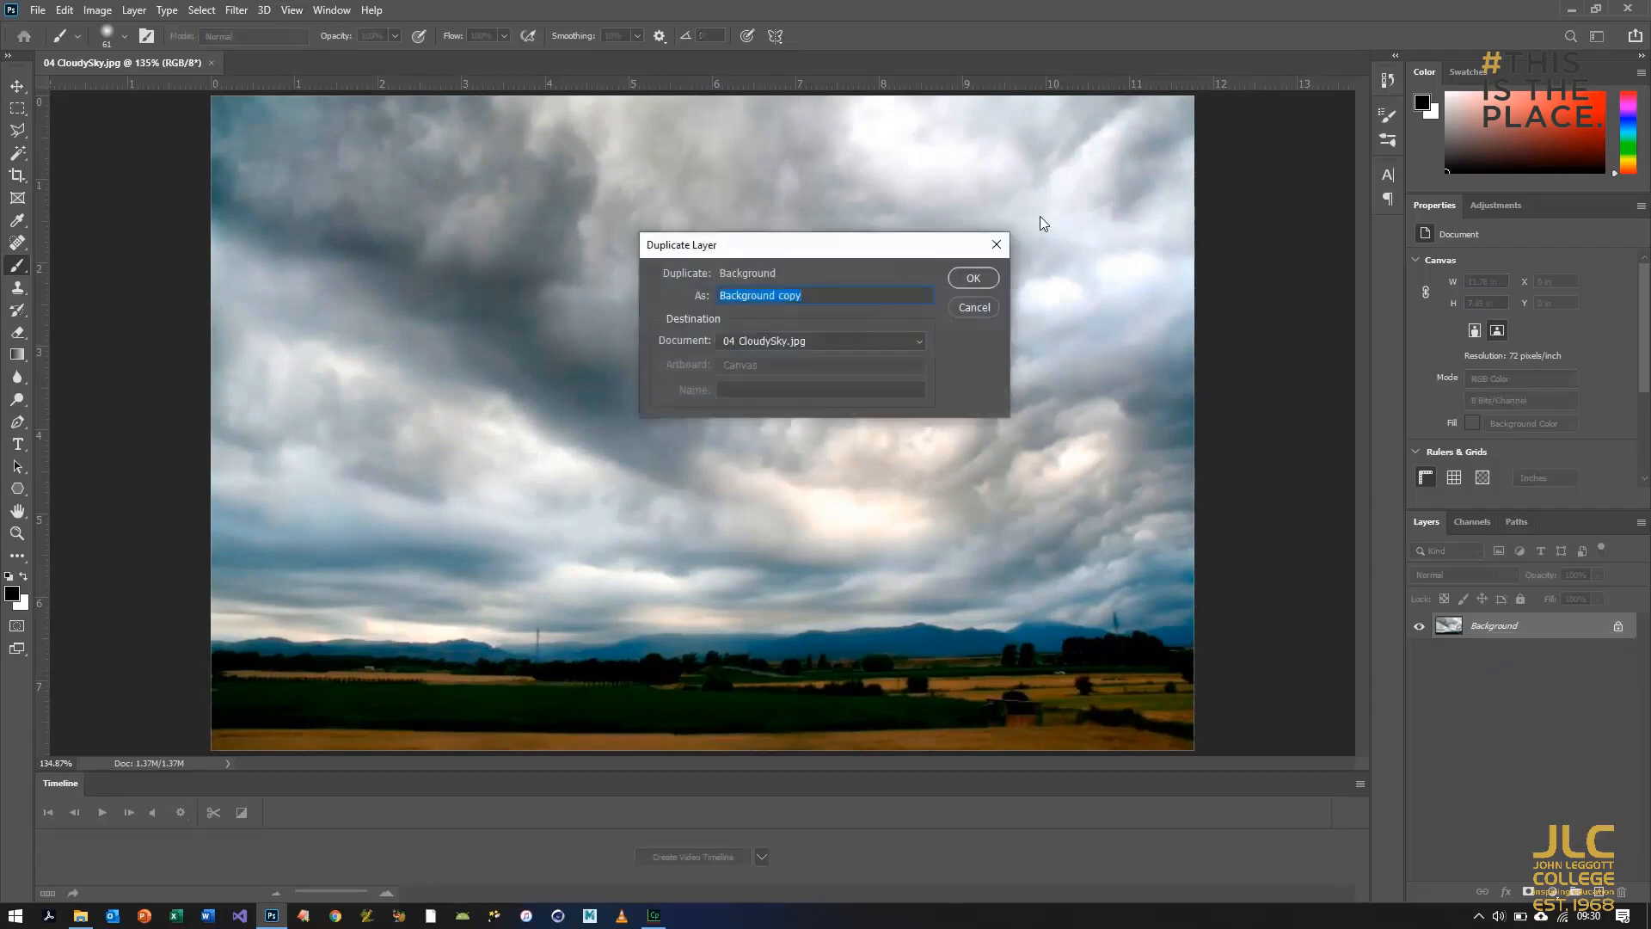
pyautogui.click(971, 288)
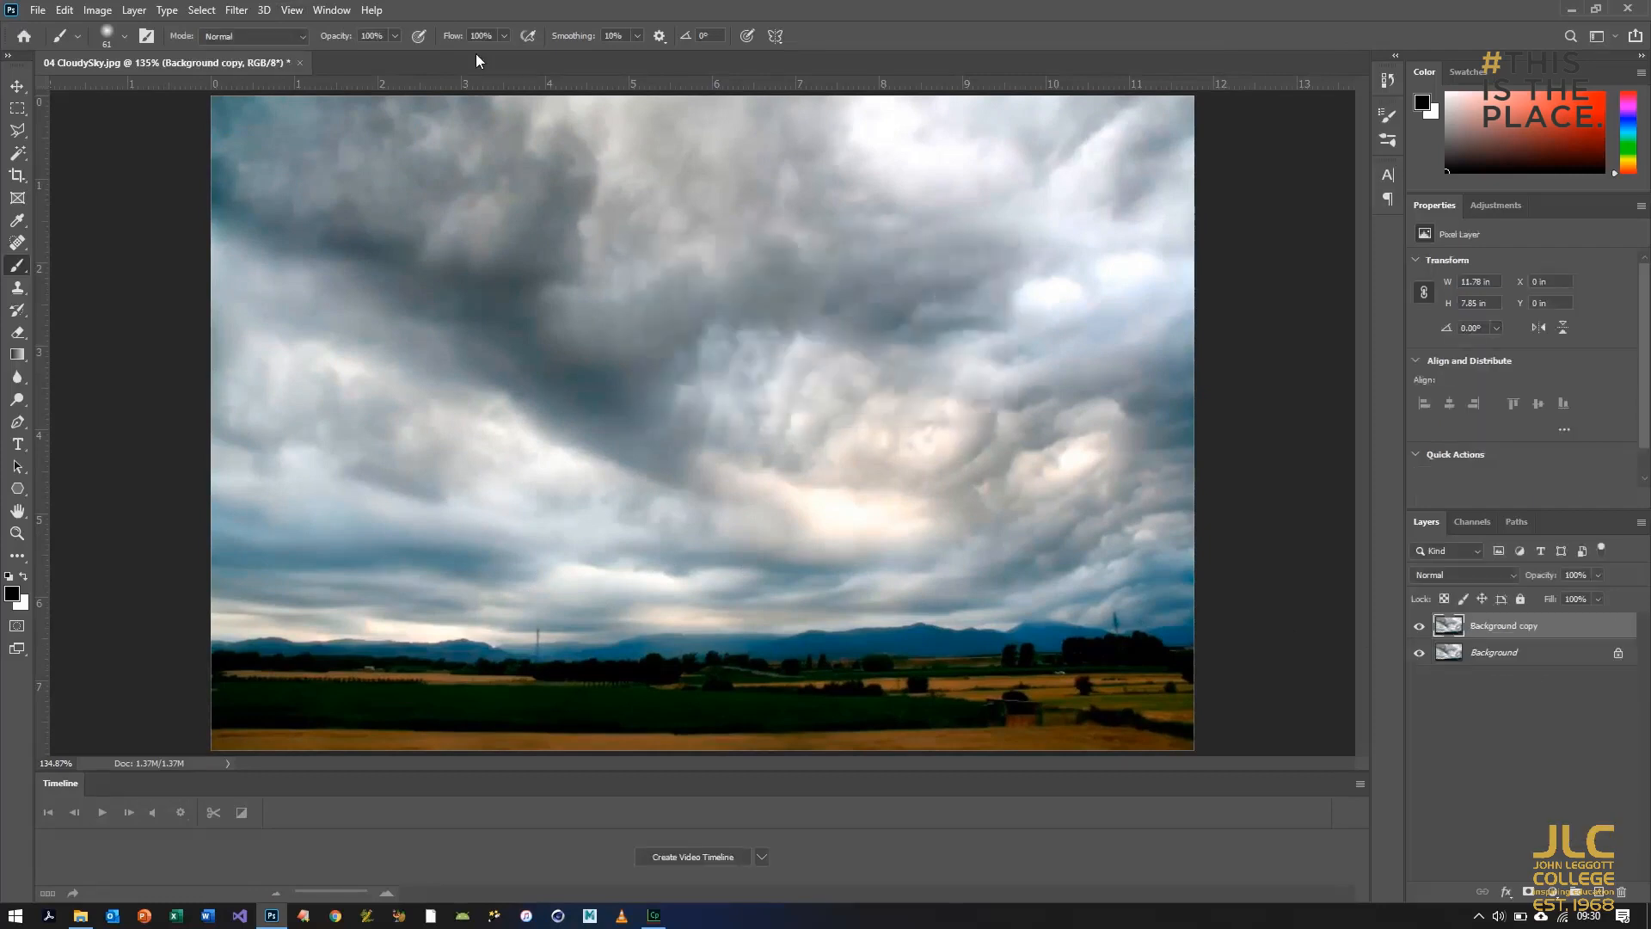
# Step: Shape a contrast S-curve for the copied layer with Curves, pulling the shadows down and raising input 162 to output 167
pyautogui.click(98, 10)
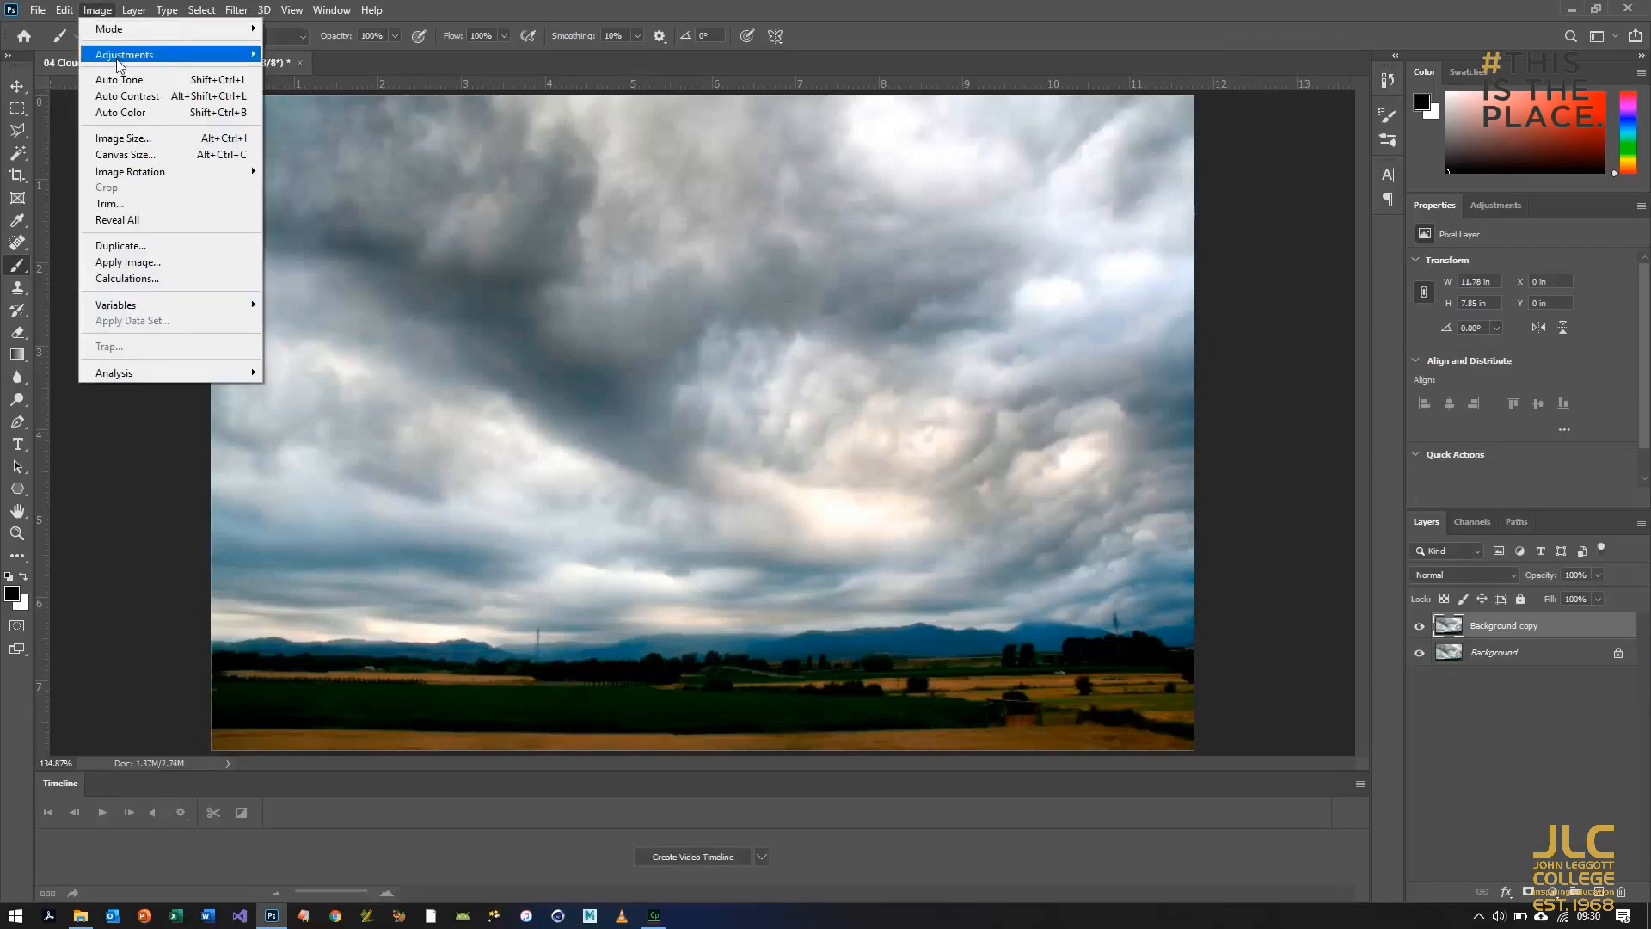
pyautogui.moveTo(122, 60)
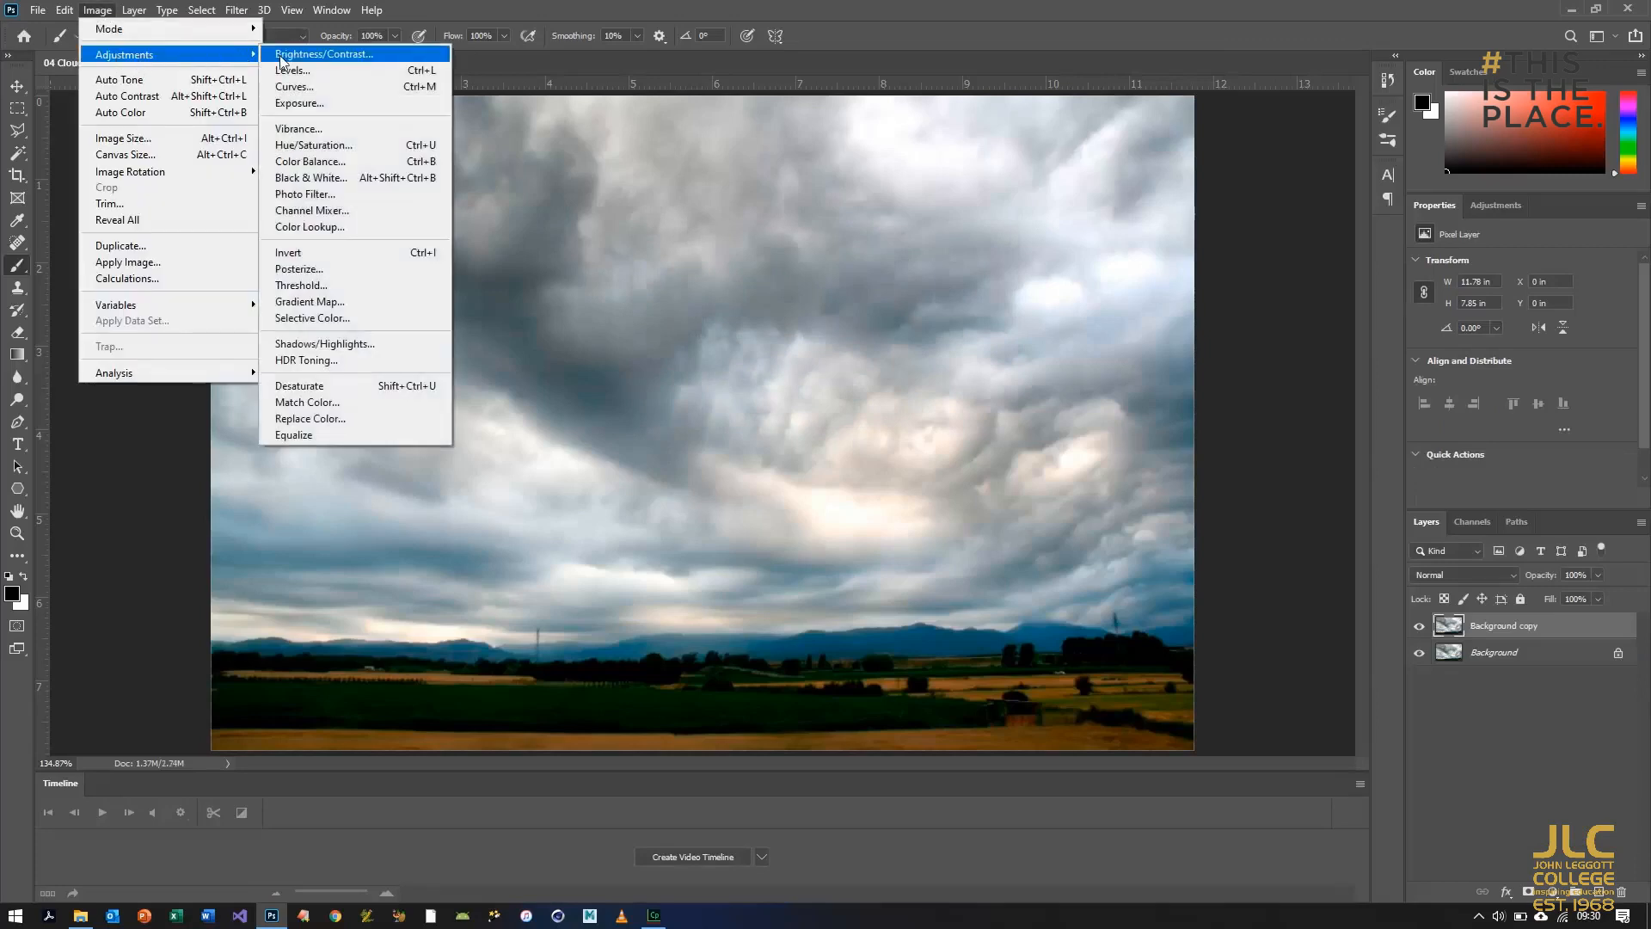
pyautogui.click(292, 87)
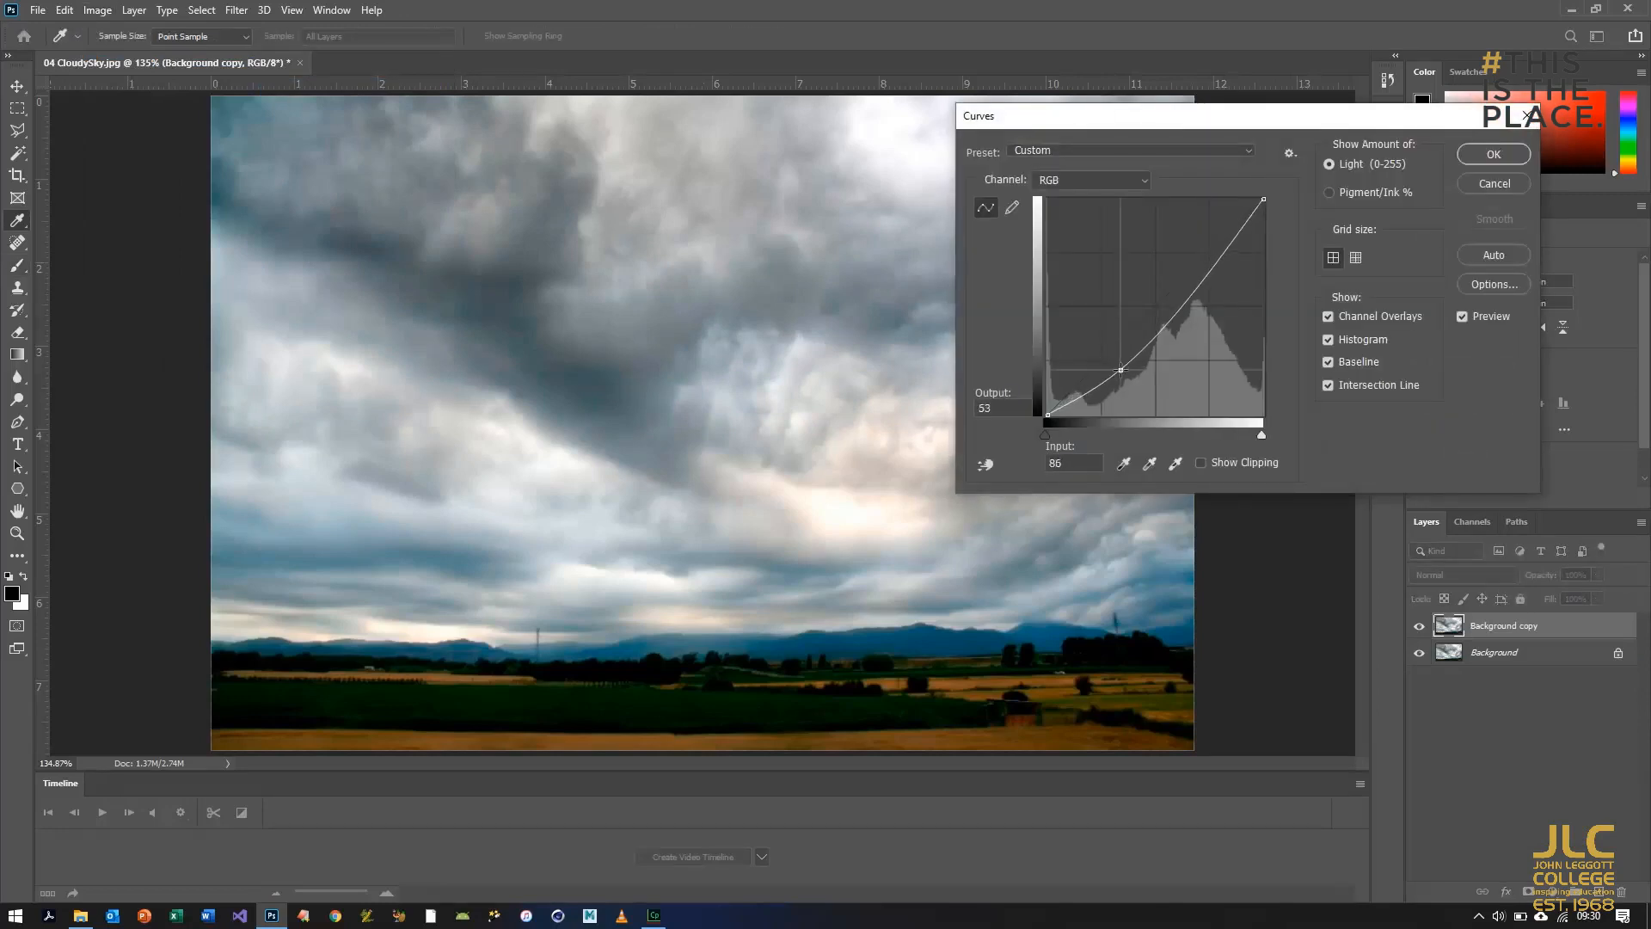
pyautogui.moveTo(1118, 344); pyautogui.dragTo(1123, 371)
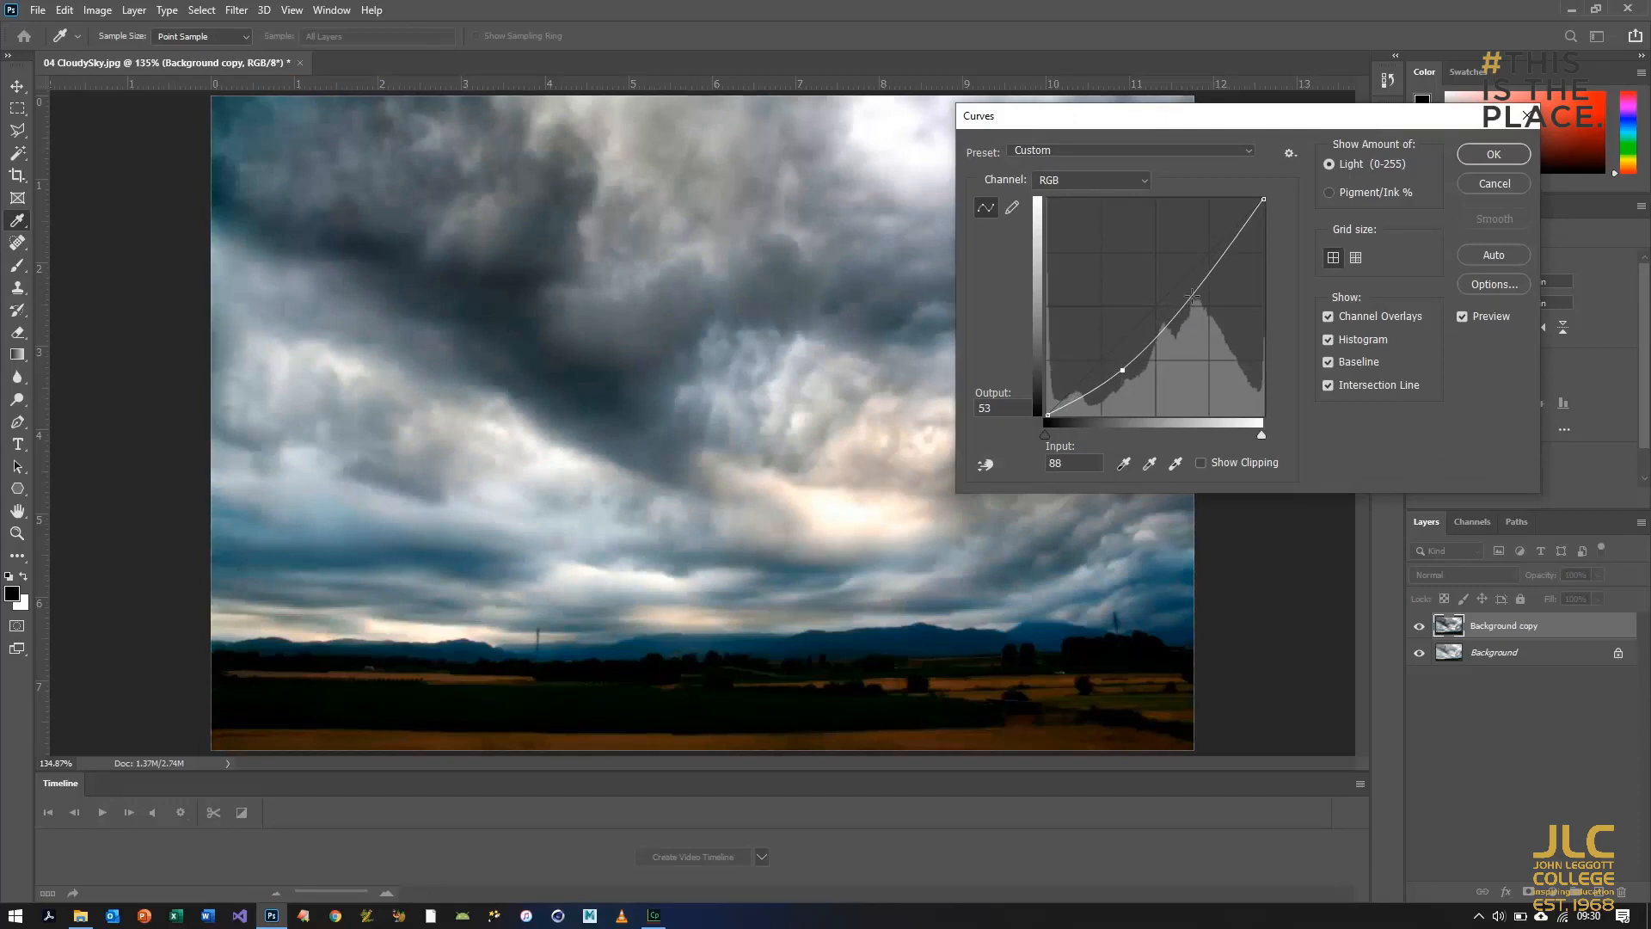
pyautogui.moveTo(1187, 308); pyautogui.dragTo(1184, 274)
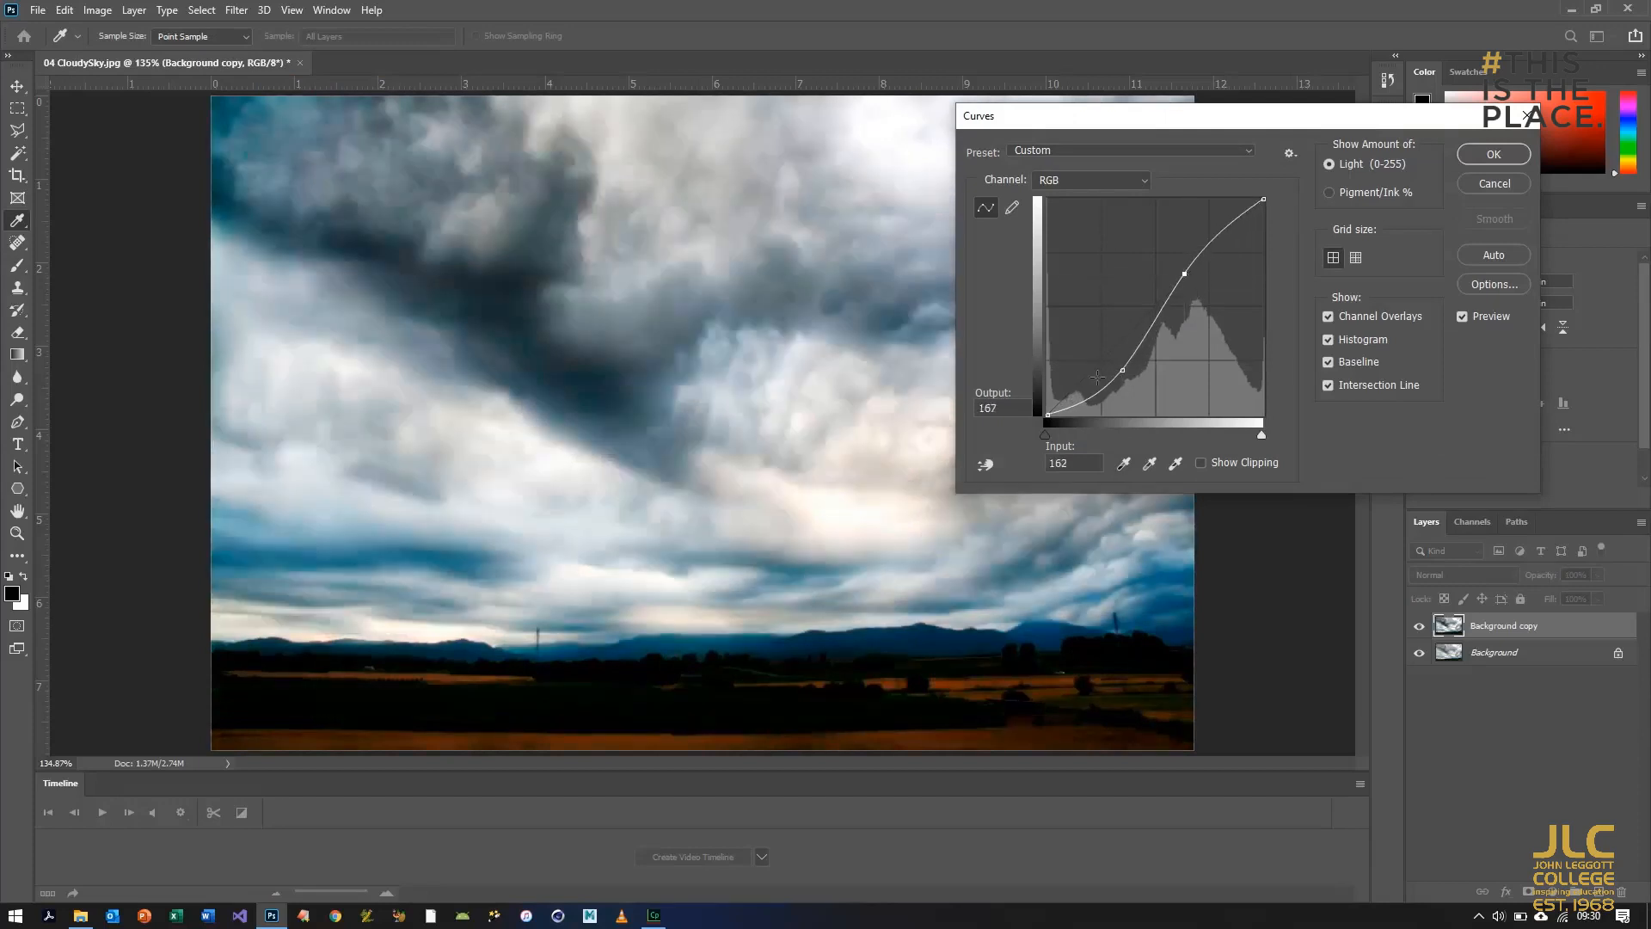
pyautogui.moveTo(1123, 371); pyautogui.dragTo(1126, 368)
# Step: Compare the image with and without the curve adjustment, and apply the curve to the layer
pyautogui.click(1462, 316)
pyautogui.click(1462, 316)
pyautogui.click(1462, 316)
pyautogui.click(1462, 316)
pyautogui.click(1462, 317)
pyautogui.click(1461, 317)
pyautogui.click(1461, 316)
pyautogui.click(1462, 316)
pyautogui.click(1462, 316)
pyautogui.click(1462, 317)
pyautogui.click(1494, 153)
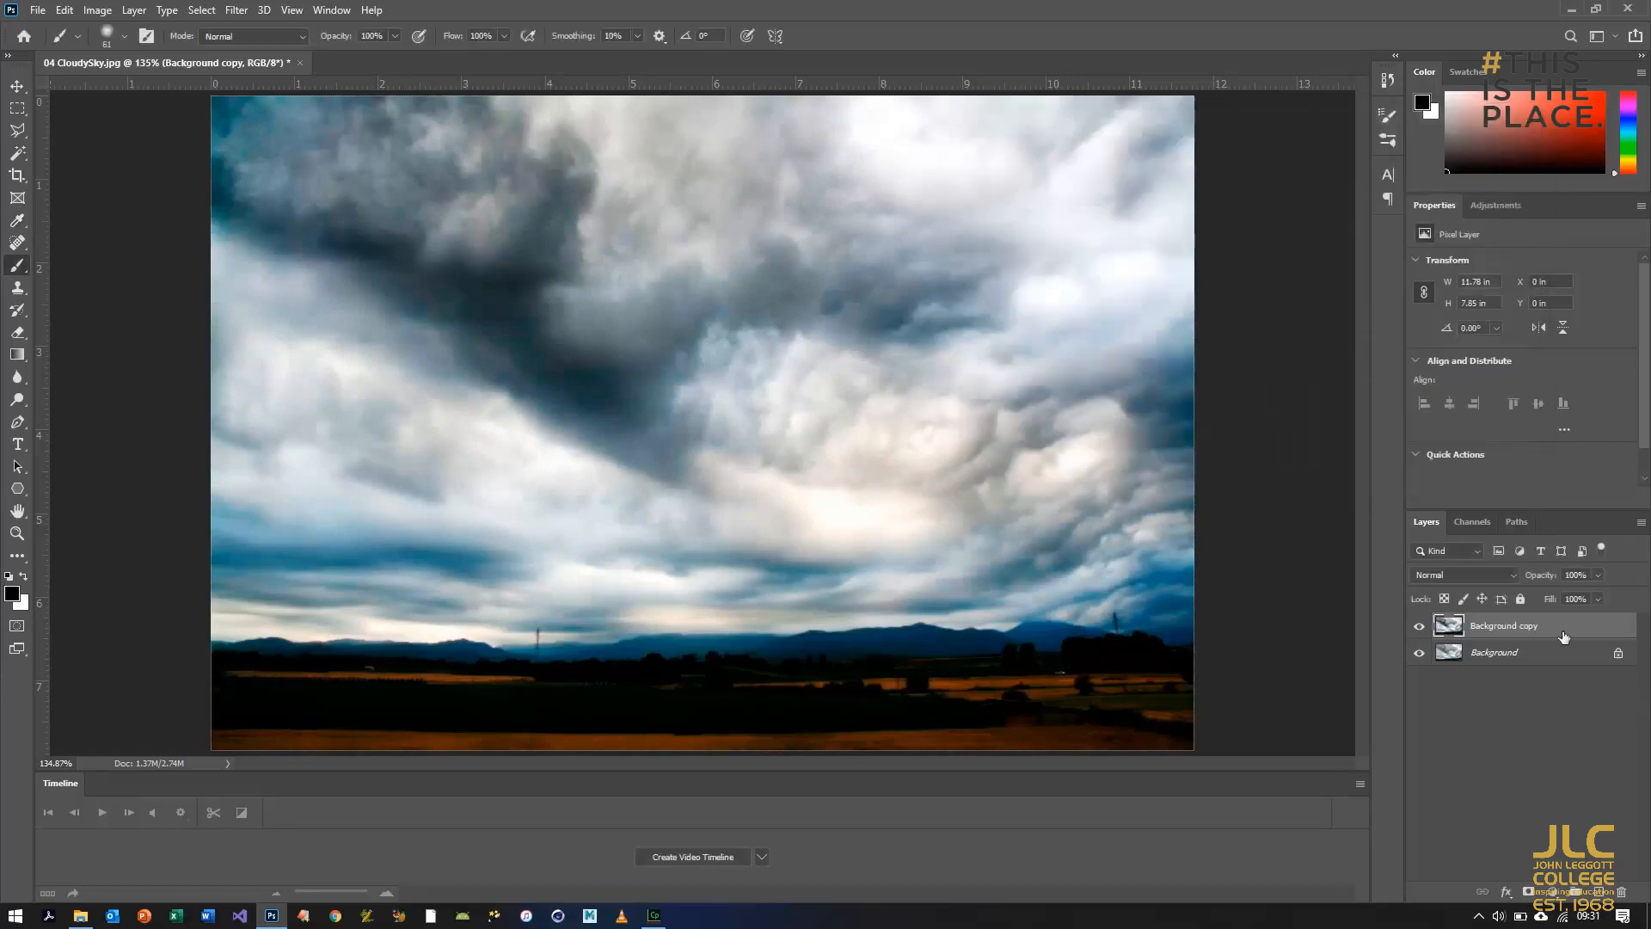
# Step: Duplicate the curve-adjusted layer and rename the new copy Blur
pyautogui.rightClick(1507, 625)
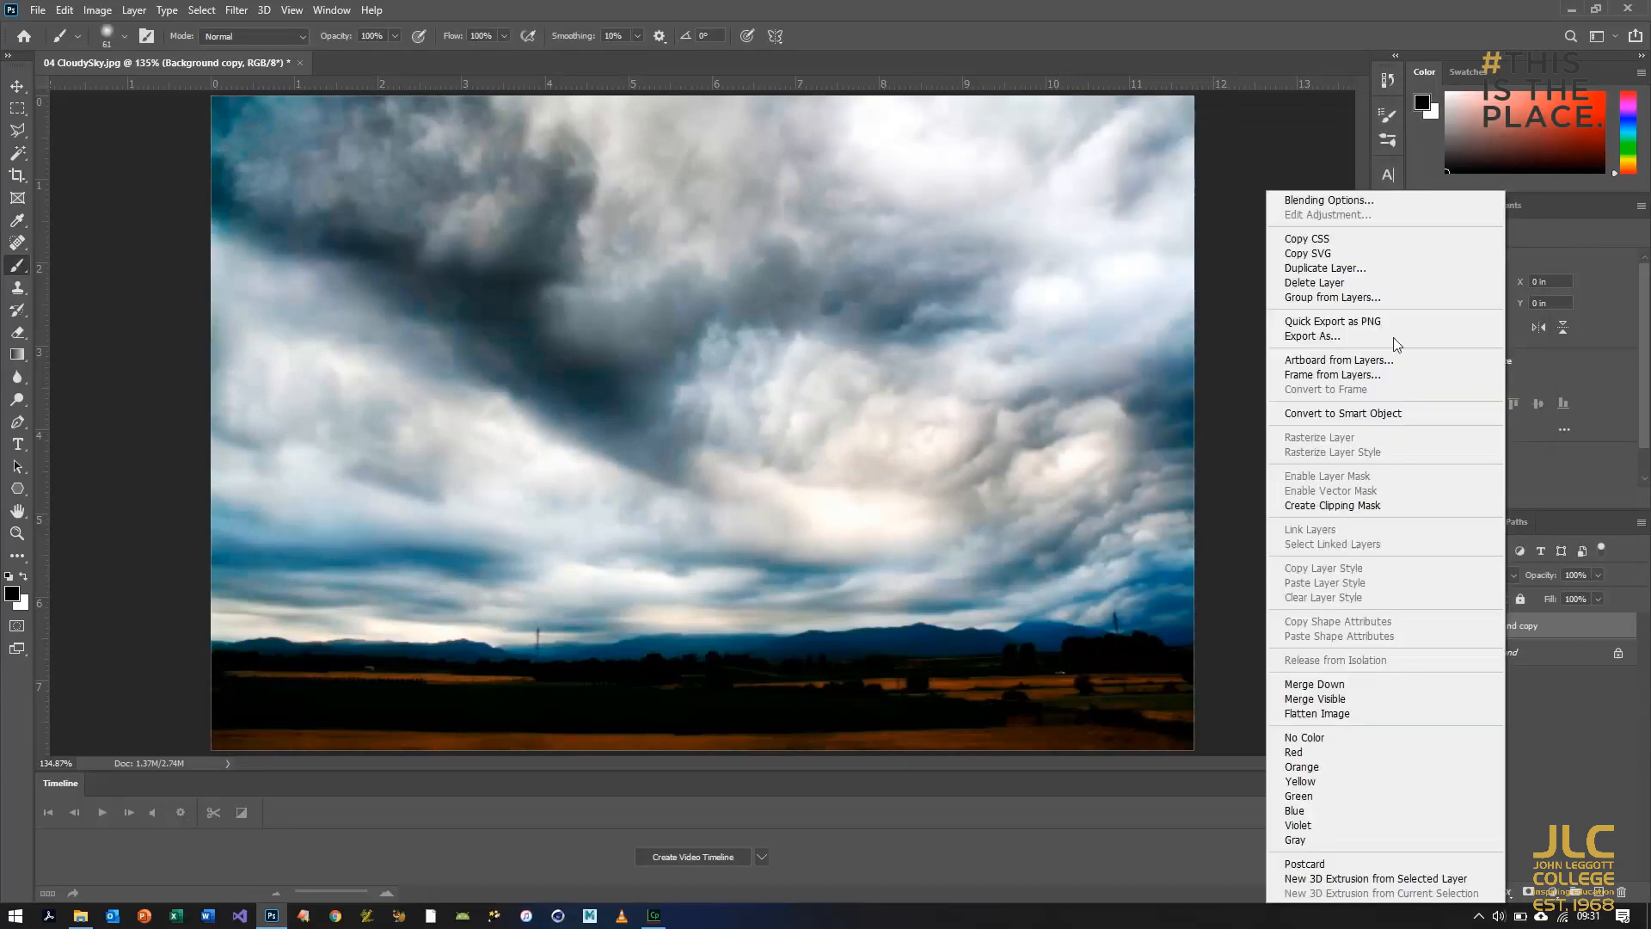
pyautogui.click(1382, 268)
pyautogui.press('Return')
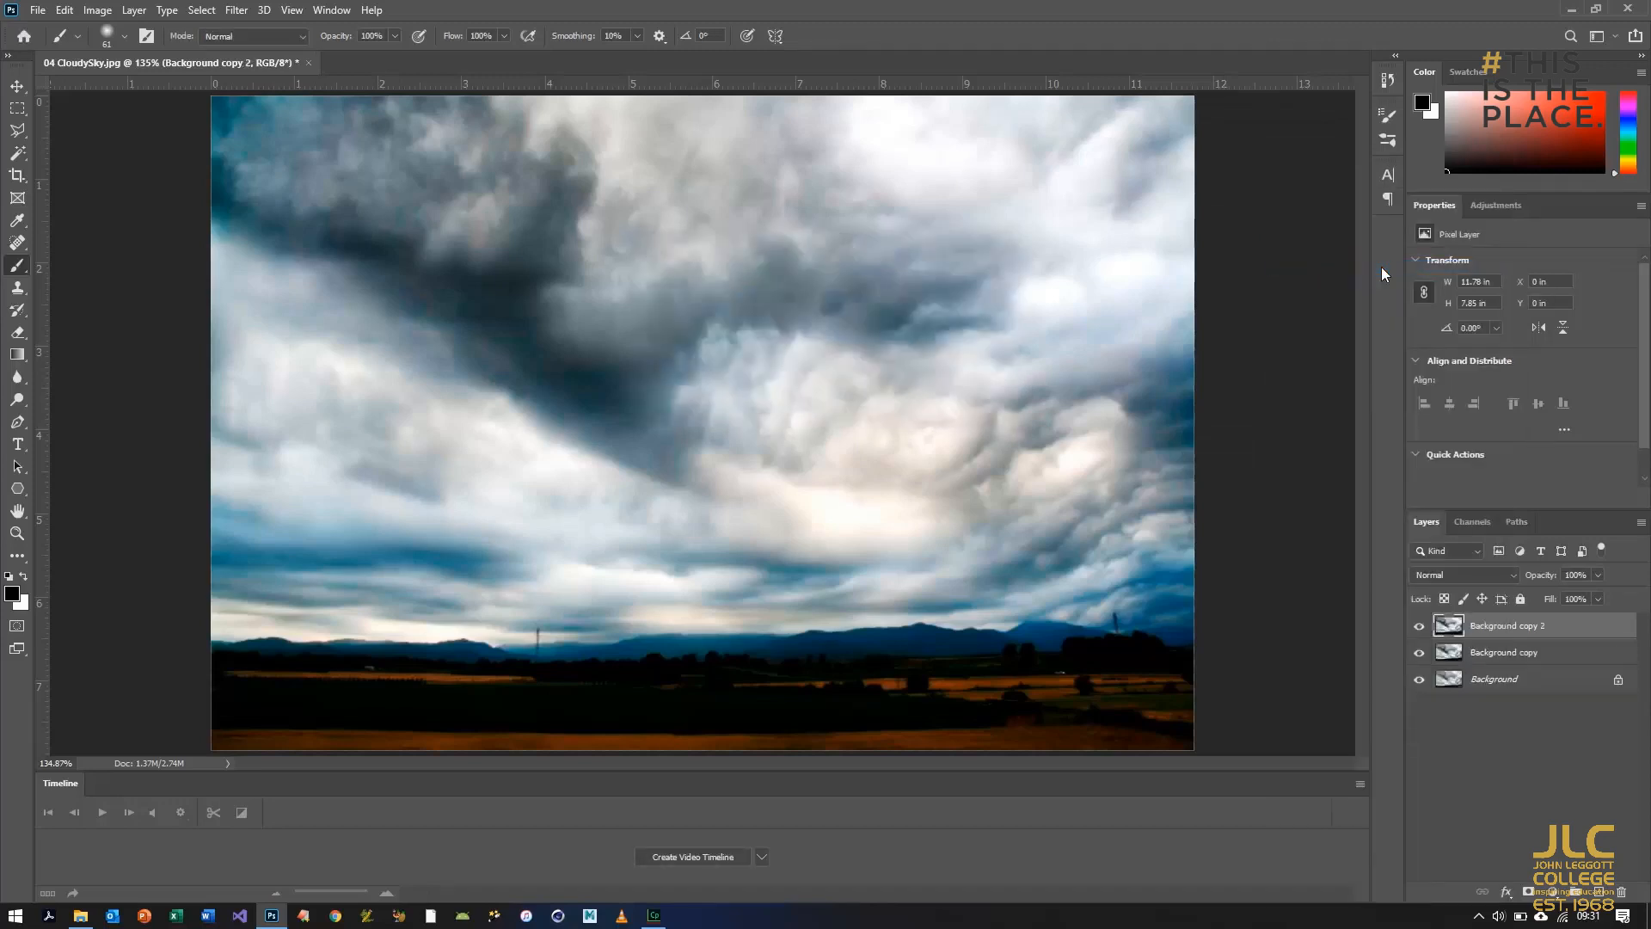
pyautogui.doubleClick(1514, 625)
pyautogui.write('Blur')
pyautogui.press('Return')
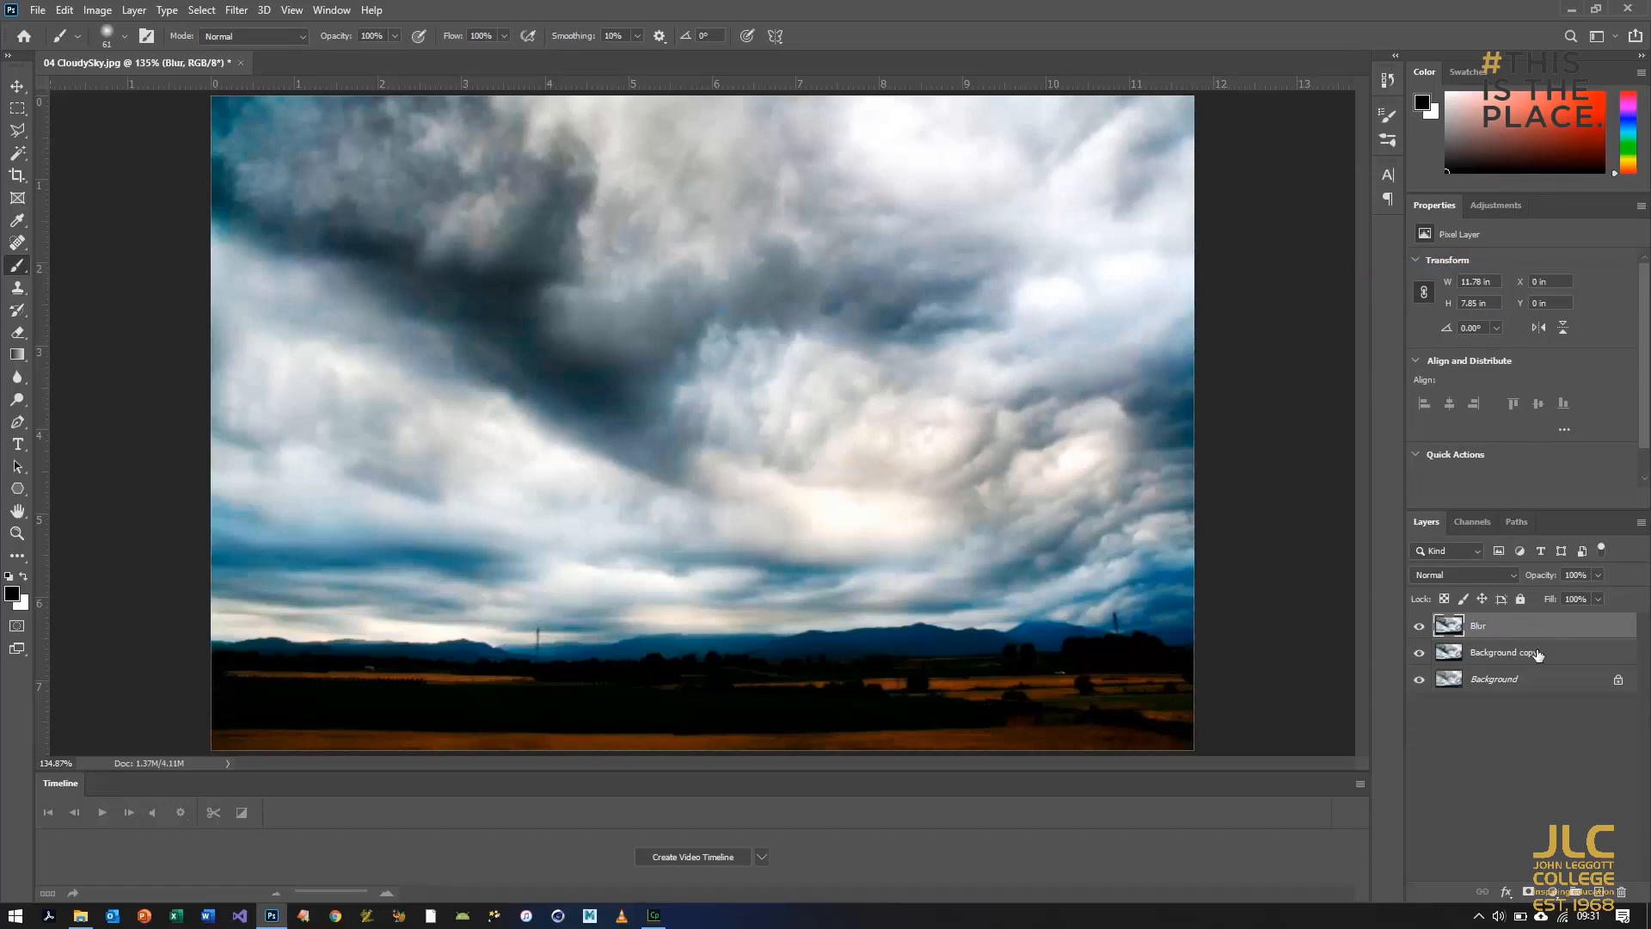
# Step: Rename the Background copy layer to Curves
pyautogui.click(1497, 657)
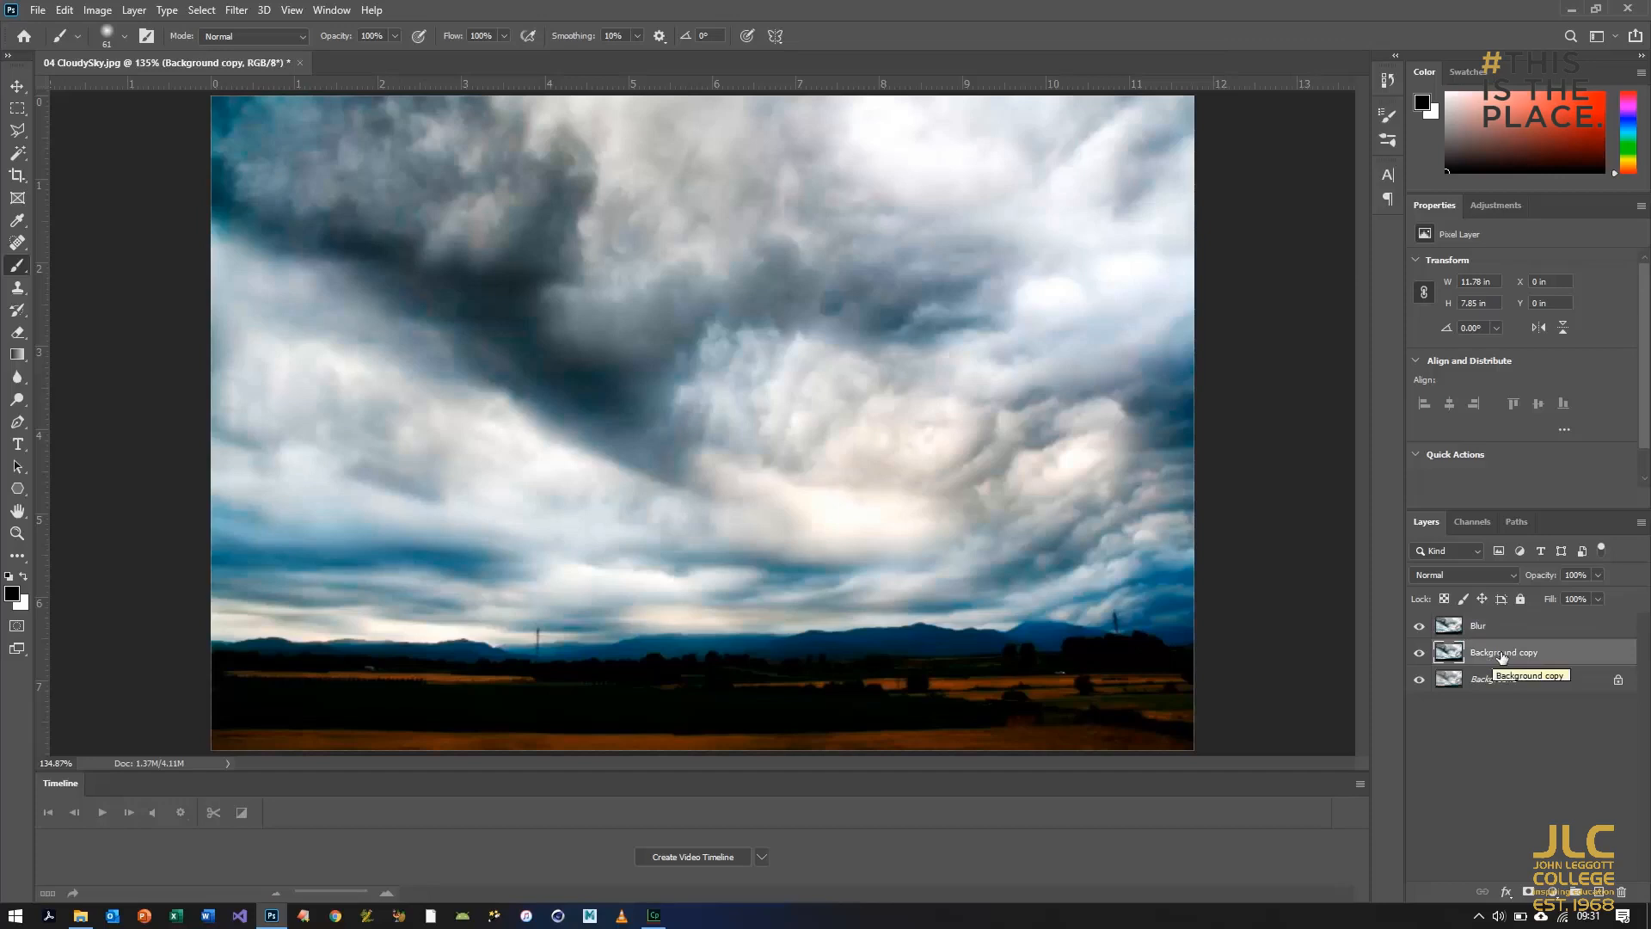
pyautogui.doubleClick(1499, 655)
pyautogui.write('Curves')
pyautogui.press('Return')
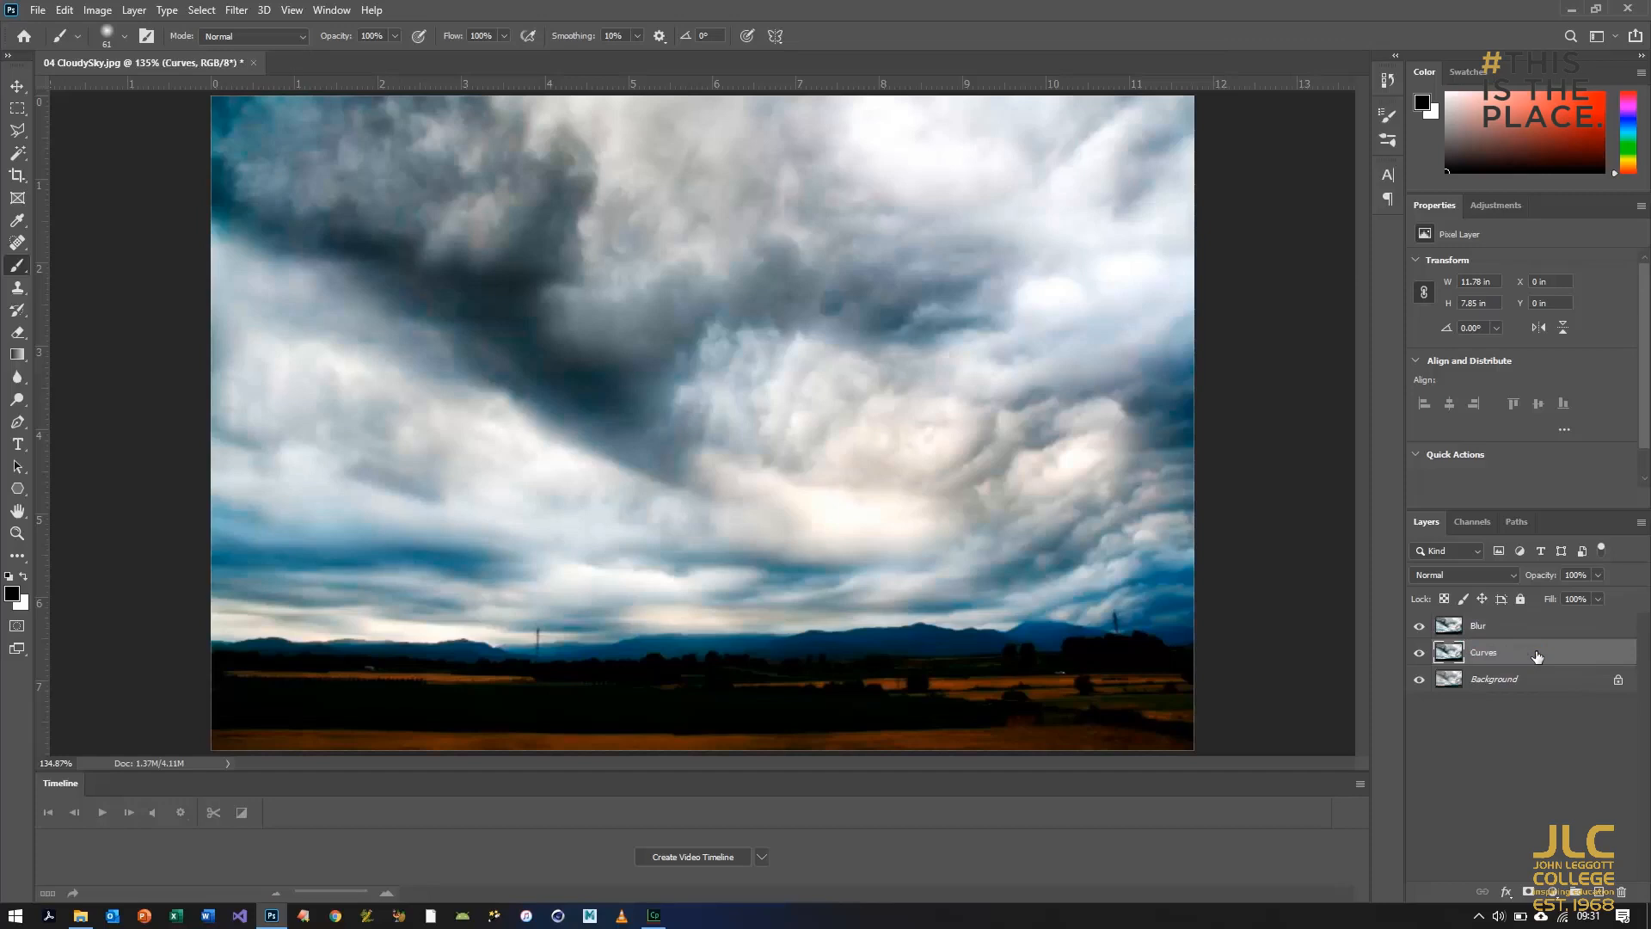
# Step: Apply a Radial Blur to the Blur layer with the Zoom method and an amount of 80
pyautogui.click(1524, 636)
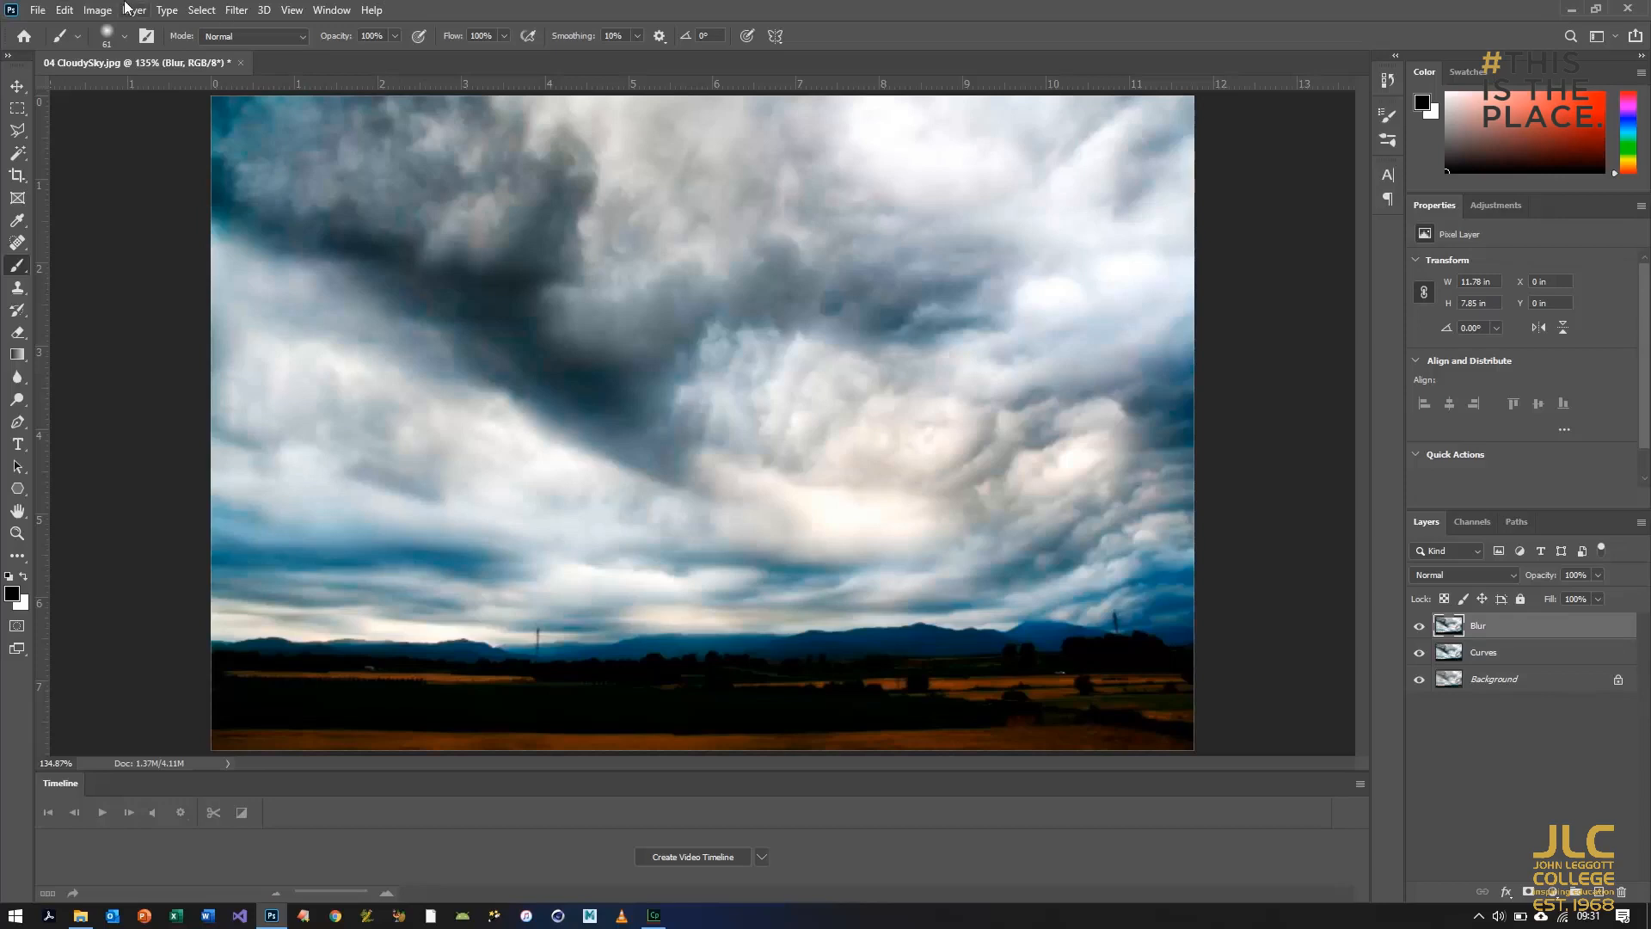
pyautogui.click(236, 10)
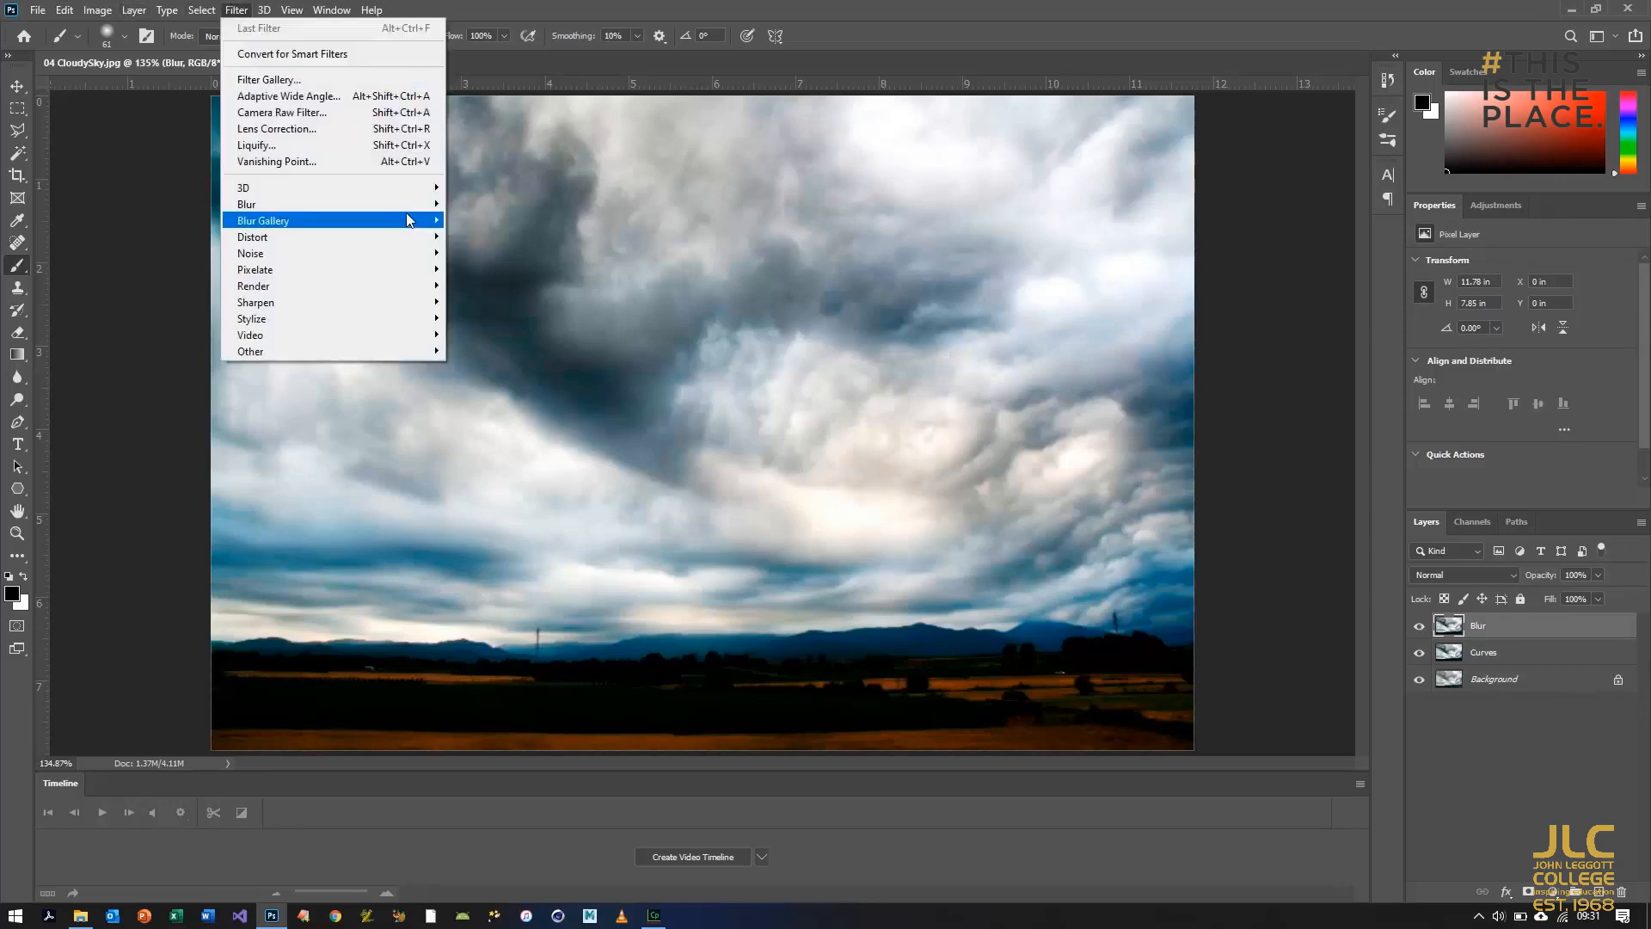
pyautogui.moveTo(411, 205)
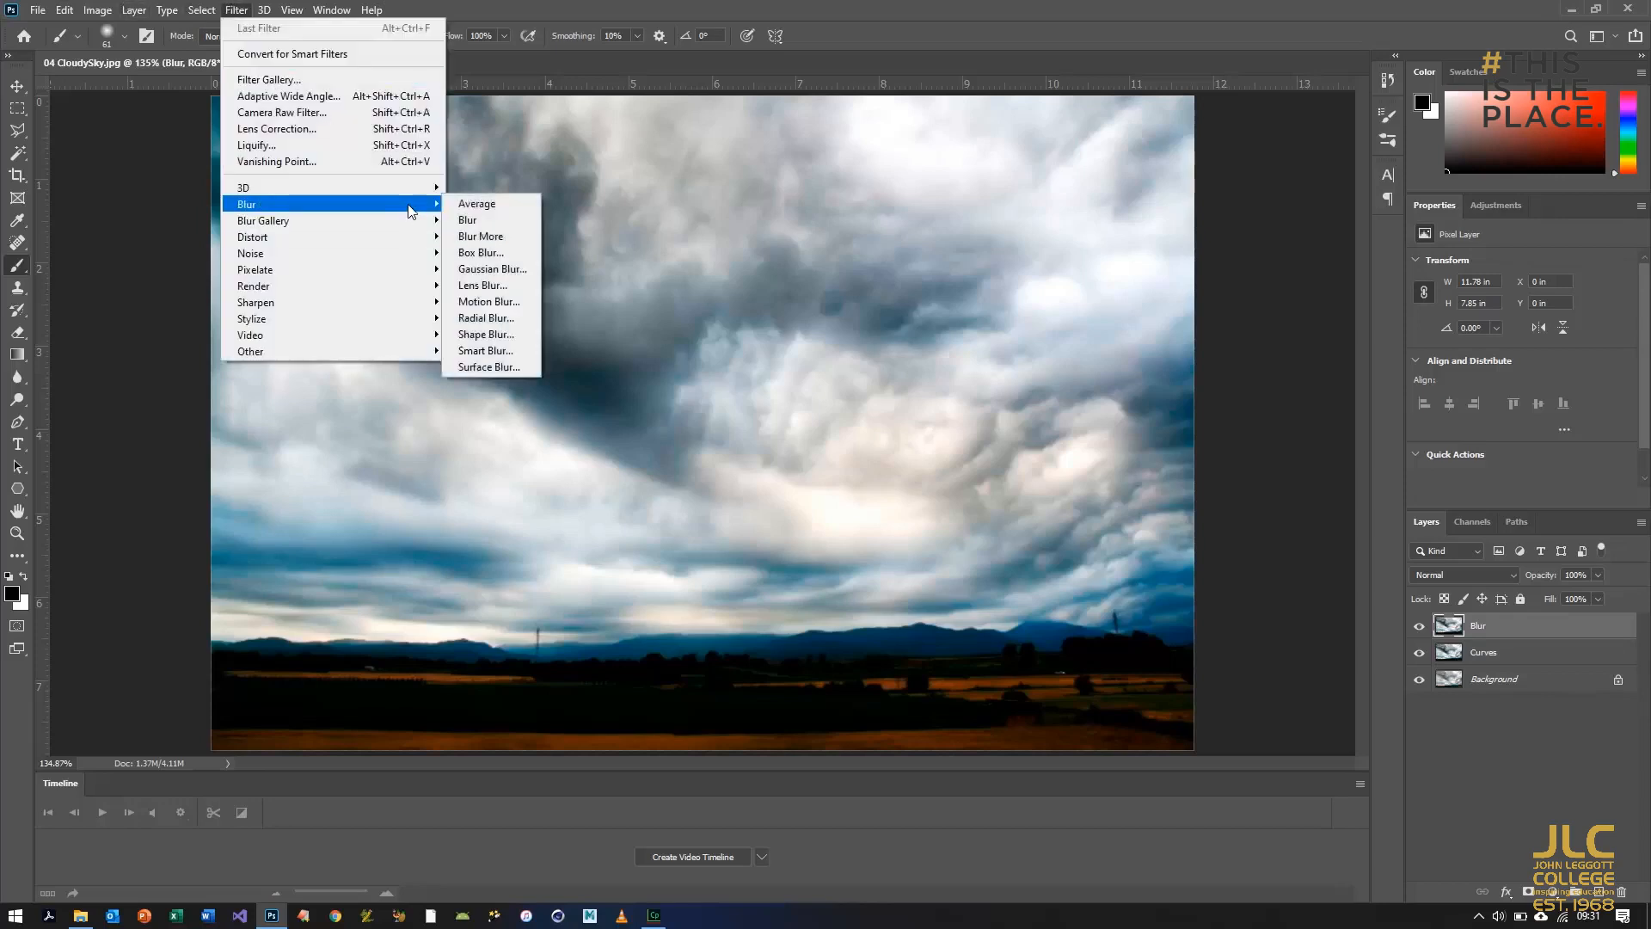
pyautogui.click(484, 319)
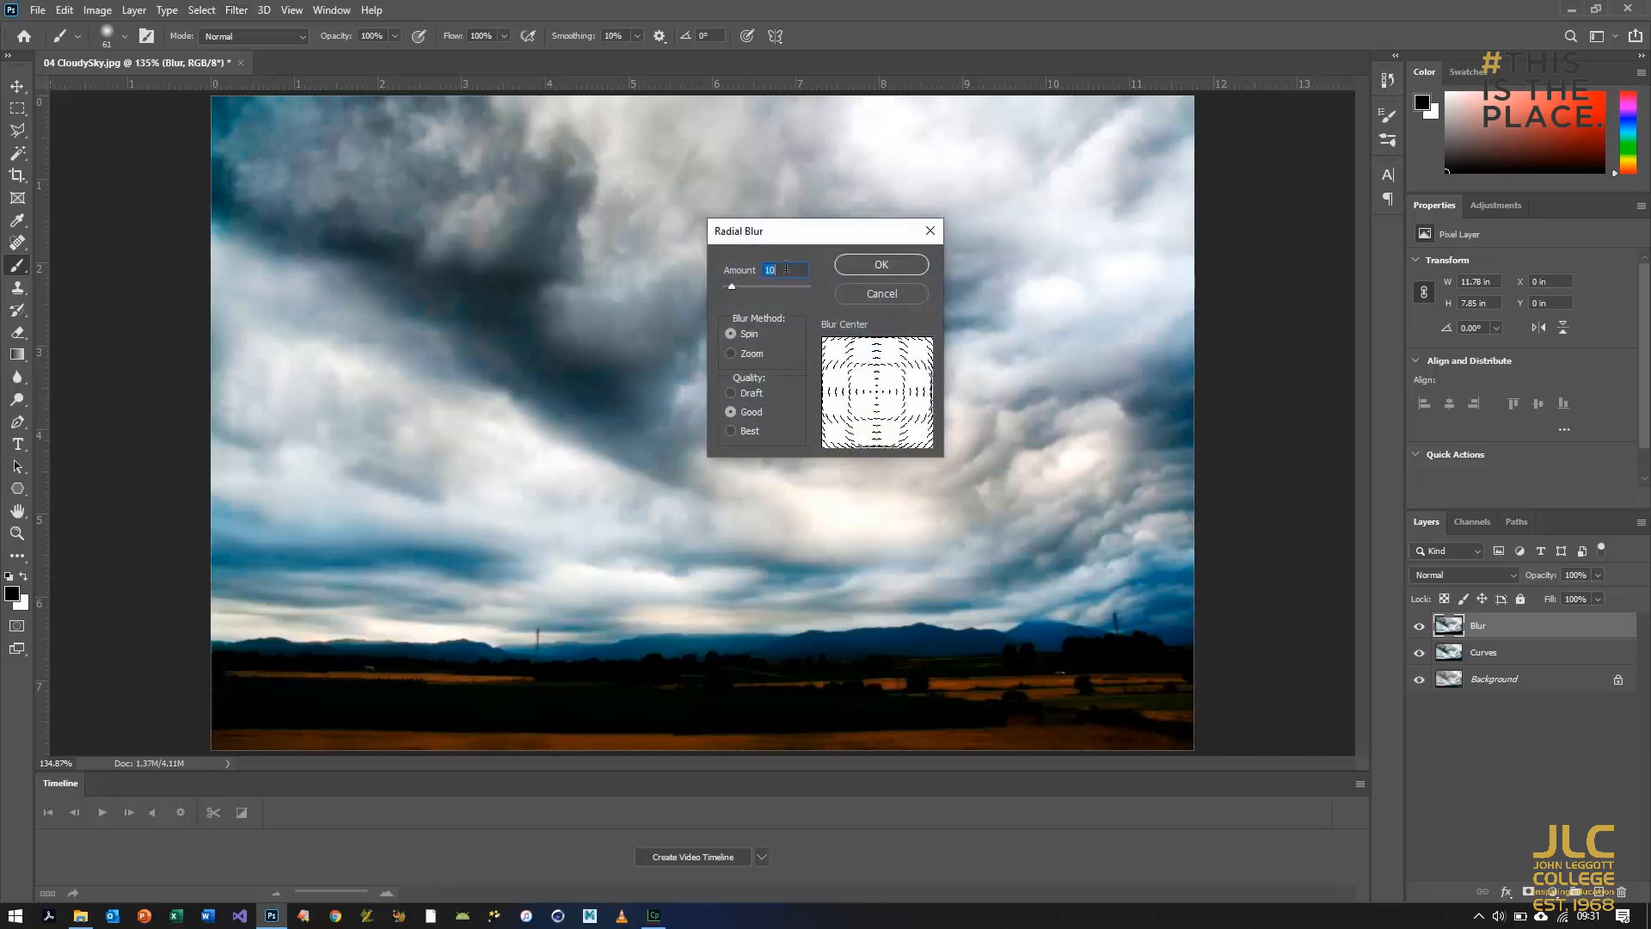
pyautogui.click(732, 354)
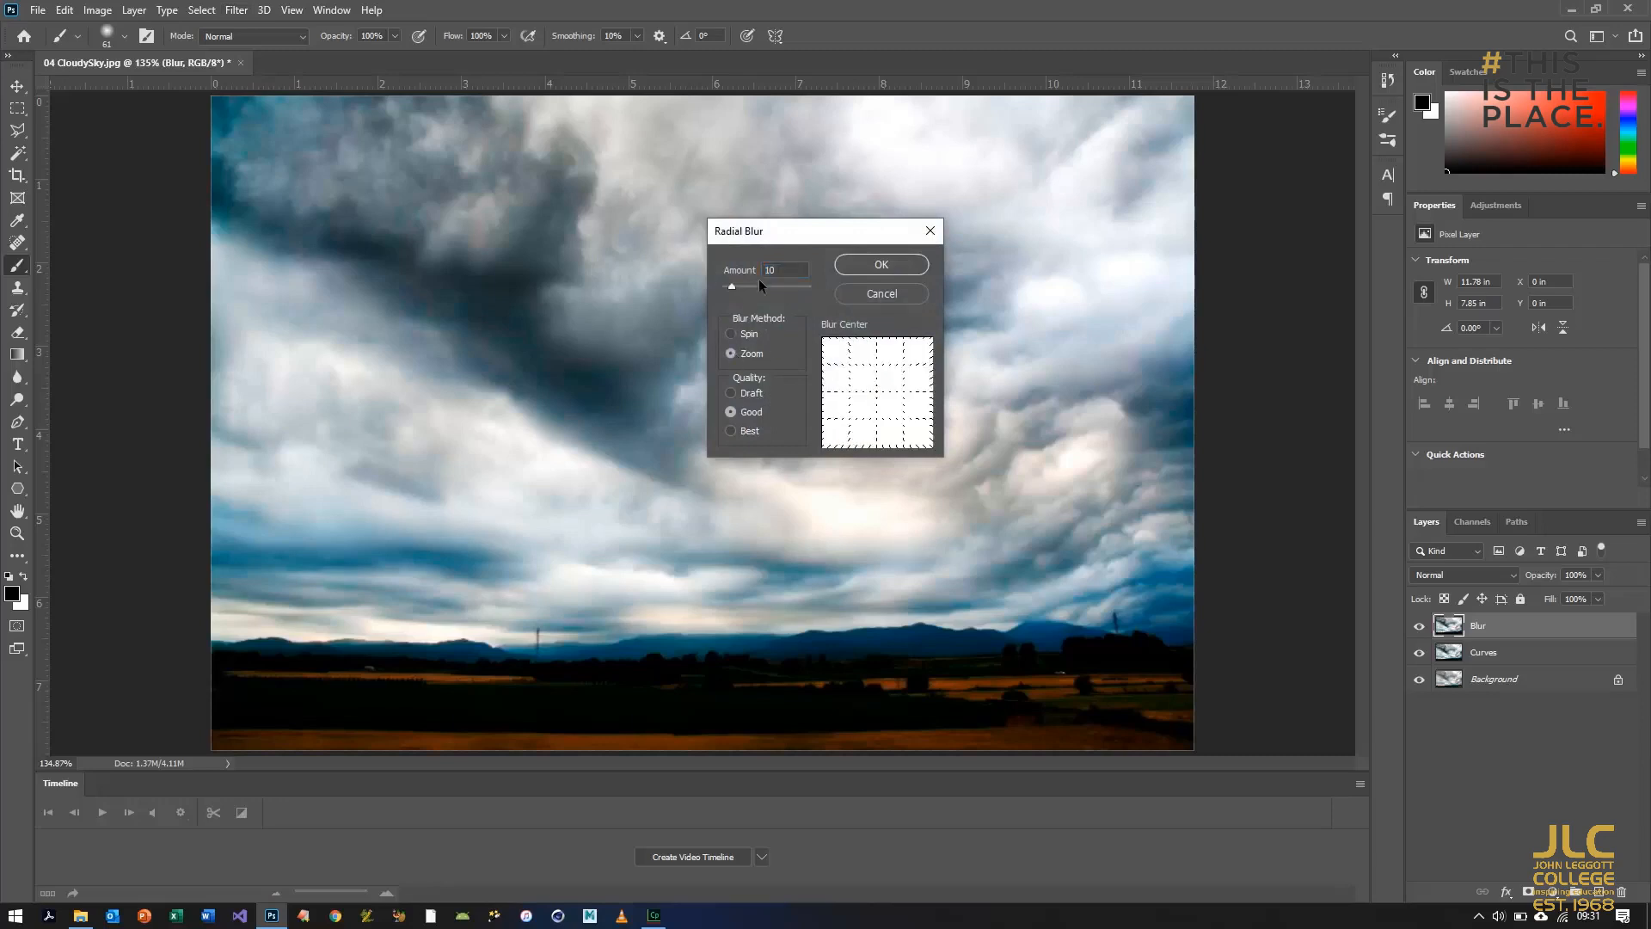
pyautogui.doubleClick(784, 270)
pyautogui.write('80')
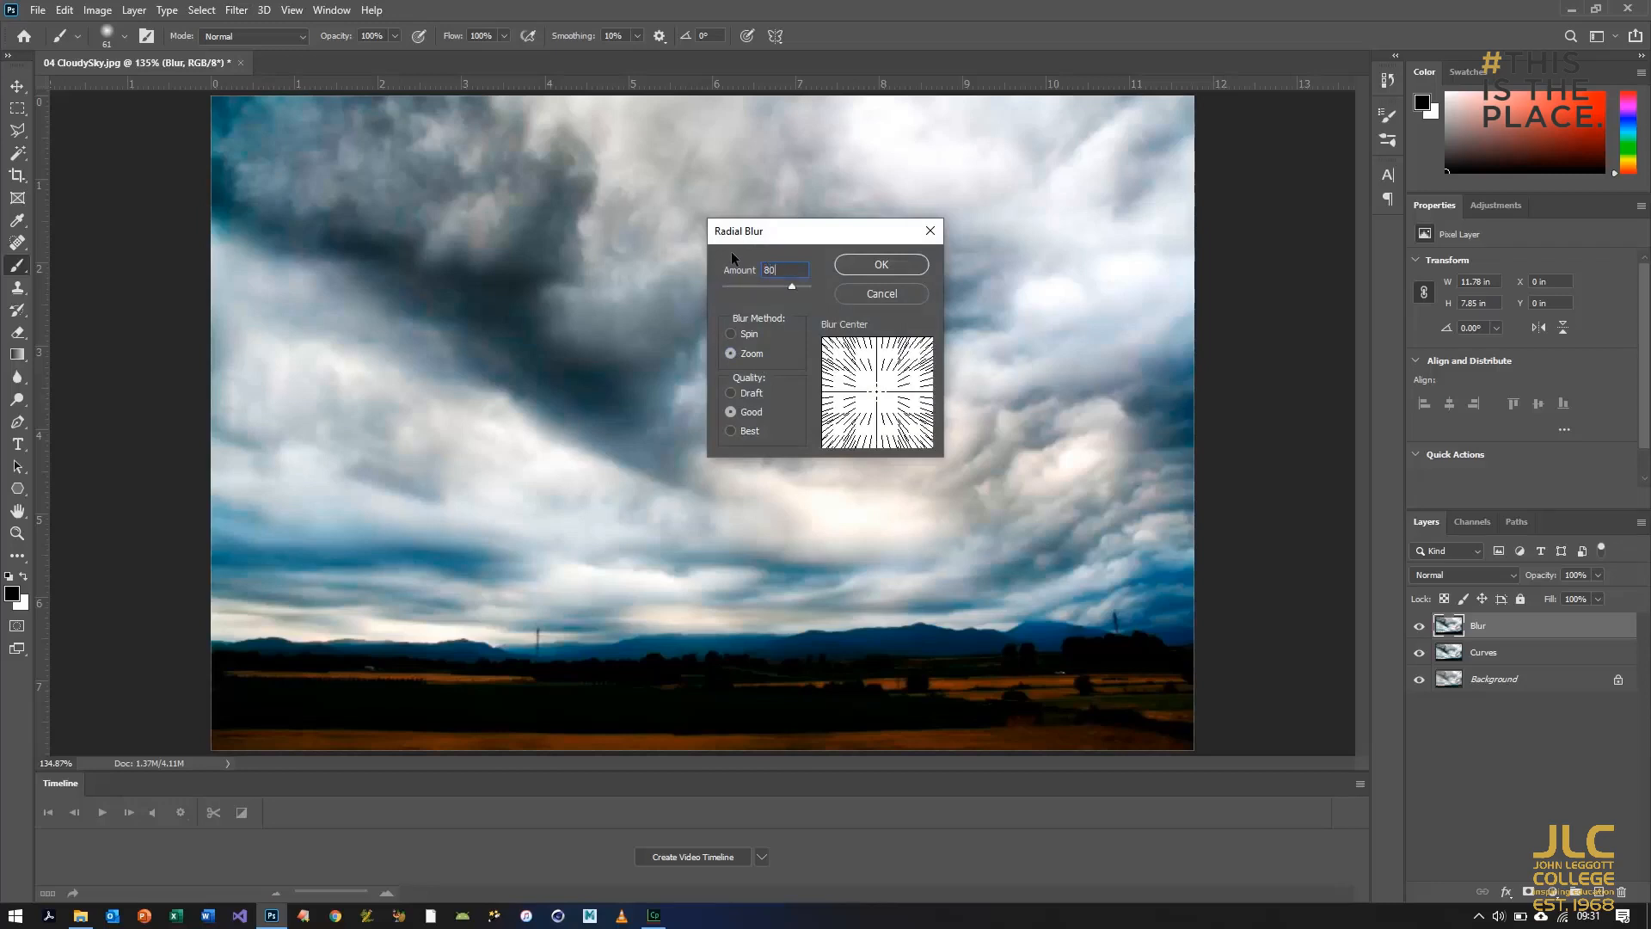
pyautogui.click(865, 266)
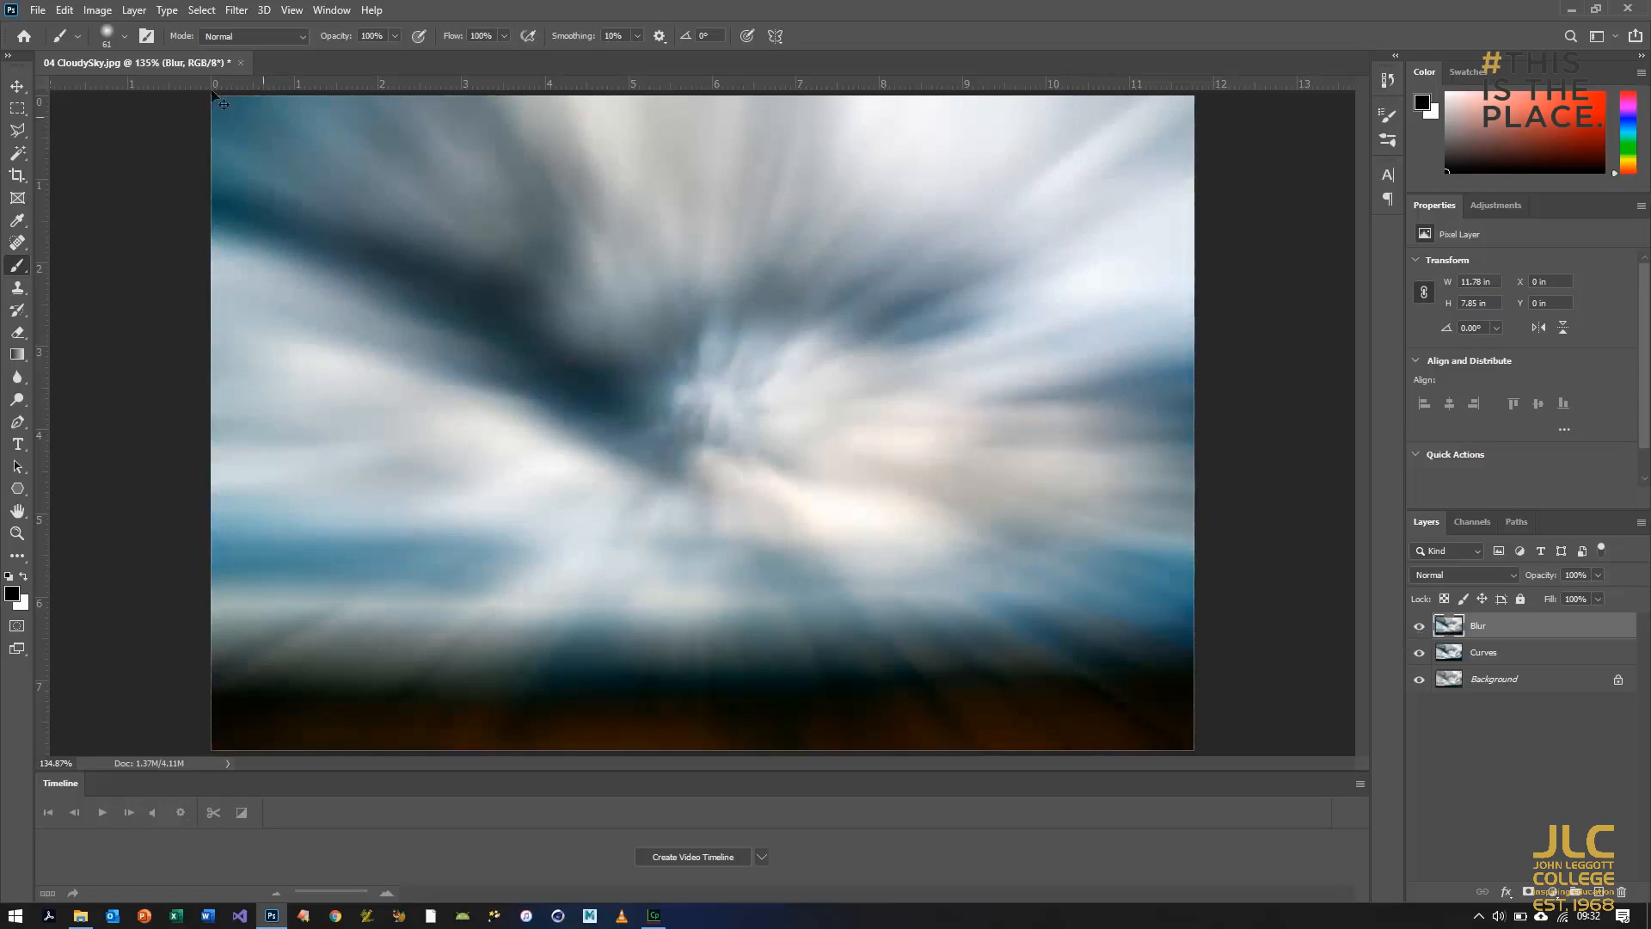
# Step: Undo the radial blur and reapply it to the Blur layer at Best quality
pyautogui.hotkey('ctrl', 'z')
pyautogui.click(208, 10)
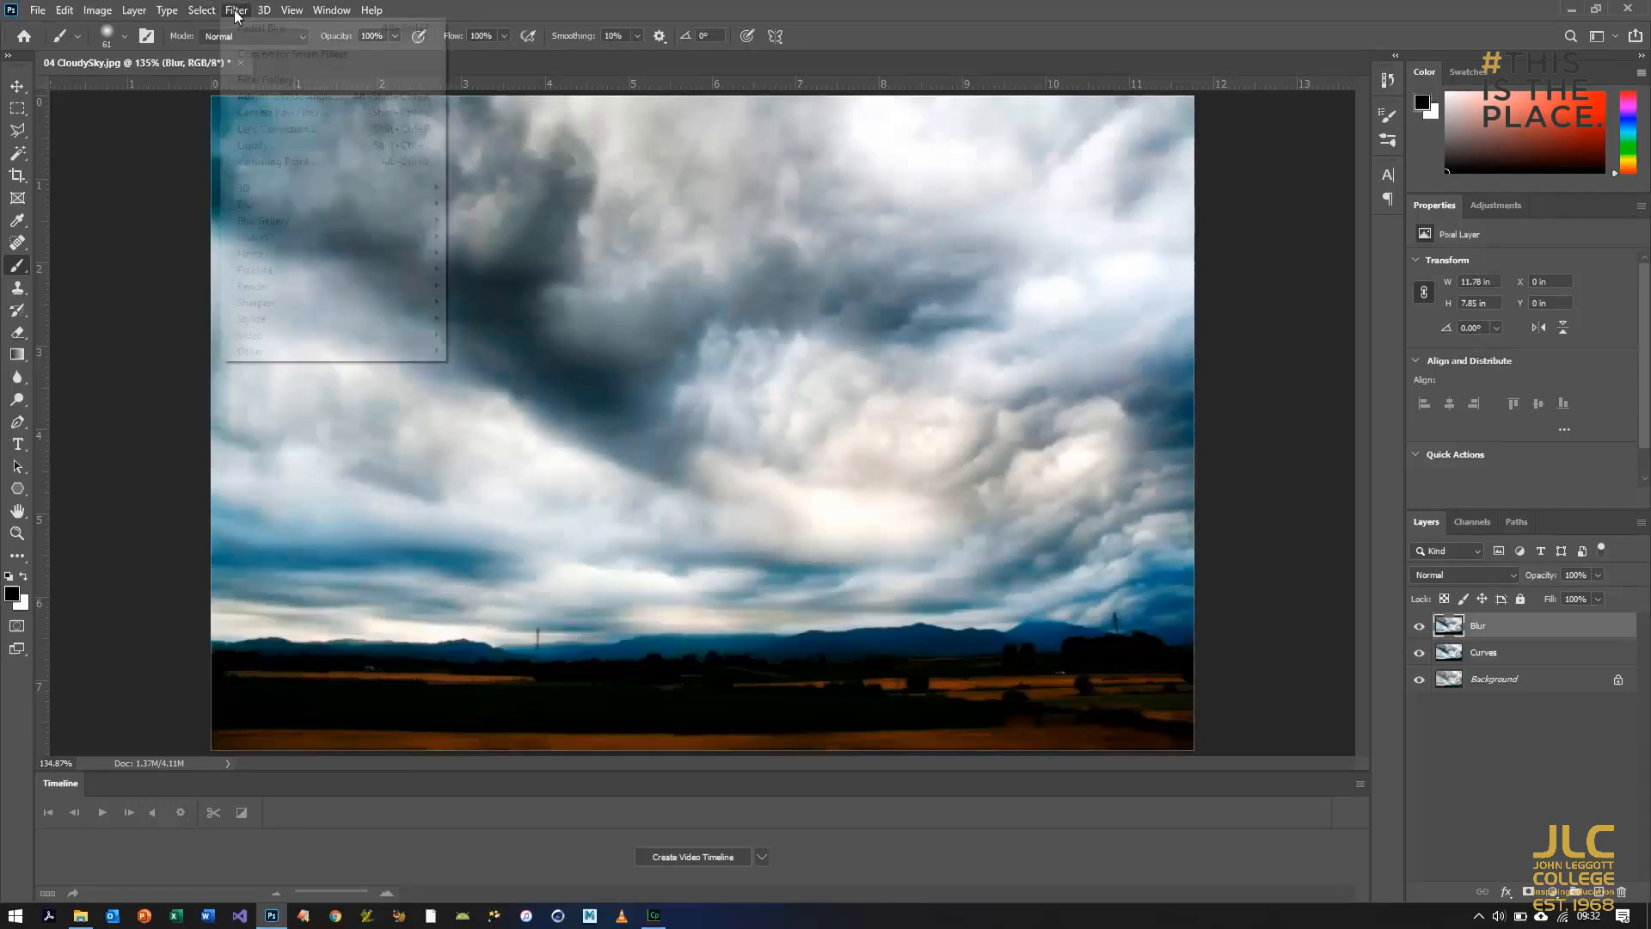
pyautogui.moveTo(310, 206)
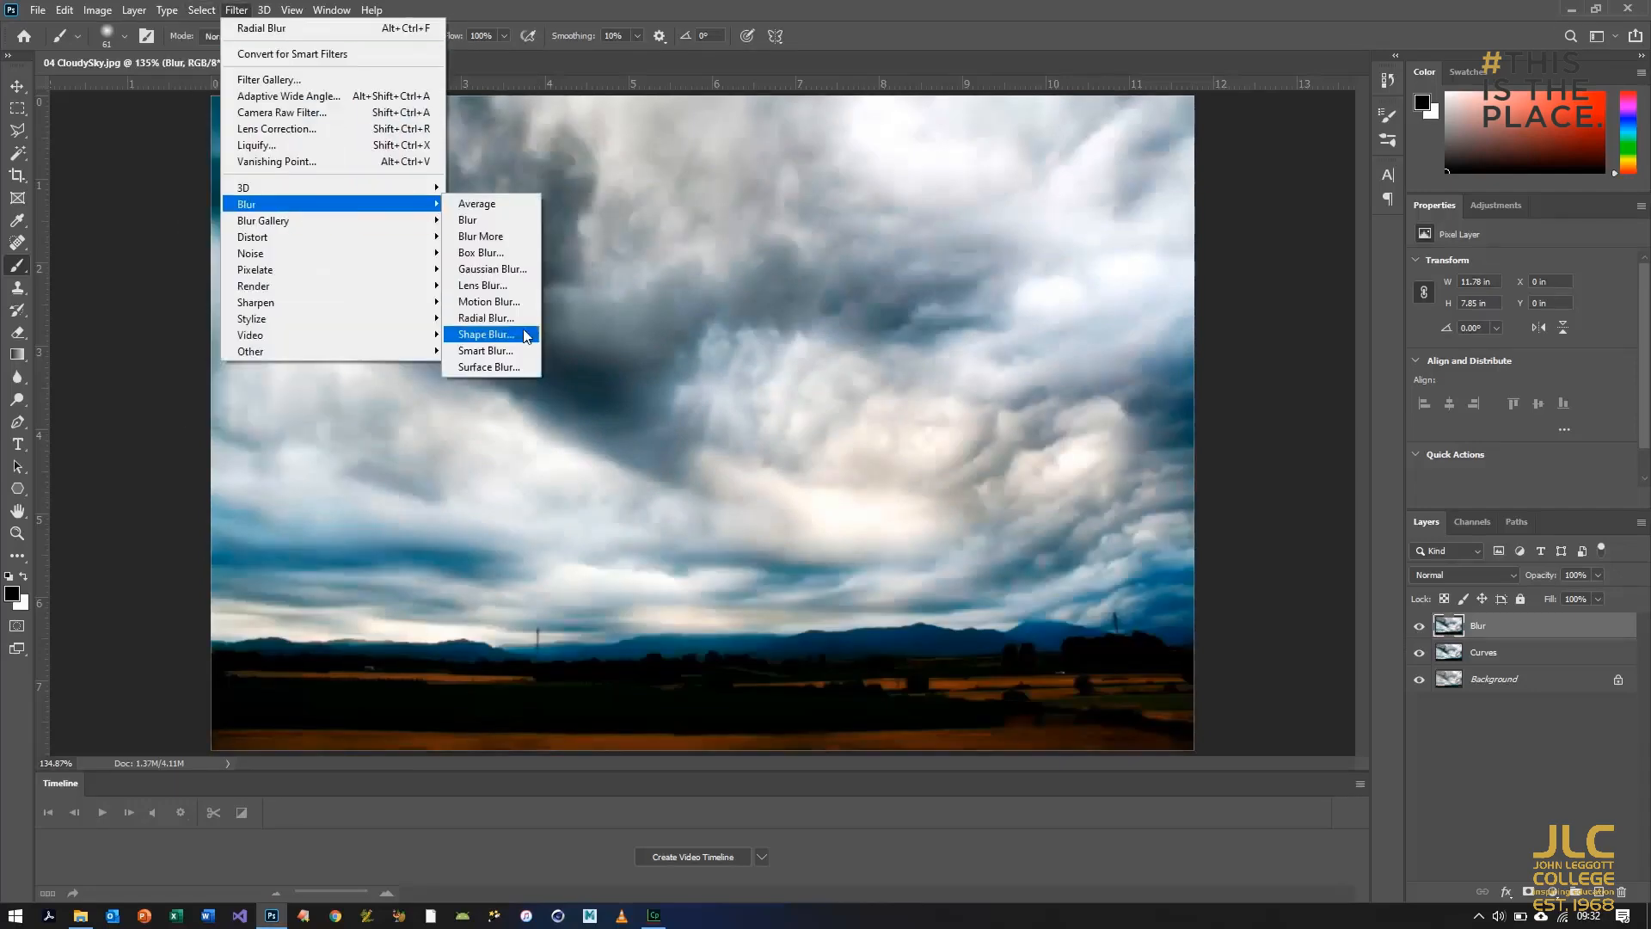
pyautogui.click(495, 317)
pyautogui.click(731, 431)
pyautogui.click(885, 263)
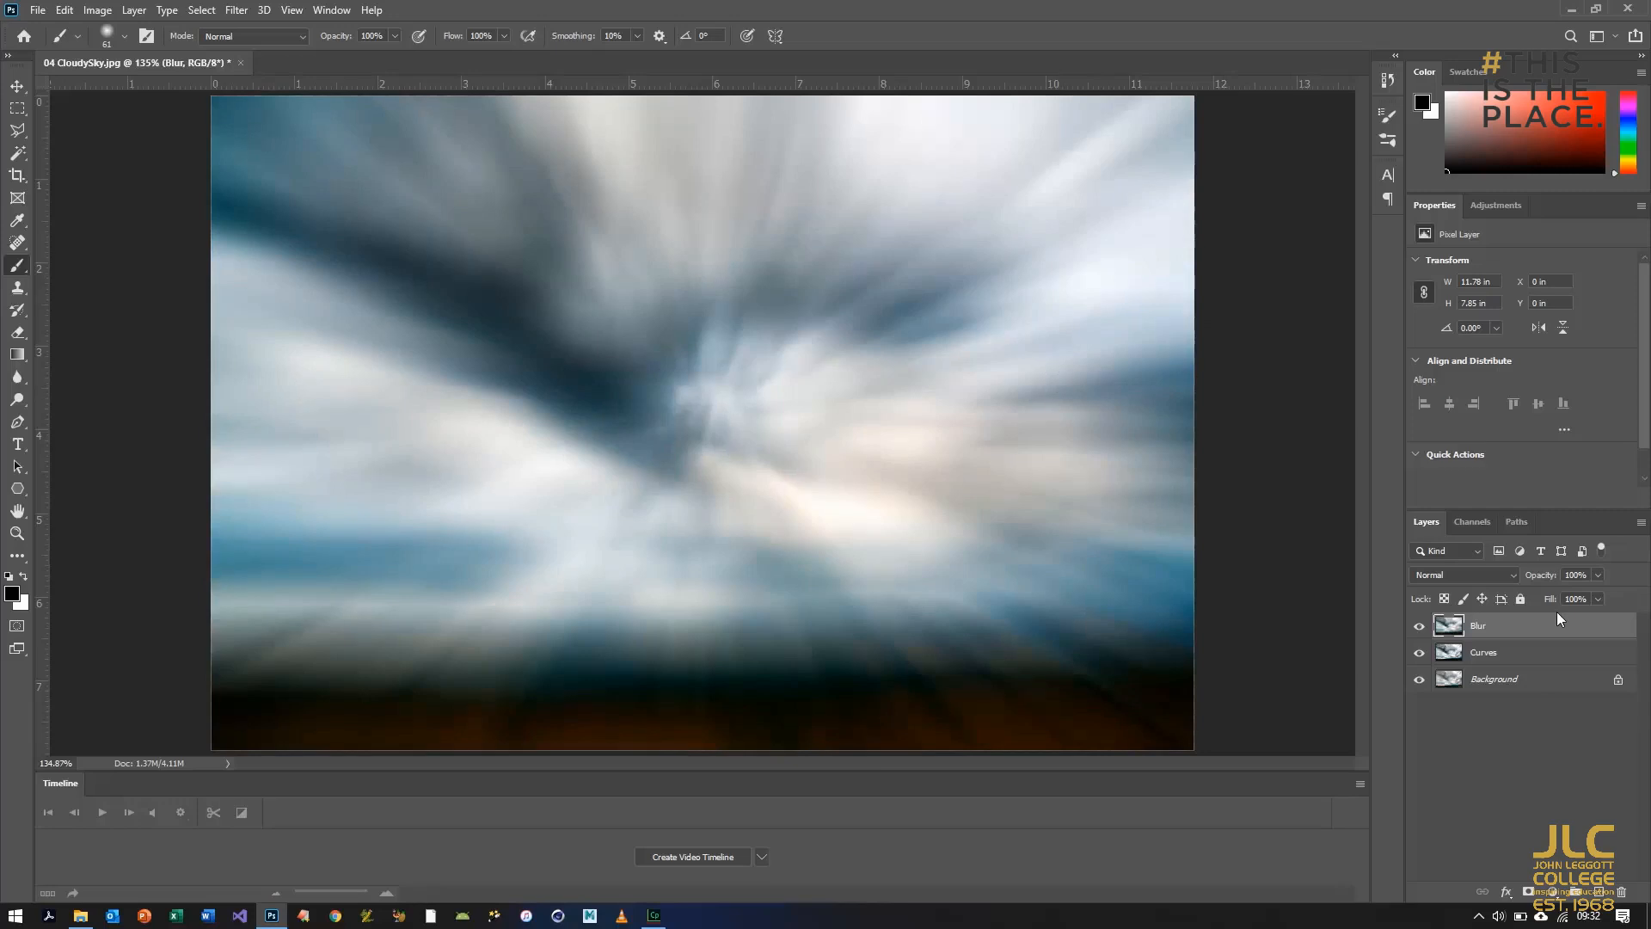
# Step: Set the Blur layer's blend mode to Multiply and compare the image with that layer hidden and shown
pyautogui.click(1482, 576)
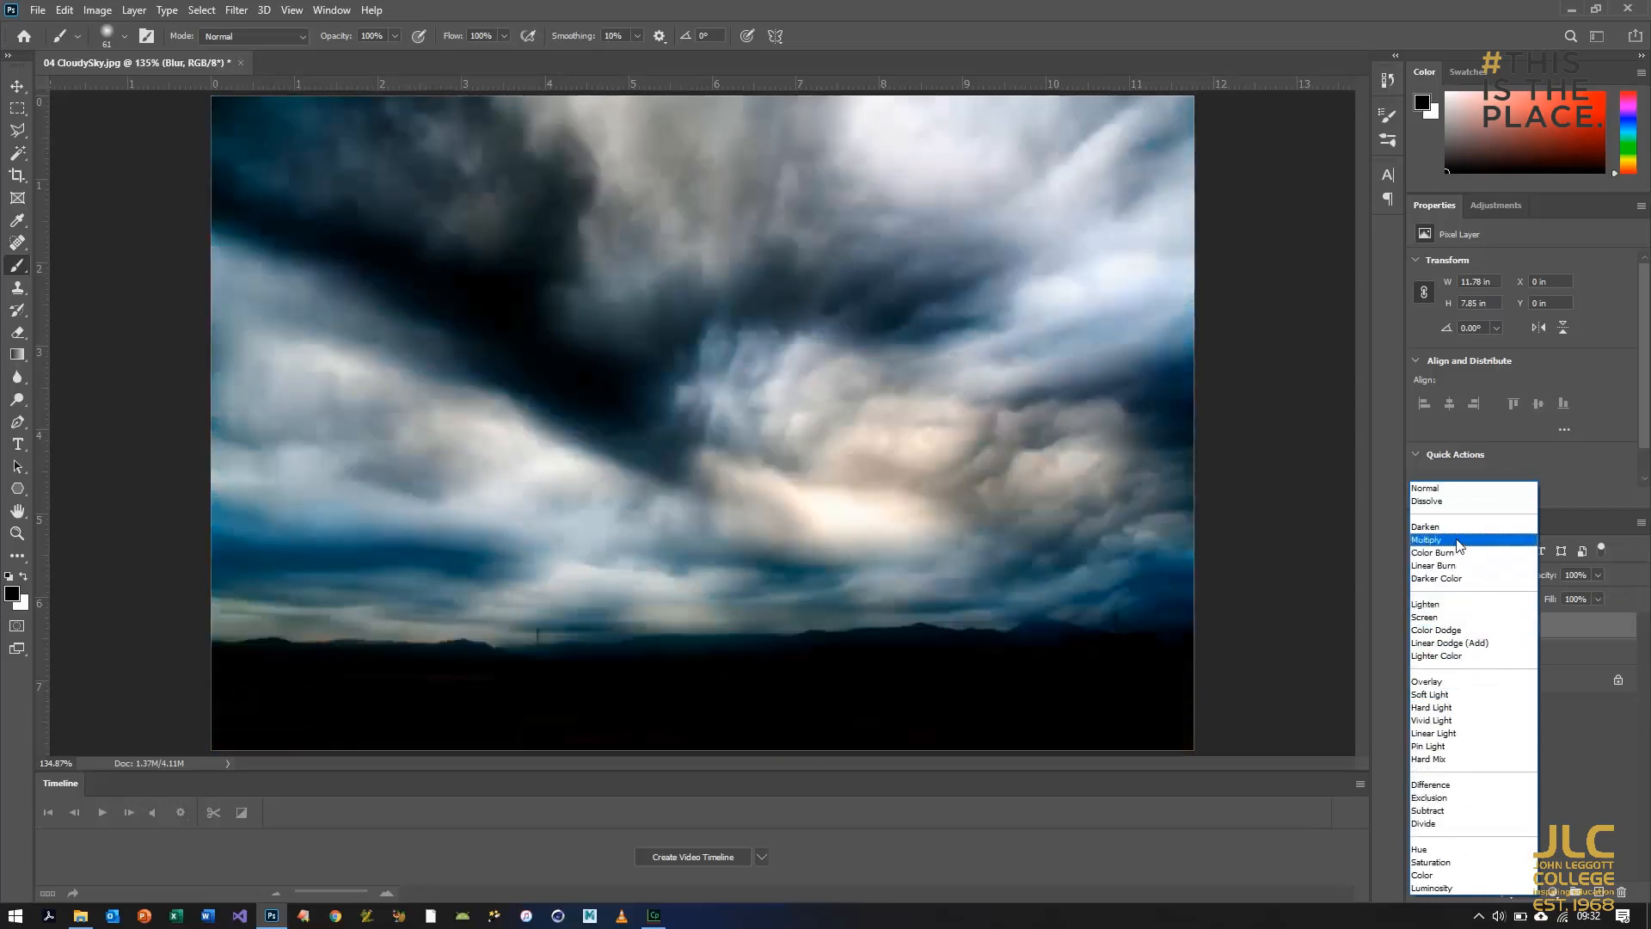
pyautogui.click(1457, 540)
pyautogui.click(1420, 626)
pyautogui.click(1420, 626)
pyautogui.click(1419, 626)
pyautogui.click(1420, 626)
pyautogui.click(1420, 626)
pyautogui.click(1420, 626)
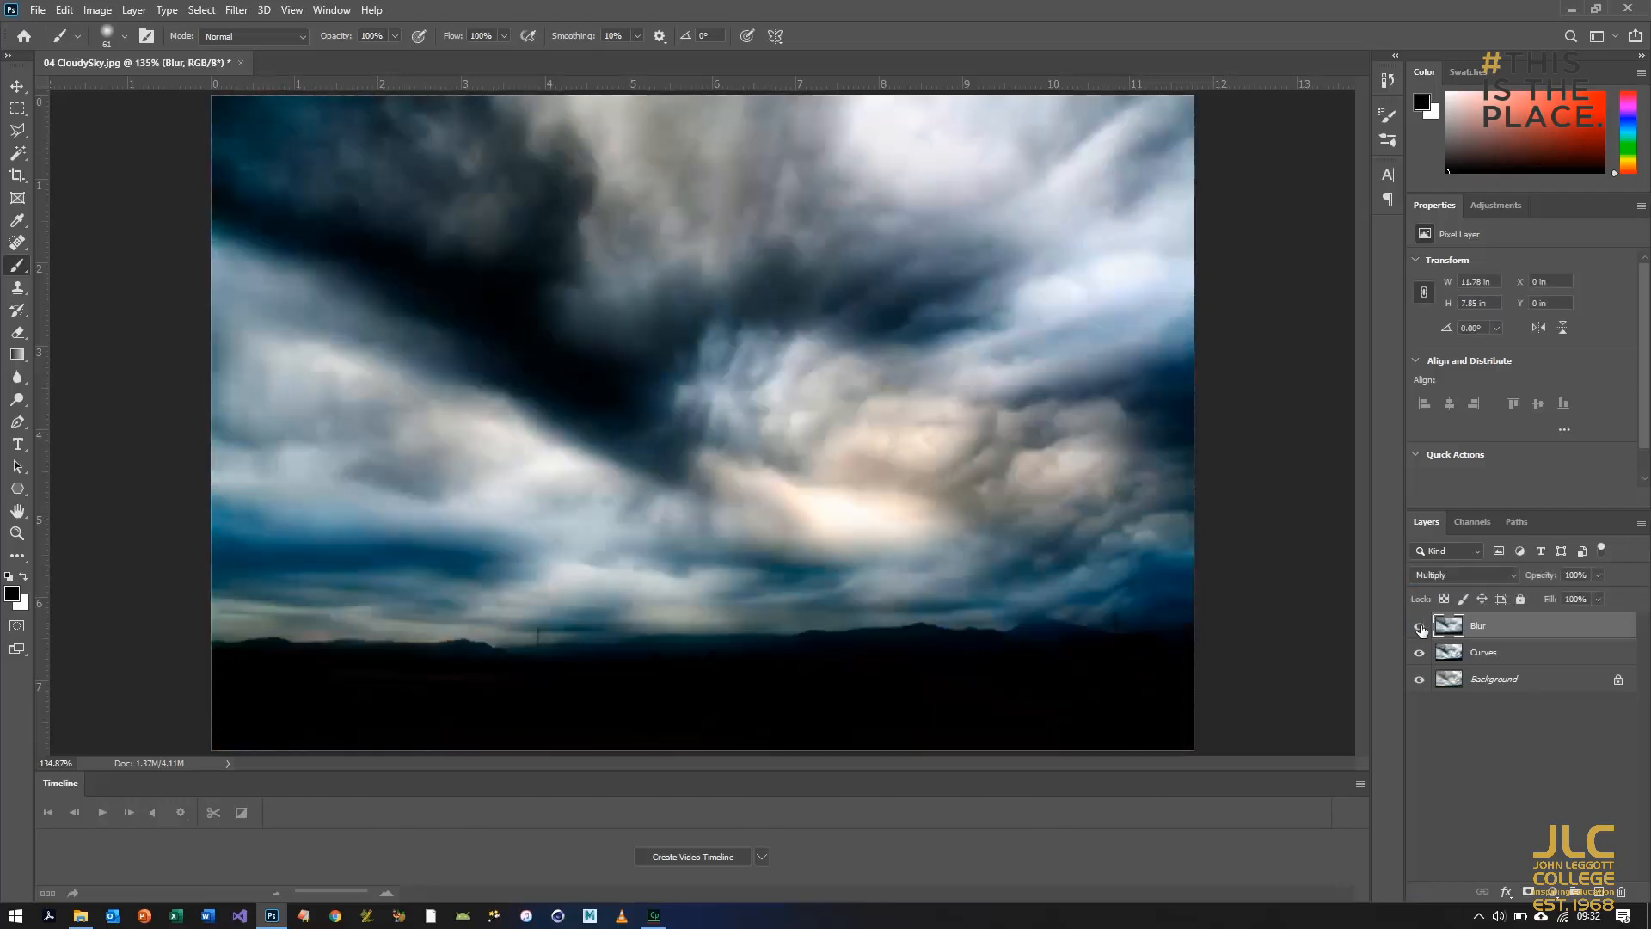
pyautogui.click(1419, 628)
pyautogui.click(1419, 627)
# Step: Add a new empty layer above the Blur layer and name it Clouds
pyautogui.click(1601, 894)
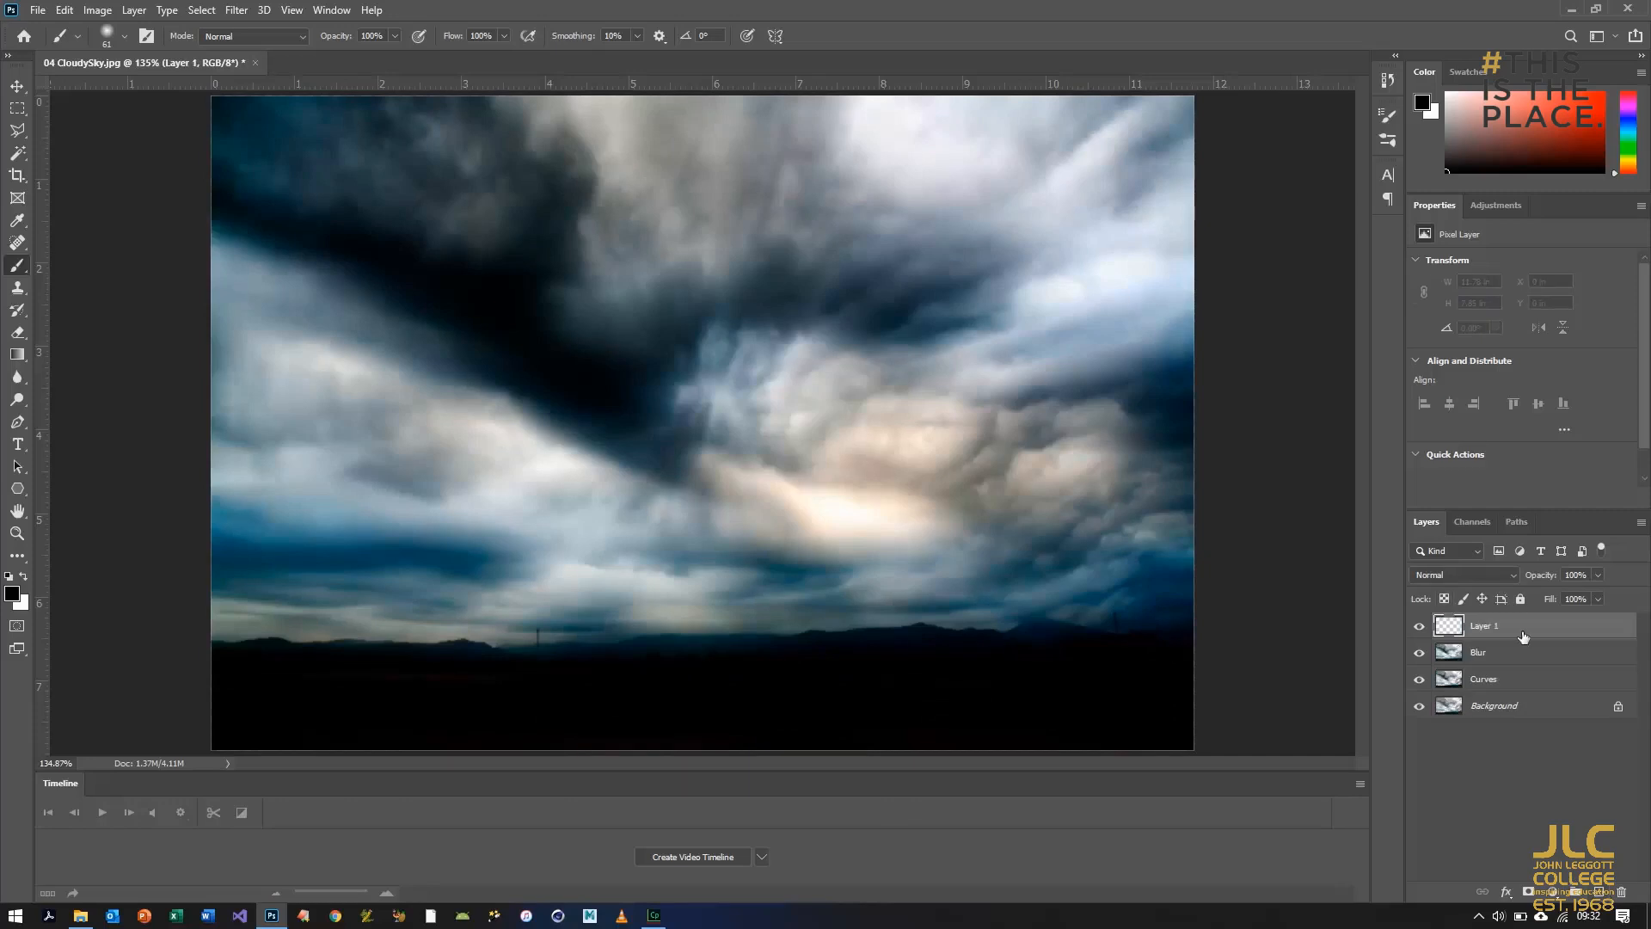
pyautogui.doubleClick(1487, 628)
pyautogui.write('Clouds')
pyautogui.press('Return')
# Step: Fill the Clouds layer with the Clouds render filter
pyautogui.click(237, 10)
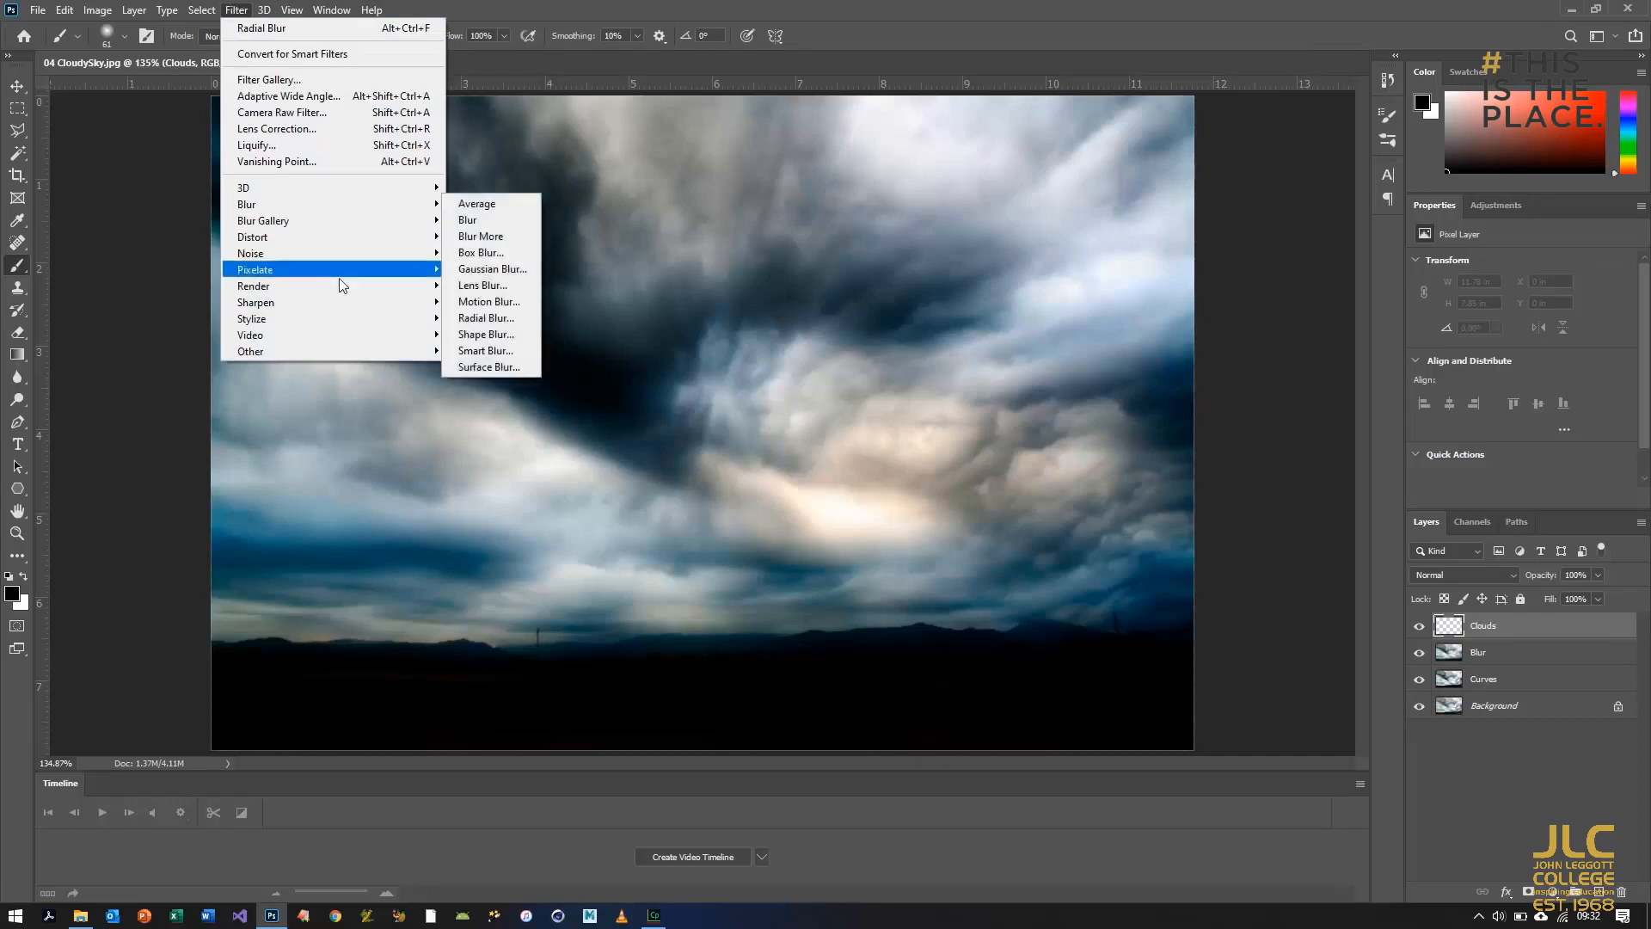
pyautogui.moveTo(343, 287)
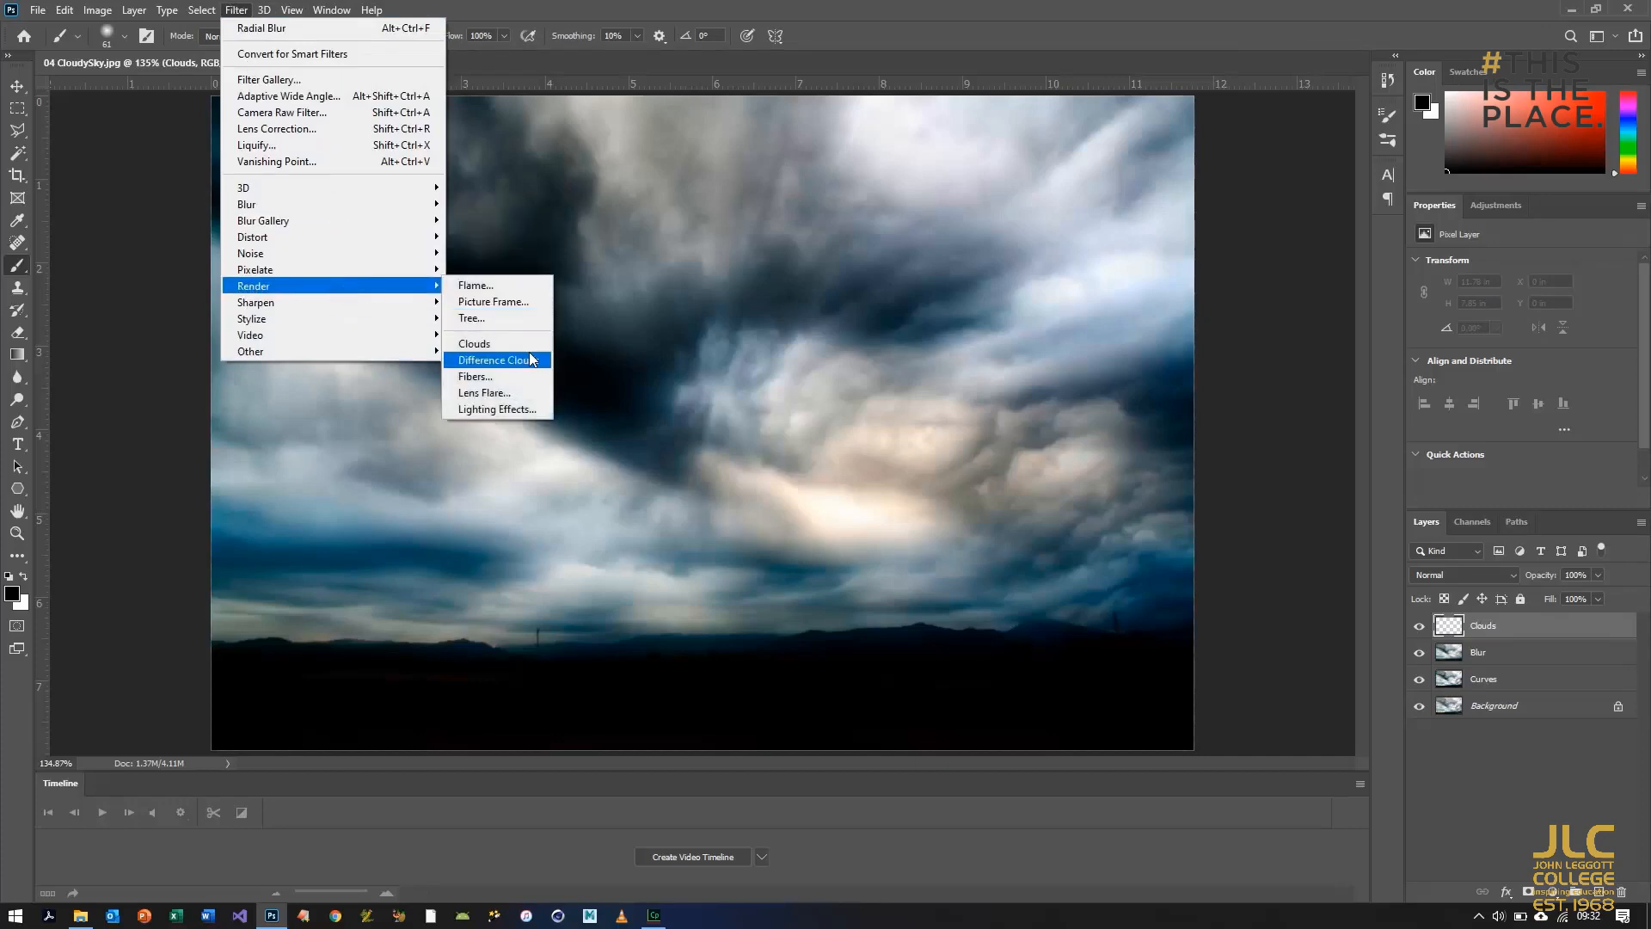
pyautogui.click(469, 345)
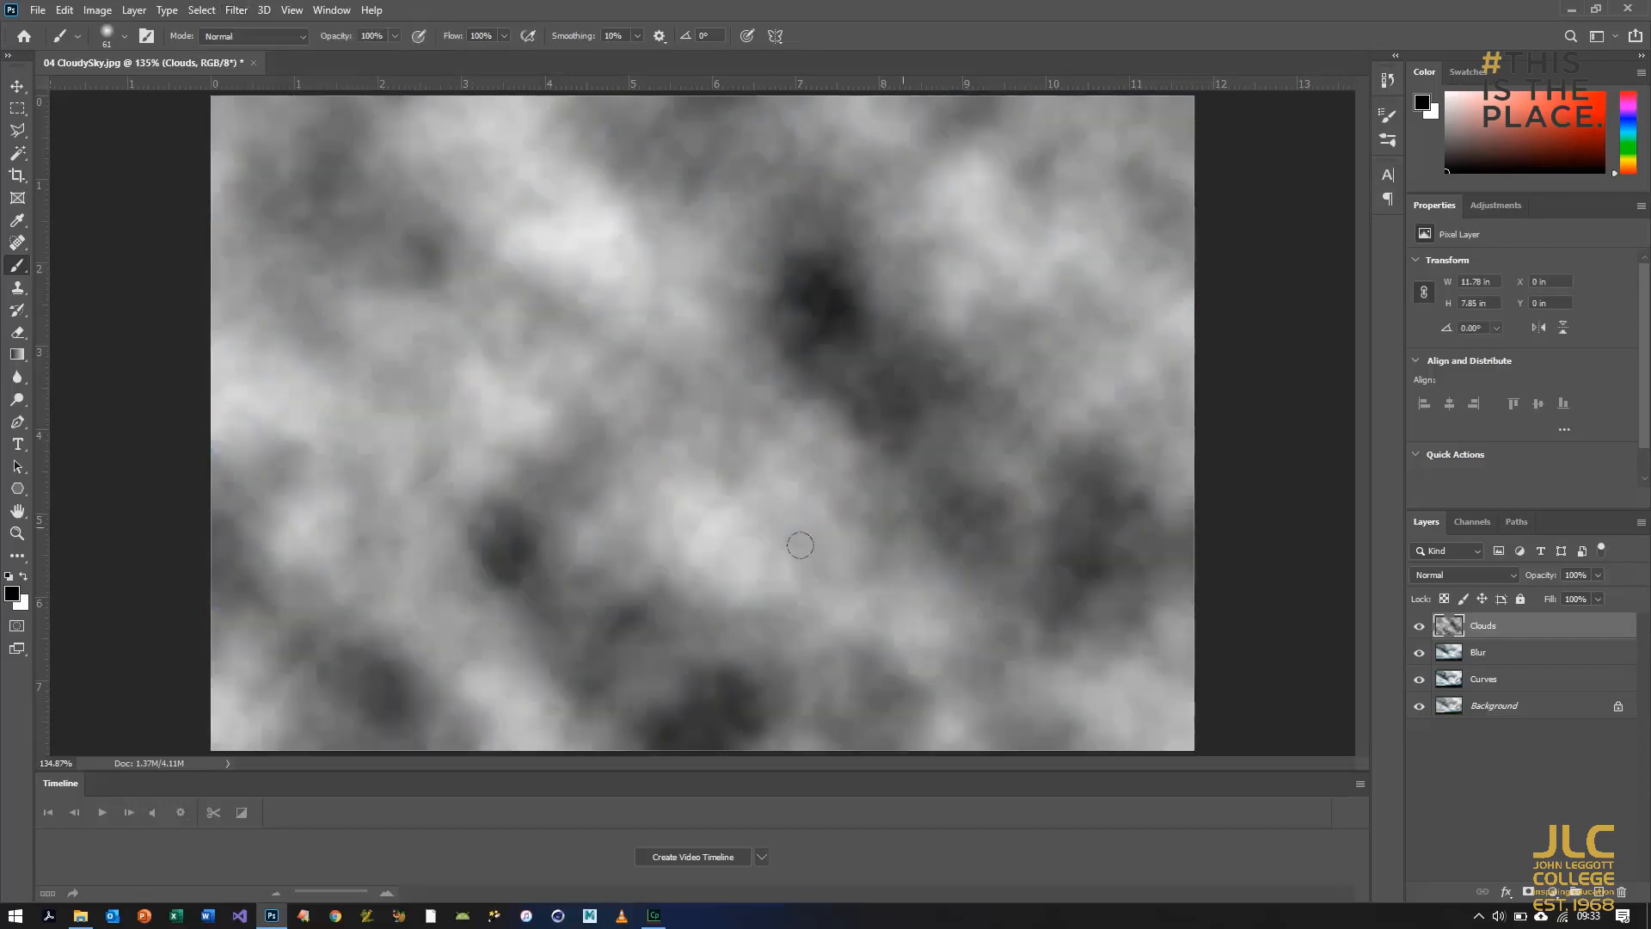
# Step: Apply the Difference Clouds render filter to the Clouds layer
pyautogui.click(241, 10)
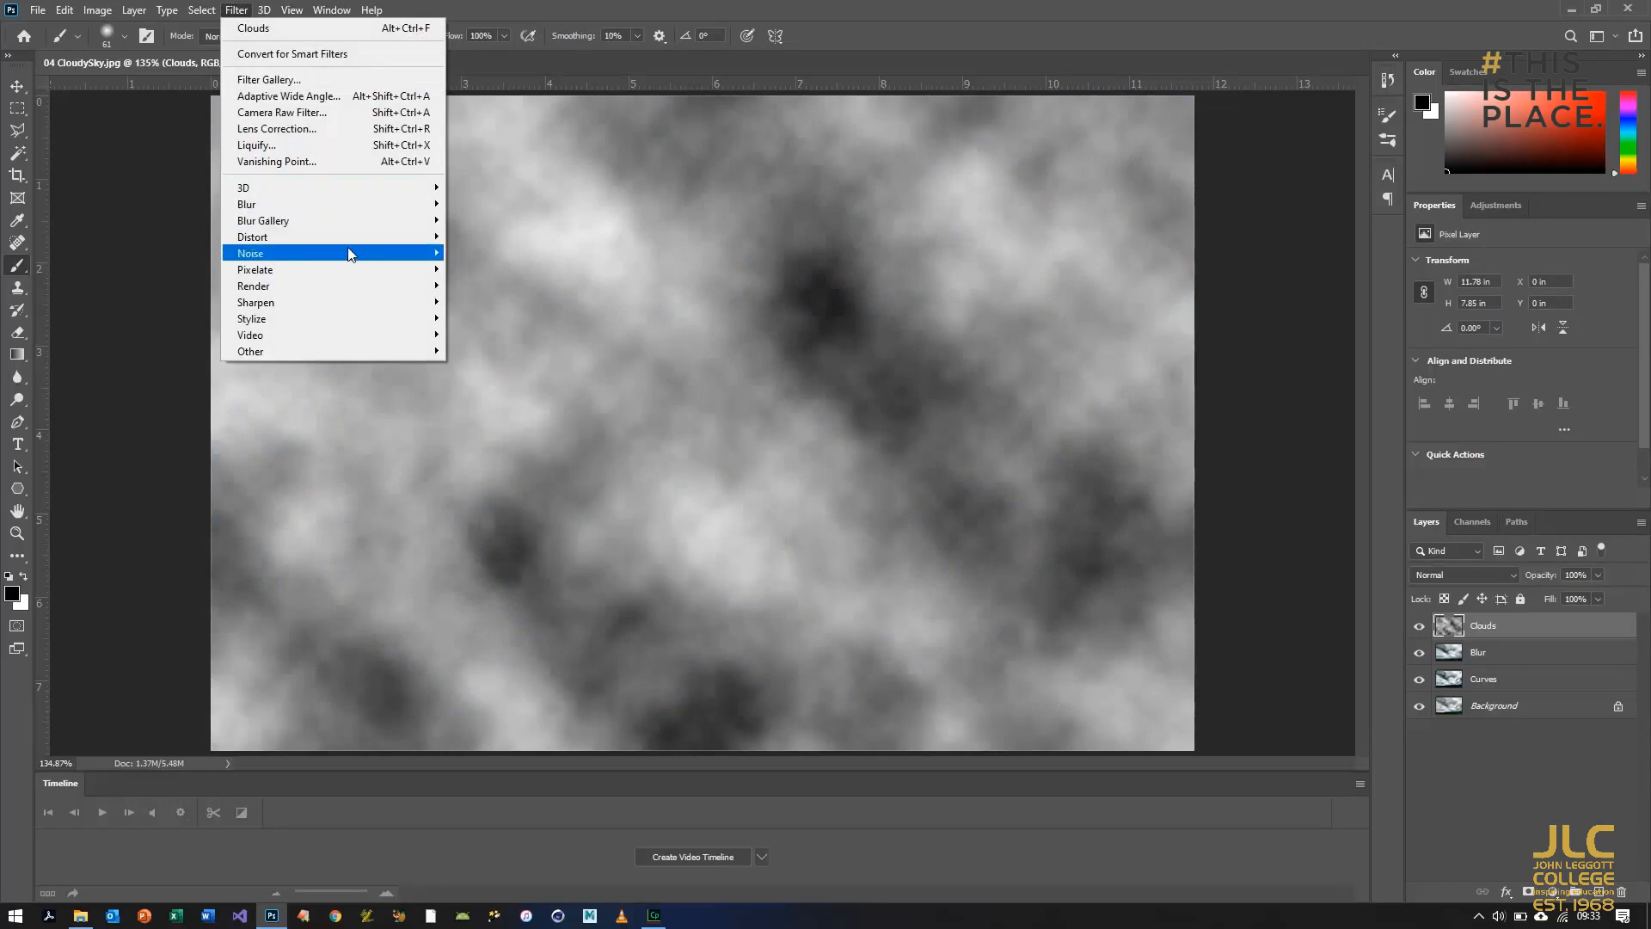
pyautogui.moveTo(381, 221)
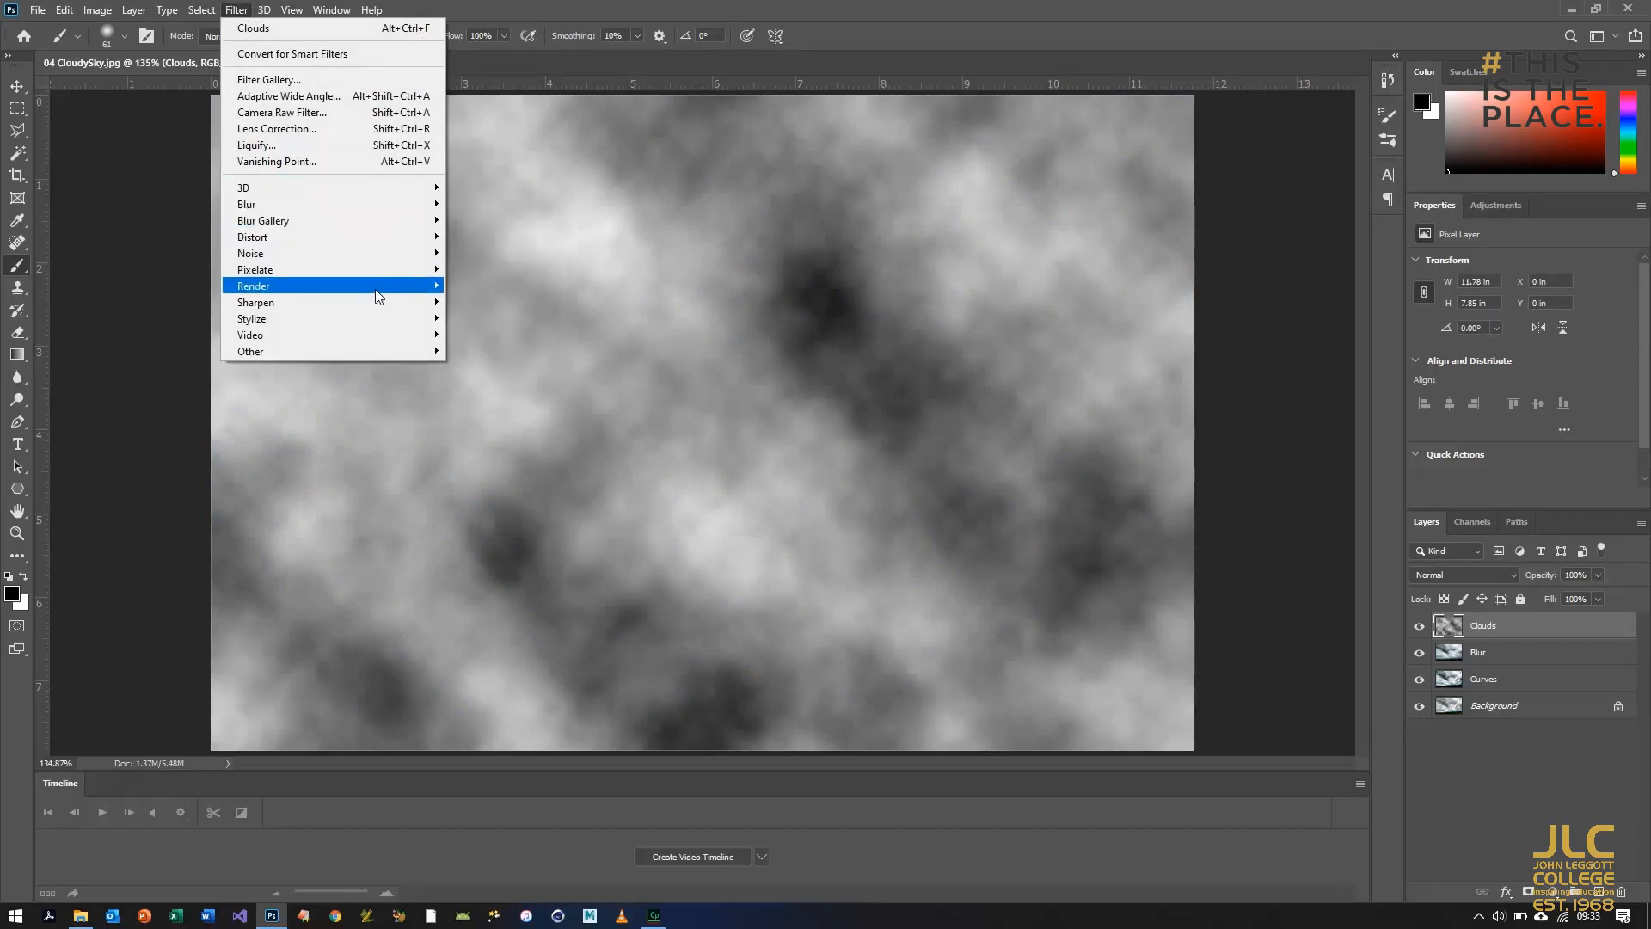
pyautogui.moveTo(378, 296)
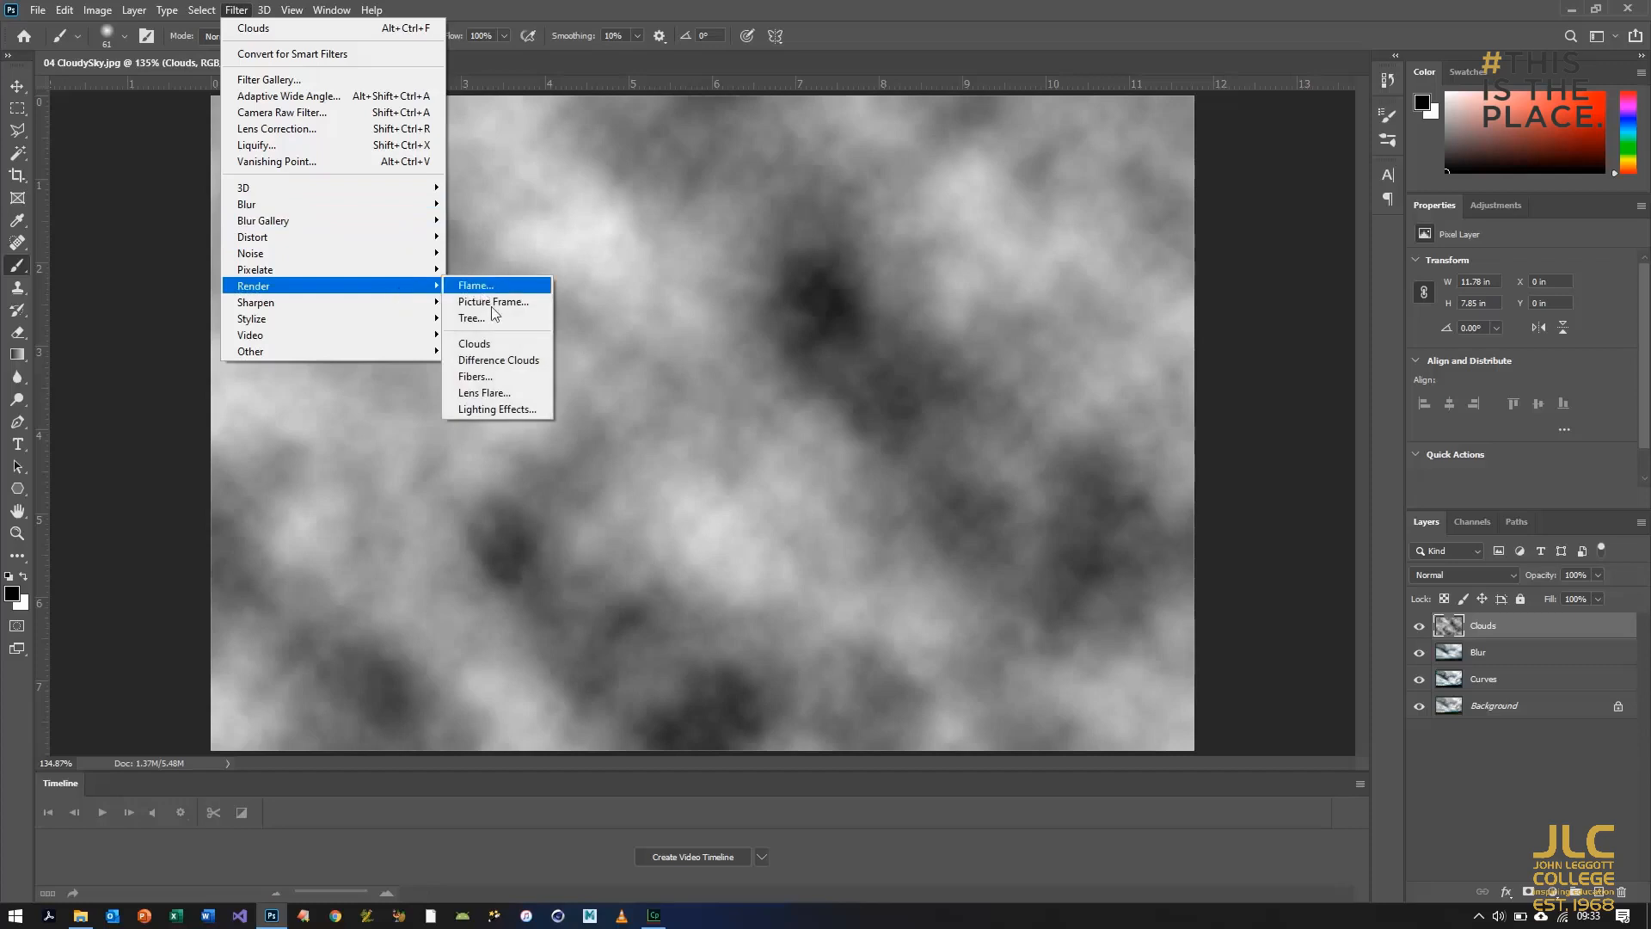
pyautogui.click(509, 368)
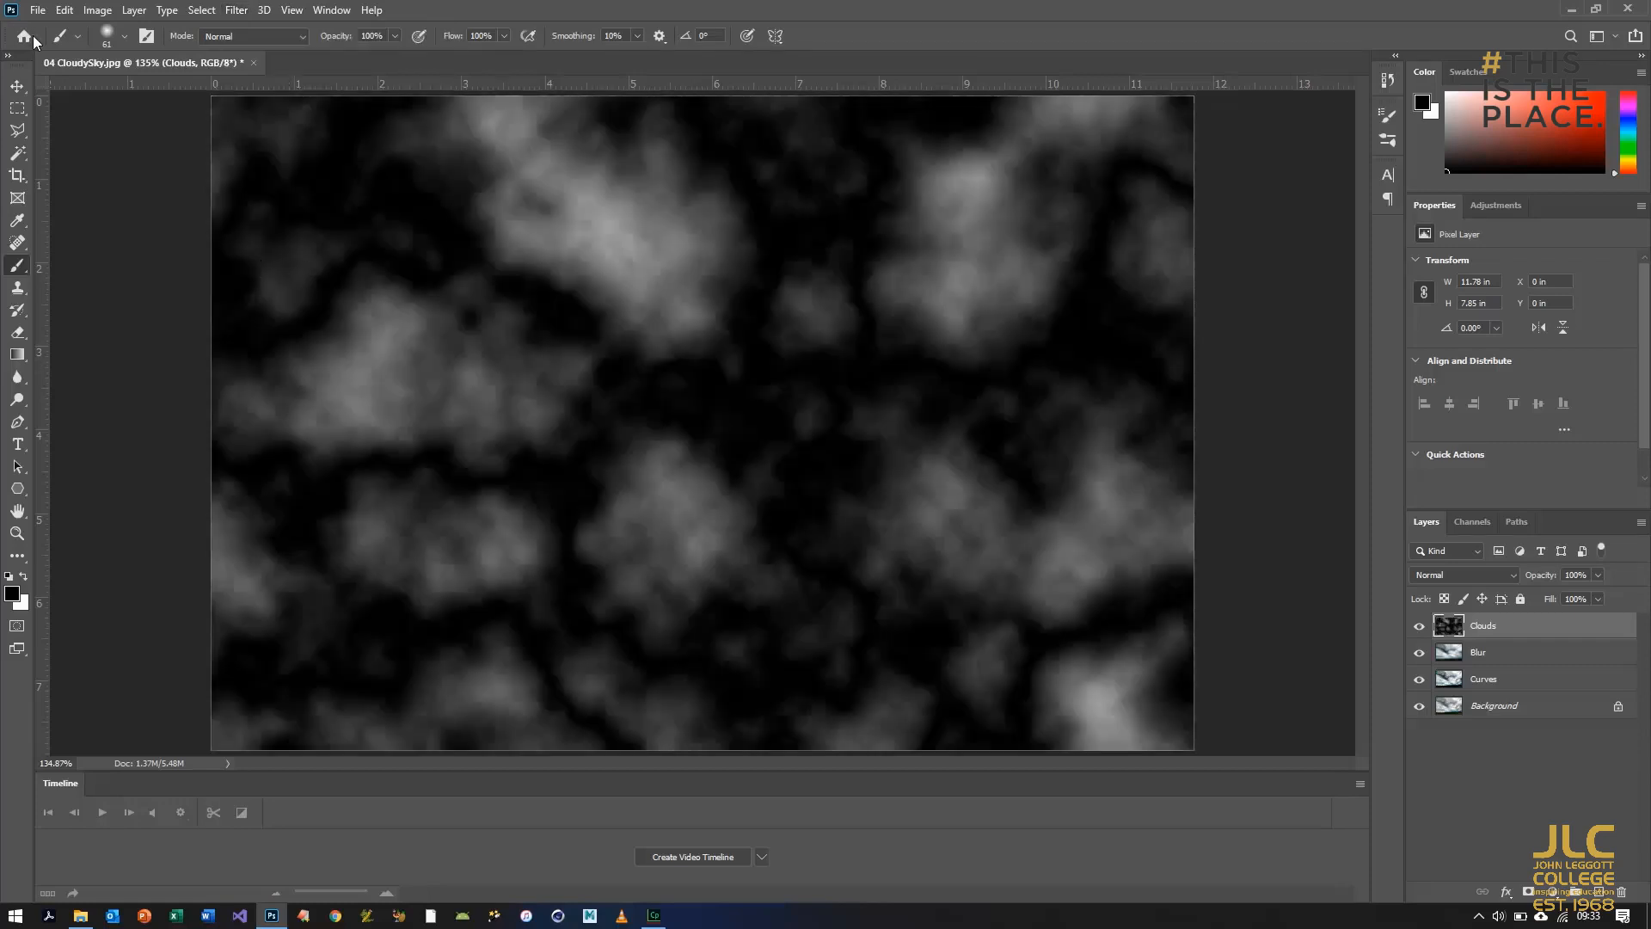
# Step: Apply a Levels adjustment to the Clouds layer with input levels of 30, 0.75 and 175
pyautogui.click(110, 12)
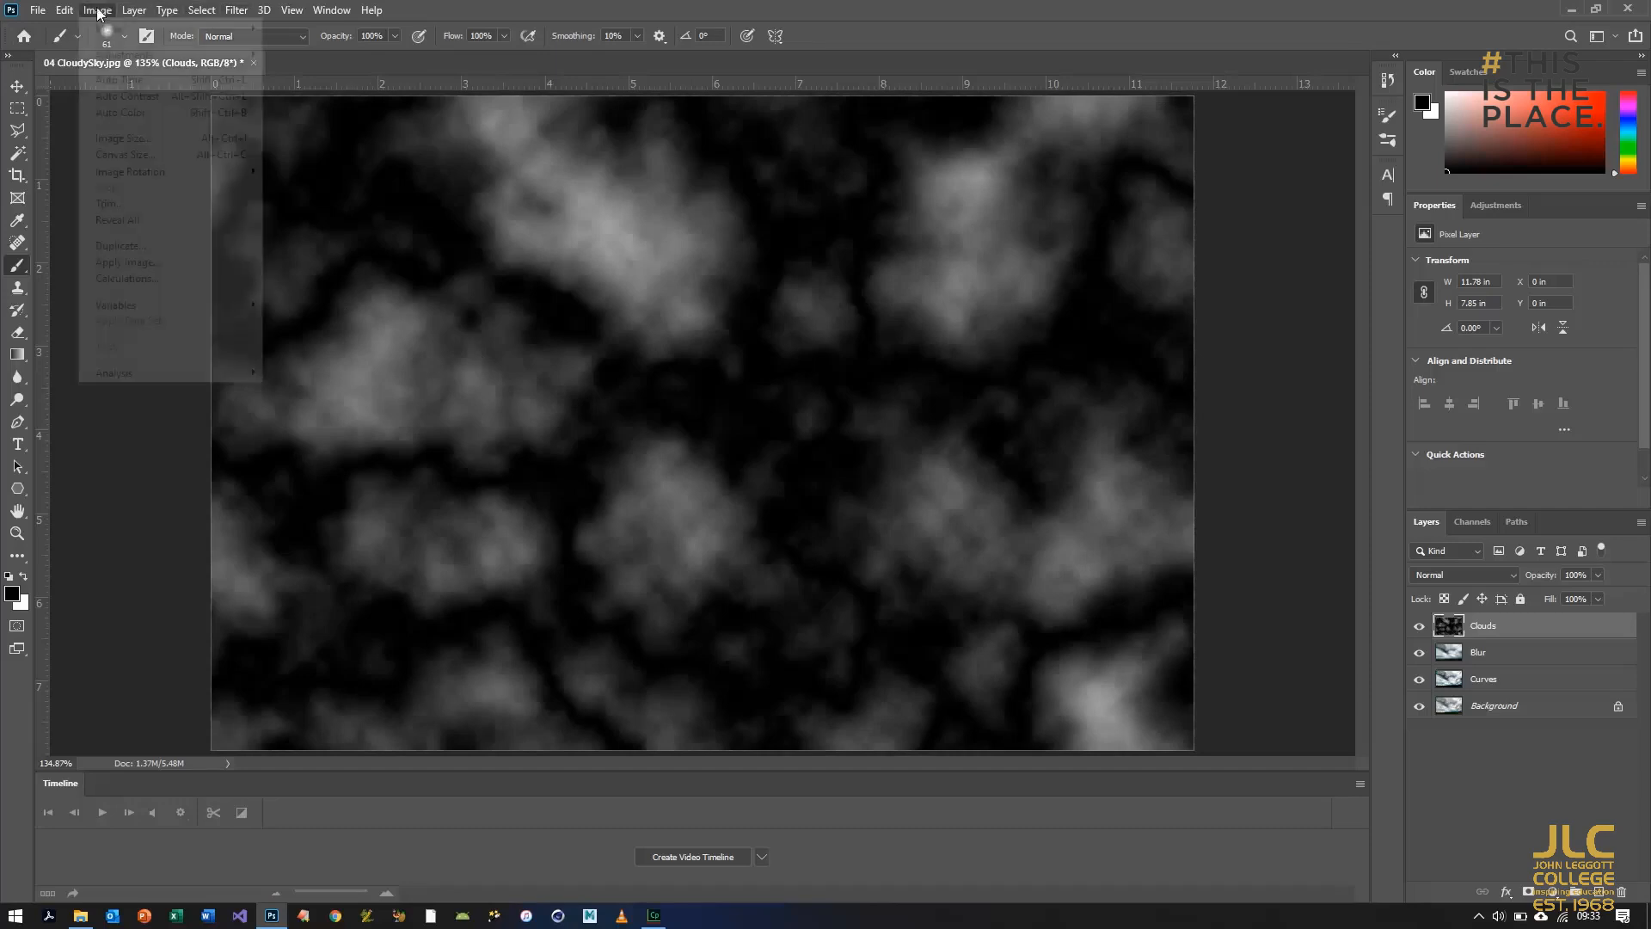
pyautogui.moveTo(145, 62)
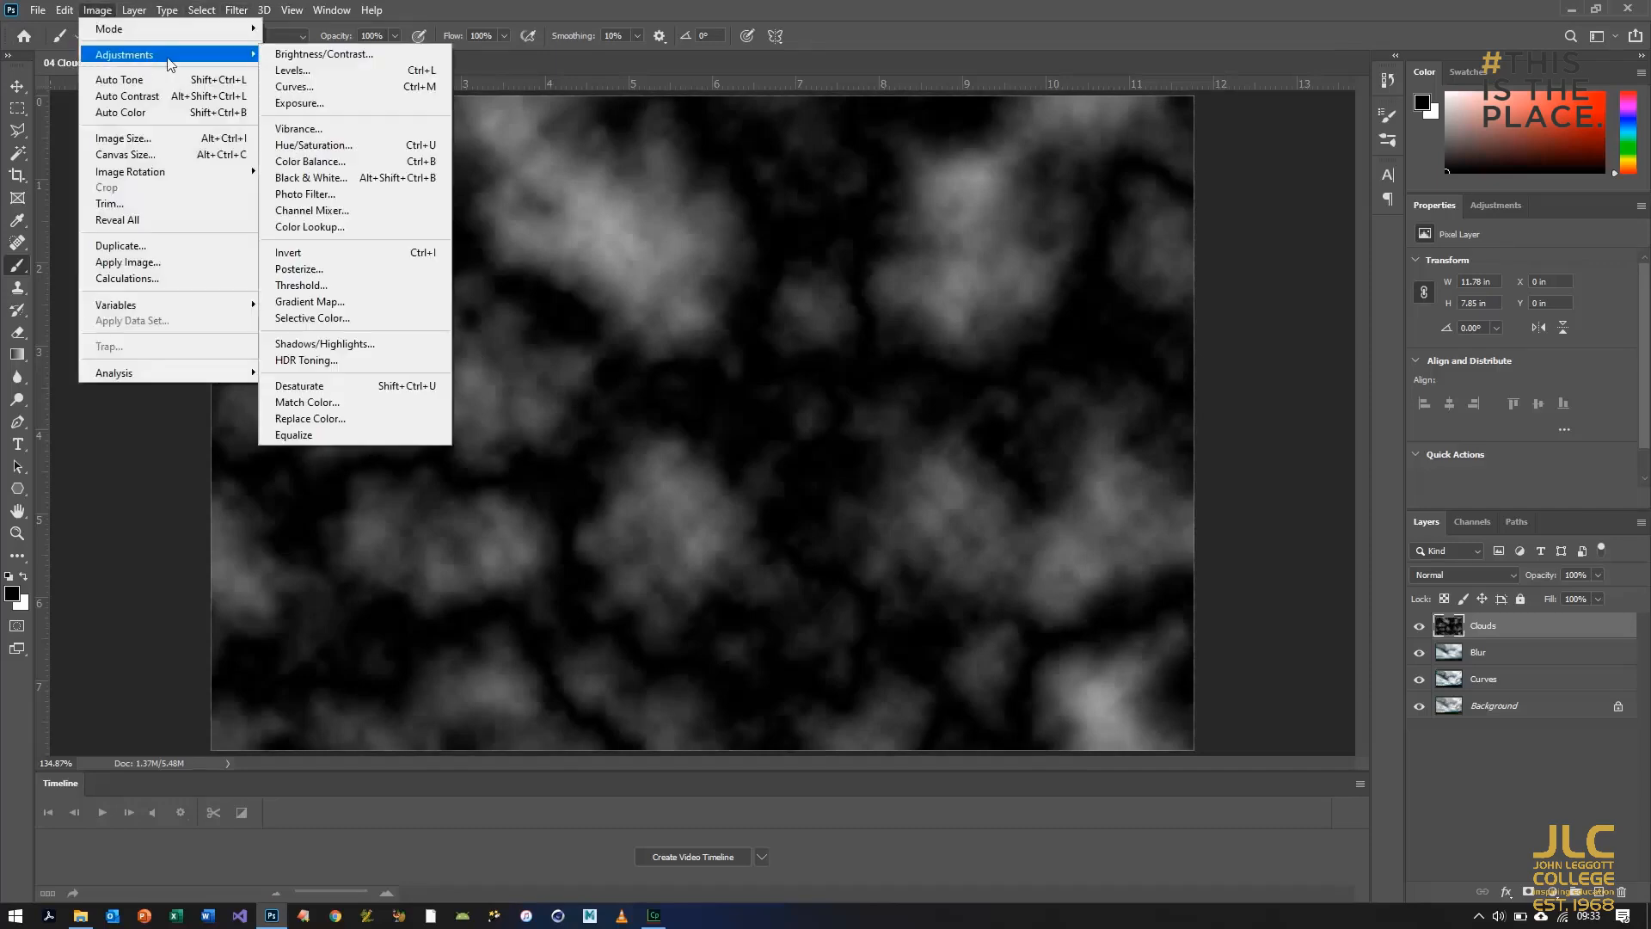
pyautogui.click(293, 70)
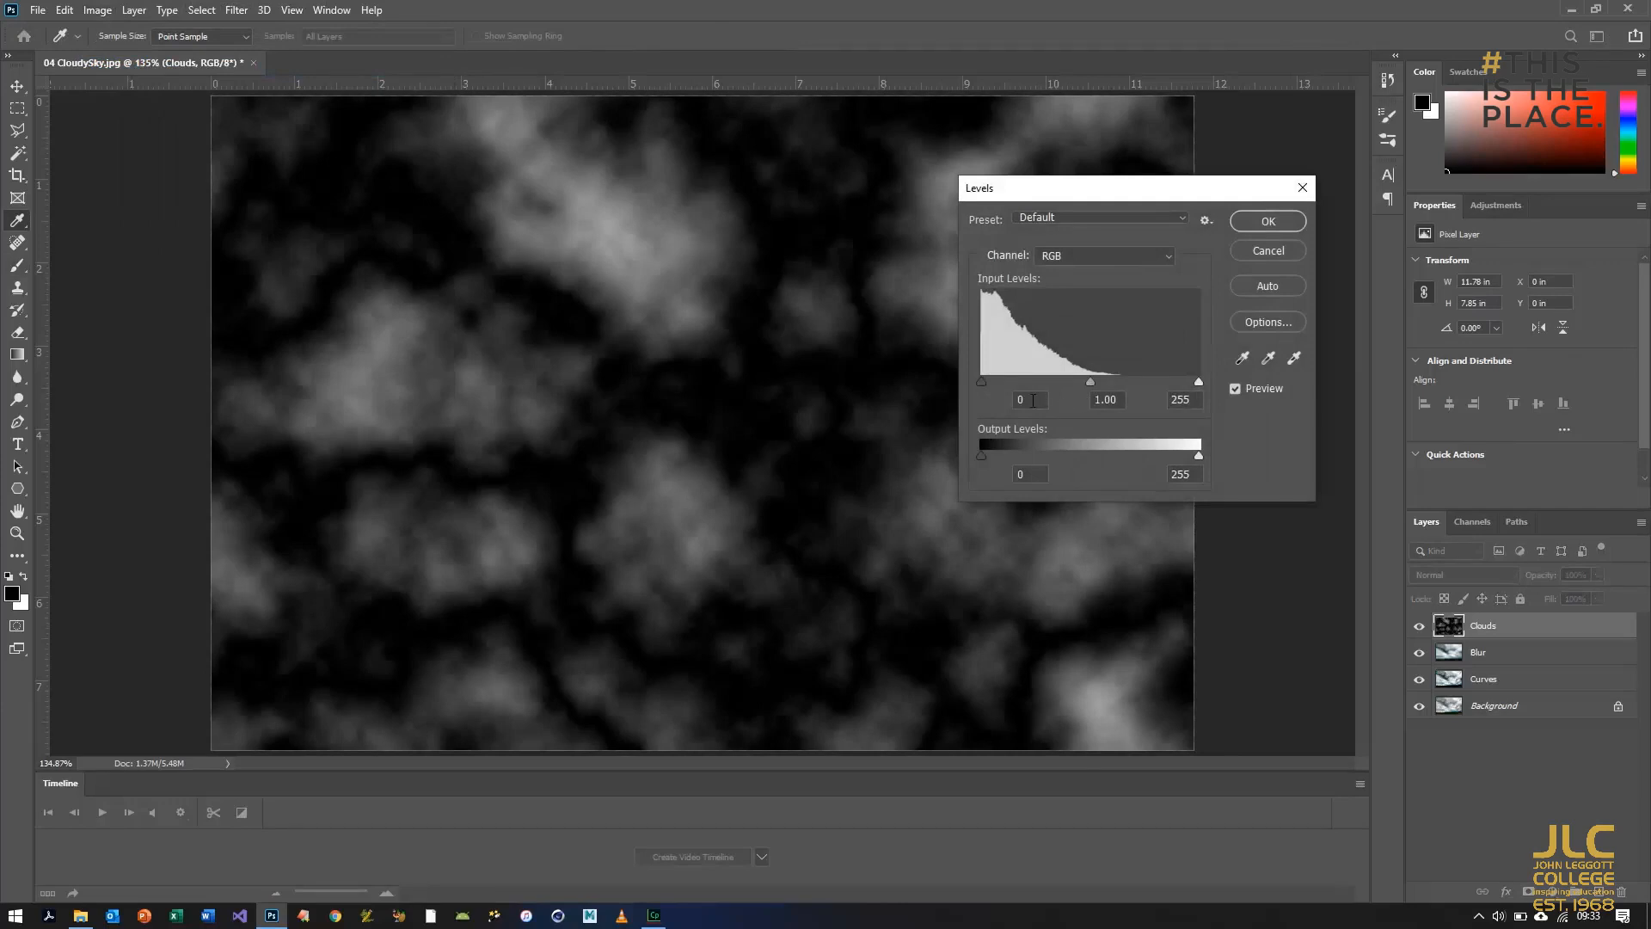
pyautogui.doubleClick(1023, 400)
pyautogui.write('30')
pyautogui.press('Tab')
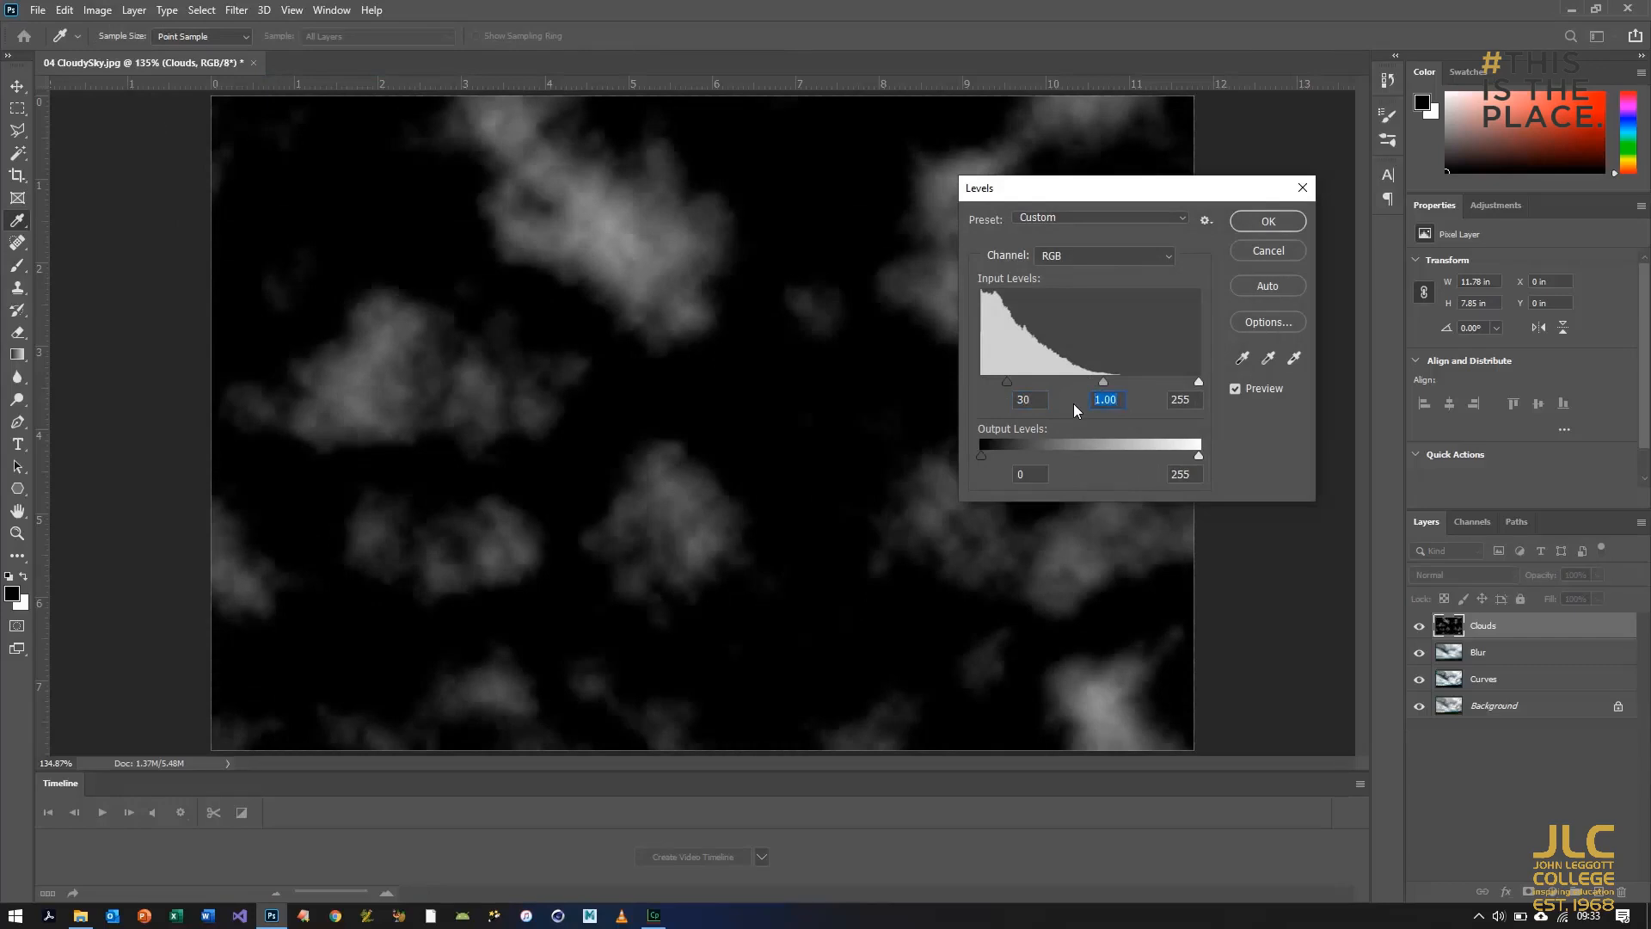
pyautogui.write('0.75')
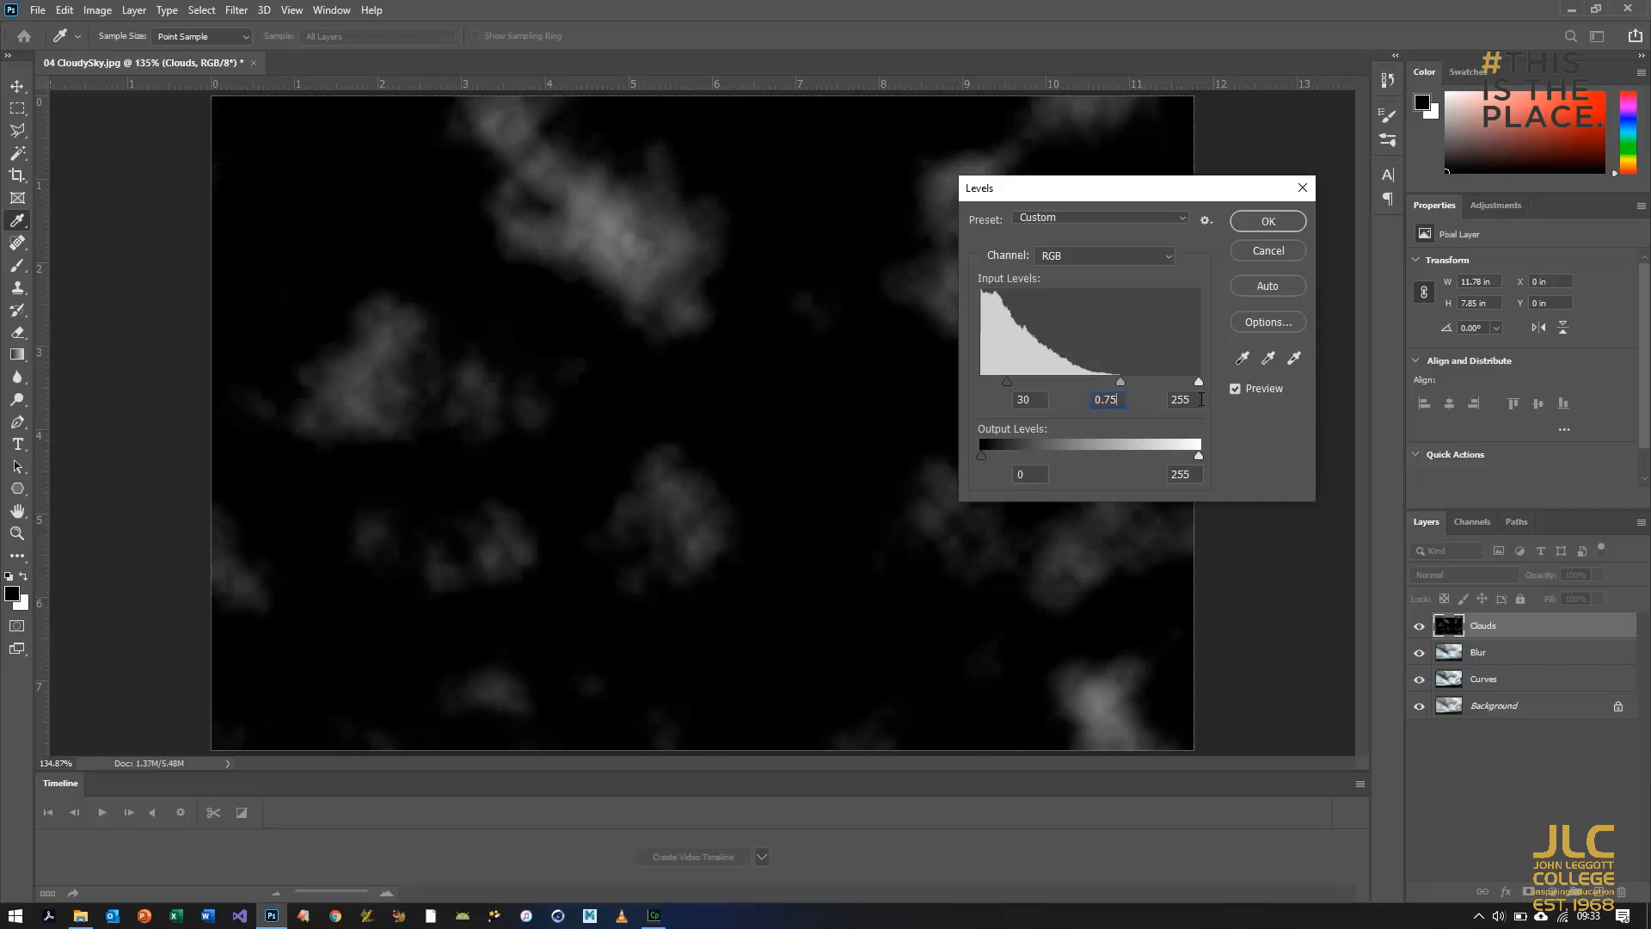
pyautogui.press('Tab')
pyautogui.write('1')
pyautogui.write('5')
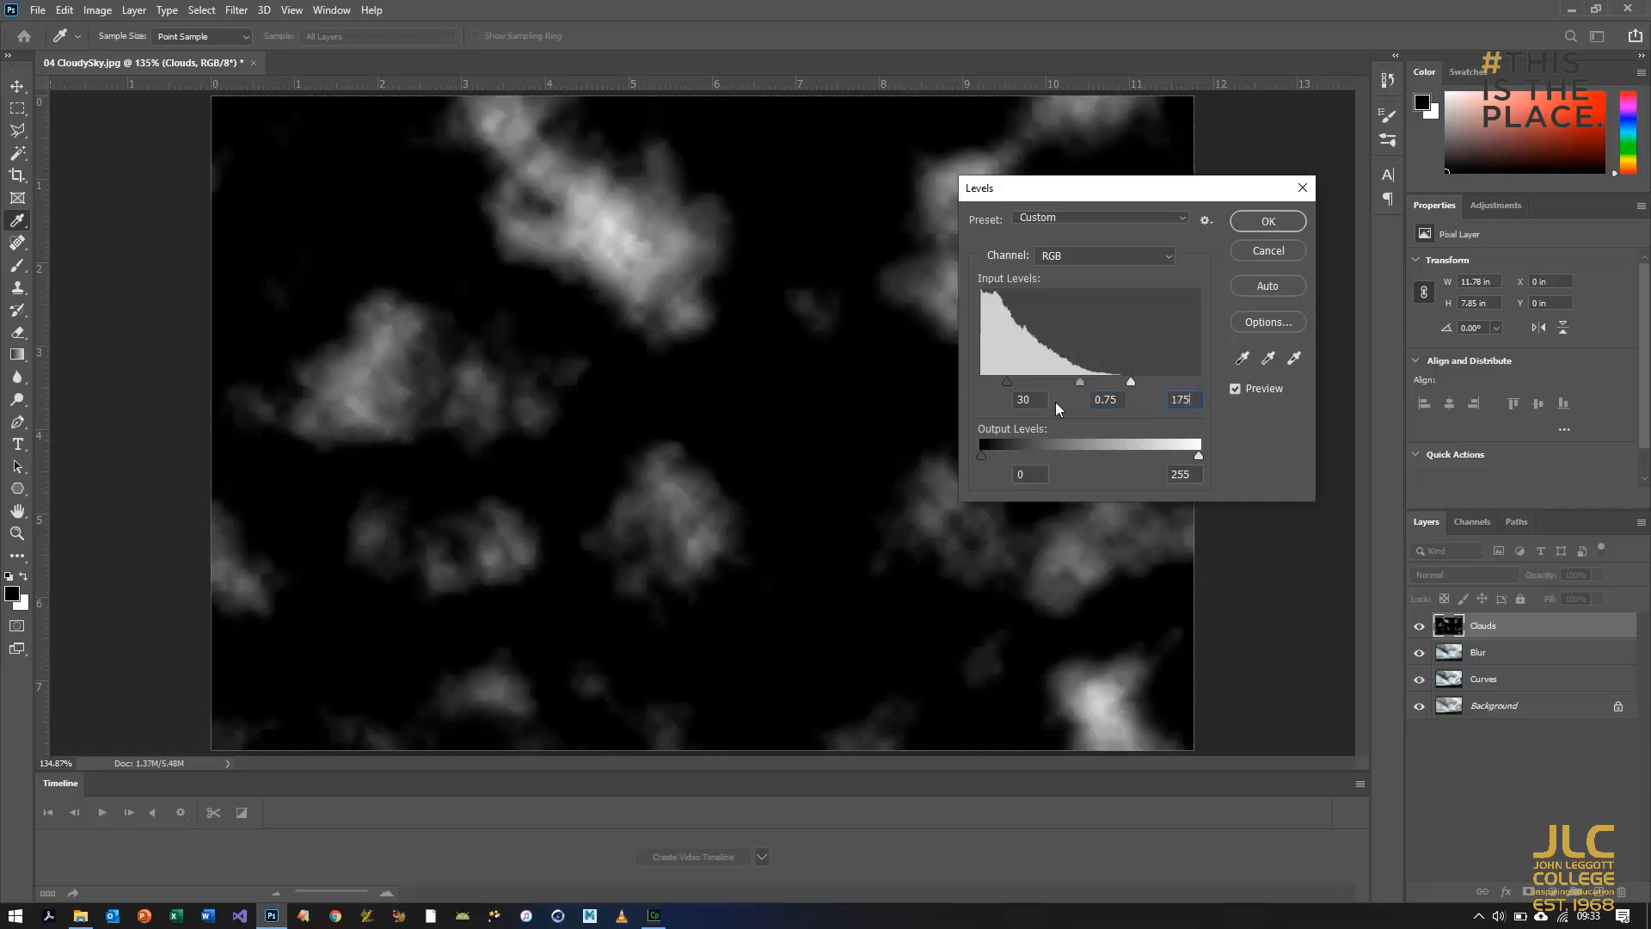
pyautogui.click(1250, 219)
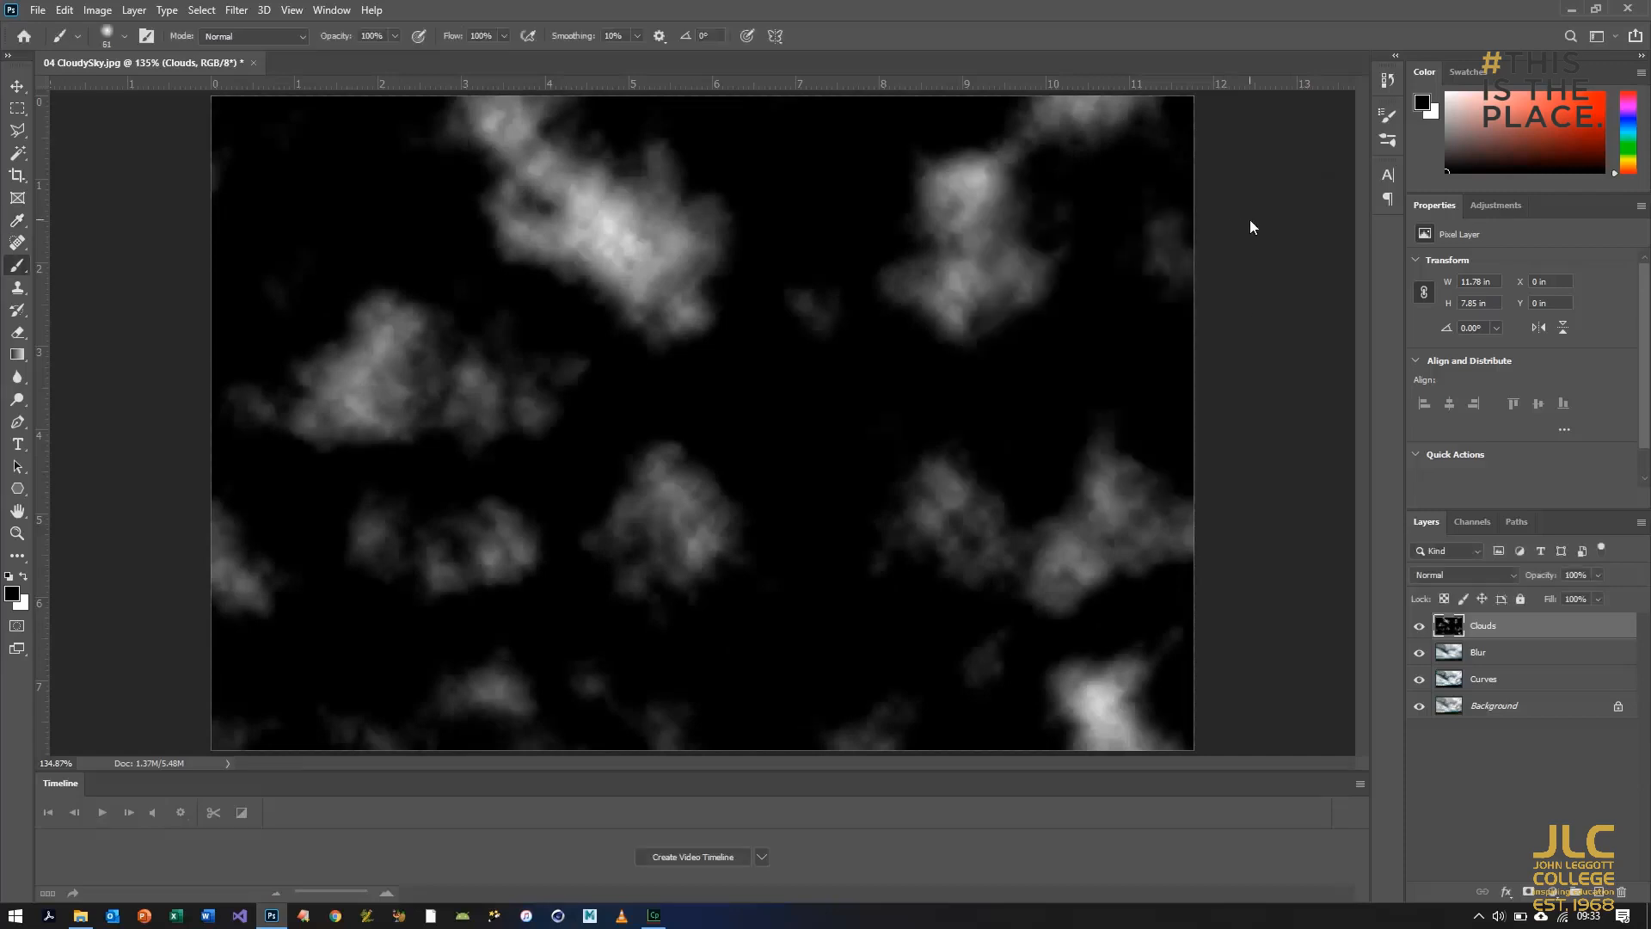
# Step: Set the Clouds layer's blend mode to Color Dodge and compare the image with that layer hidden and shown
pyautogui.click(1446, 574)
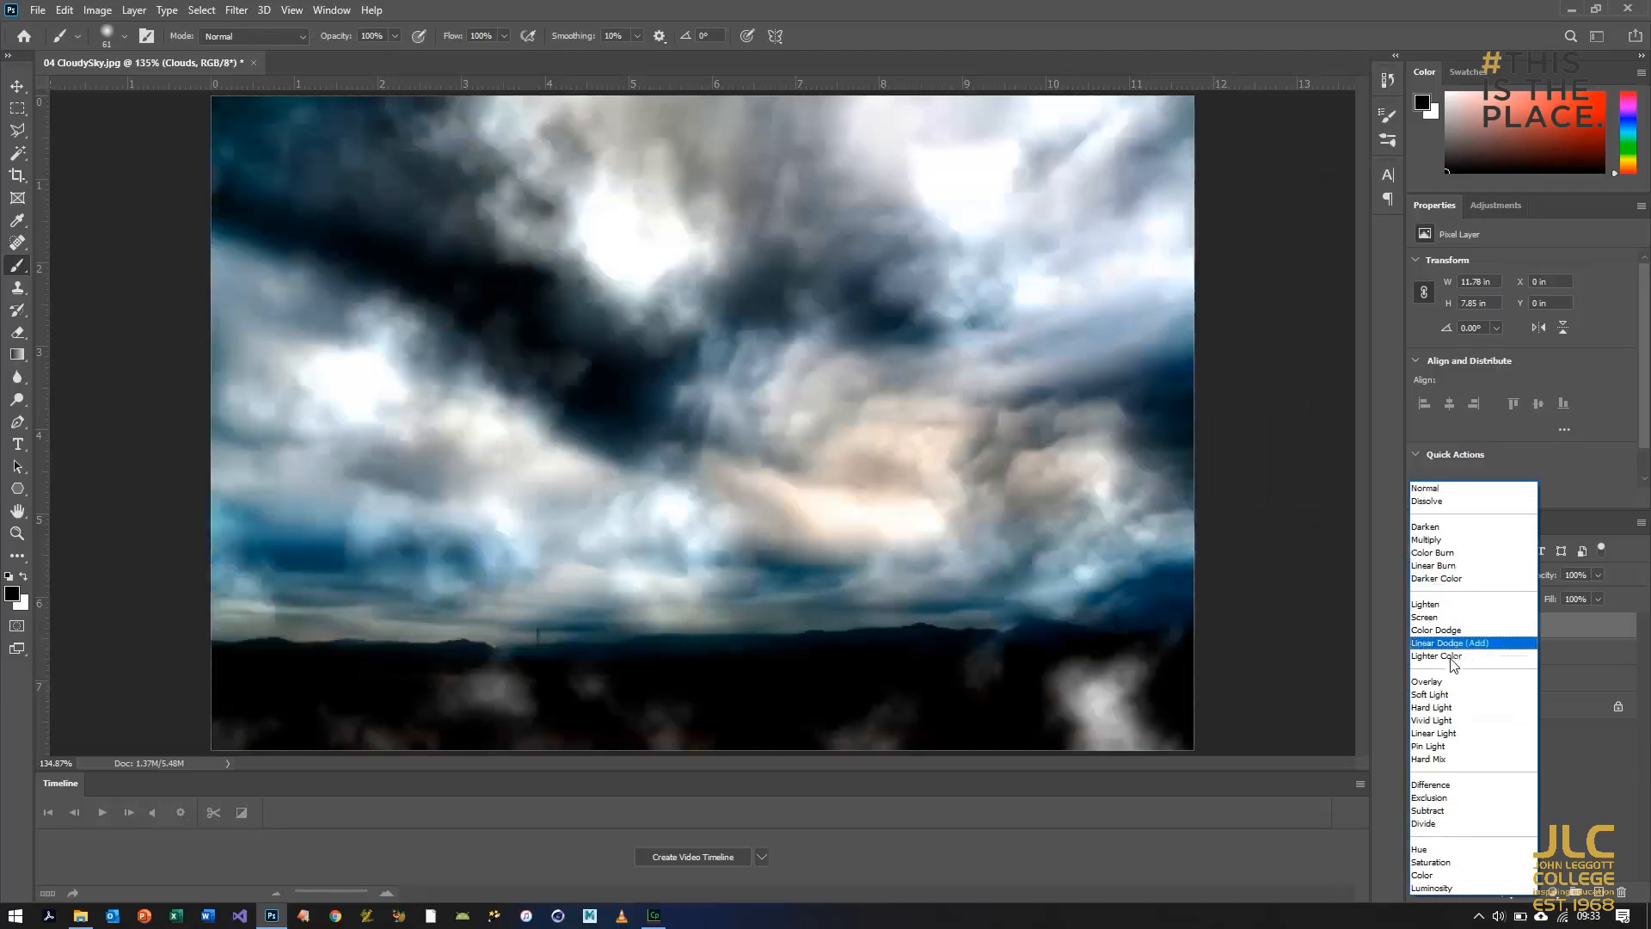
pyautogui.click(1436, 629)
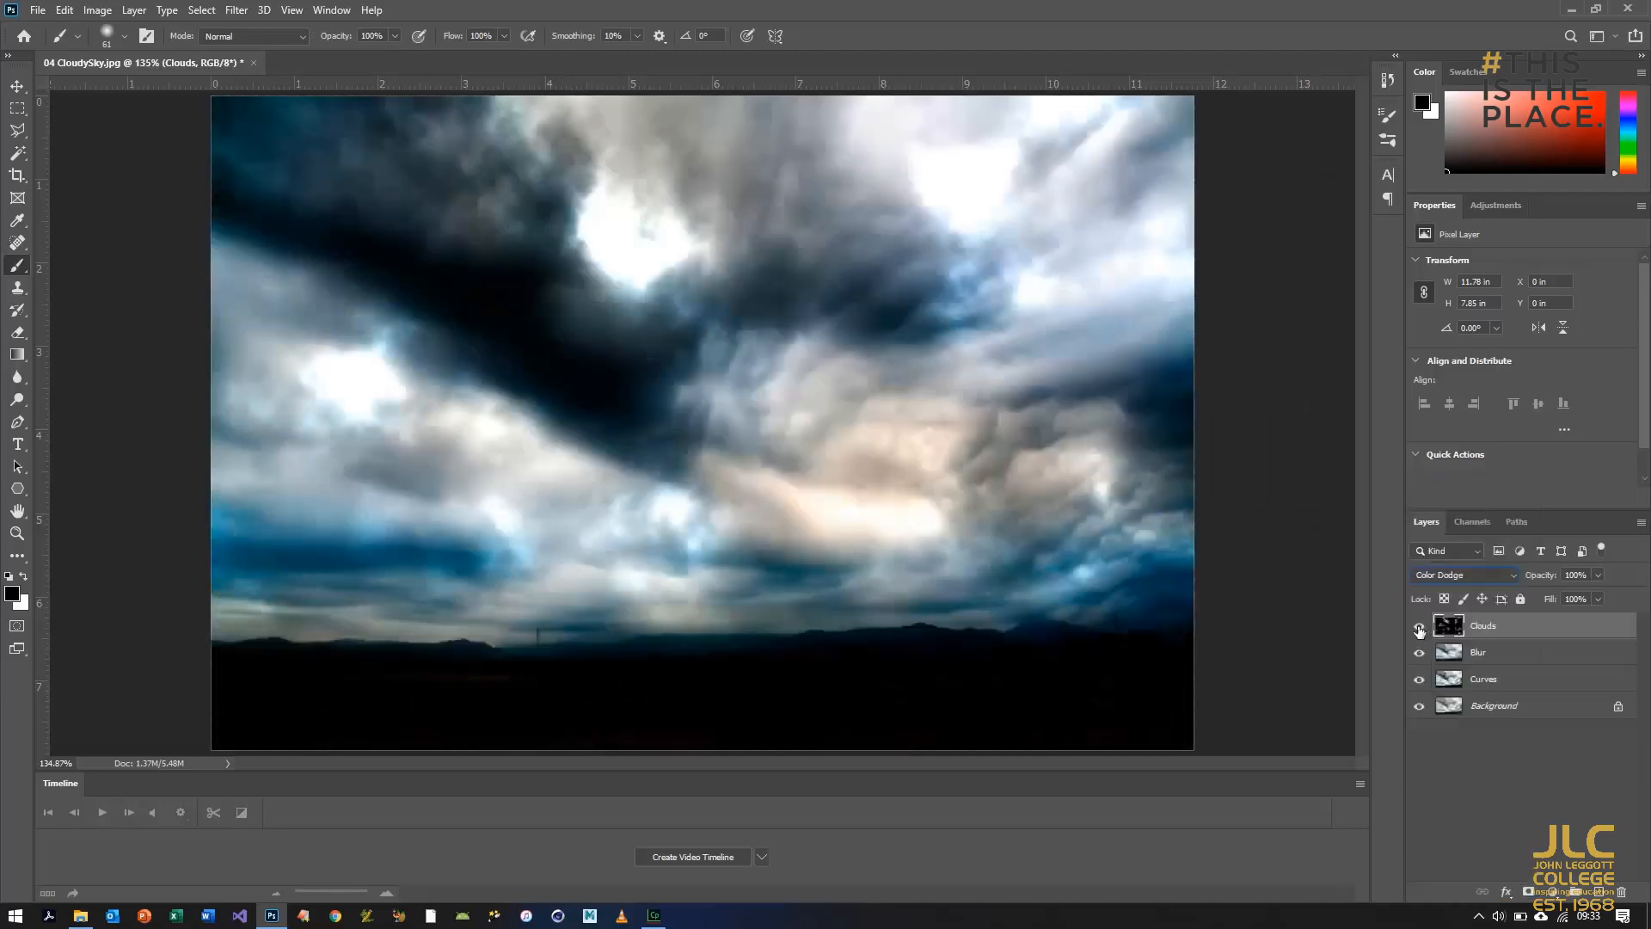
pyautogui.click(1419, 627)
pyautogui.click(1418, 628)
pyautogui.click(1419, 629)
pyautogui.click(1418, 628)
pyautogui.click(1419, 629)
pyautogui.click(1419, 629)
pyautogui.click(1418, 628)
pyautogui.click(1419, 629)
pyautogui.click(1419, 629)
pyautogui.click(1419, 629)
pyautogui.click(1419, 628)
pyautogui.click(1419, 629)
# Step: Apply a Perspective transform to the Clouds layer, spreading its top edge to about 23.6 in wide
pyautogui.hotkey('ctrl', '-')
pyautogui.hotkey('ctrl', '-')
pyautogui.hotkey('ctrl', '-')
pyautogui.hotkey('ctrl', '-')
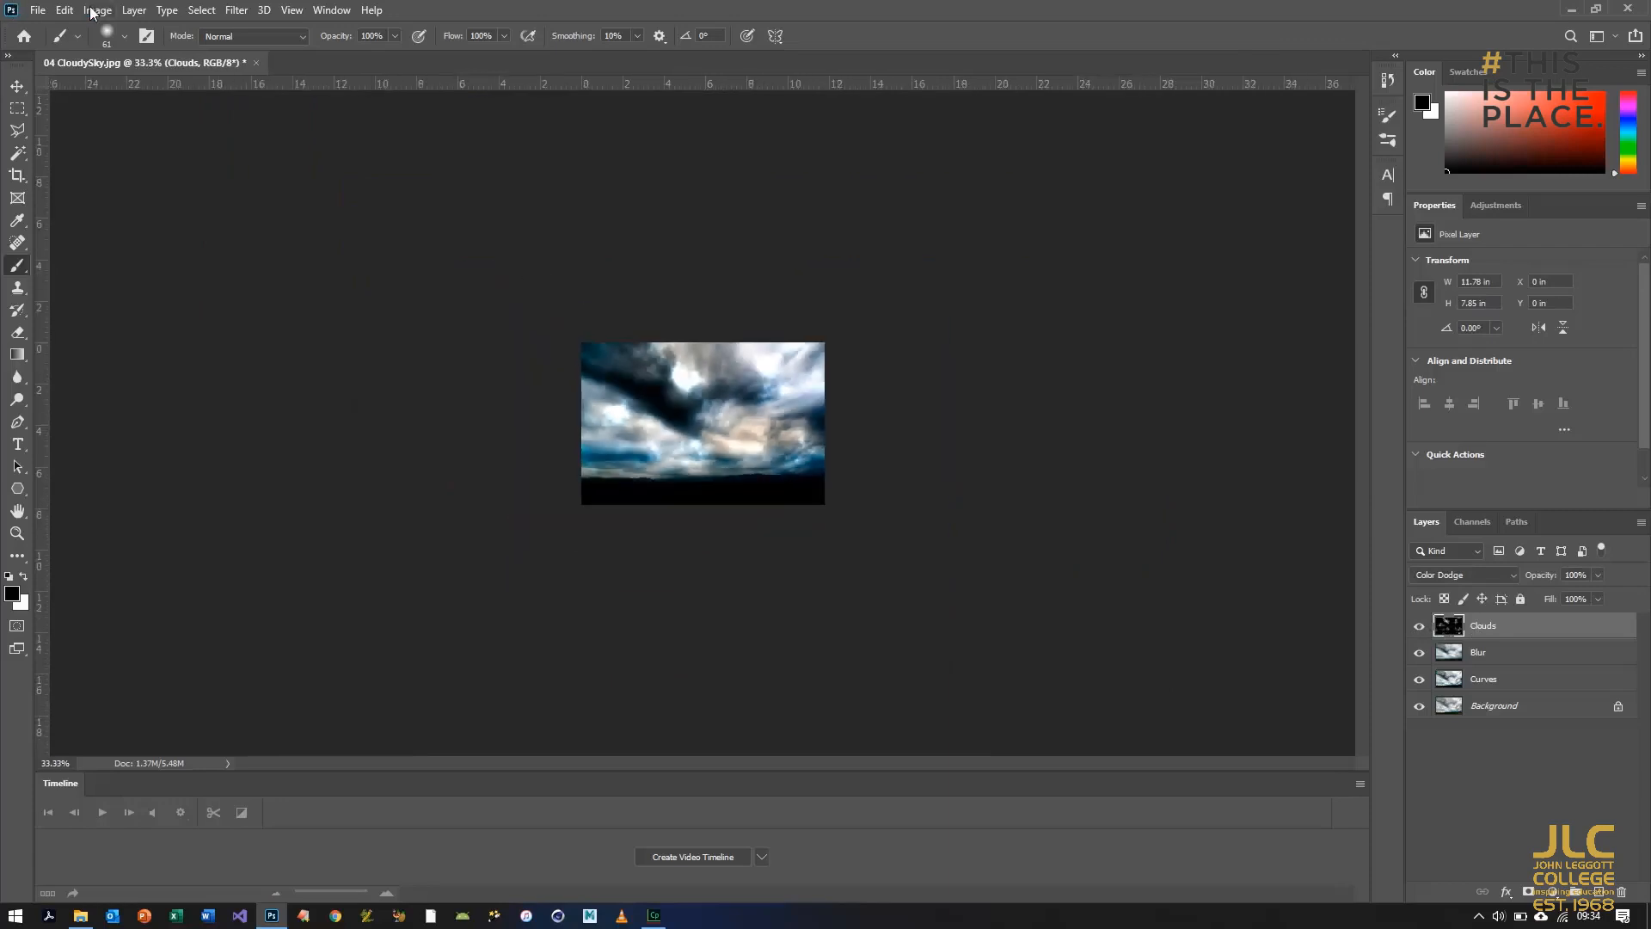
pyautogui.click(65, 10)
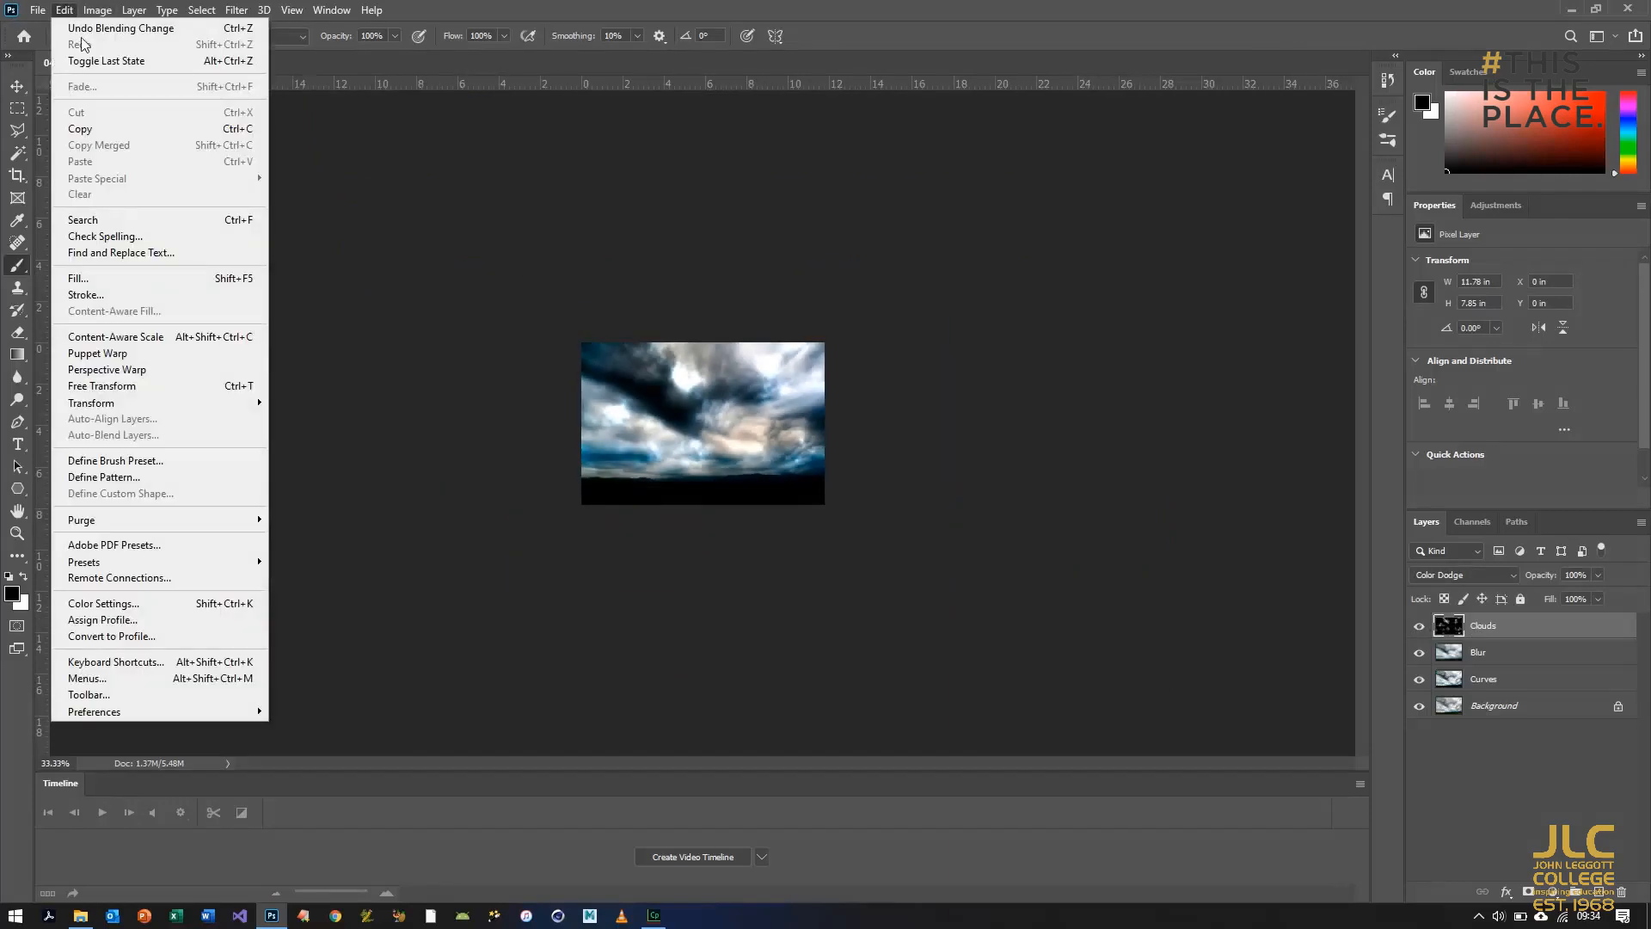
pyautogui.moveTo(160, 405)
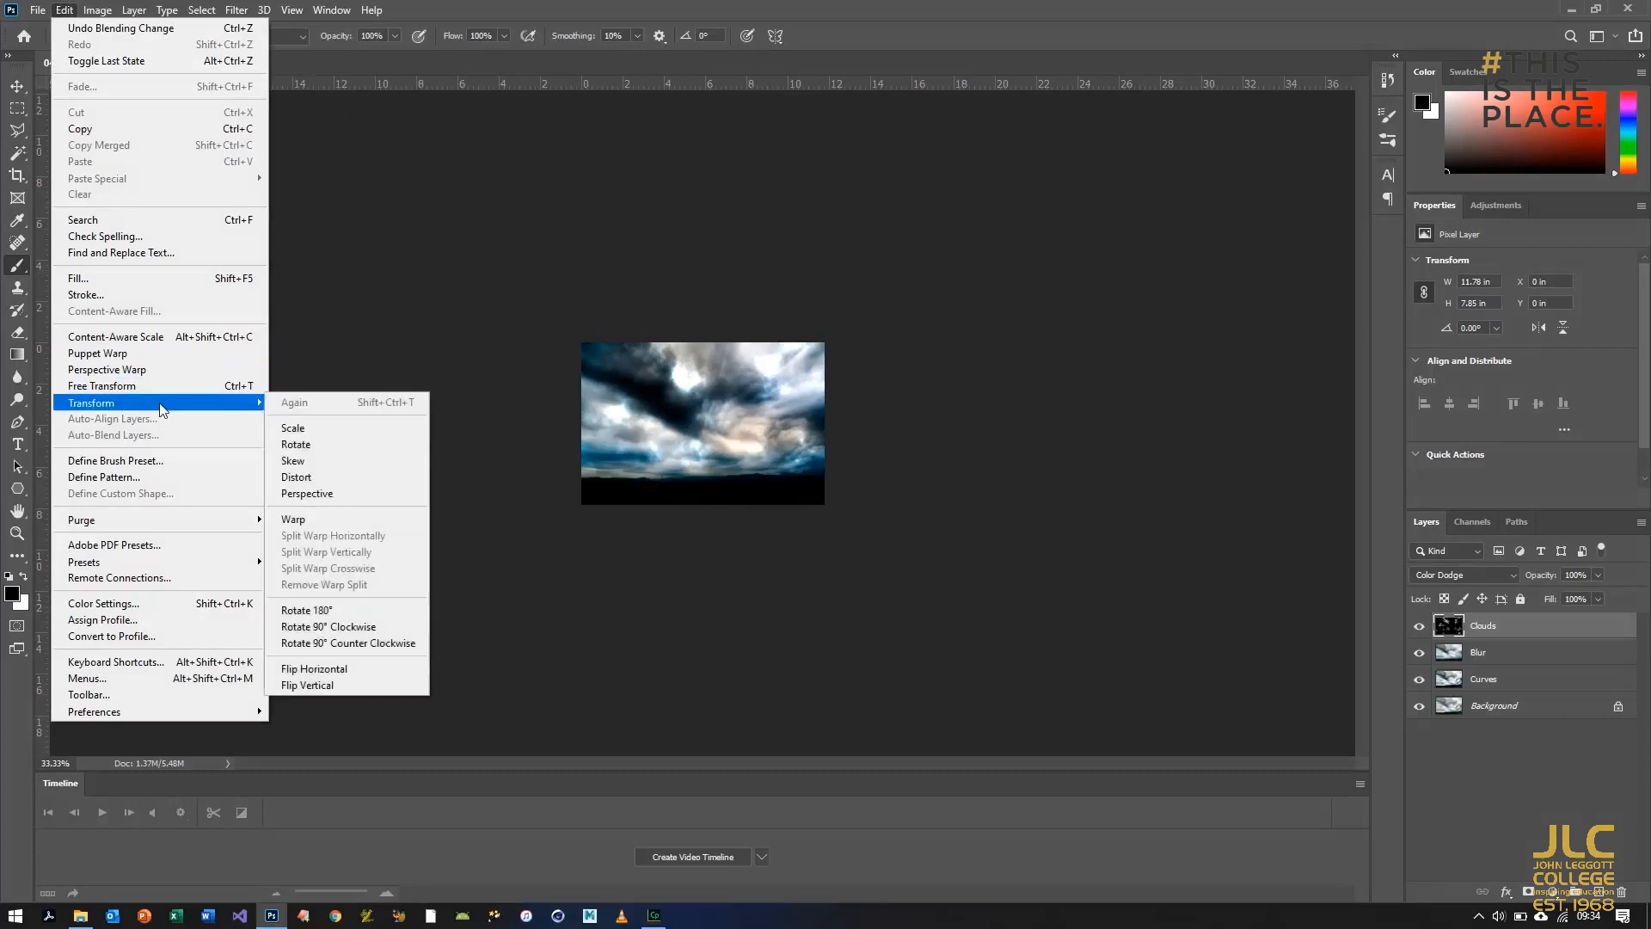
pyautogui.click(324, 495)
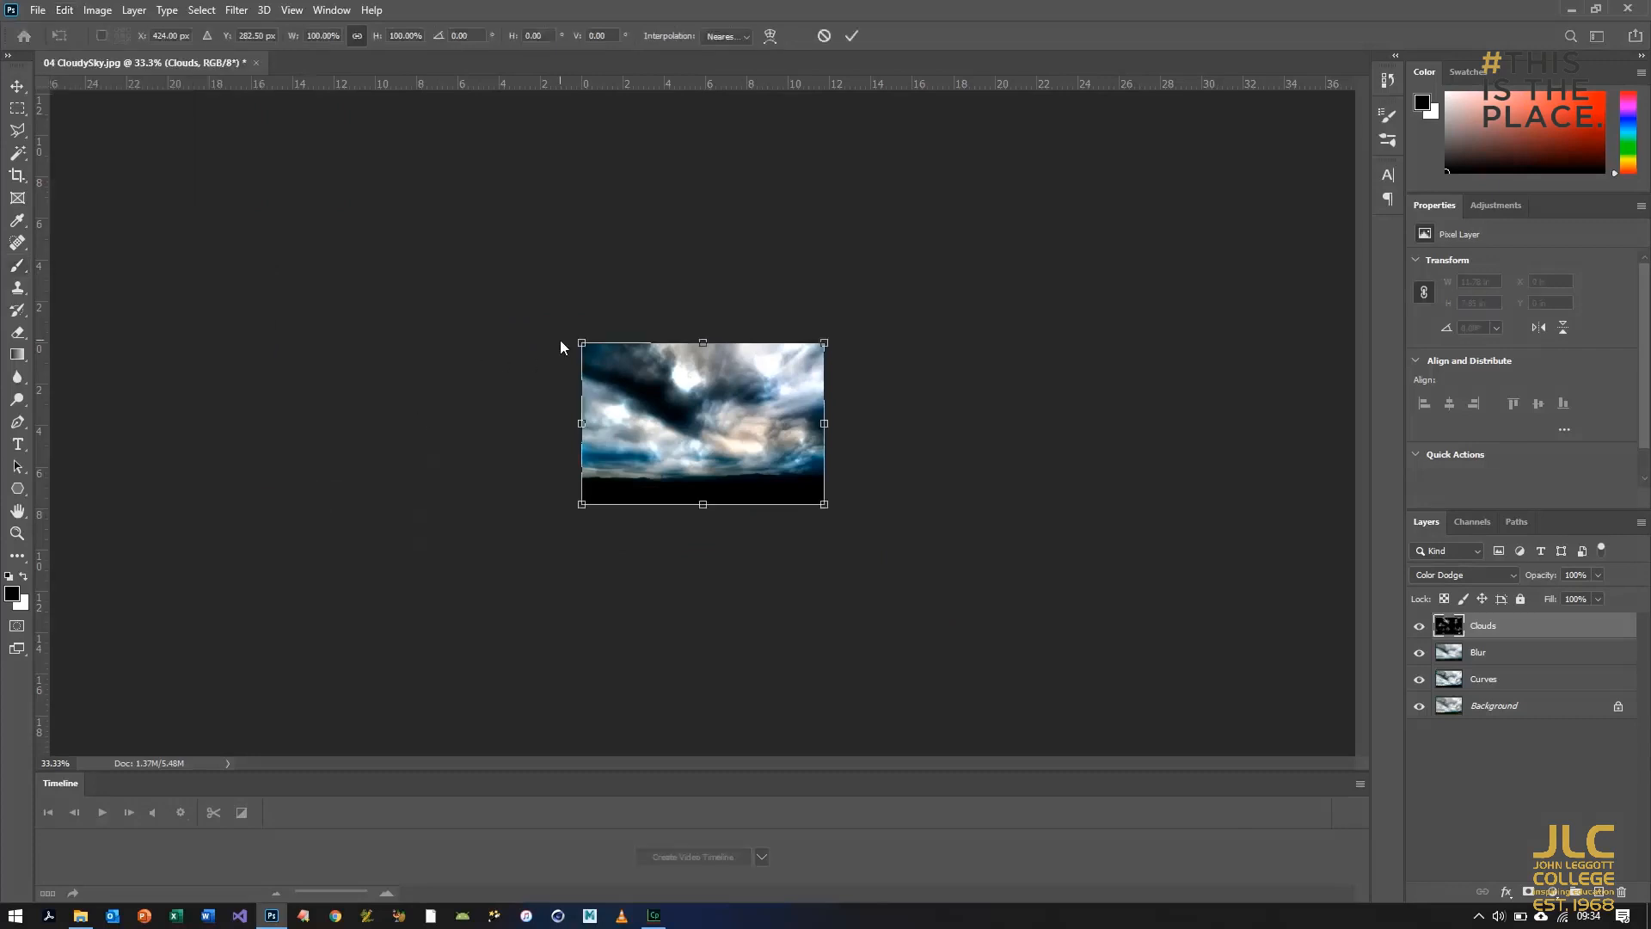
pyautogui.moveTo(582, 346); pyautogui.dragTo(462, 356)
pyautogui.press('Return')
pyautogui.press('b')
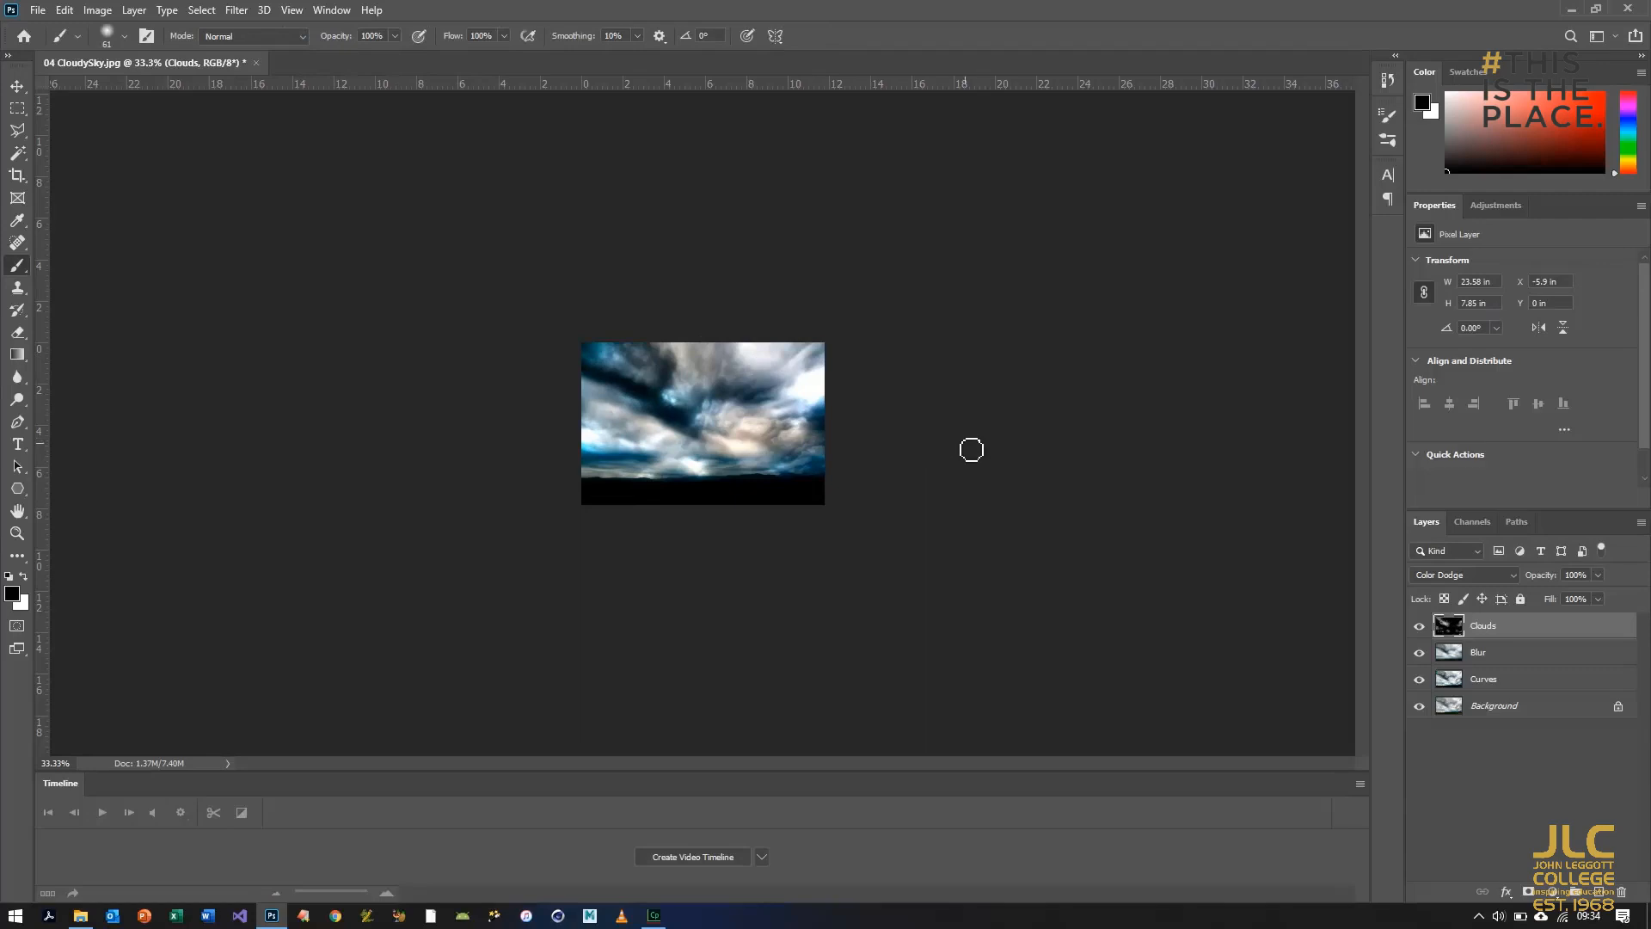
# Step: Load the Red channel's bright areas as a selection
pyautogui.click(1474, 522)
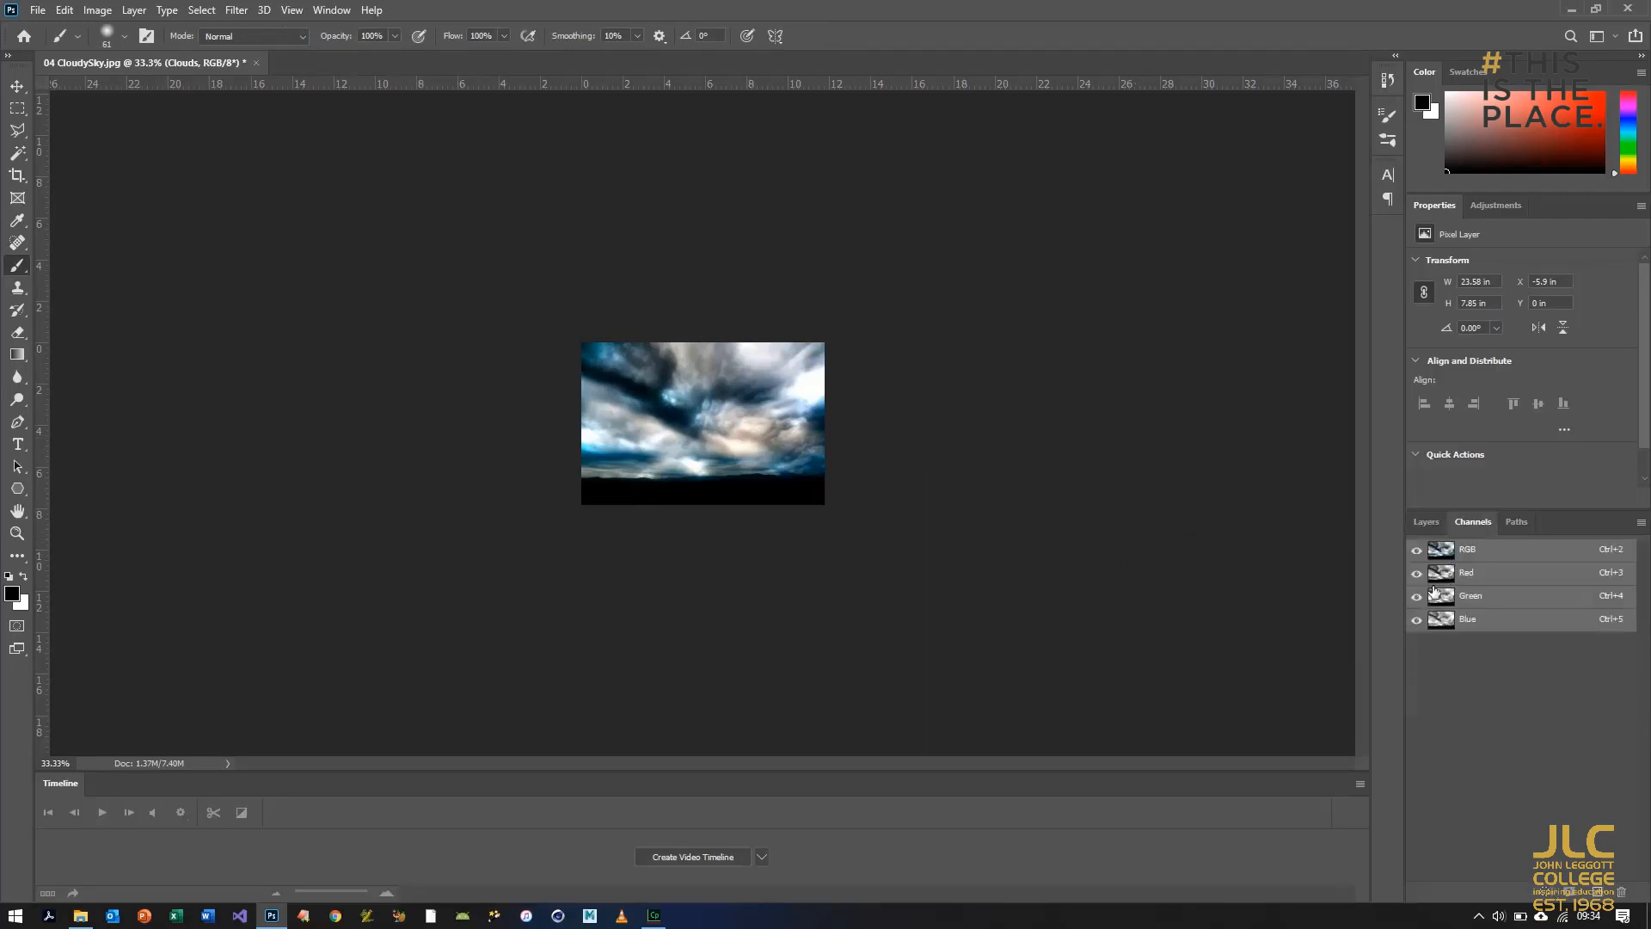
pyautogui.hotkey('ctrl', '+')
pyautogui.hotkey('ctrl', '+')
pyautogui.hotkey('ctrl', '+')
pyautogui.hotkey('ctrl', '+')
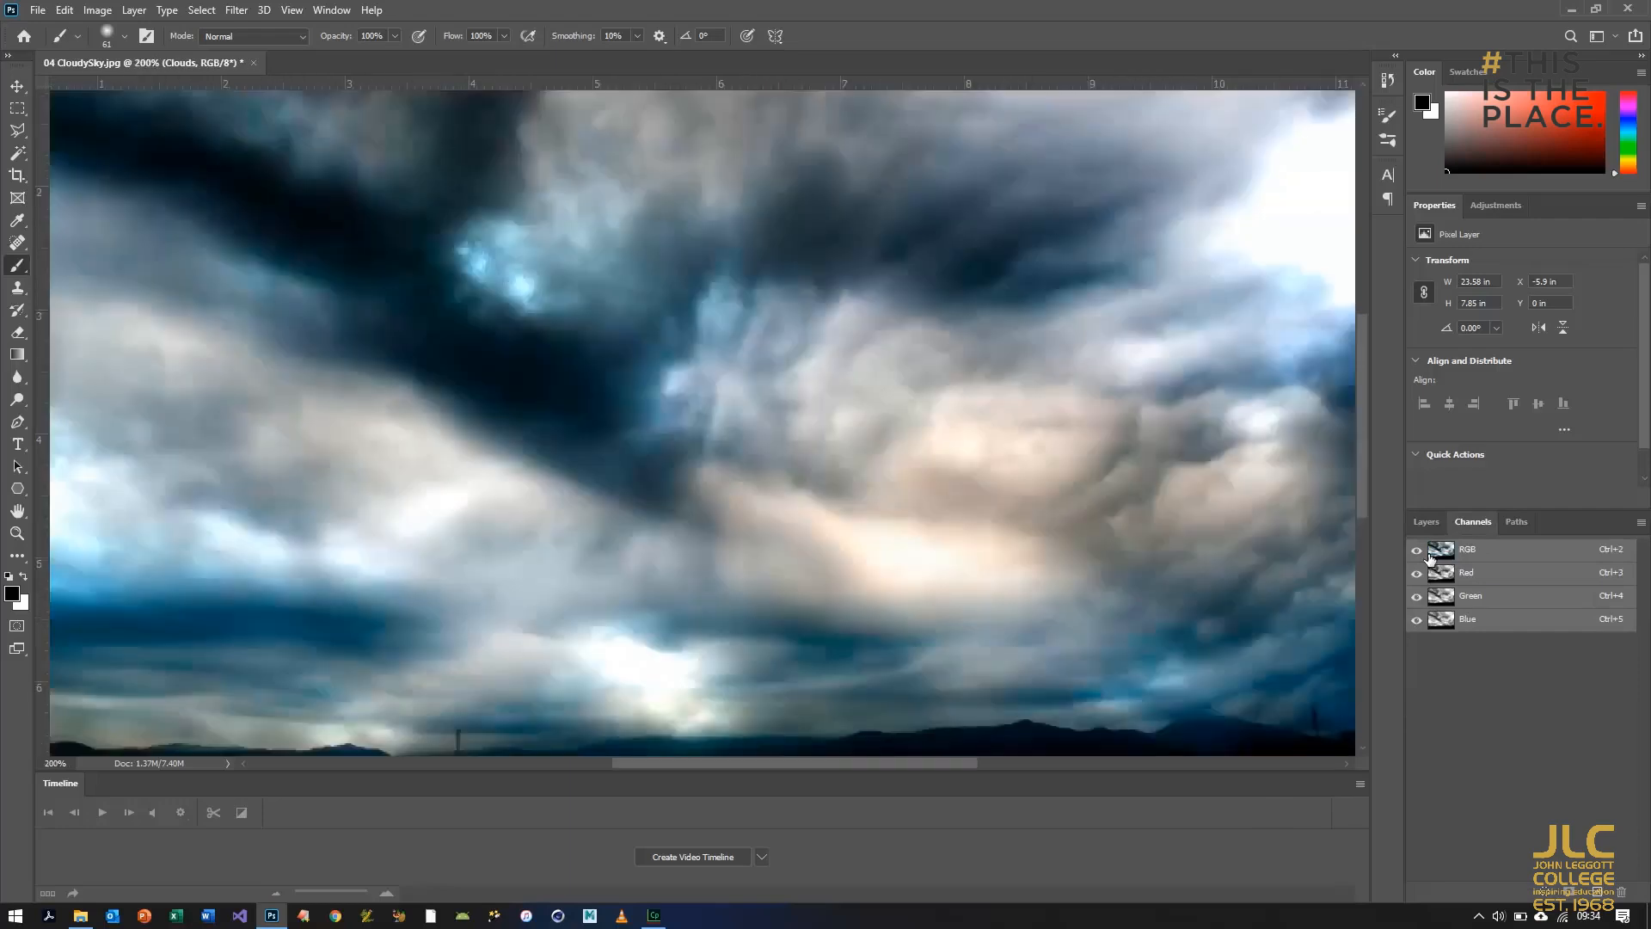
pyautogui.click(292, 9)
pyautogui.click(324, 170)
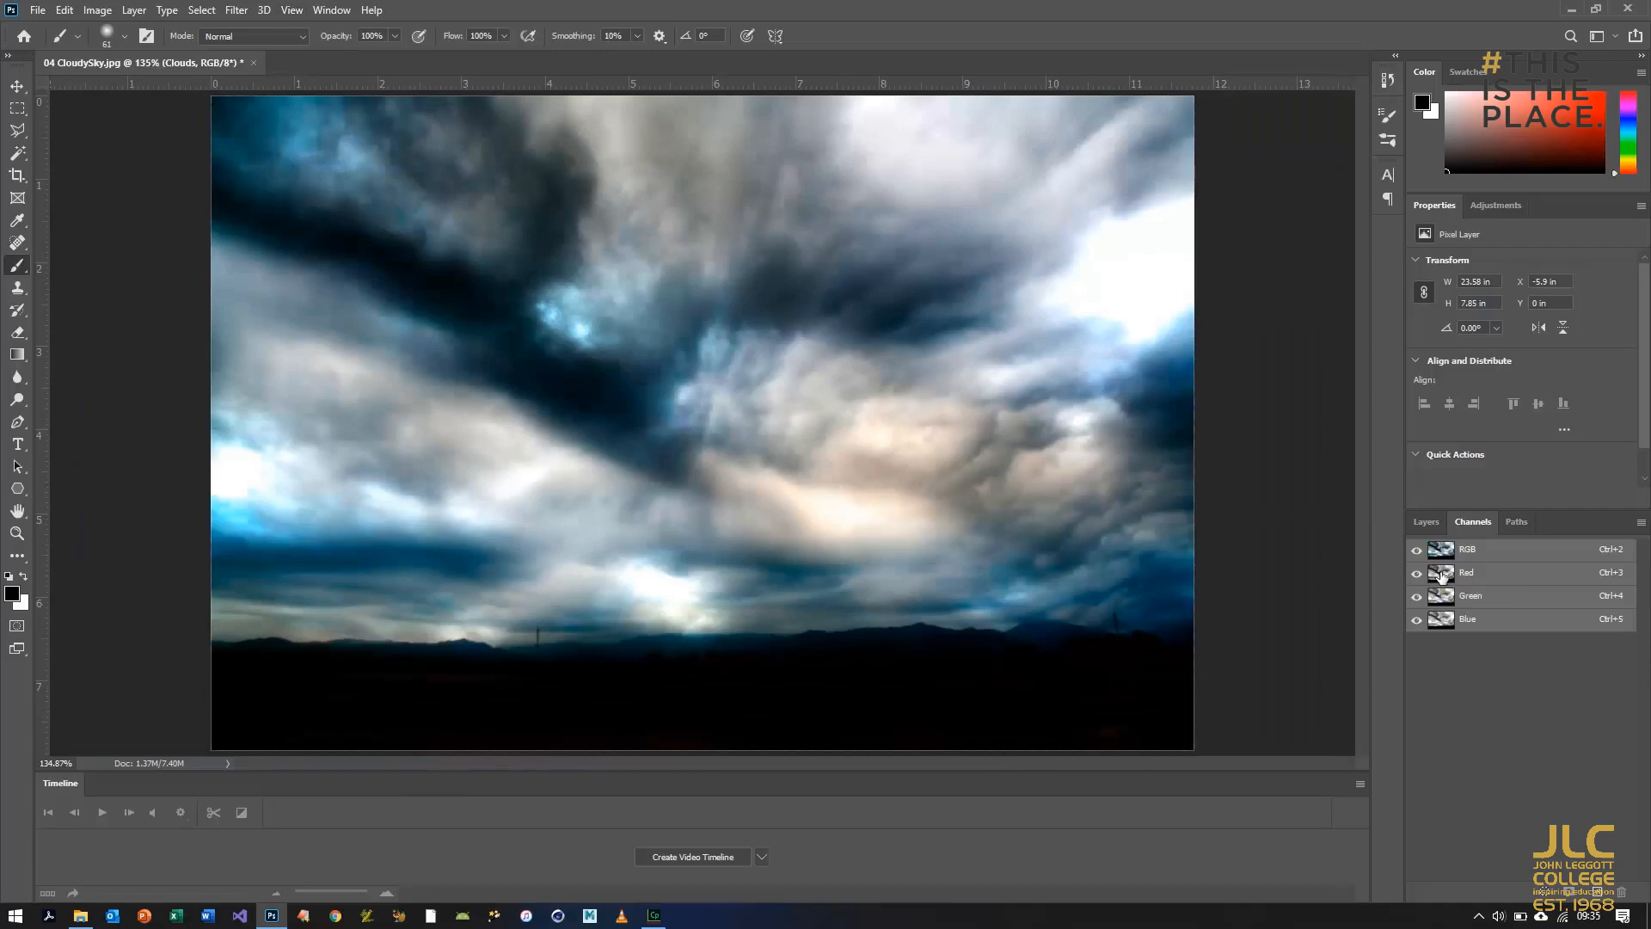
pyautogui.keyDown('ctrl'); pyautogui.click(1442, 574); pyautogui.keyUp('ctrl')
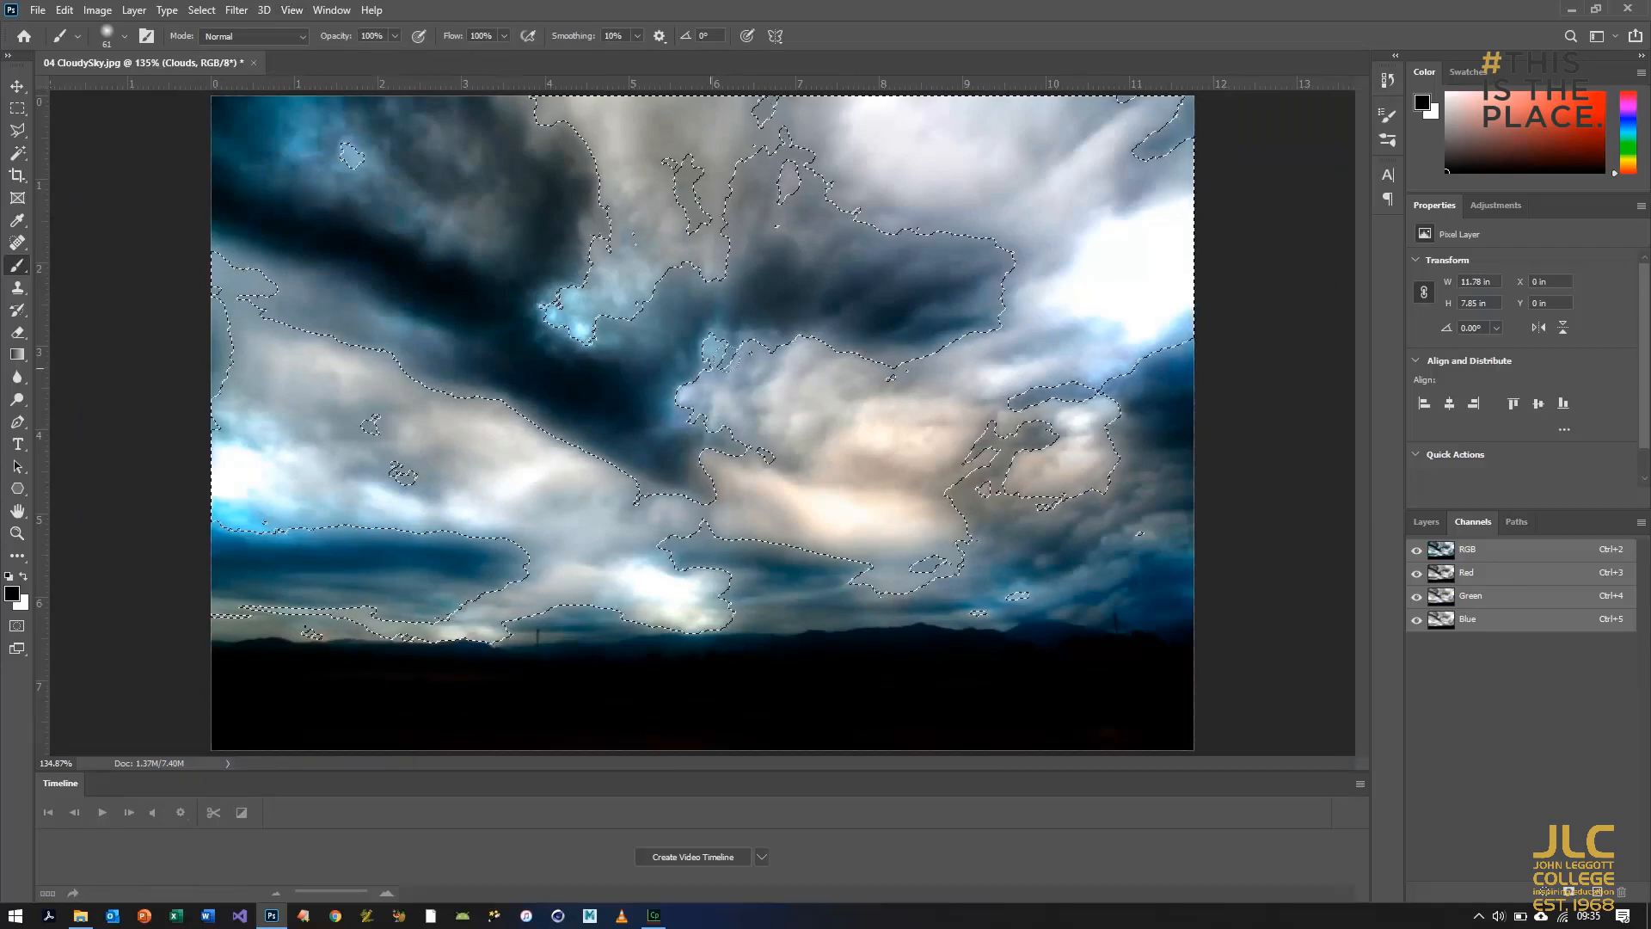
# Step: Invert the selection on the Clouds layer and feather it by 10 pixels
pyautogui.click(1429, 522)
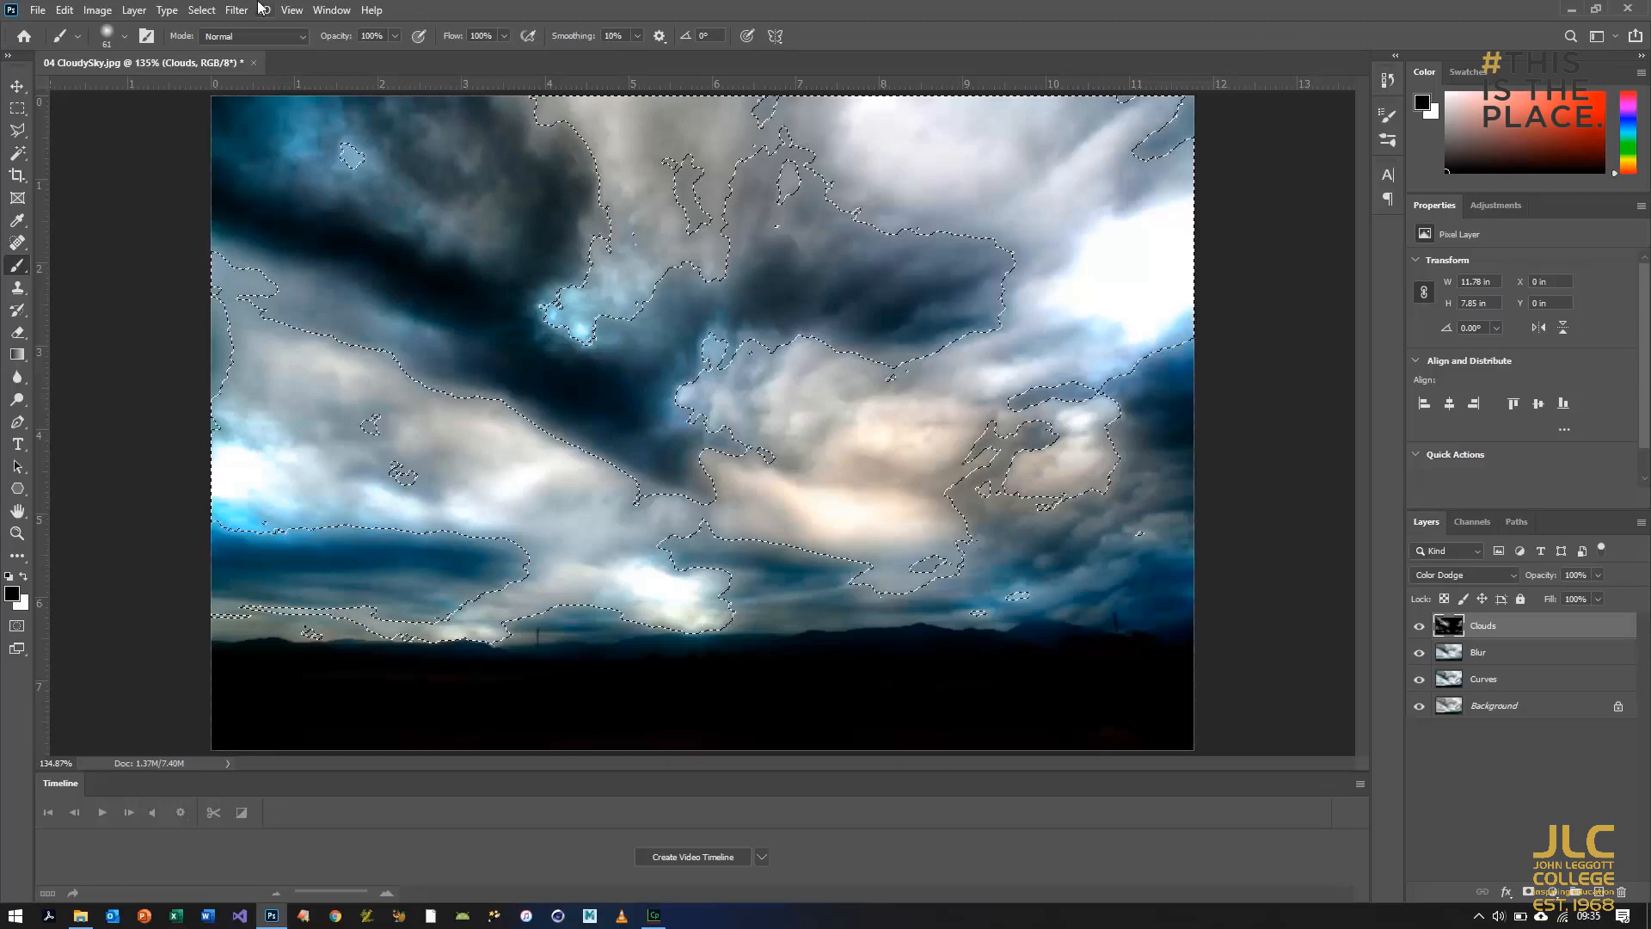
pyautogui.click(206, 10)
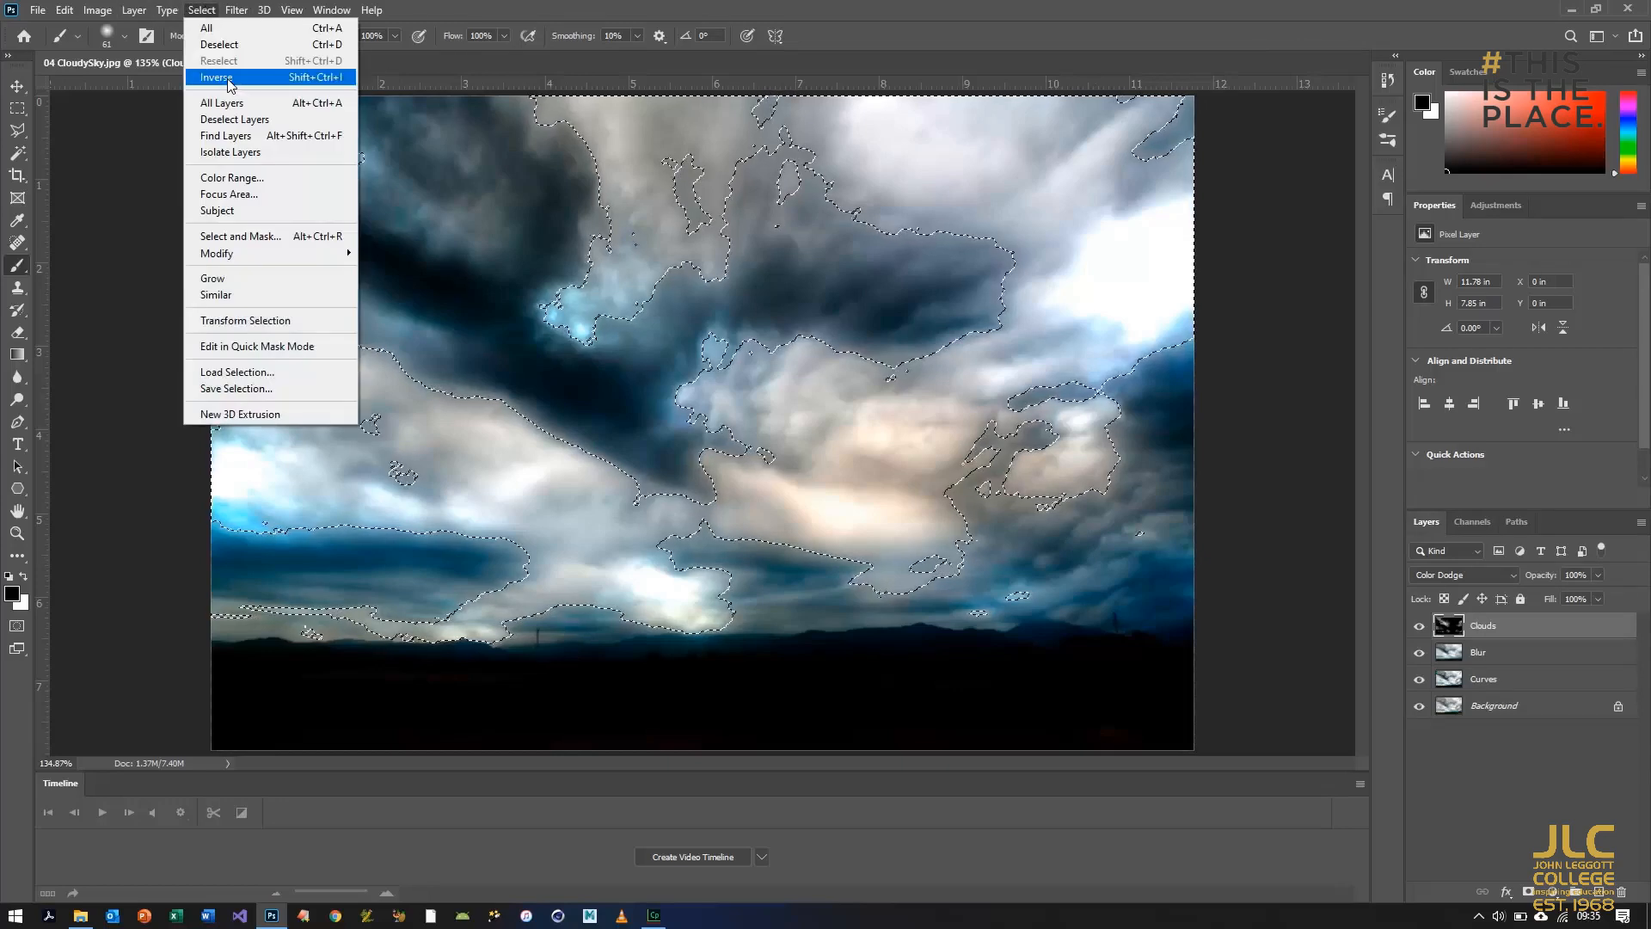
pyautogui.click(217, 78)
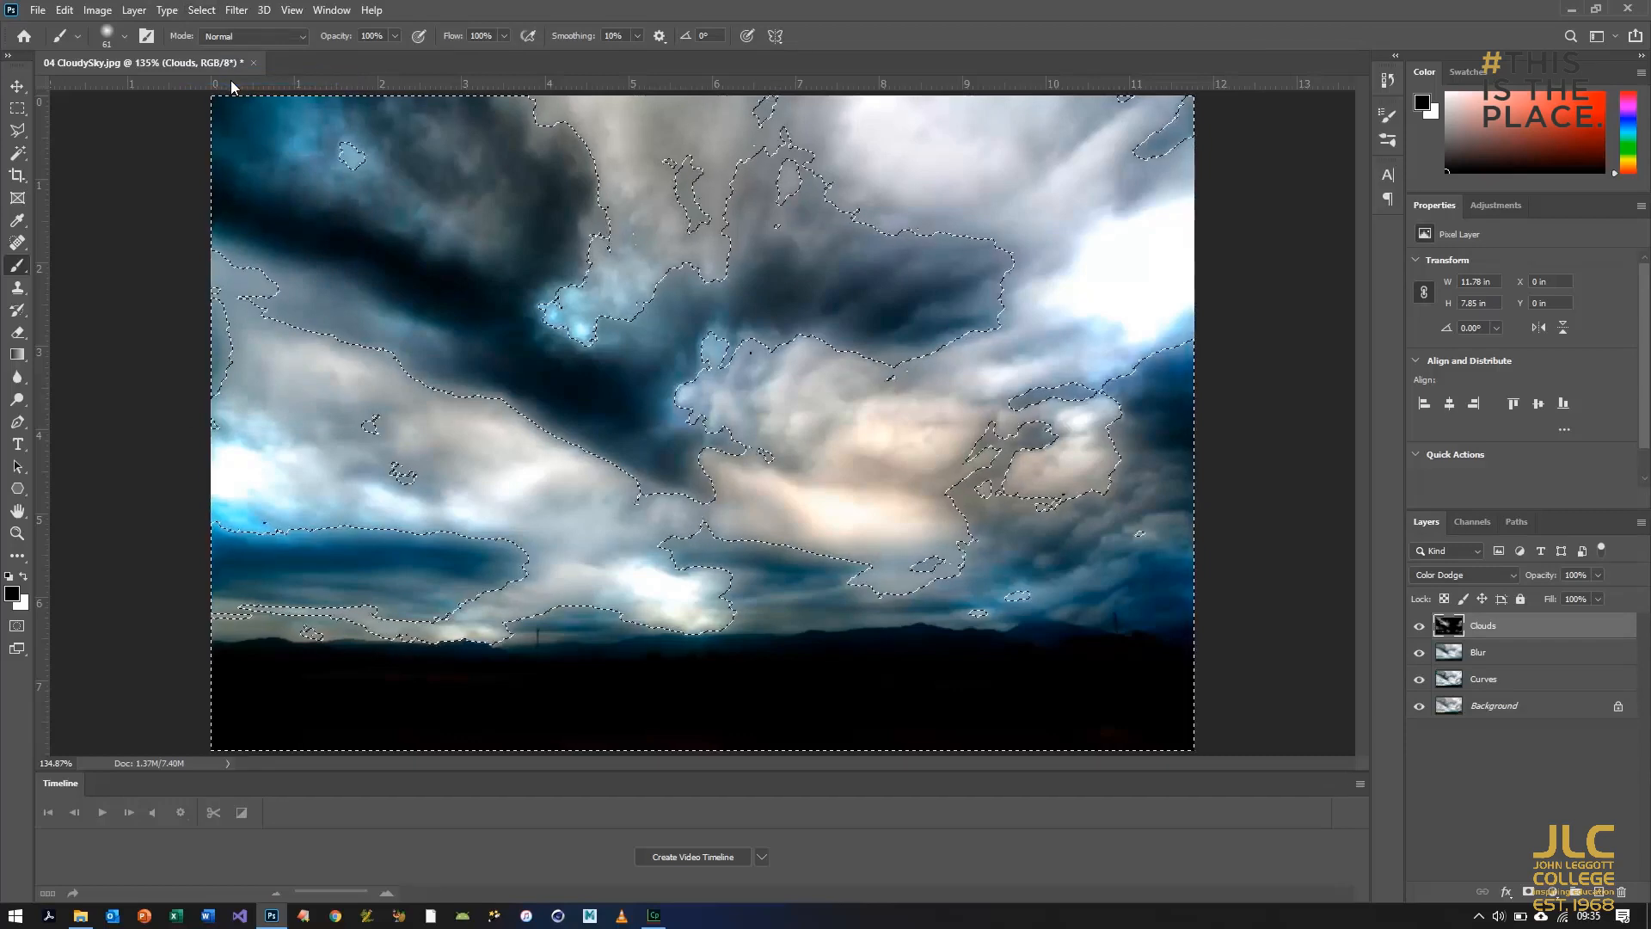
pyautogui.click(195, 11)
pyautogui.moveTo(314, 258)
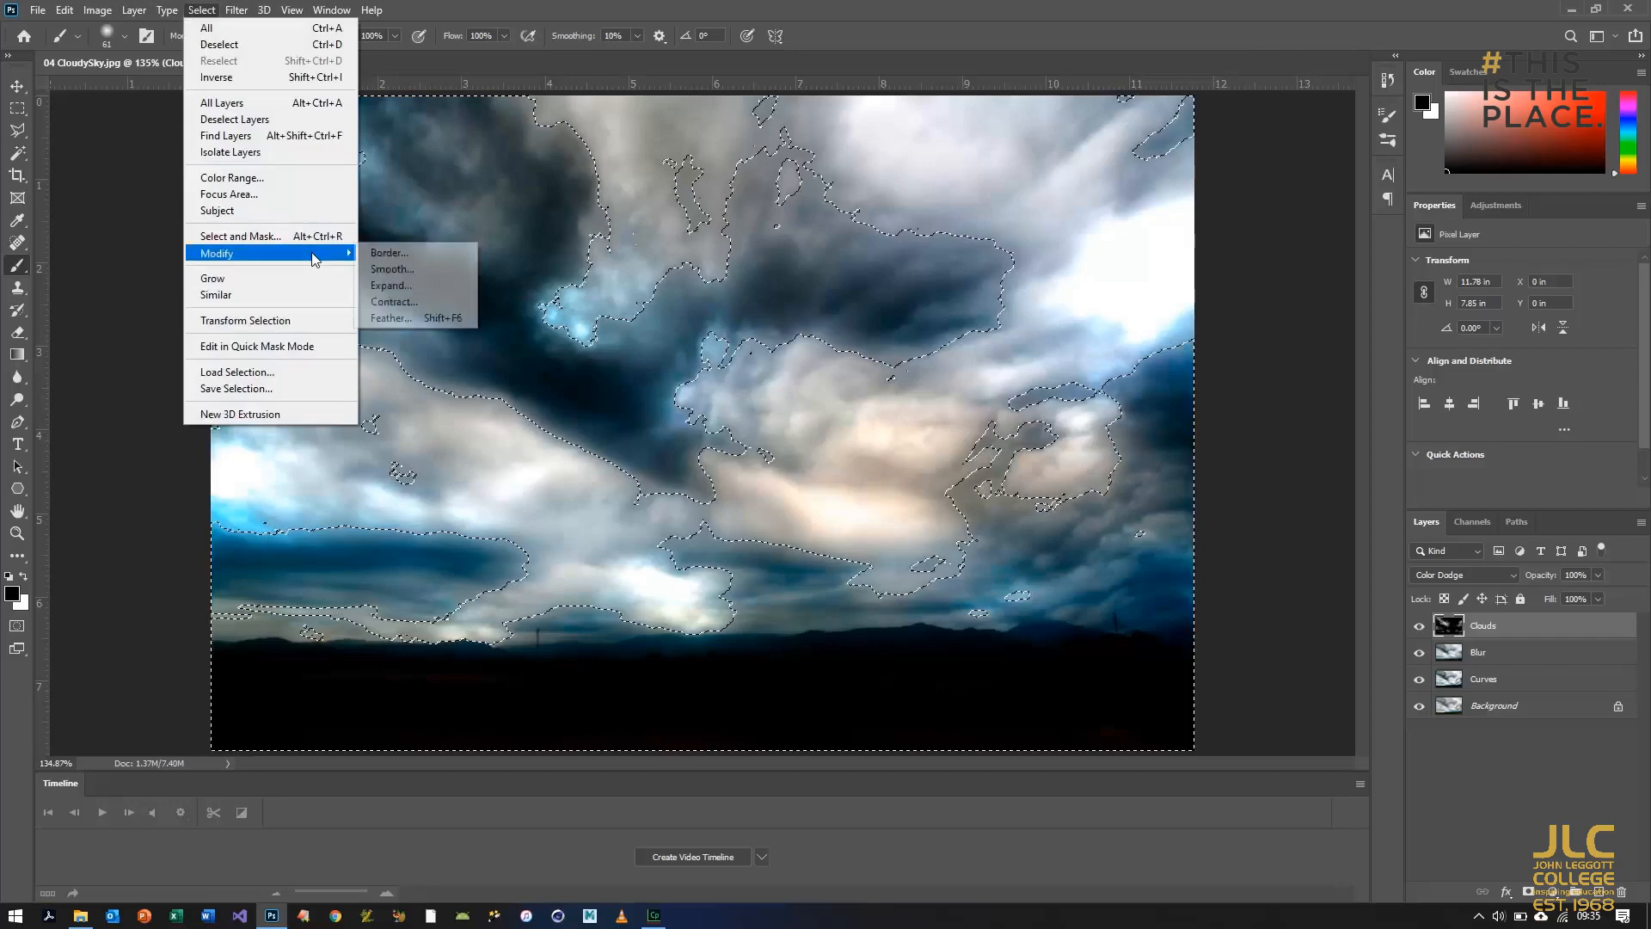
pyautogui.click(405, 316)
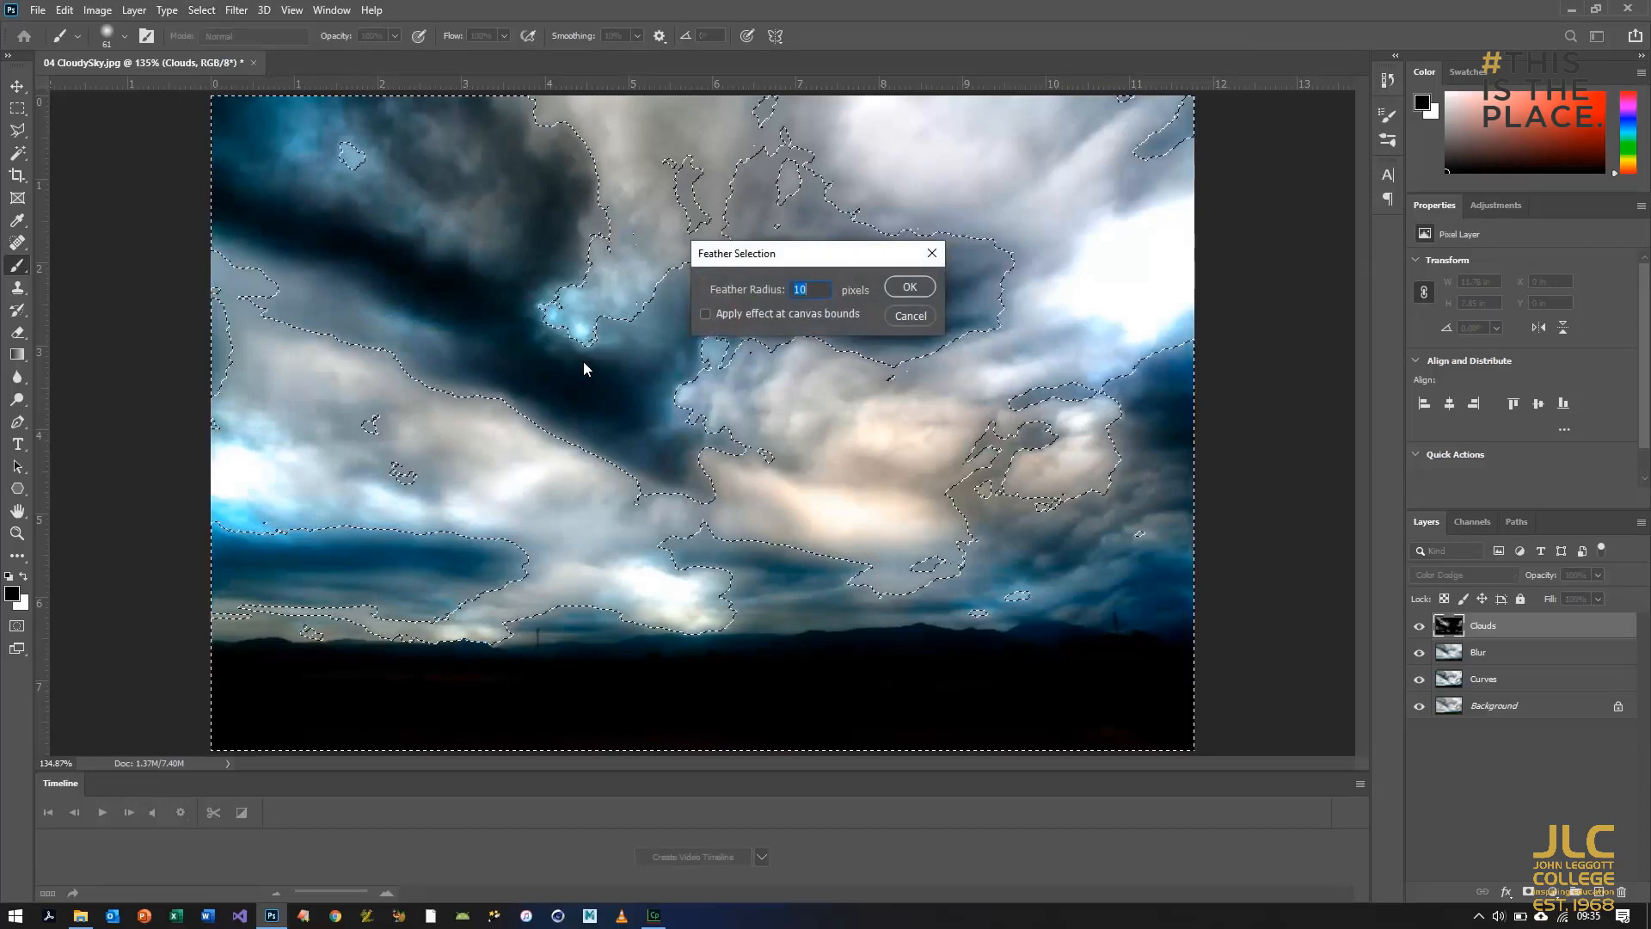
pyautogui.click(906, 290)
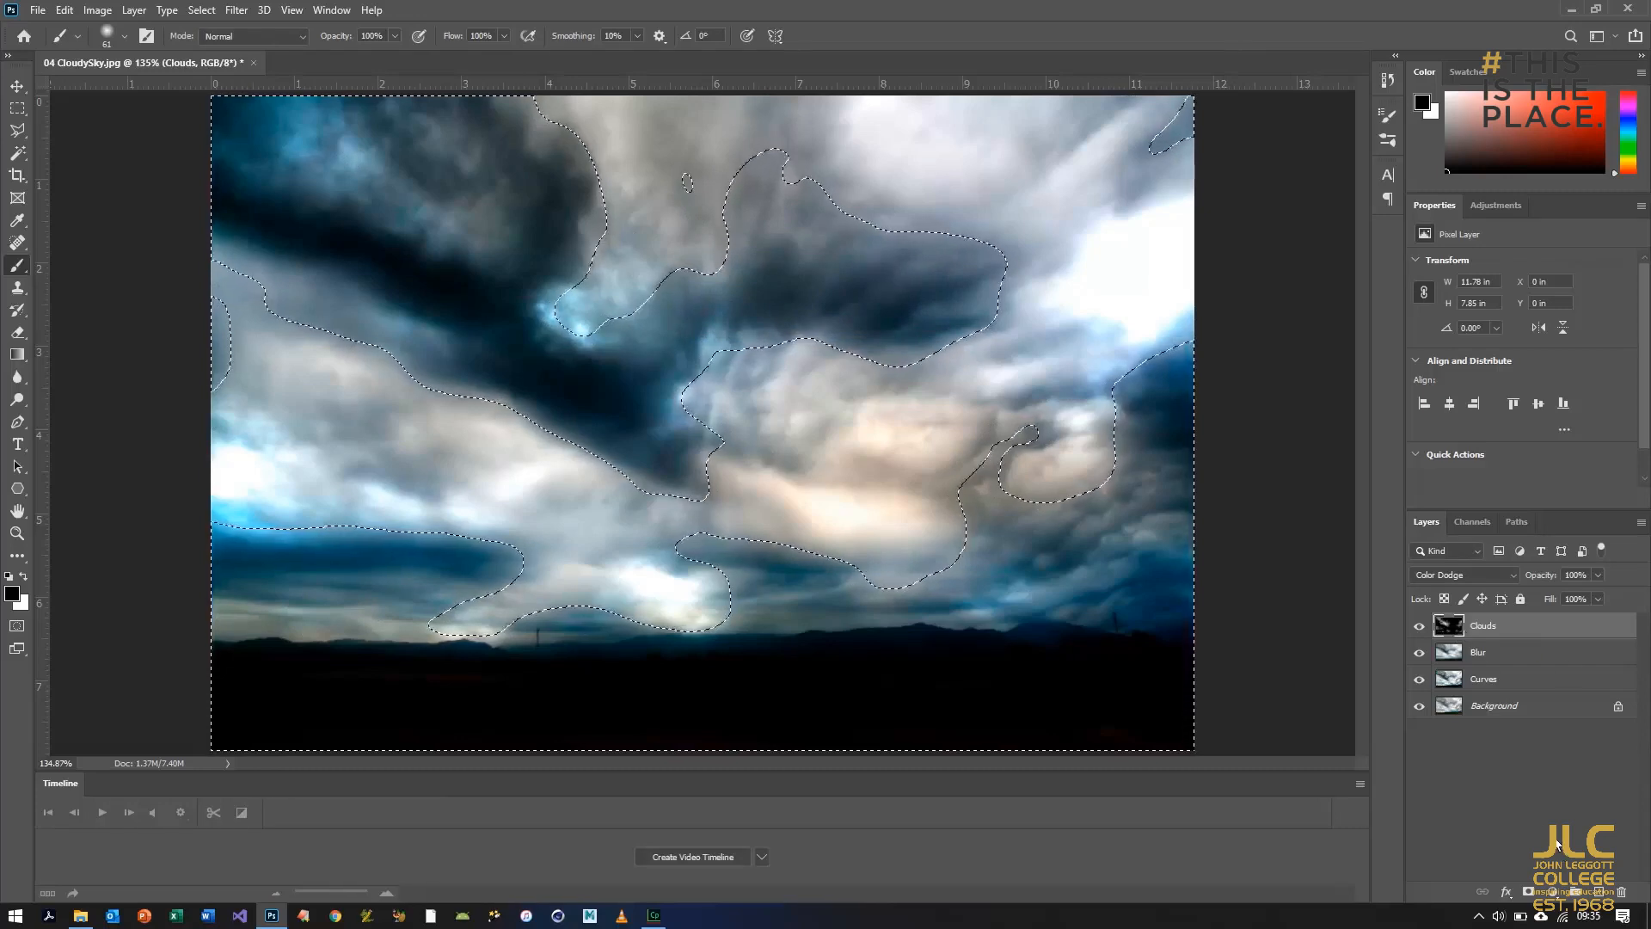
# Step: Add a layer mask to the Clouds layer from the selection, and compare the image with the mask disabled and enabled
pyautogui.click(1530, 893)
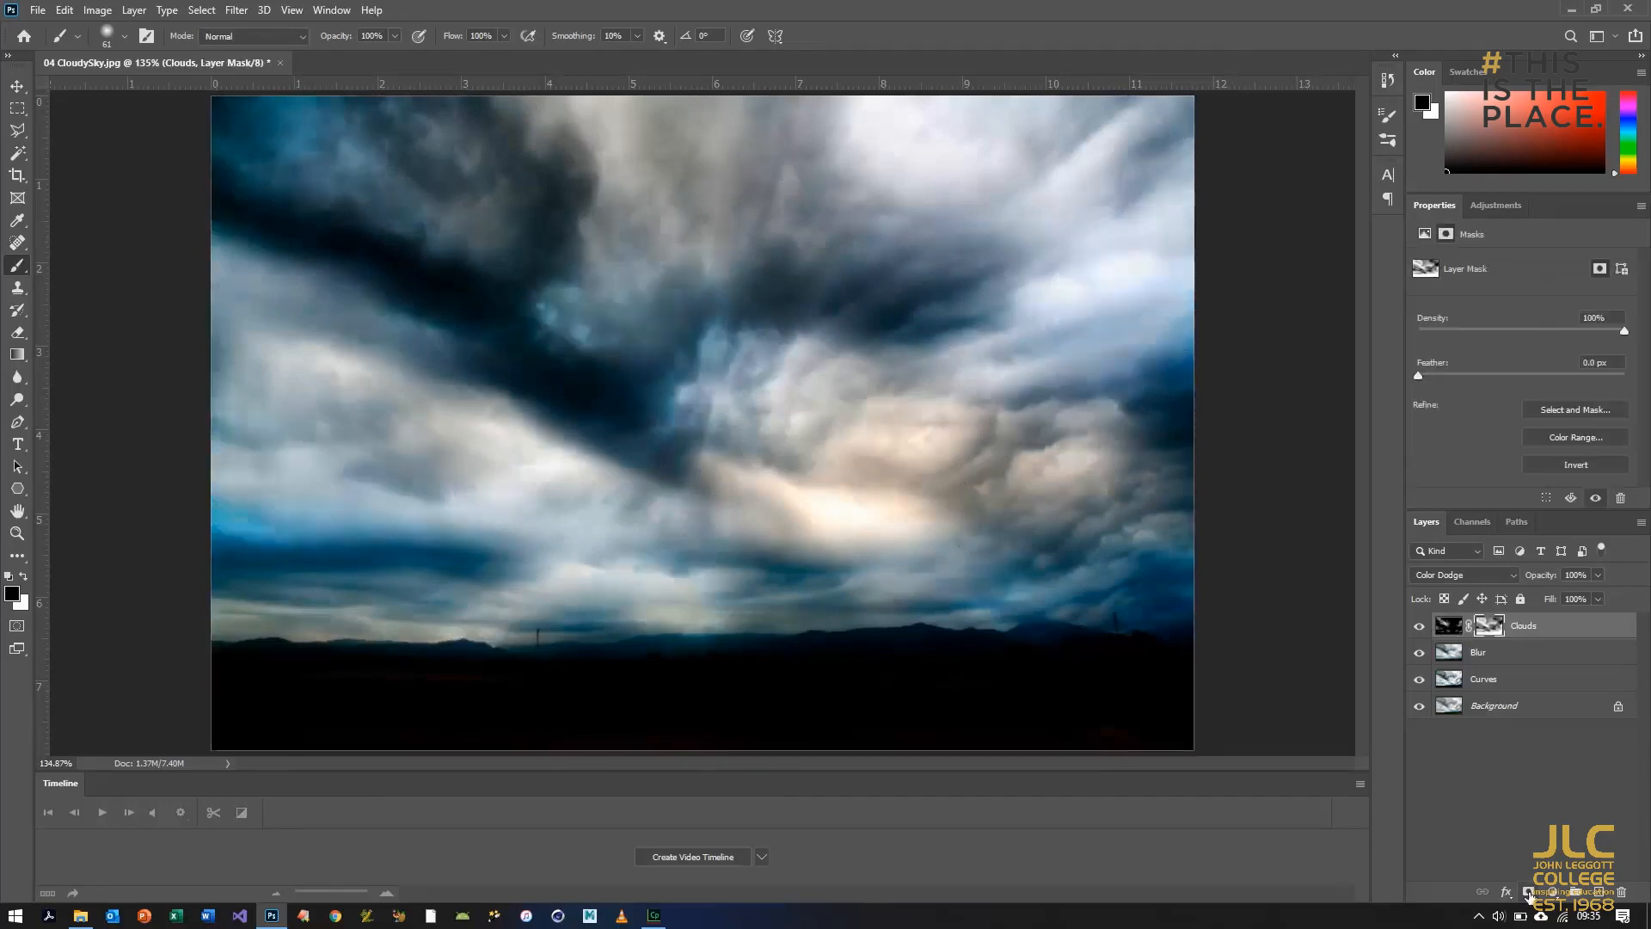
pyautogui.rightClick(1496, 632)
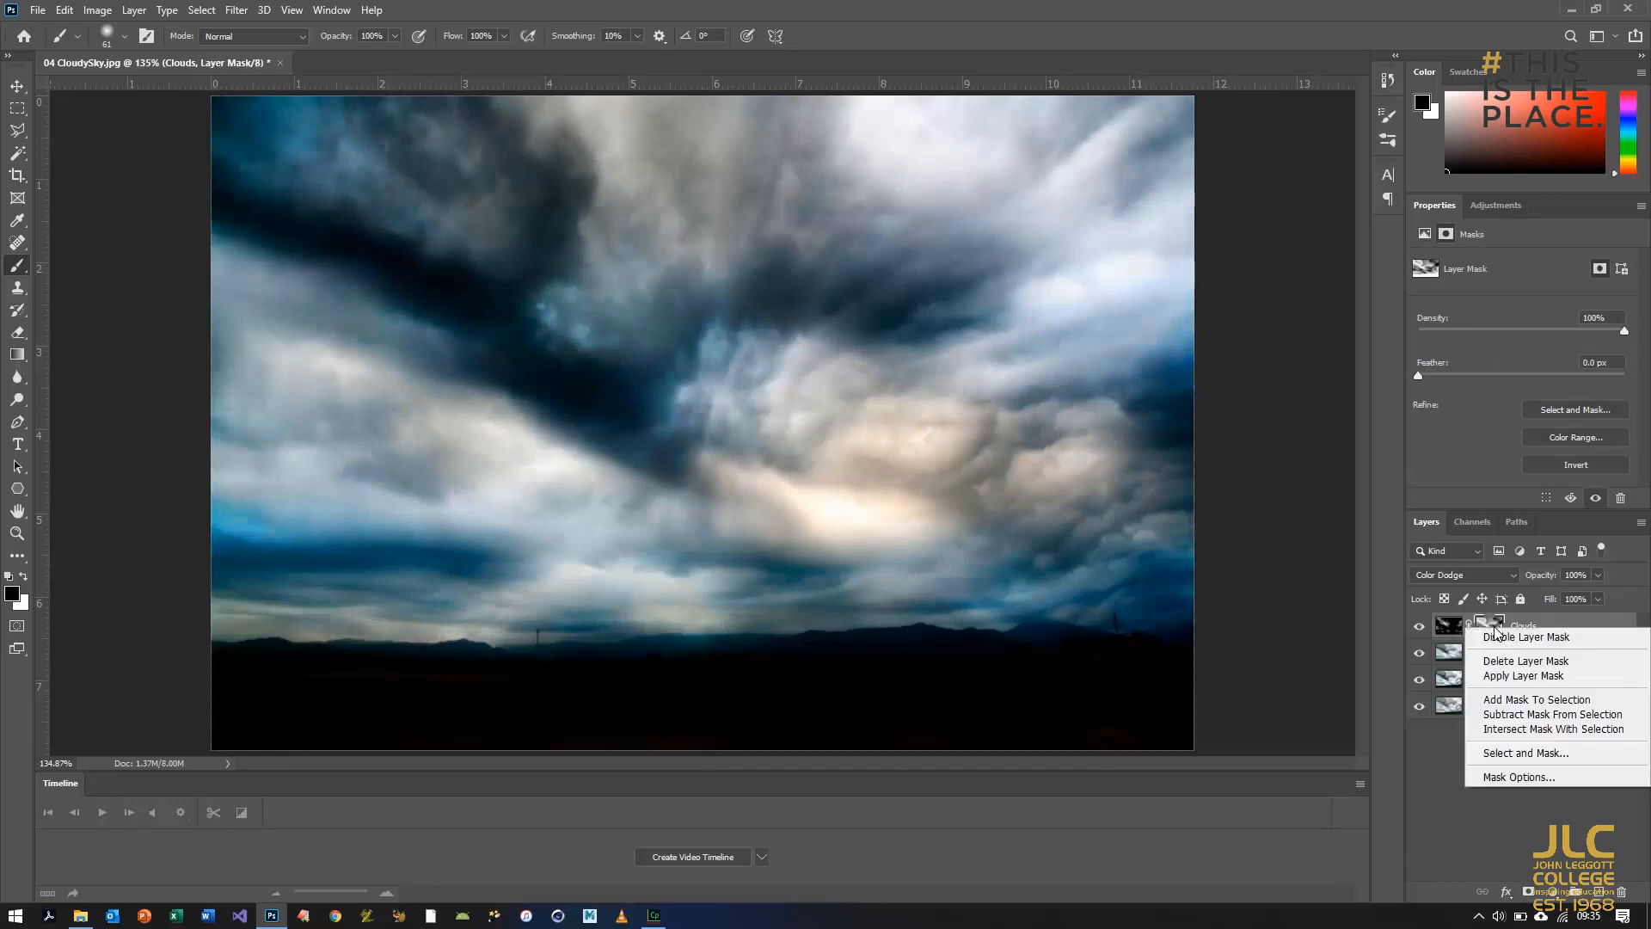
pyautogui.click(1513, 637)
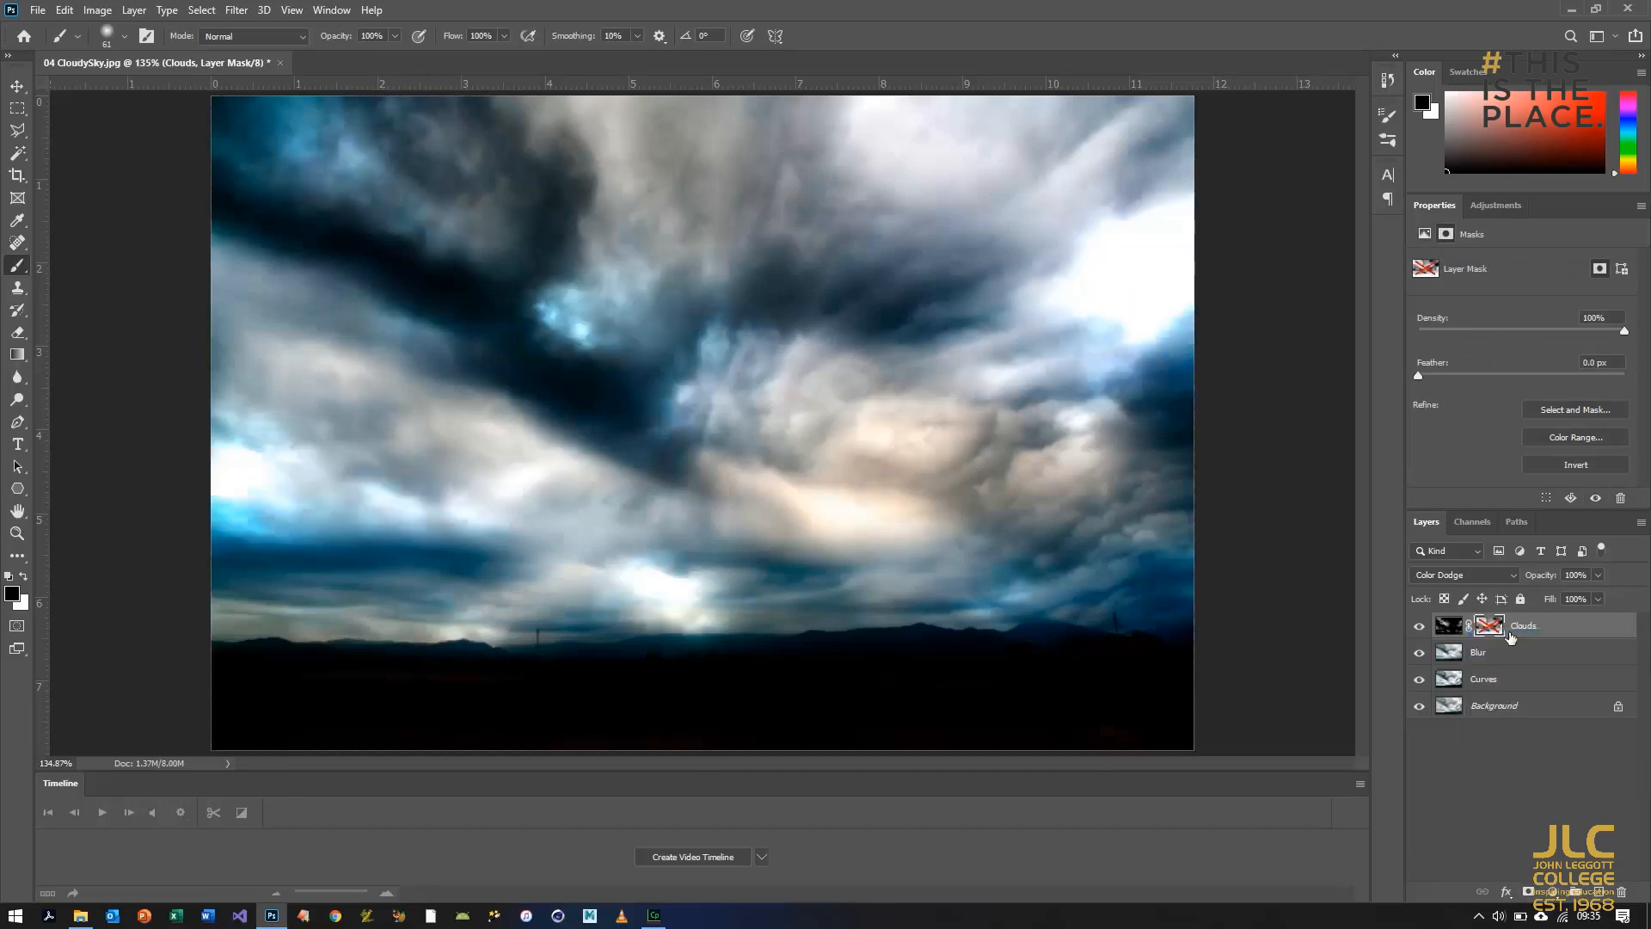
pyautogui.rightClick(1490, 631)
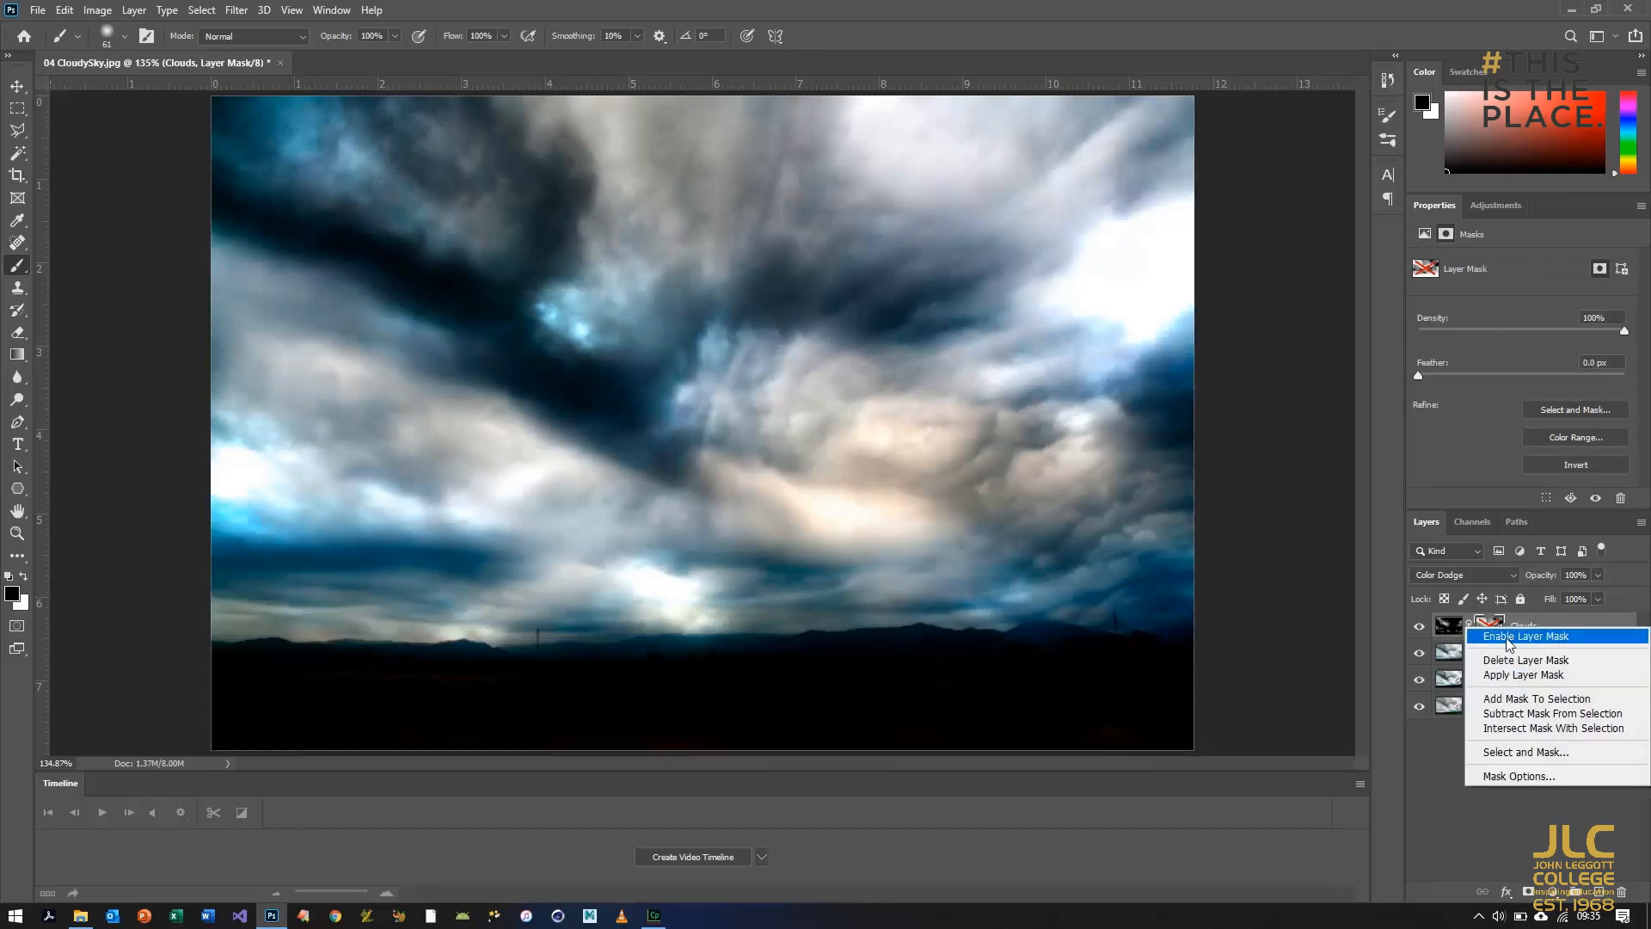
pyautogui.click(1509, 638)
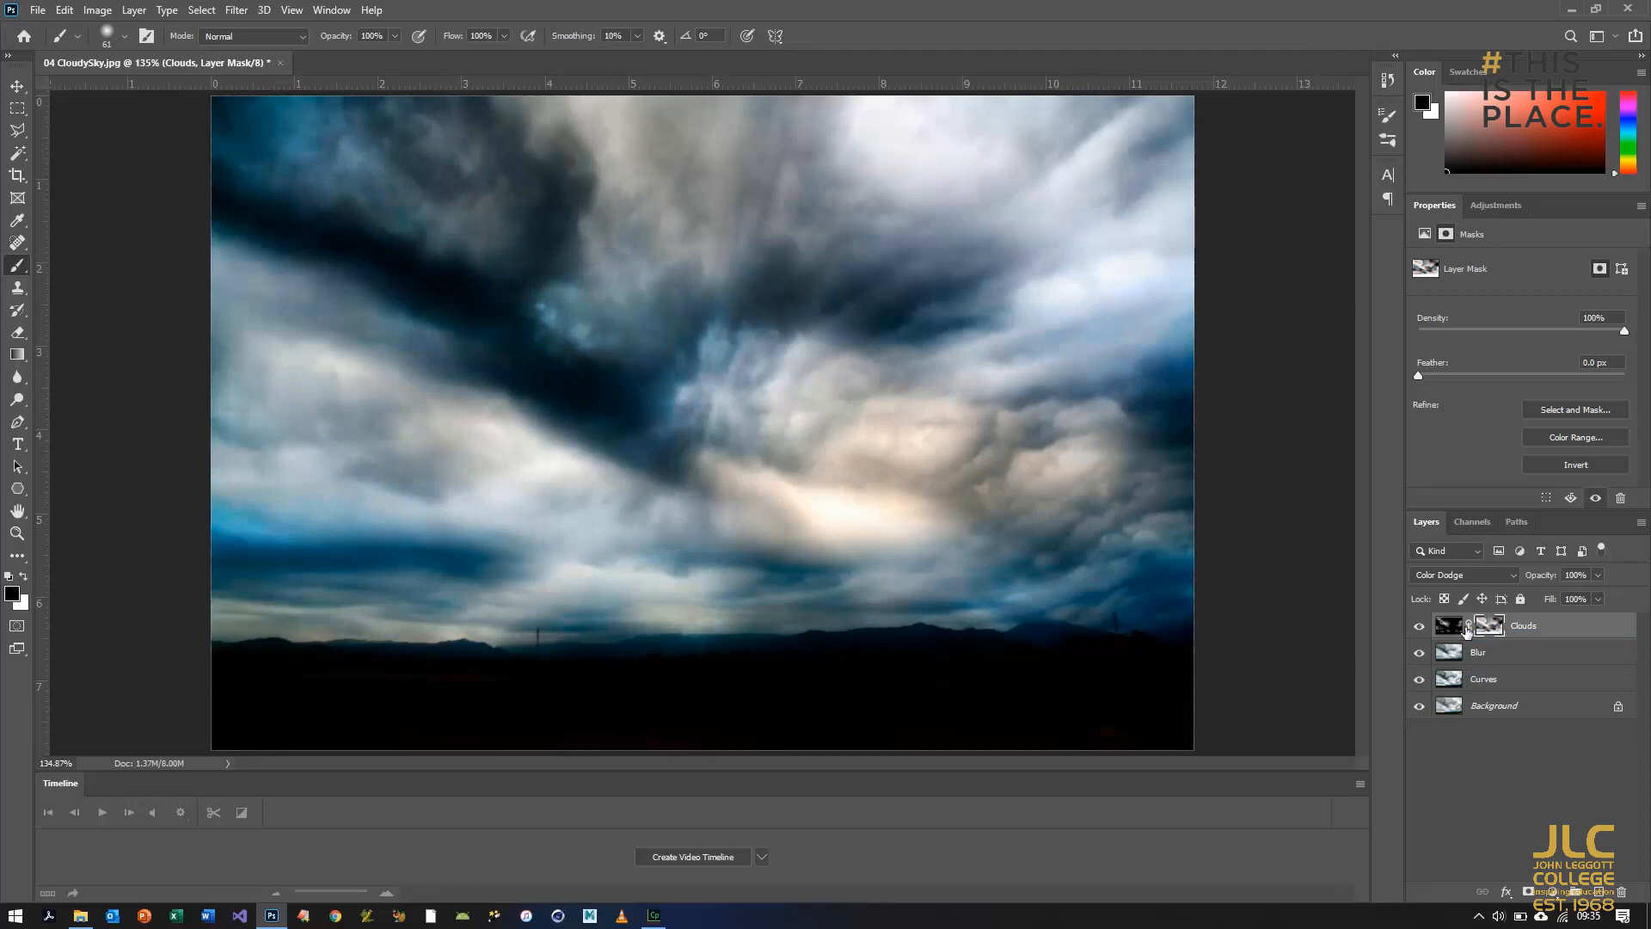
# Step: Apply a Levels adjustment to the Clouds layer mask with a midtone input of 1.7 and a white input of 180
pyautogui.click(1452, 633)
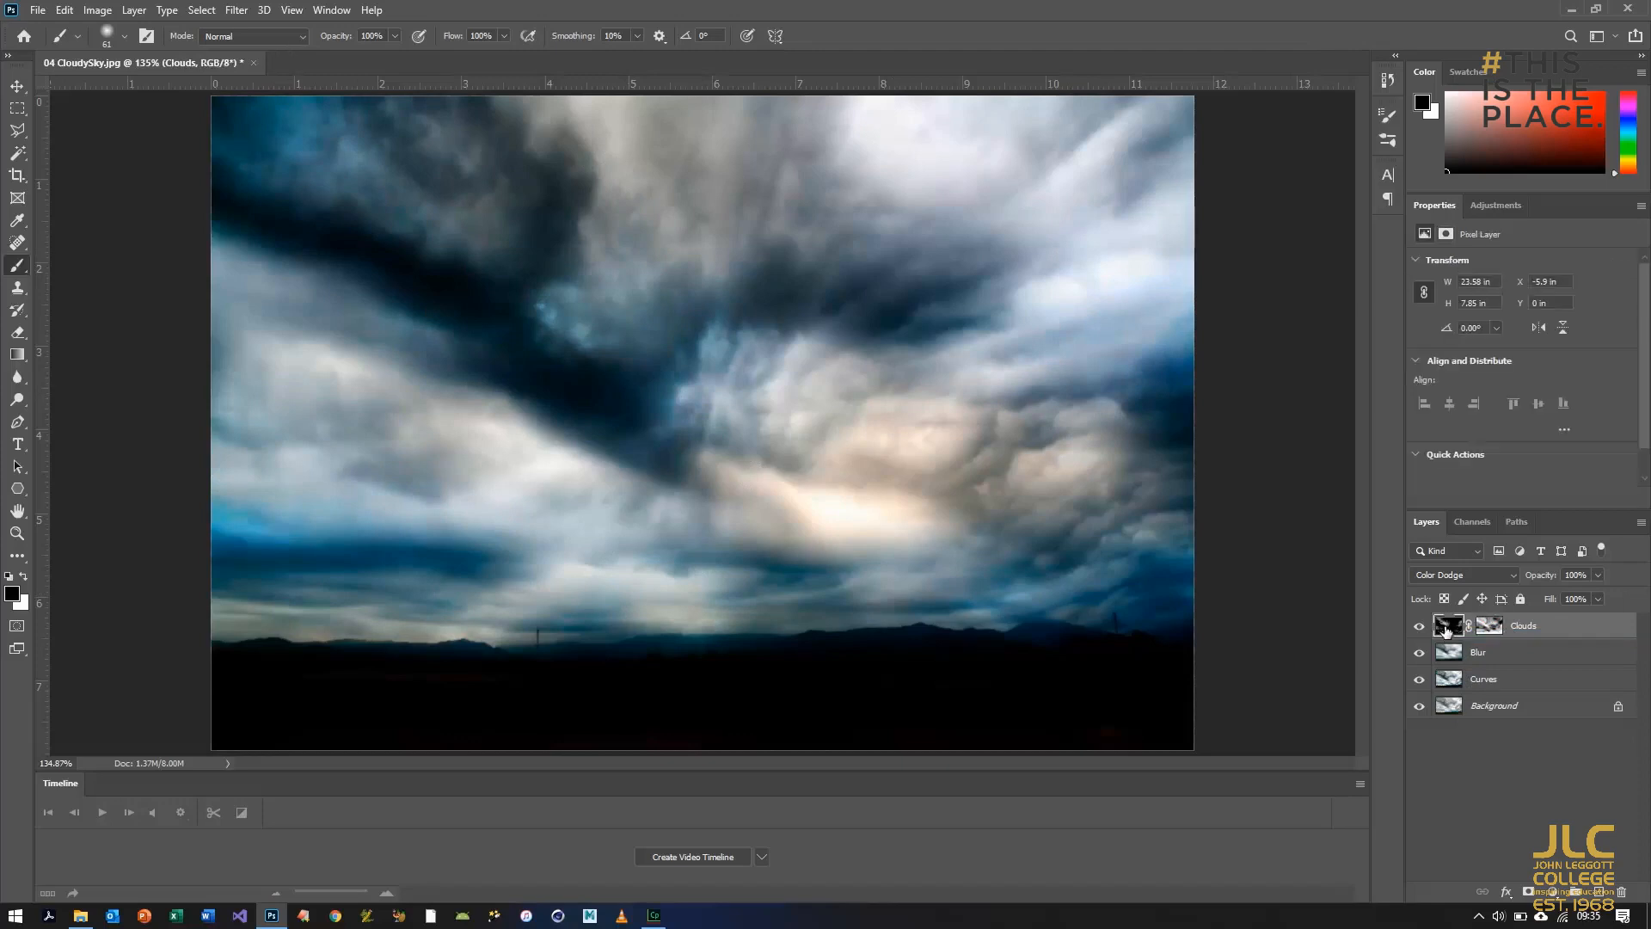
pyautogui.click(1491, 626)
pyautogui.click(97, 16)
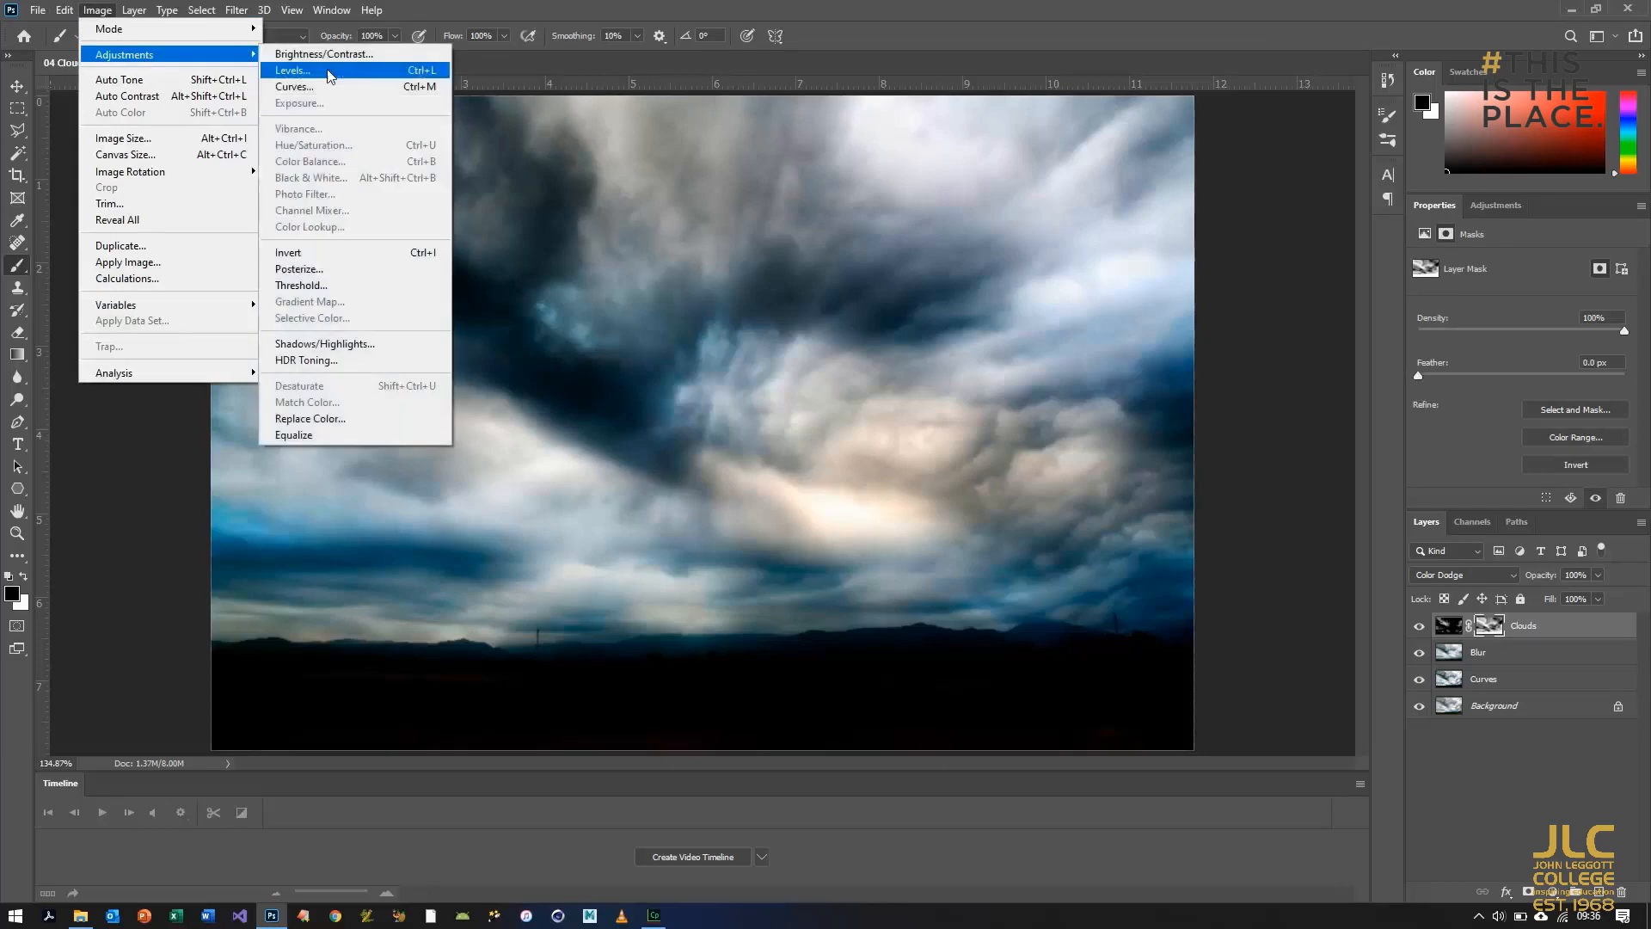
pyautogui.click(292, 71)
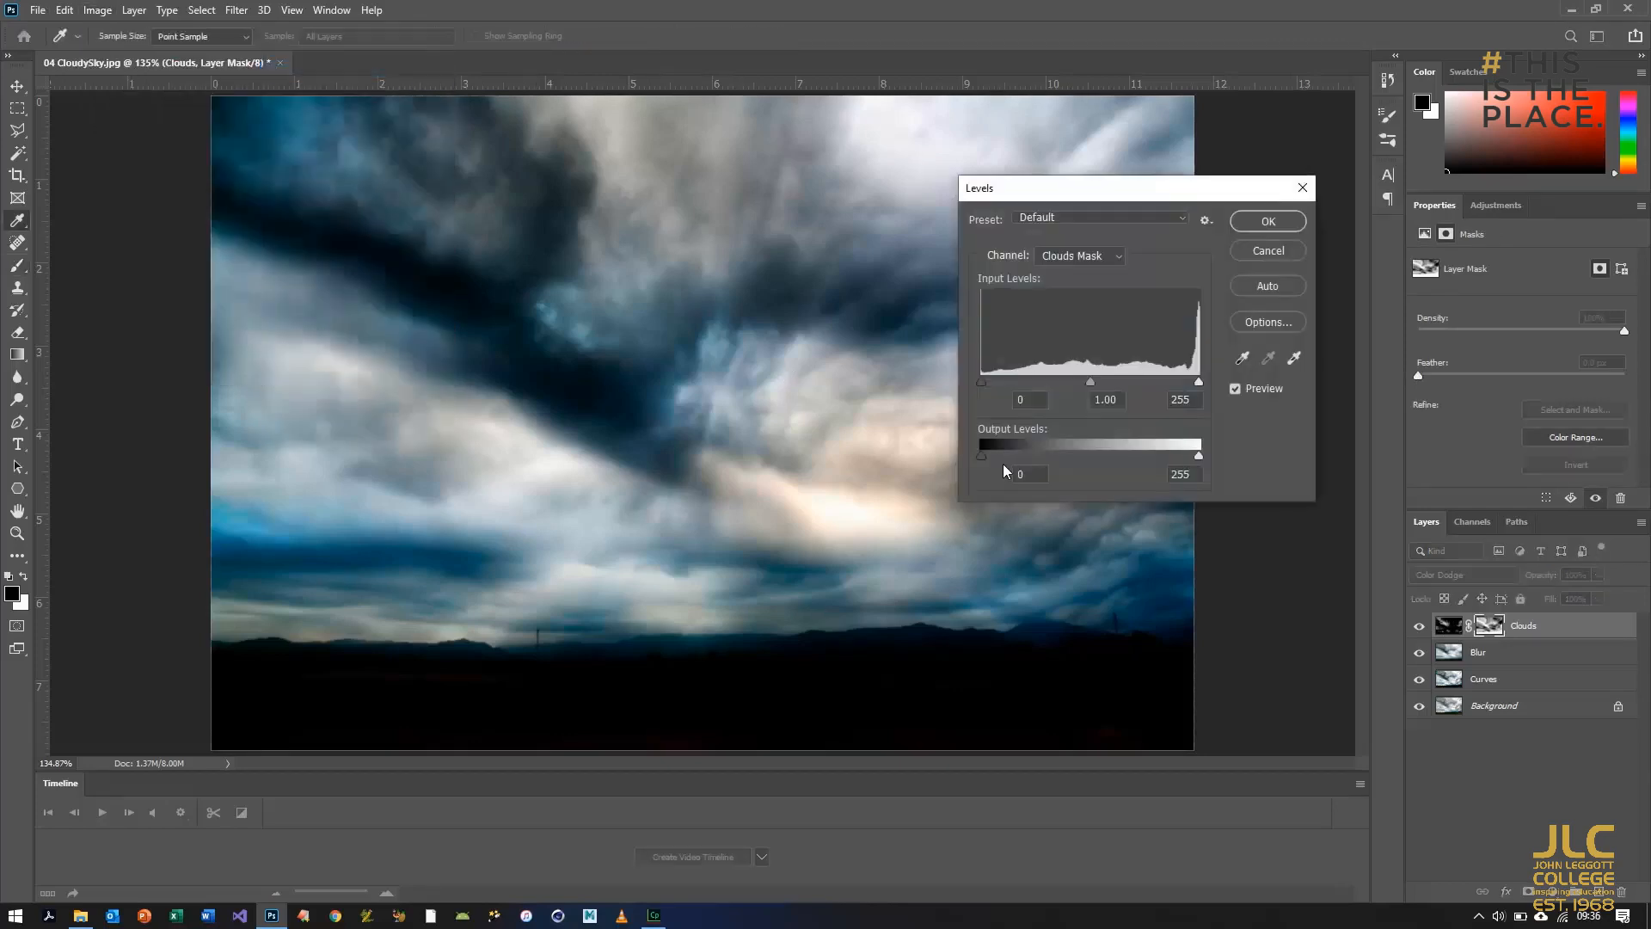
pyautogui.click(1114, 400)
pyautogui.write('1.7')
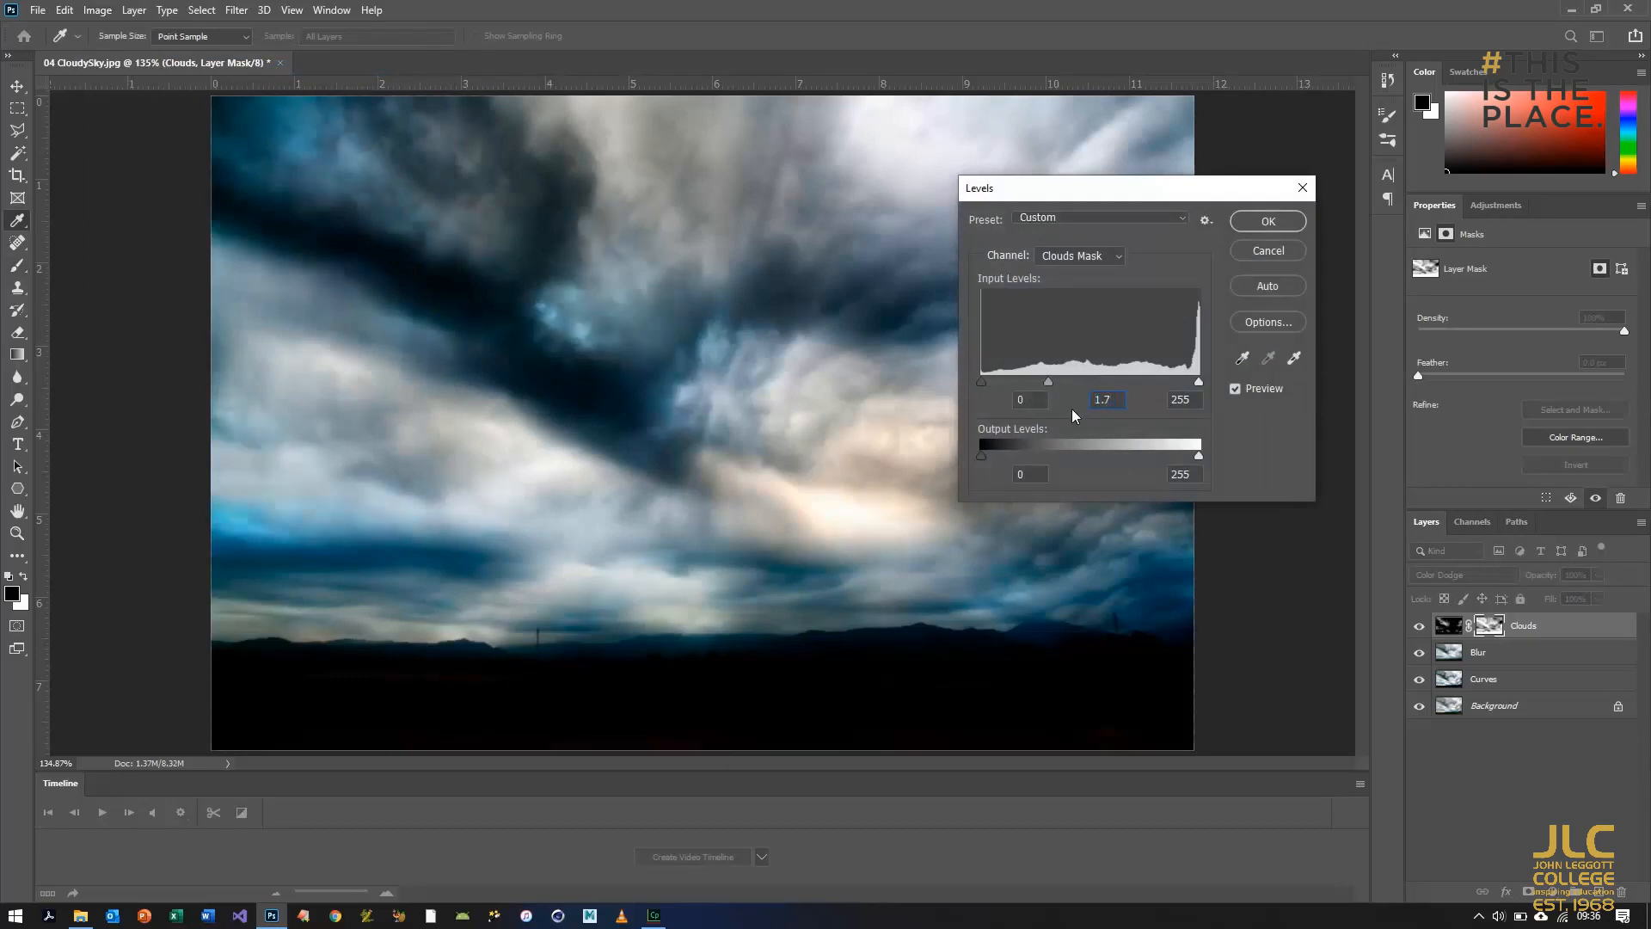
pyautogui.click(1194, 399)
pyautogui.write('180')
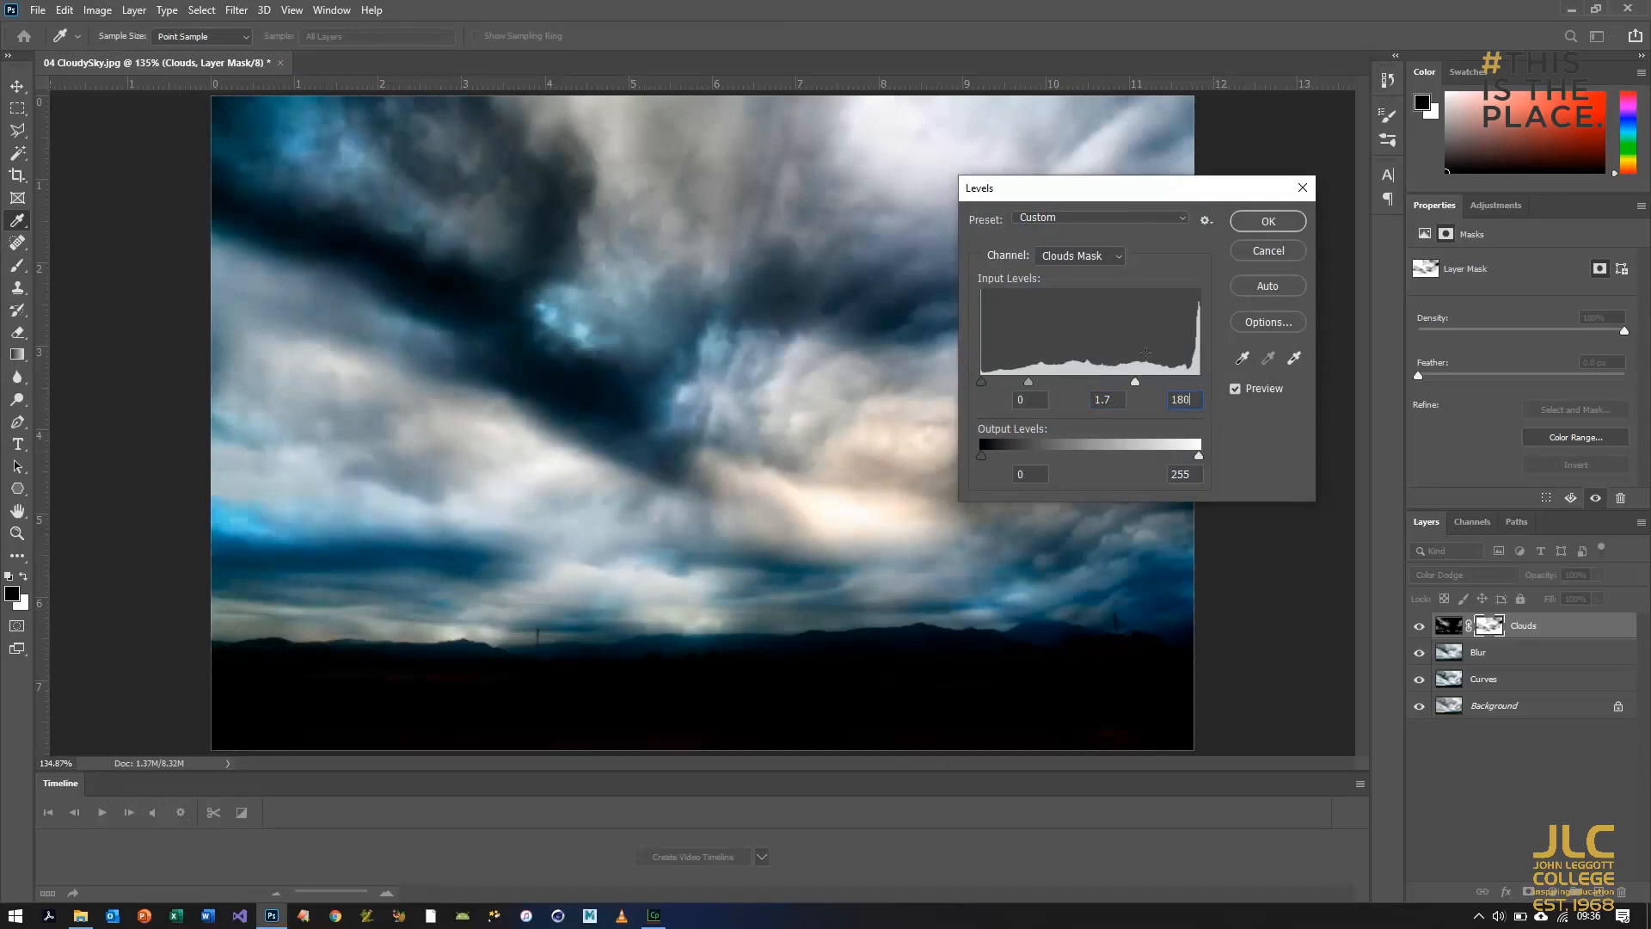
pyautogui.click(1269, 221)
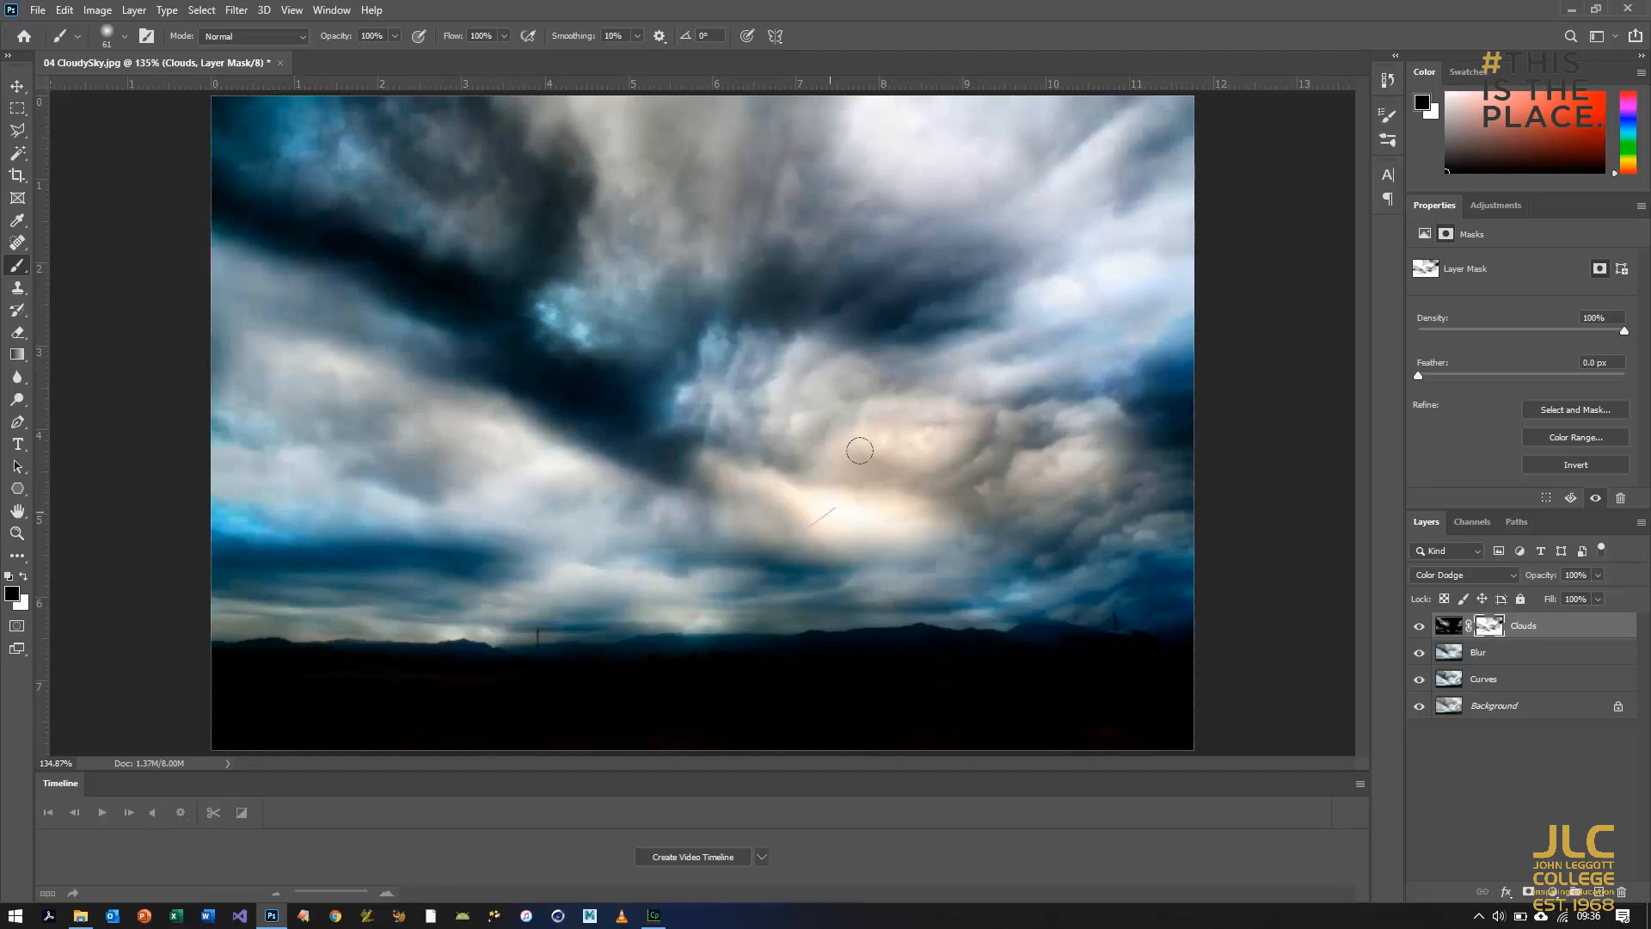
# Step: Try painting black on the Clouds layer mask at the sky's right edge, and undo the stroke
pyautogui.moveTo(1337, 356)
pyautogui.mouseDown()
pyautogui.moveTo(1143, 378)
pyautogui.moveTo(1043, 343)
pyautogui.moveTo(1192, 372)
pyautogui.mouseUp()
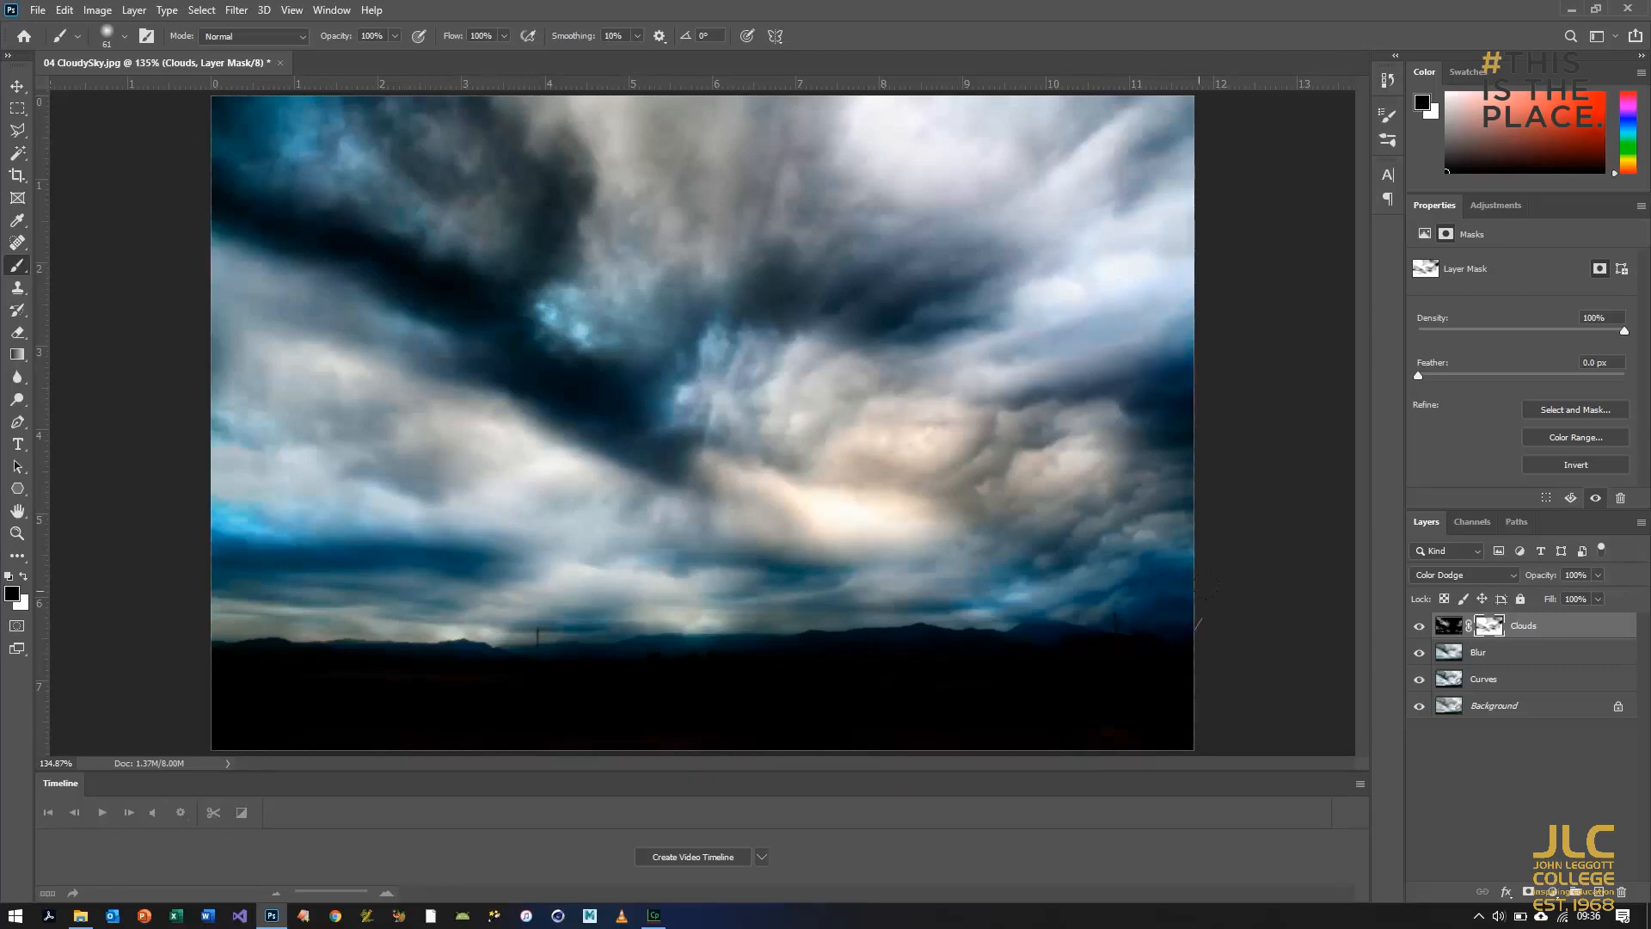
pyautogui.hotkey('ctrl', 'z')
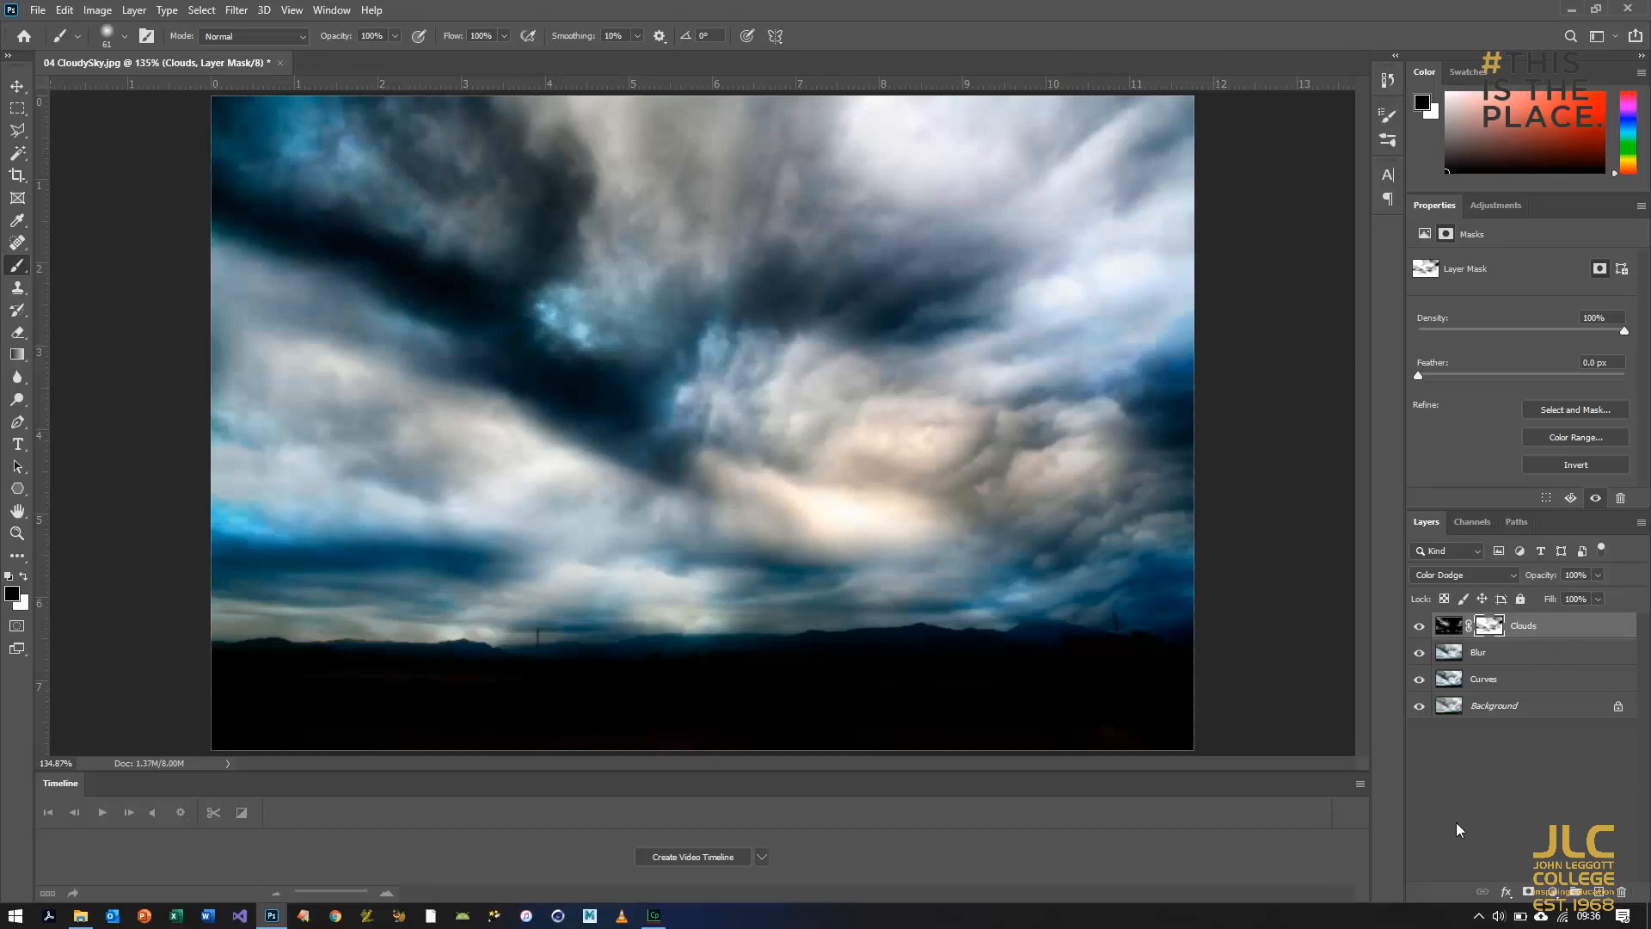
# Step: Add a Brightness/Contrast adjustment layer above Clouds with brightness -19 and contrast 42
pyautogui.click(1554, 894)
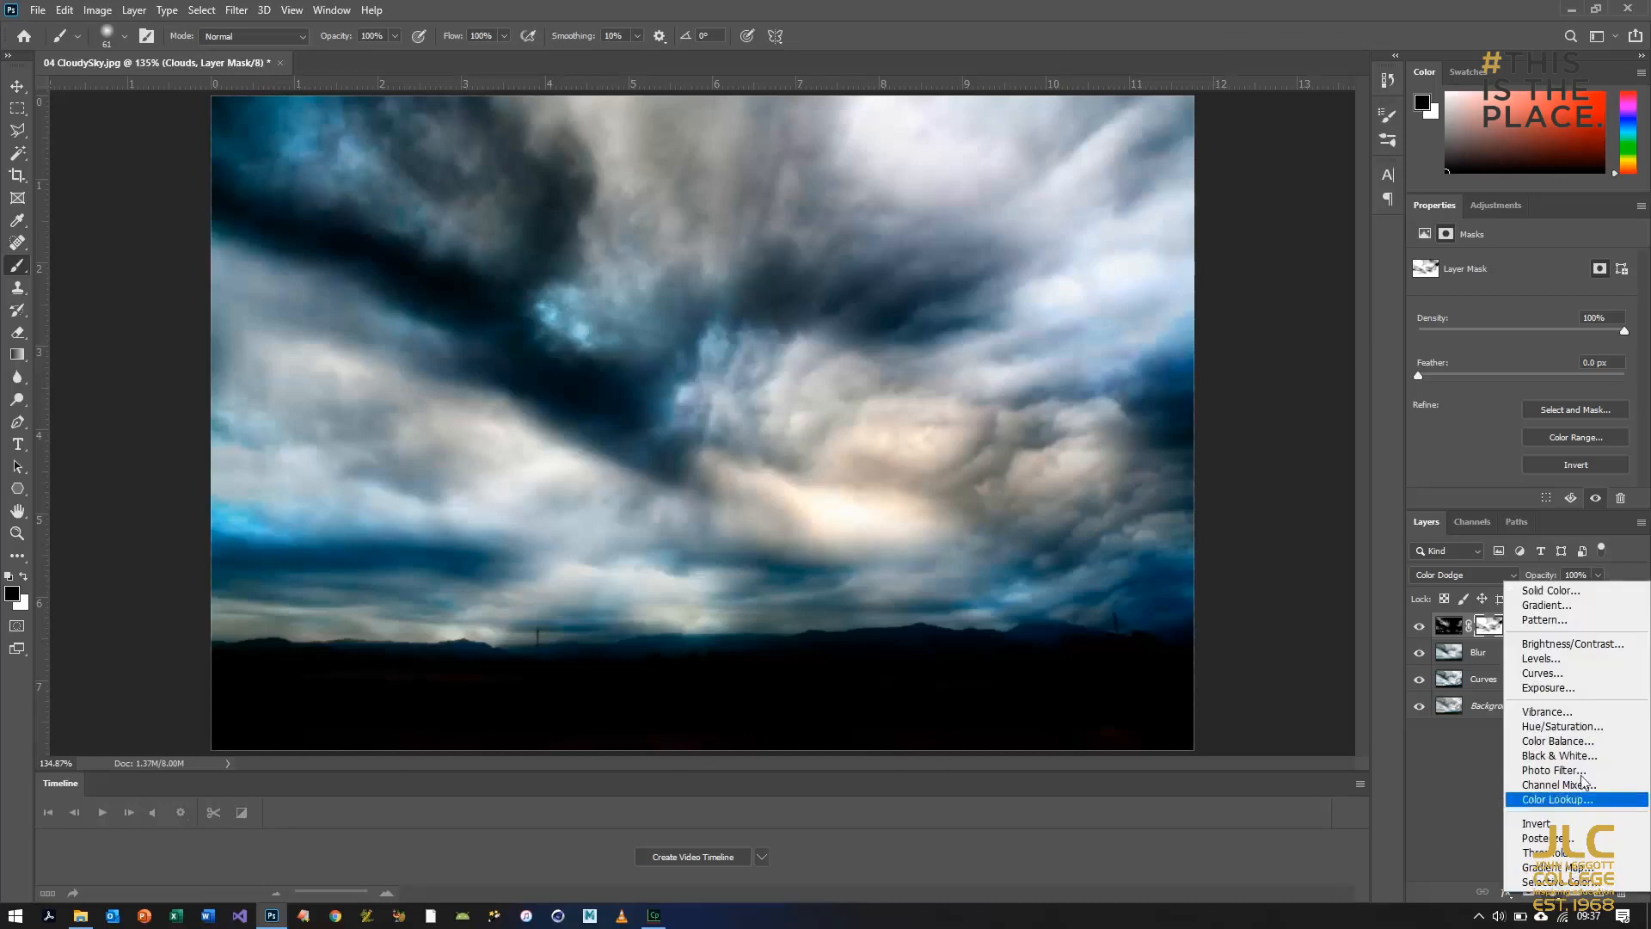
pyautogui.click(1567, 643)
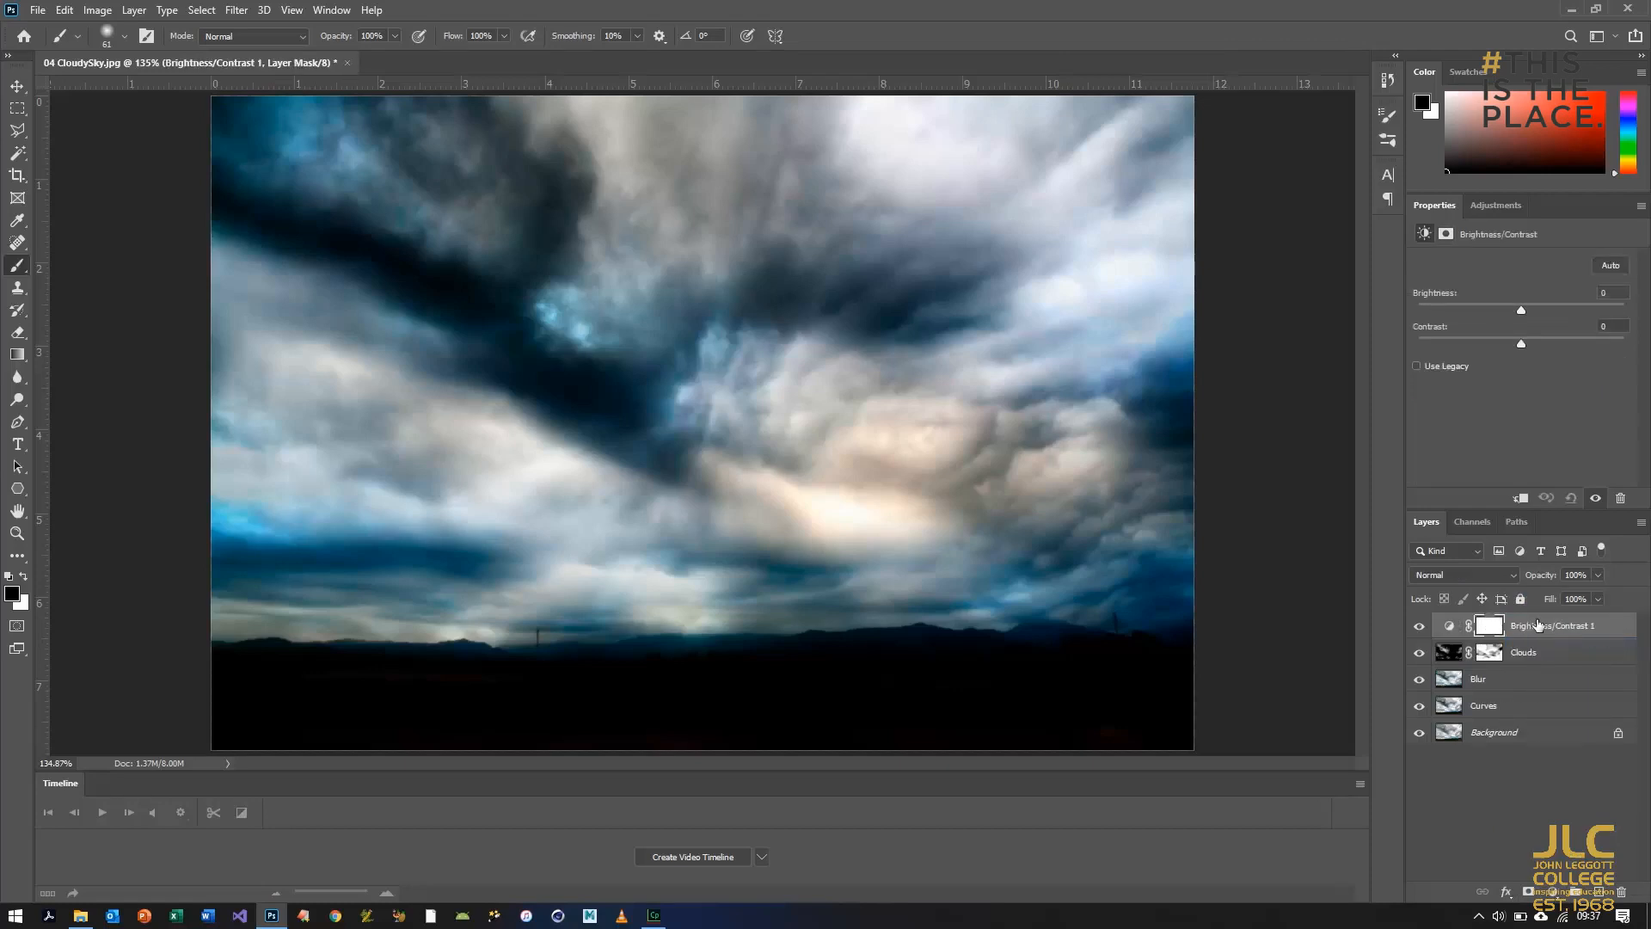
pyautogui.moveTo(1520, 306)
pyautogui.mouseDown()
pyautogui.moveTo(1483, 310)
pyautogui.moveTo(1563, 342)
pyautogui.moveTo(1509, 315)
pyautogui.mouseUp()
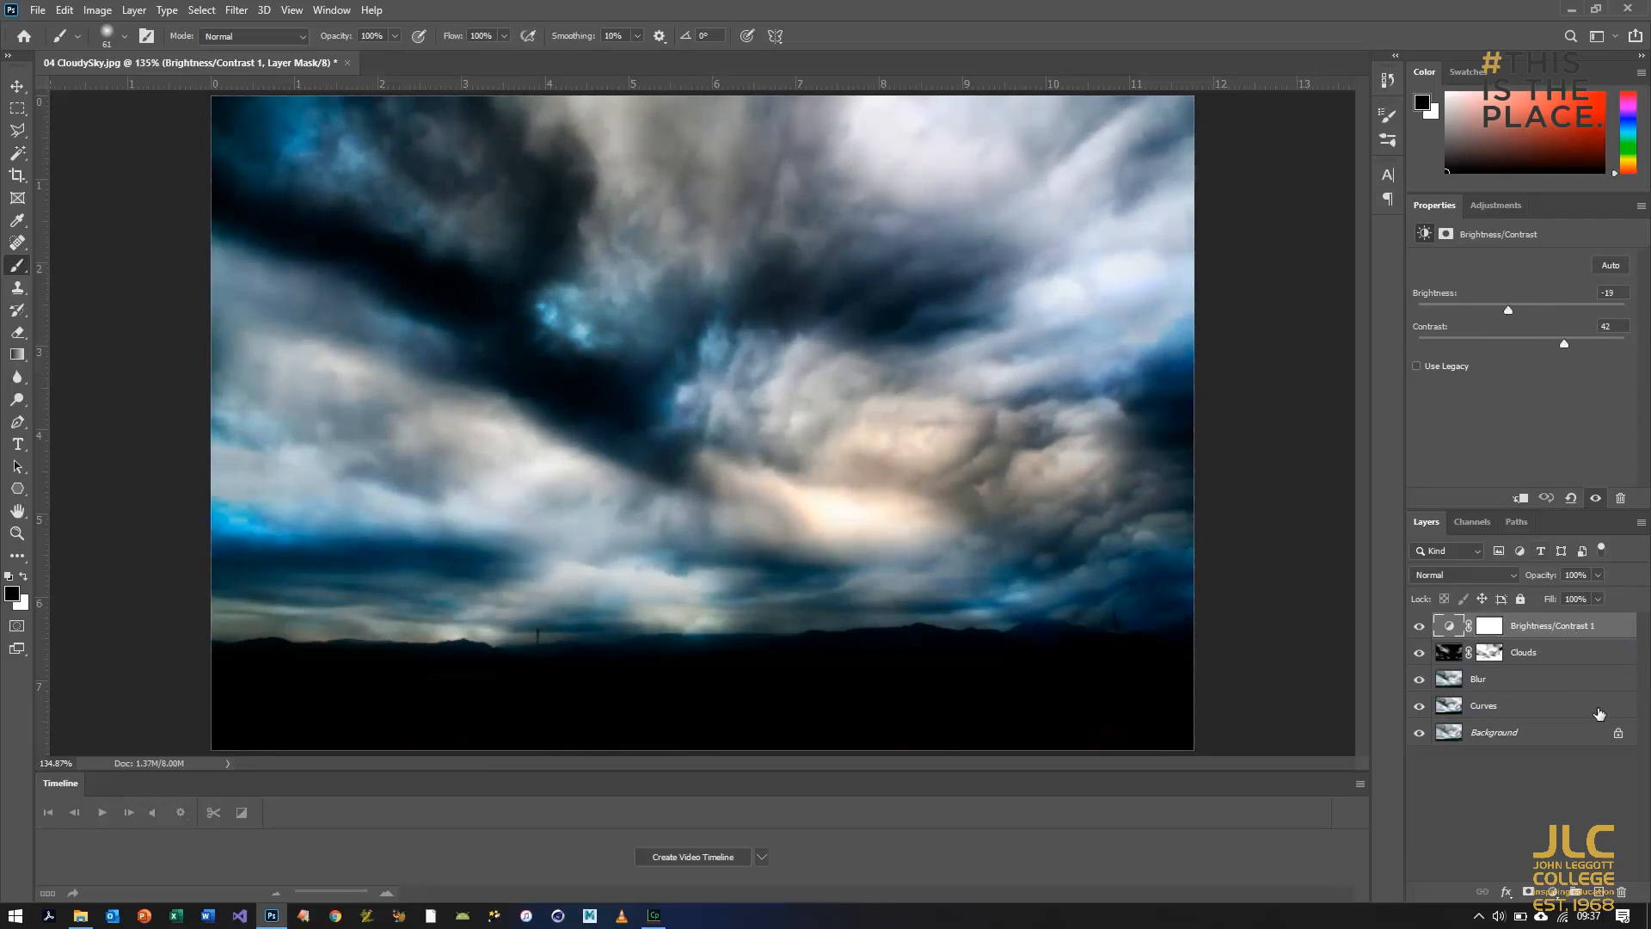
pyautogui.click(1490, 625)
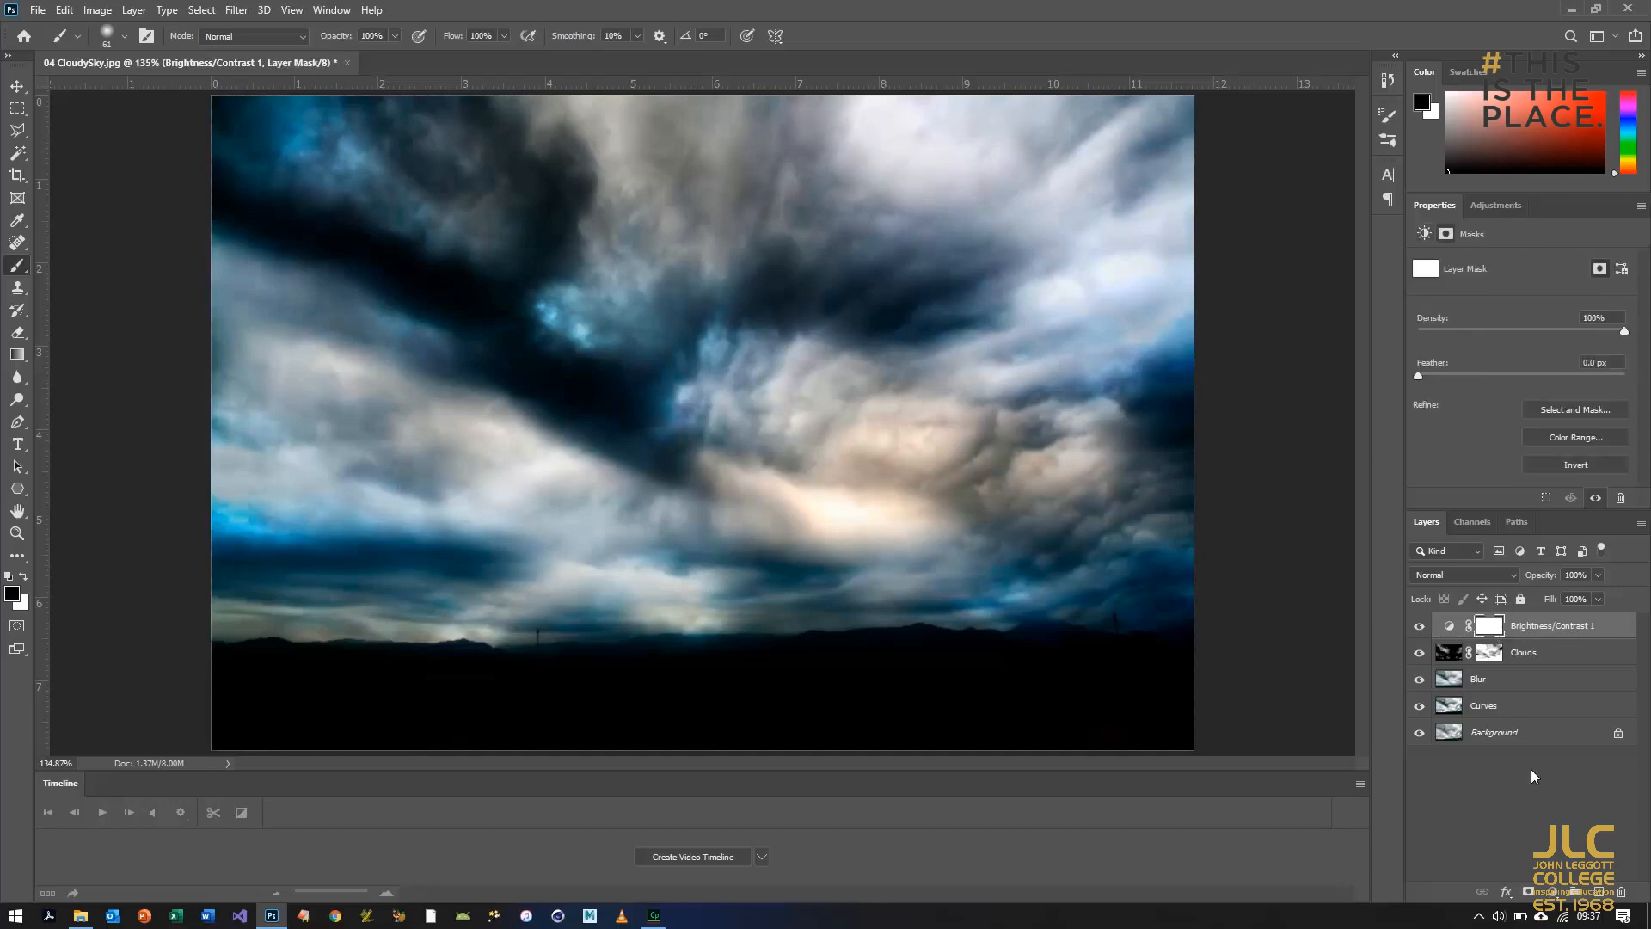
# Step: Create a new layer on top and make a square marquee selection about 5.42 in wide in the middle of the sky
pyautogui.click(1597, 892)
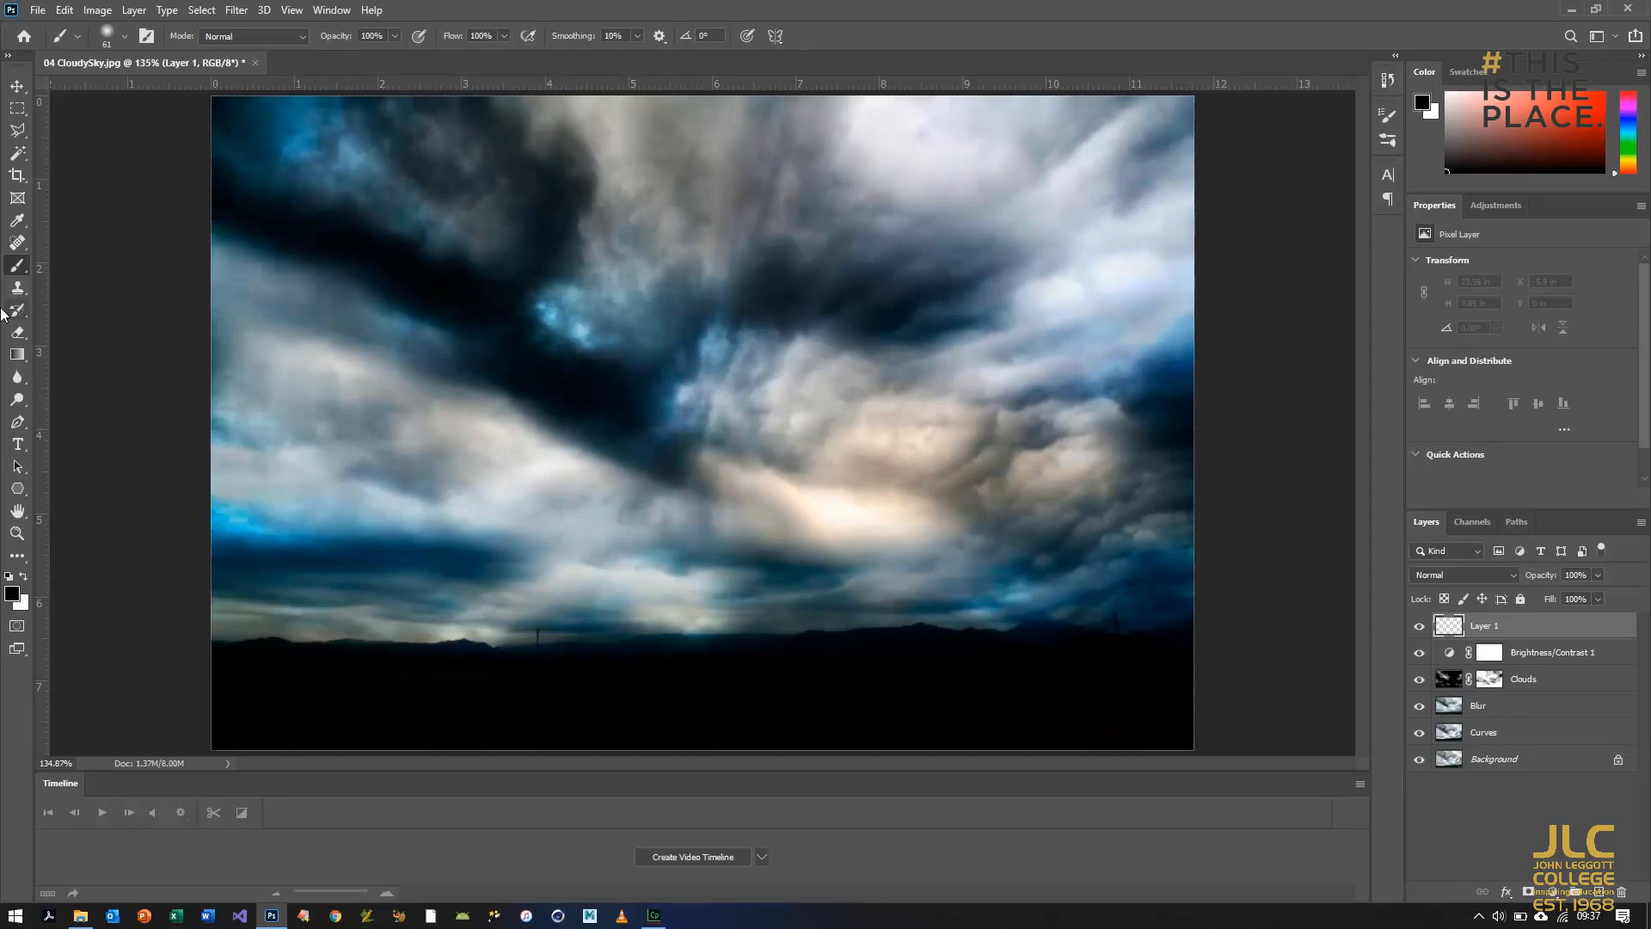
pyautogui.click(18, 112)
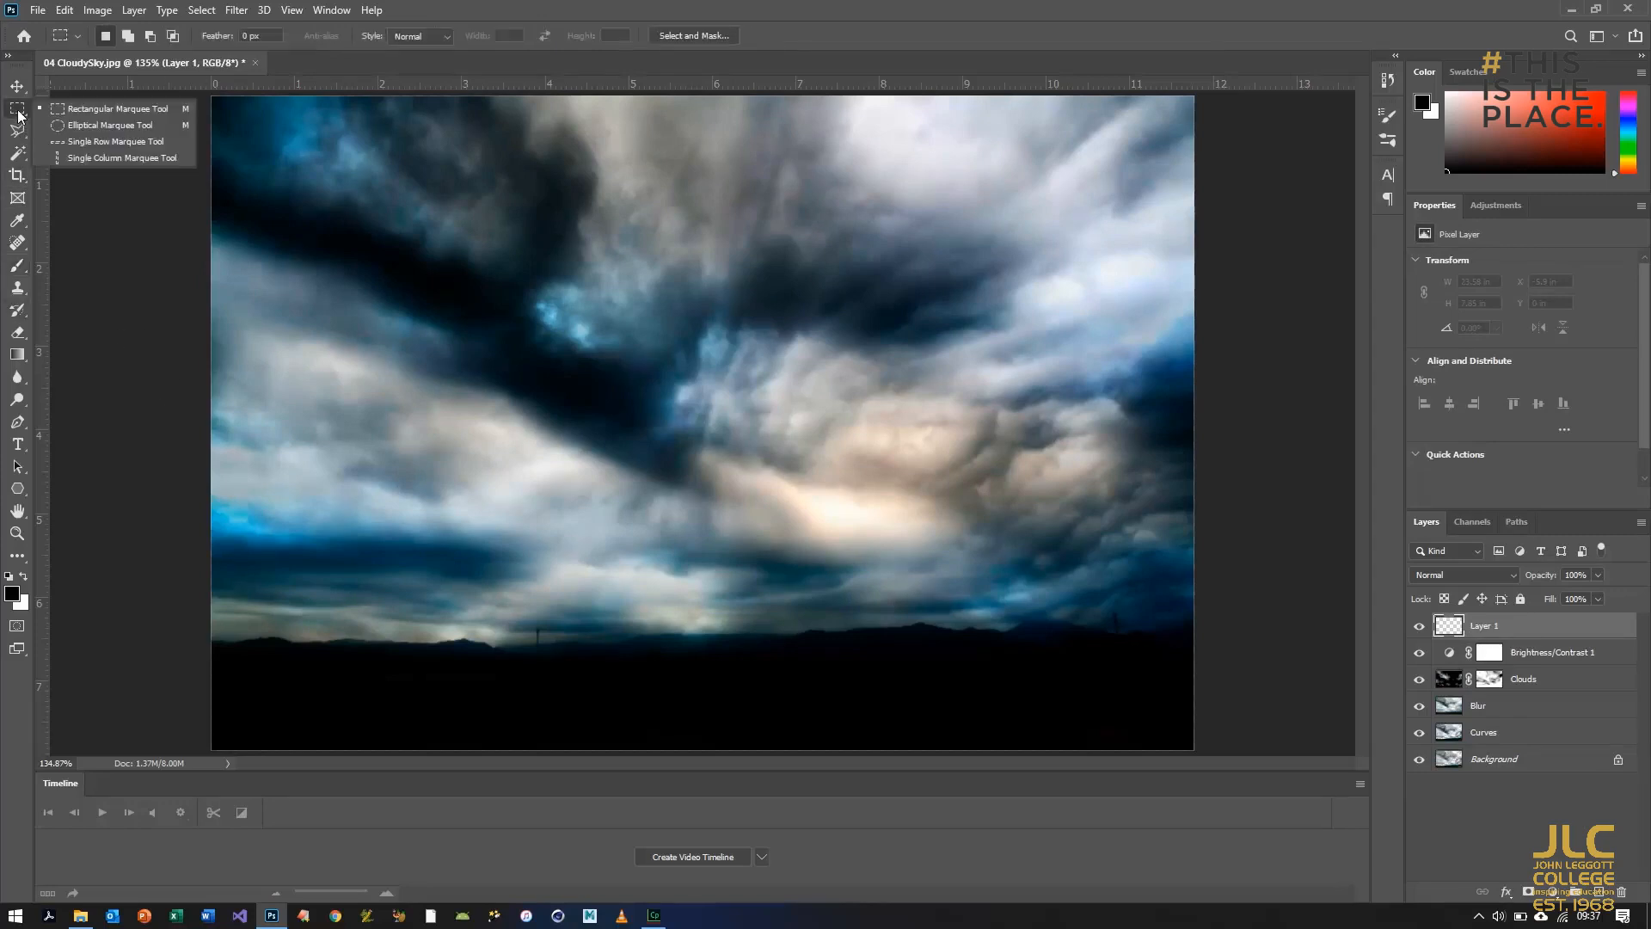
pyautogui.click(64, 108)
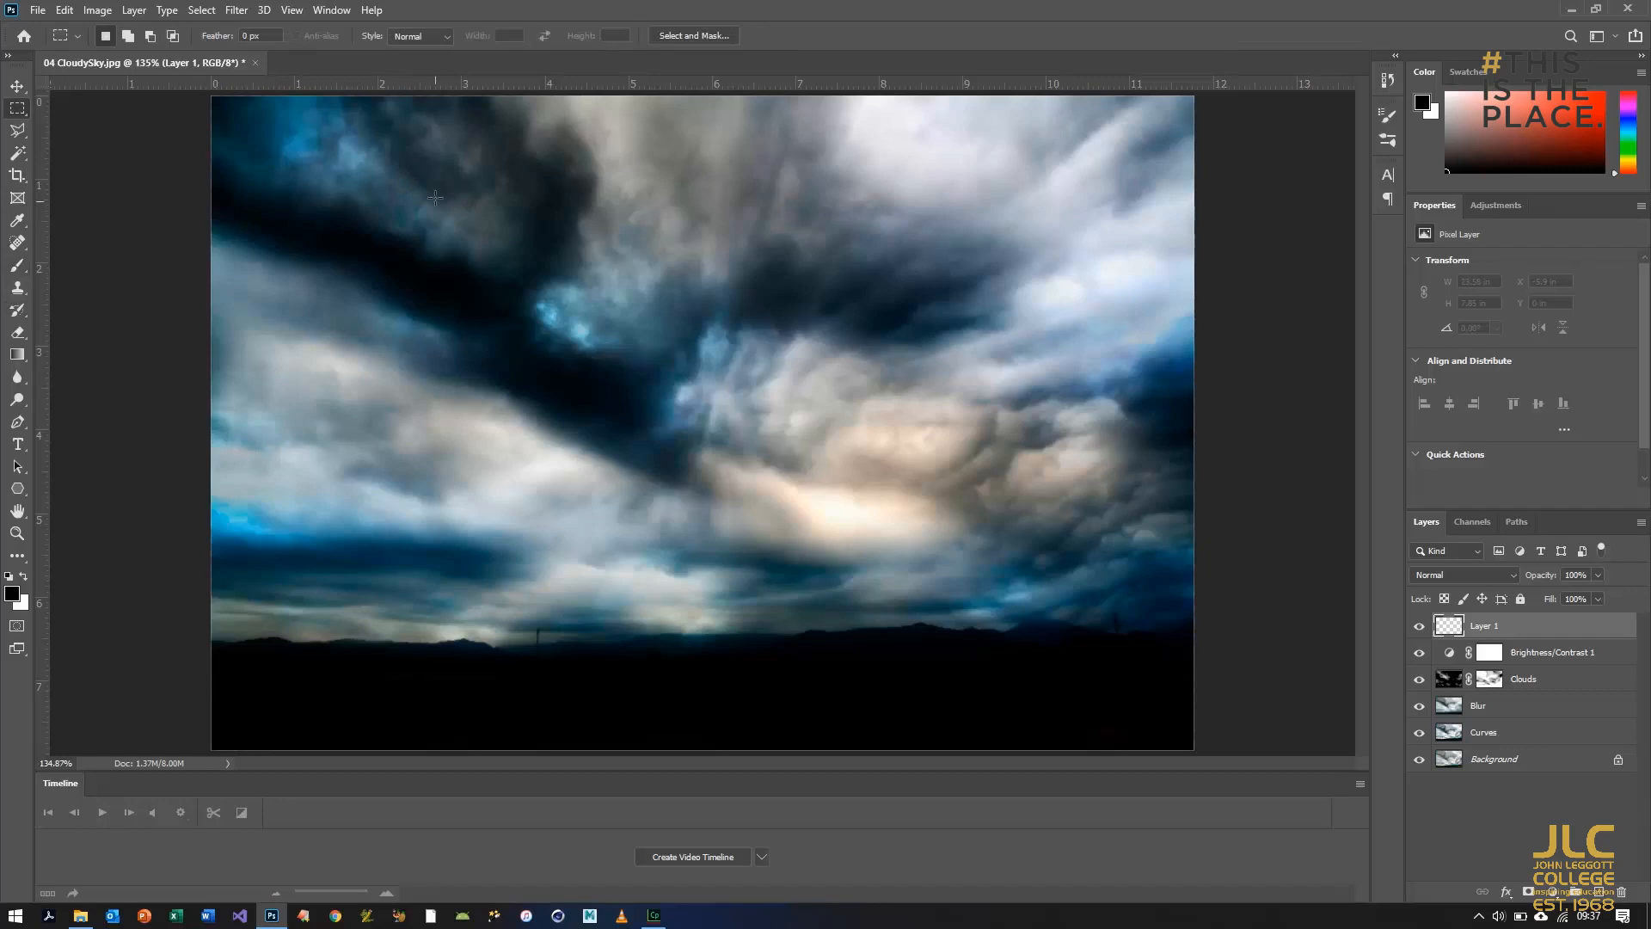
pyautogui.moveTo(433, 179); pyautogui.dragTo(928, 629)
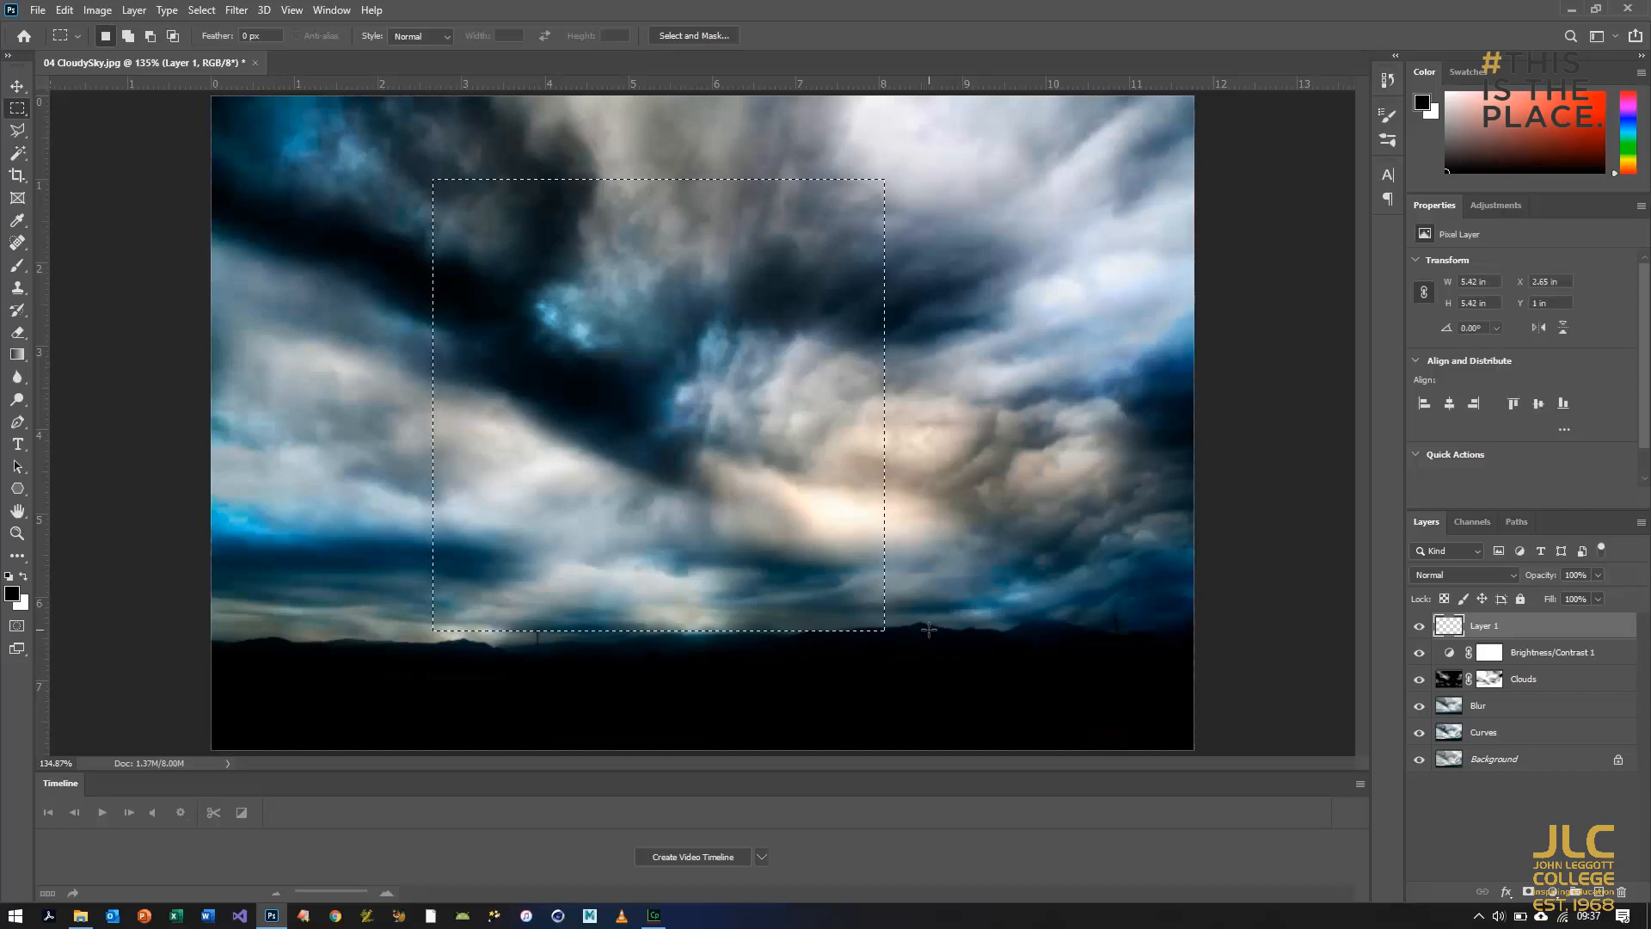
# Step: Try a long diagonal and a very short black-to-white linear gradient in the square selection, undoing each one
pyautogui.click(19, 356)
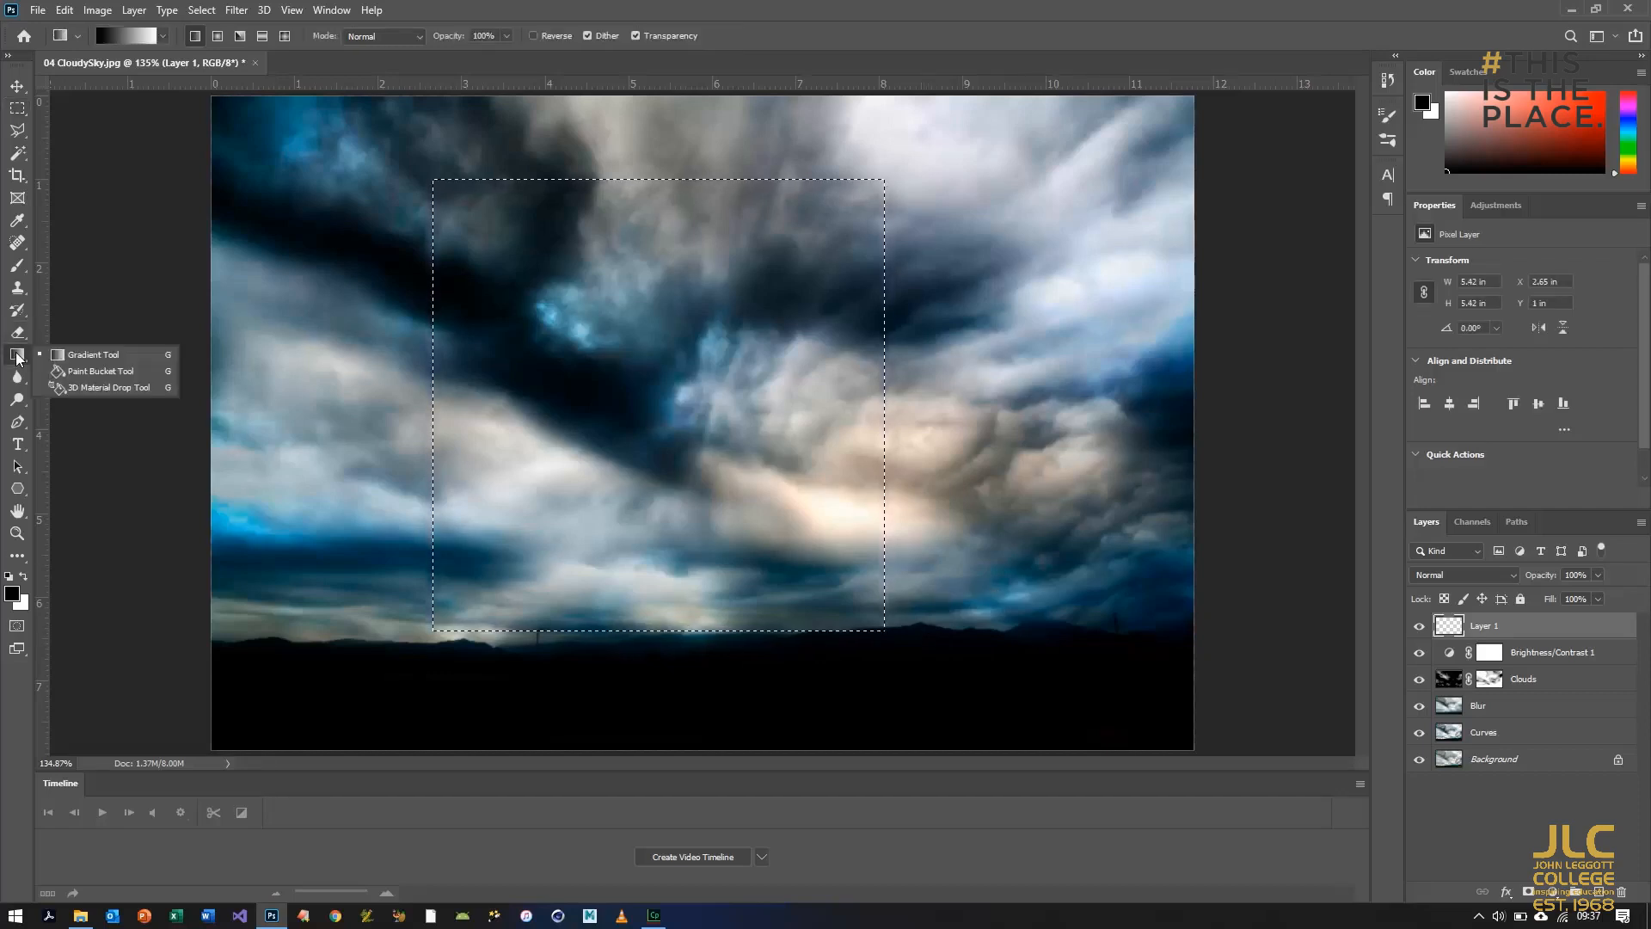
pyautogui.click(94, 356)
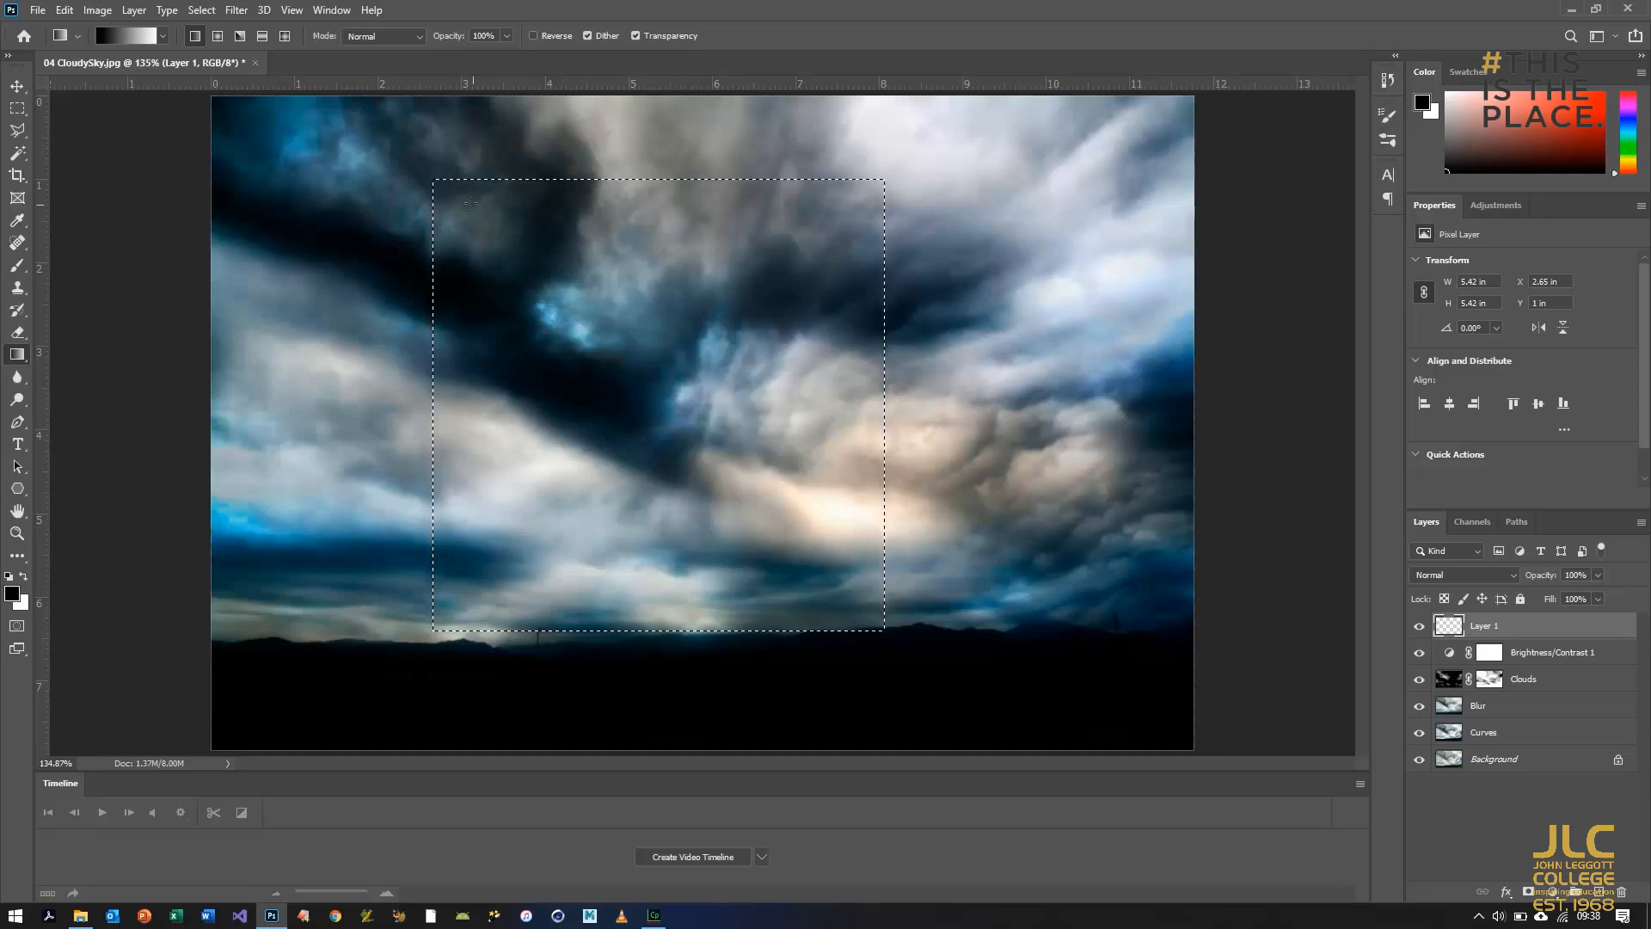
pyautogui.moveTo(473, 214); pyautogui.dragTo(867, 613)
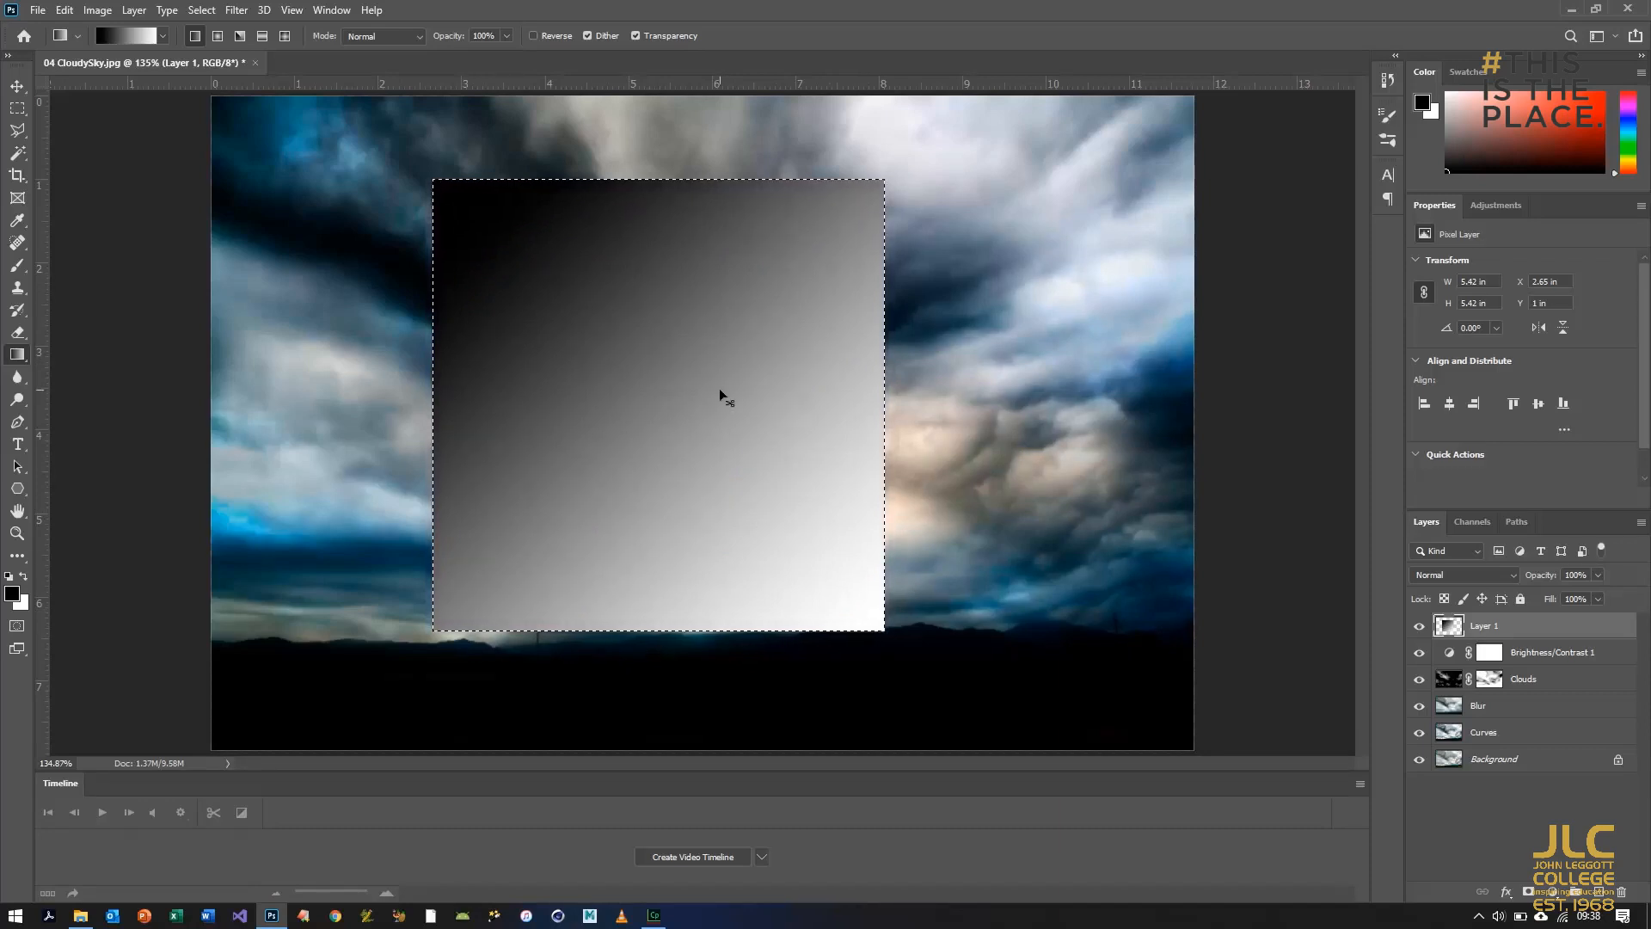
pyautogui.hotkey('ctrl', 'z')
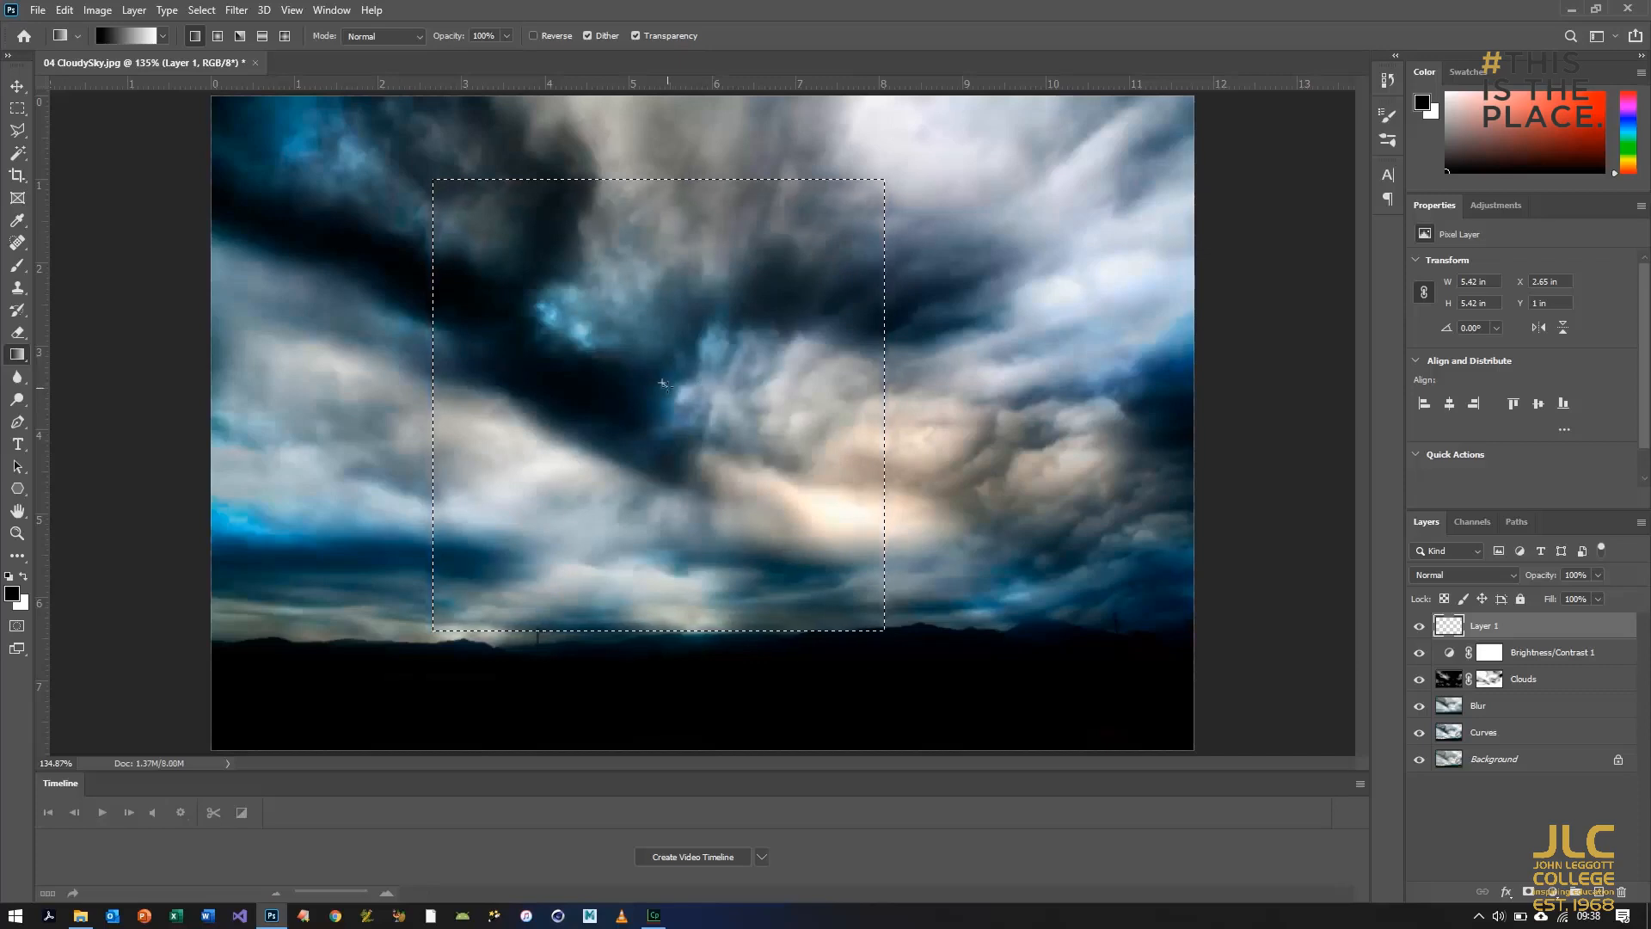
pyautogui.moveTo(662, 382); pyautogui.dragTo(668, 385)
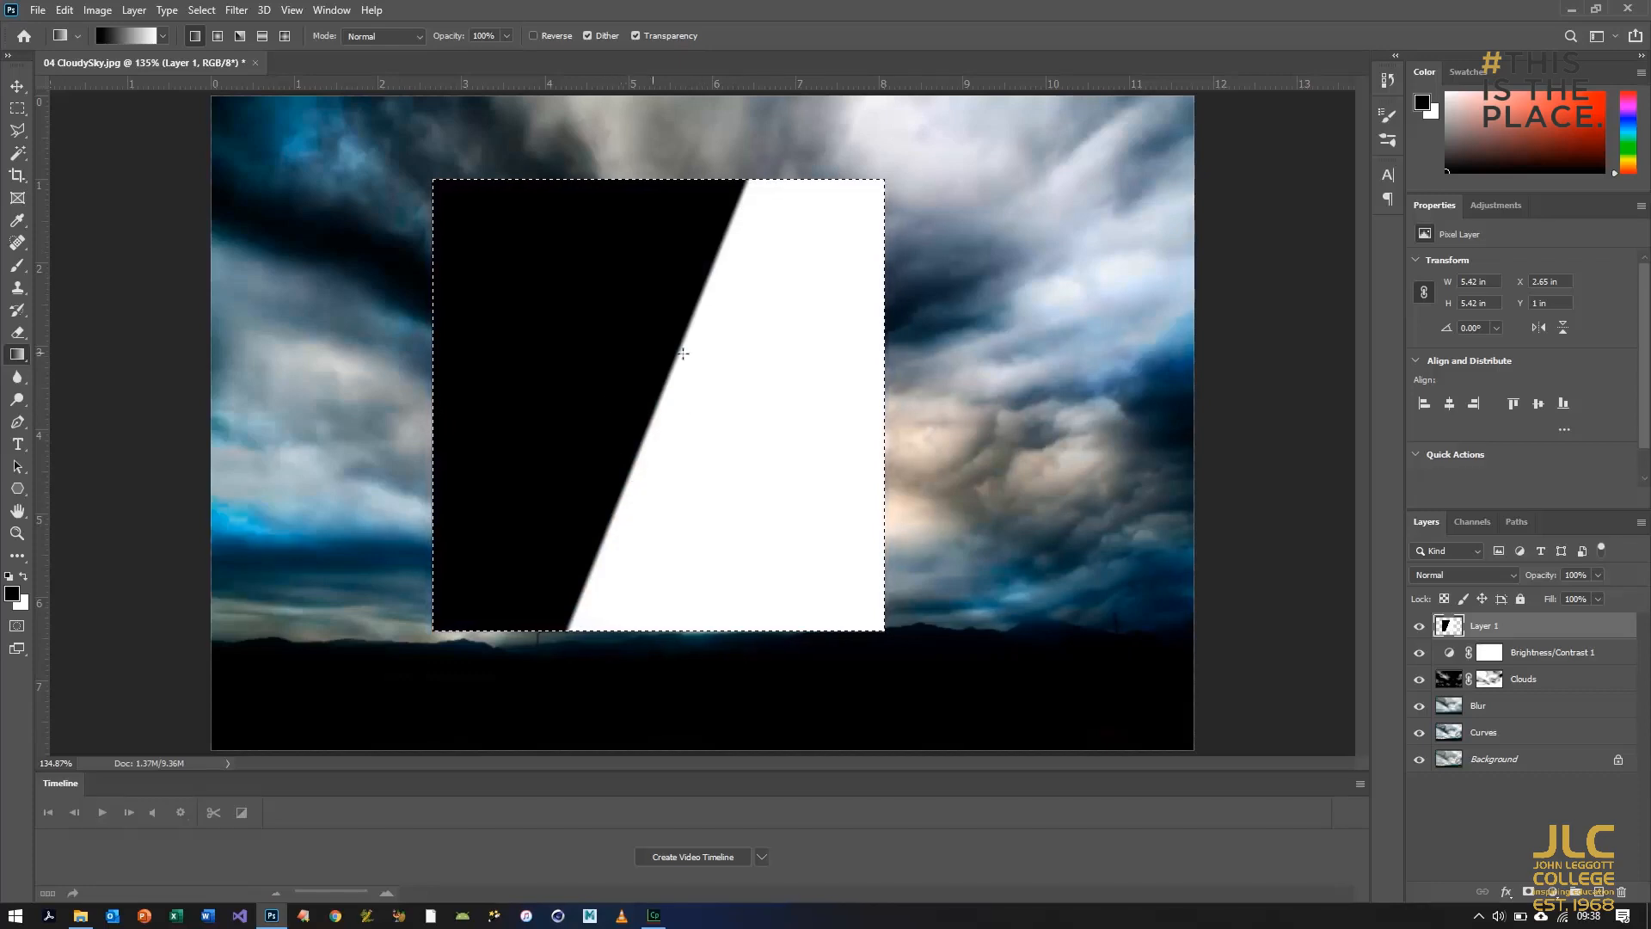
pyautogui.hotkey('ctrl', 'z')
# Step: Draw a short diagonal black-to-white gradient at the selection's centre and render Difference Clouds over it
pyautogui.moveTo(650, 394); pyautogui.dragTo(681, 413)
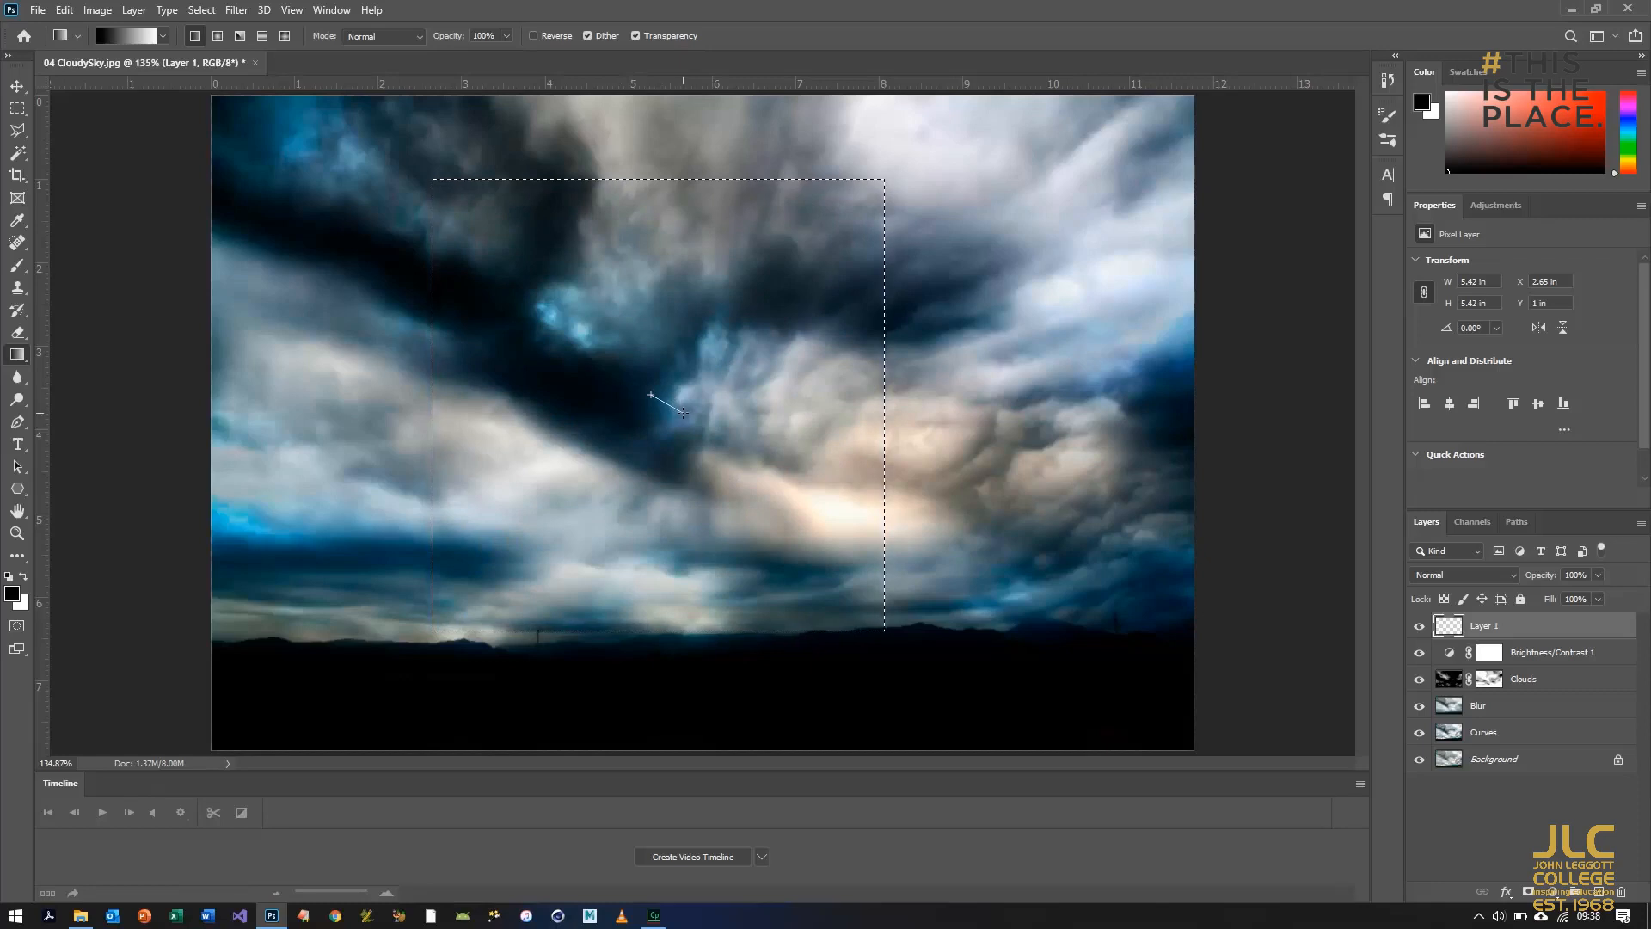
pyautogui.moveTo(682, 413); pyautogui.dragTo(682, 413)
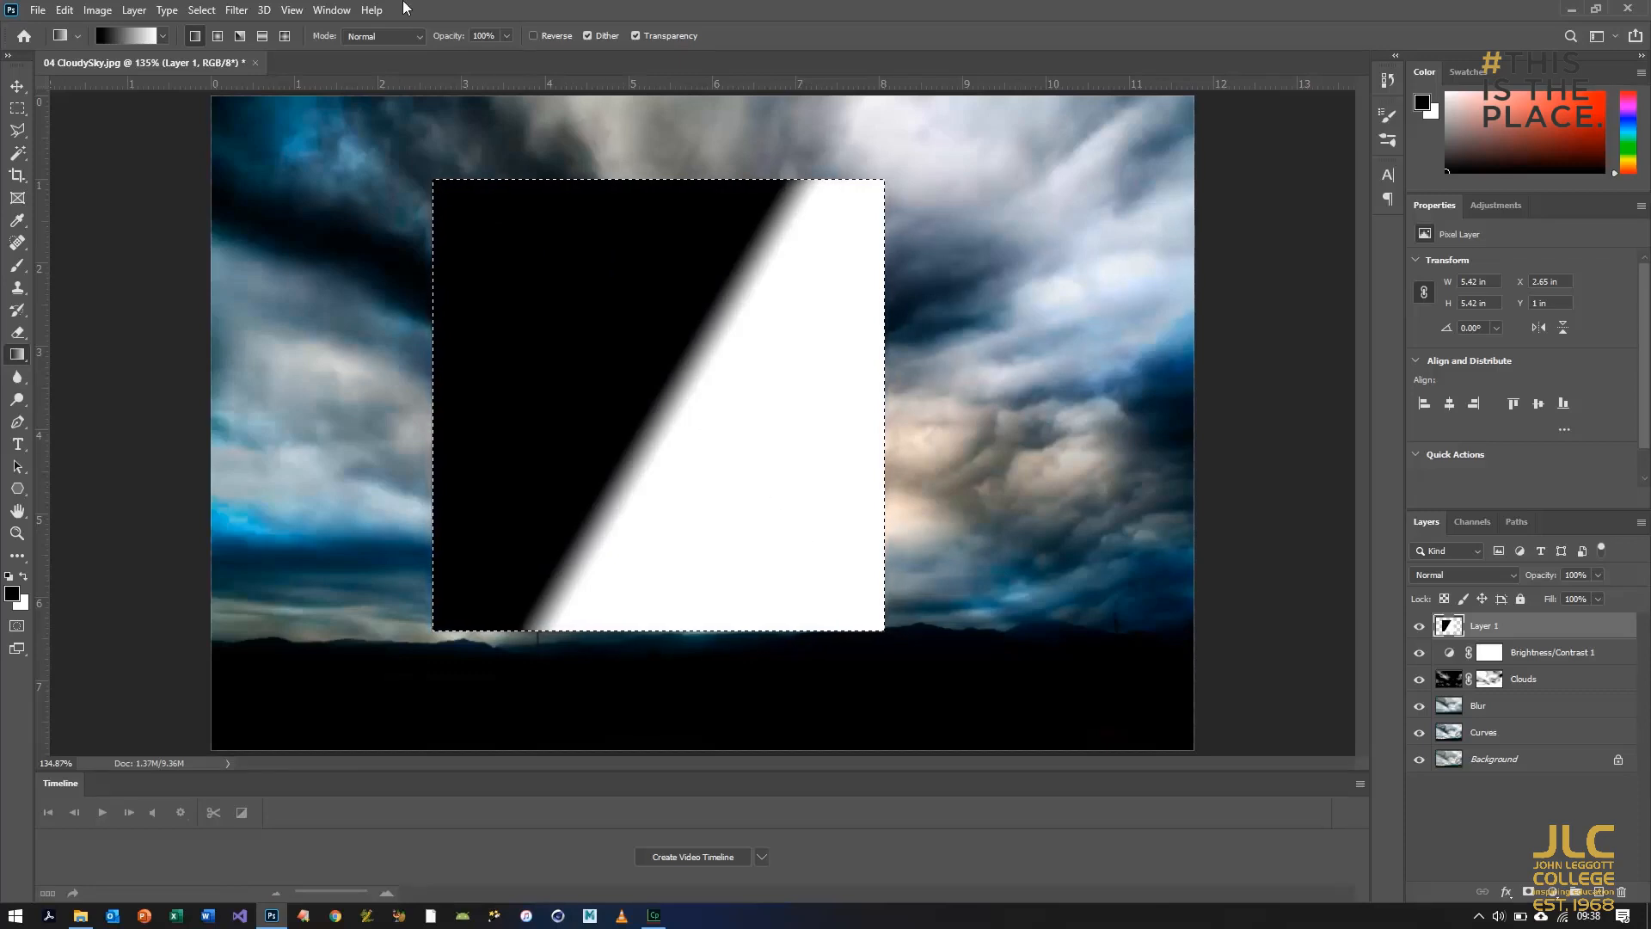
pyautogui.click(236, 10)
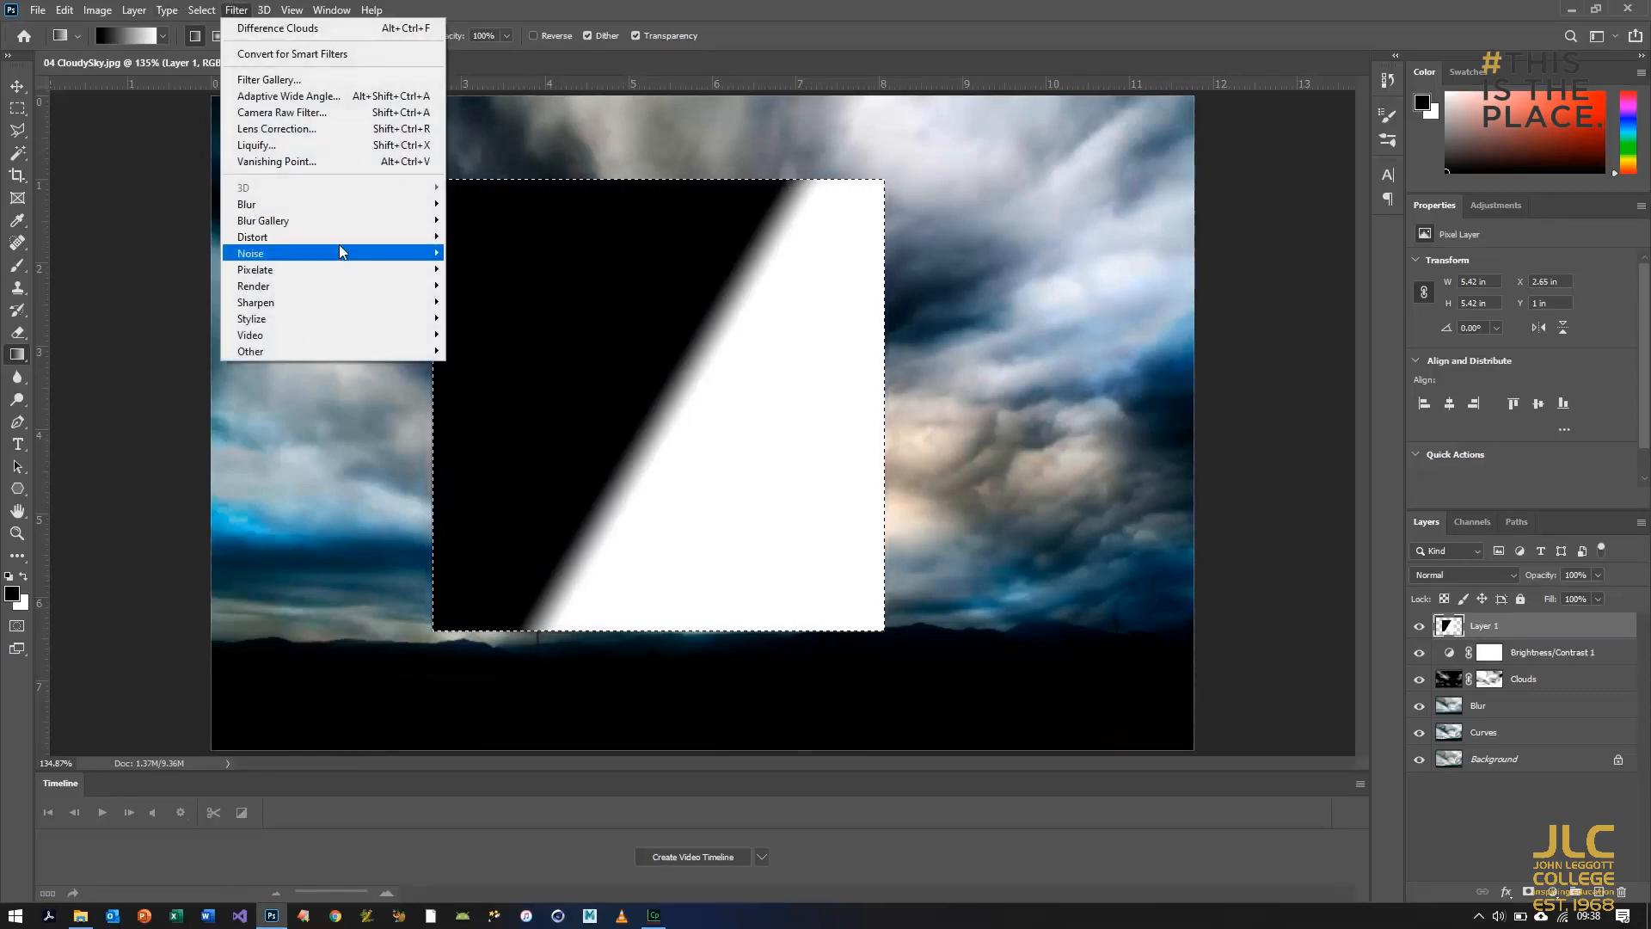
pyautogui.moveTo(342, 293)
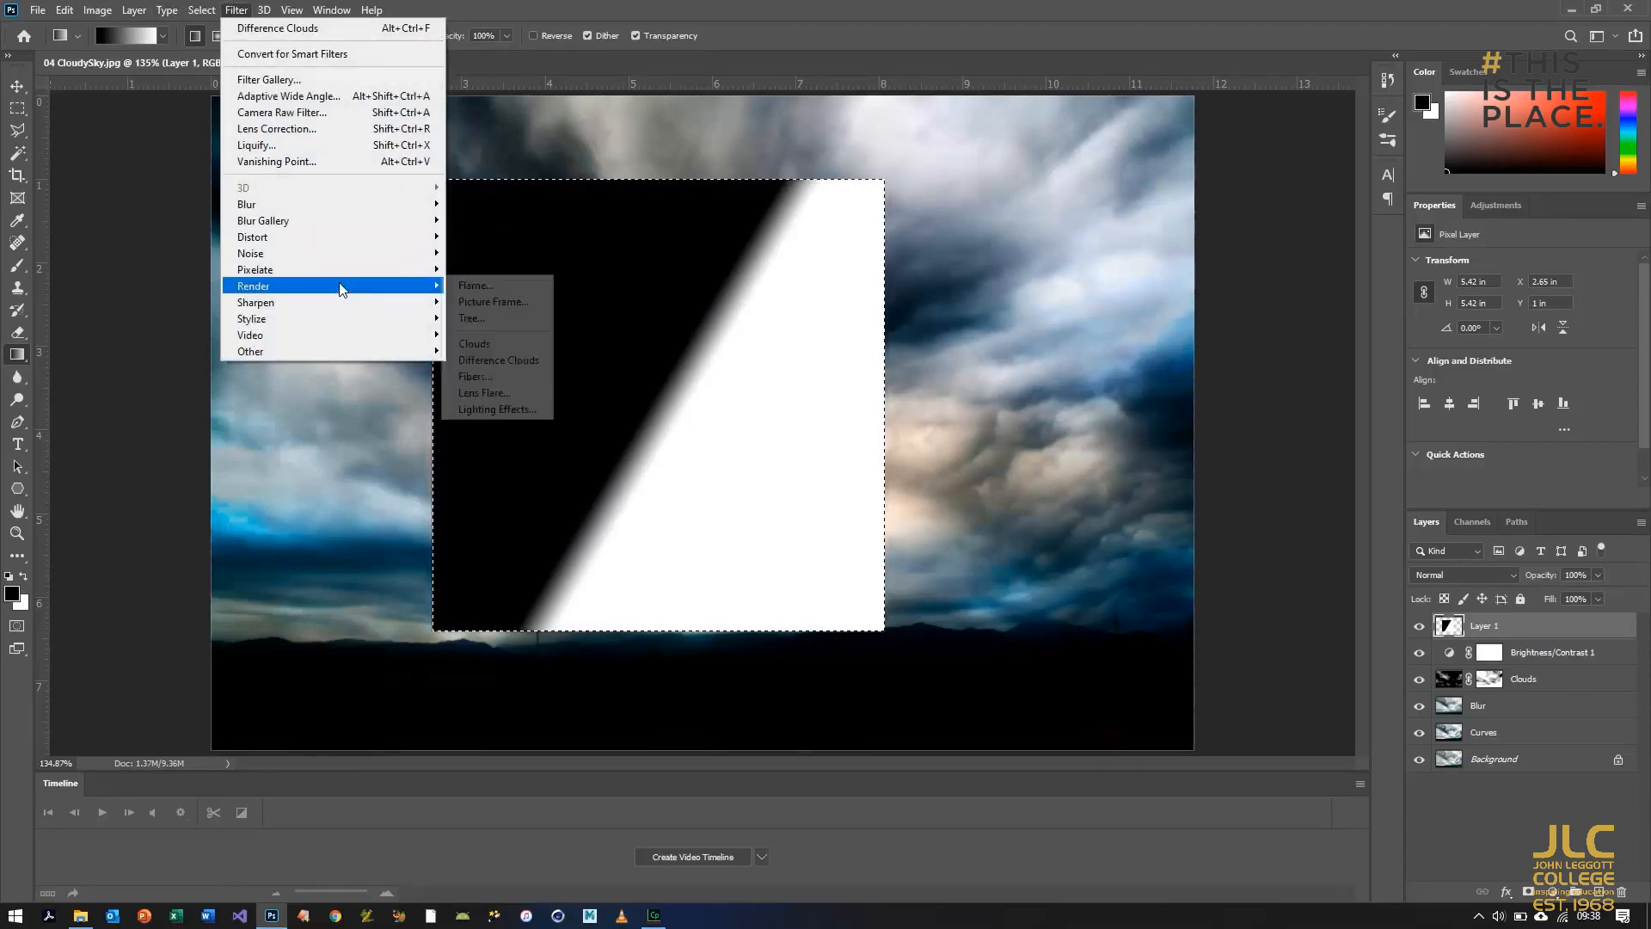
pyautogui.click(506, 357)
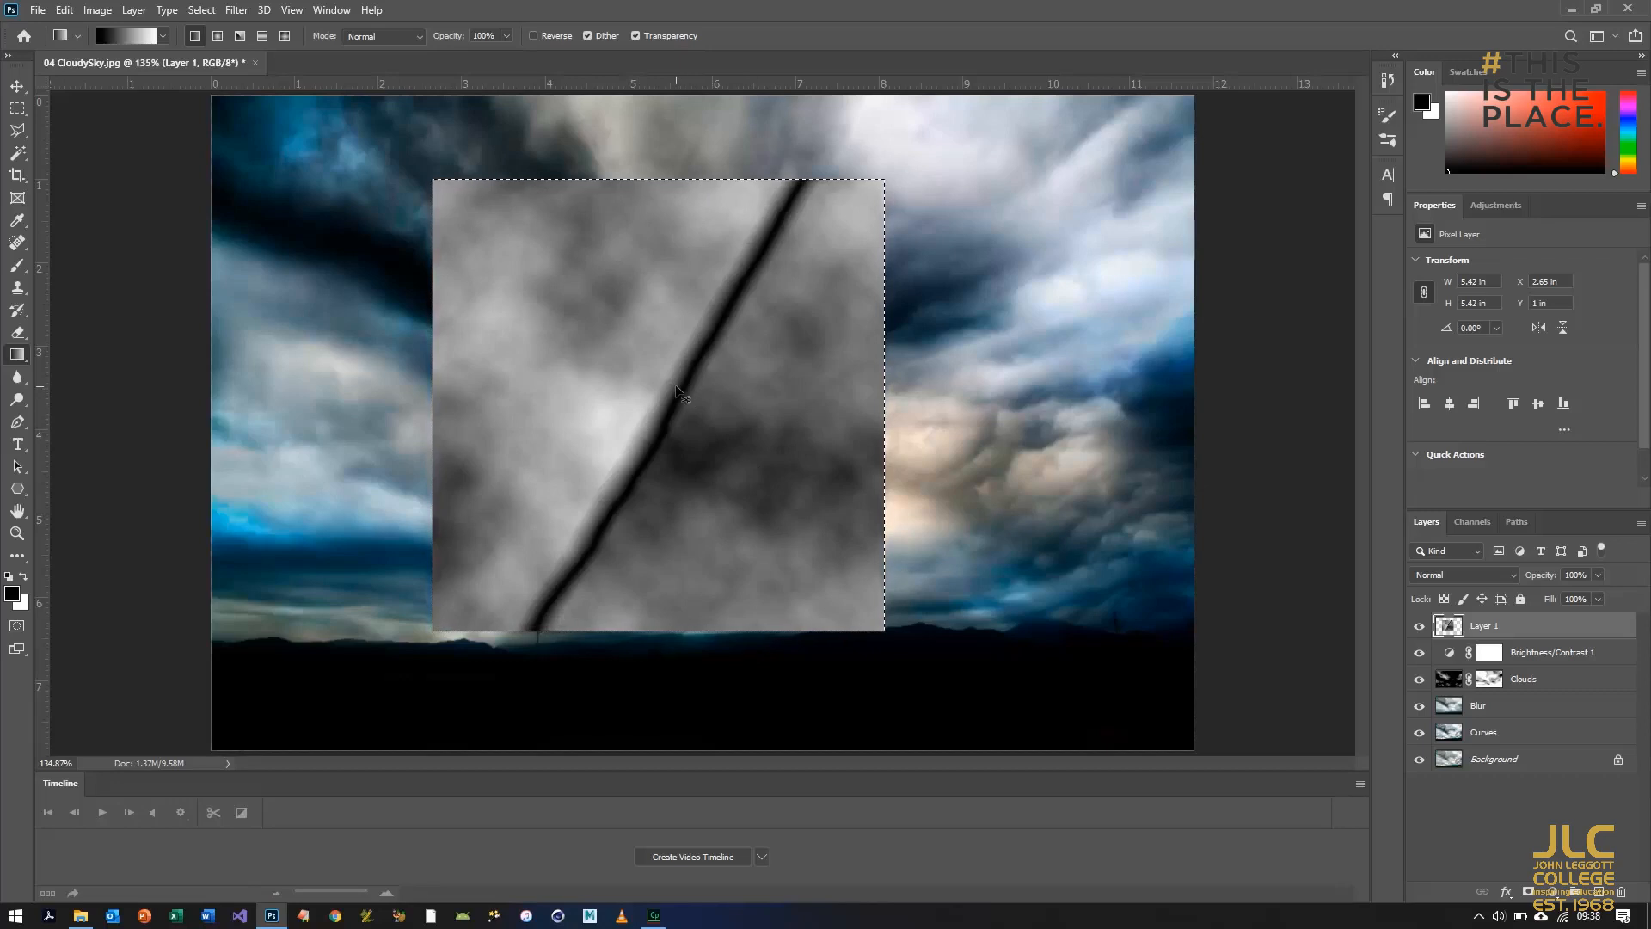
# Step: Undo the gradient and clouds, redraw a slightly longer diagonal gradient through the selection's centre, and render Difference Clouds on it
pyautogui.moveTo(653, 363); pyautogui.dragTo(703, 393)
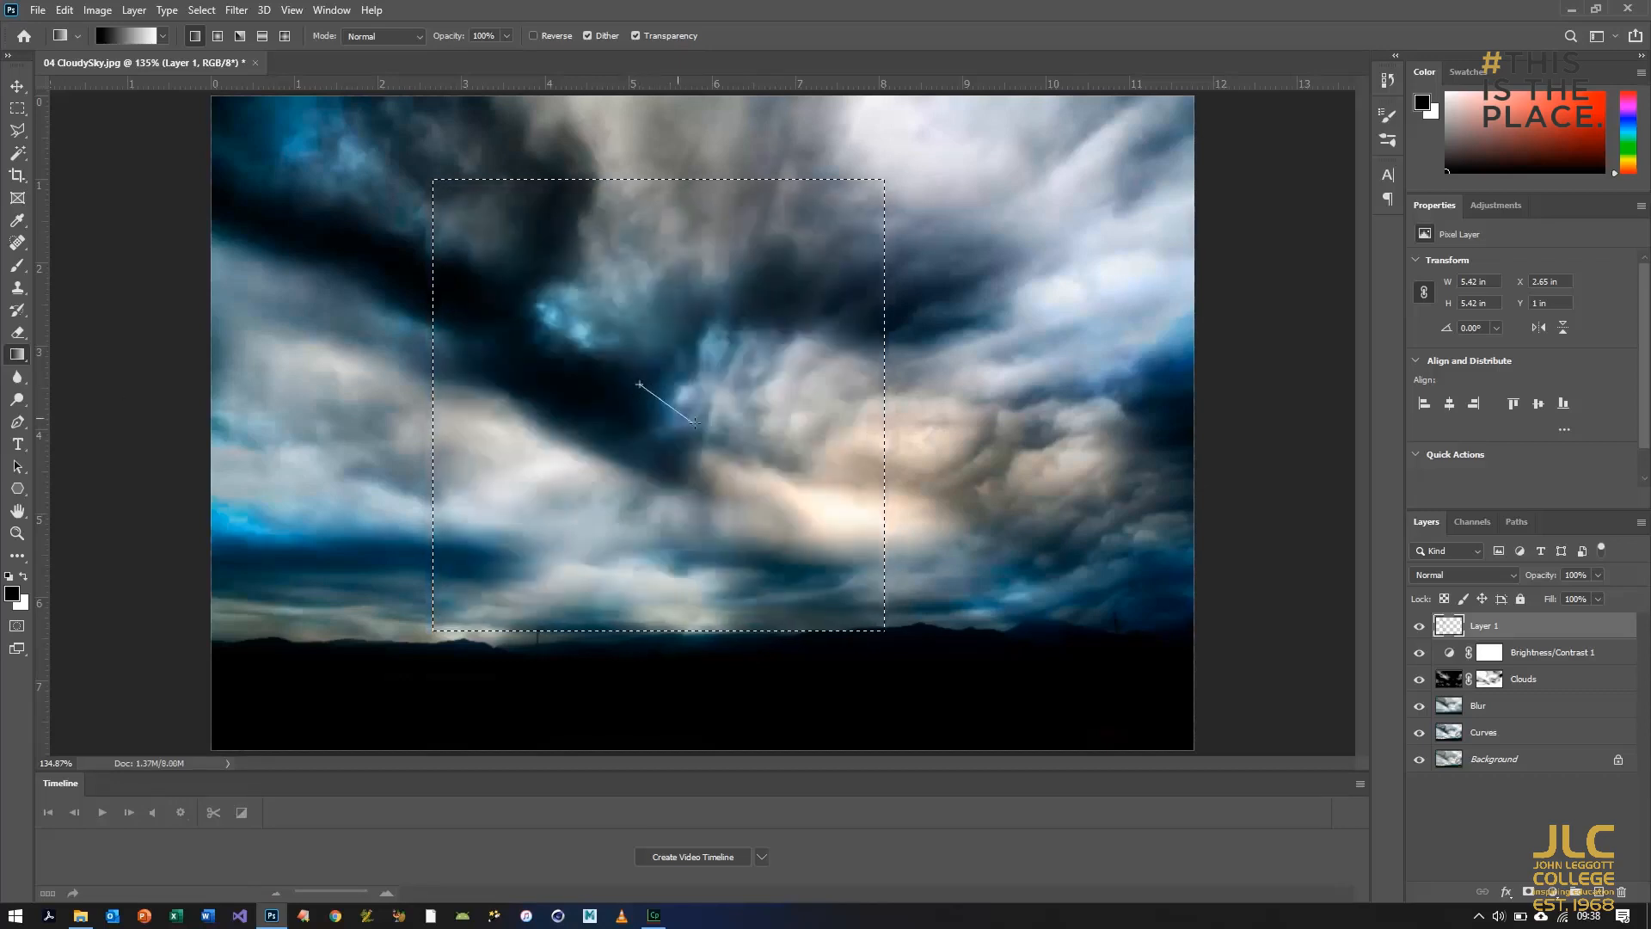
pyautogui.moveTo(686, 413); pyautogui.dragTo(688, 415)
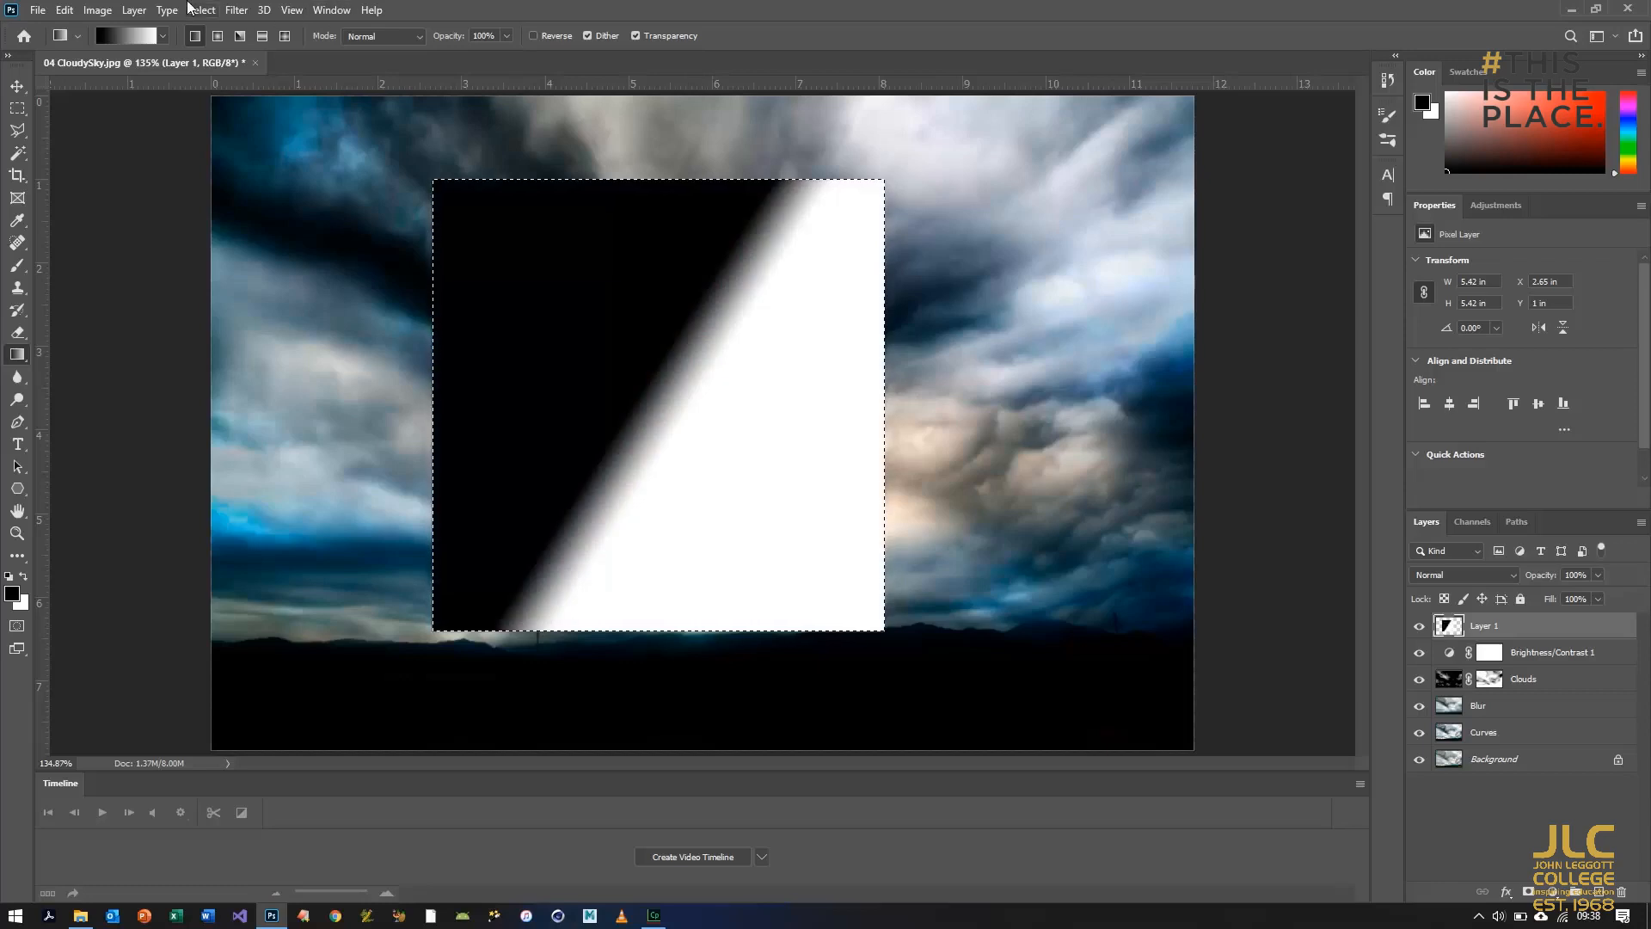
pyautogui.click(237, 9)
pyautogui.moveTo(433, 299)
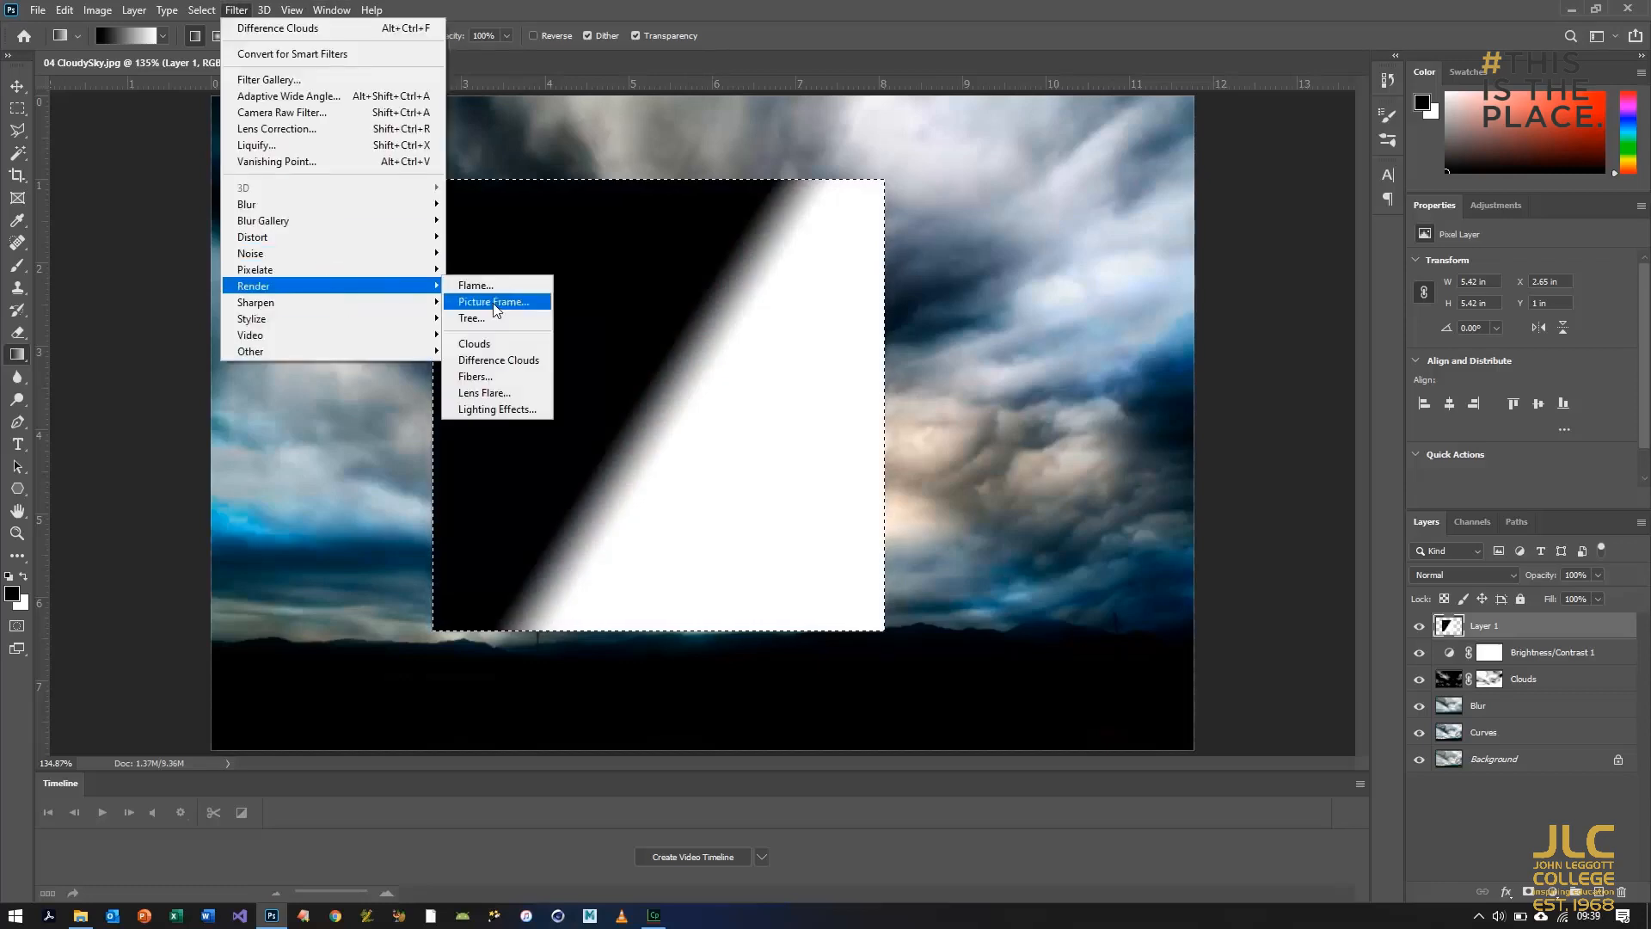
pyautogui.click(499, 365)
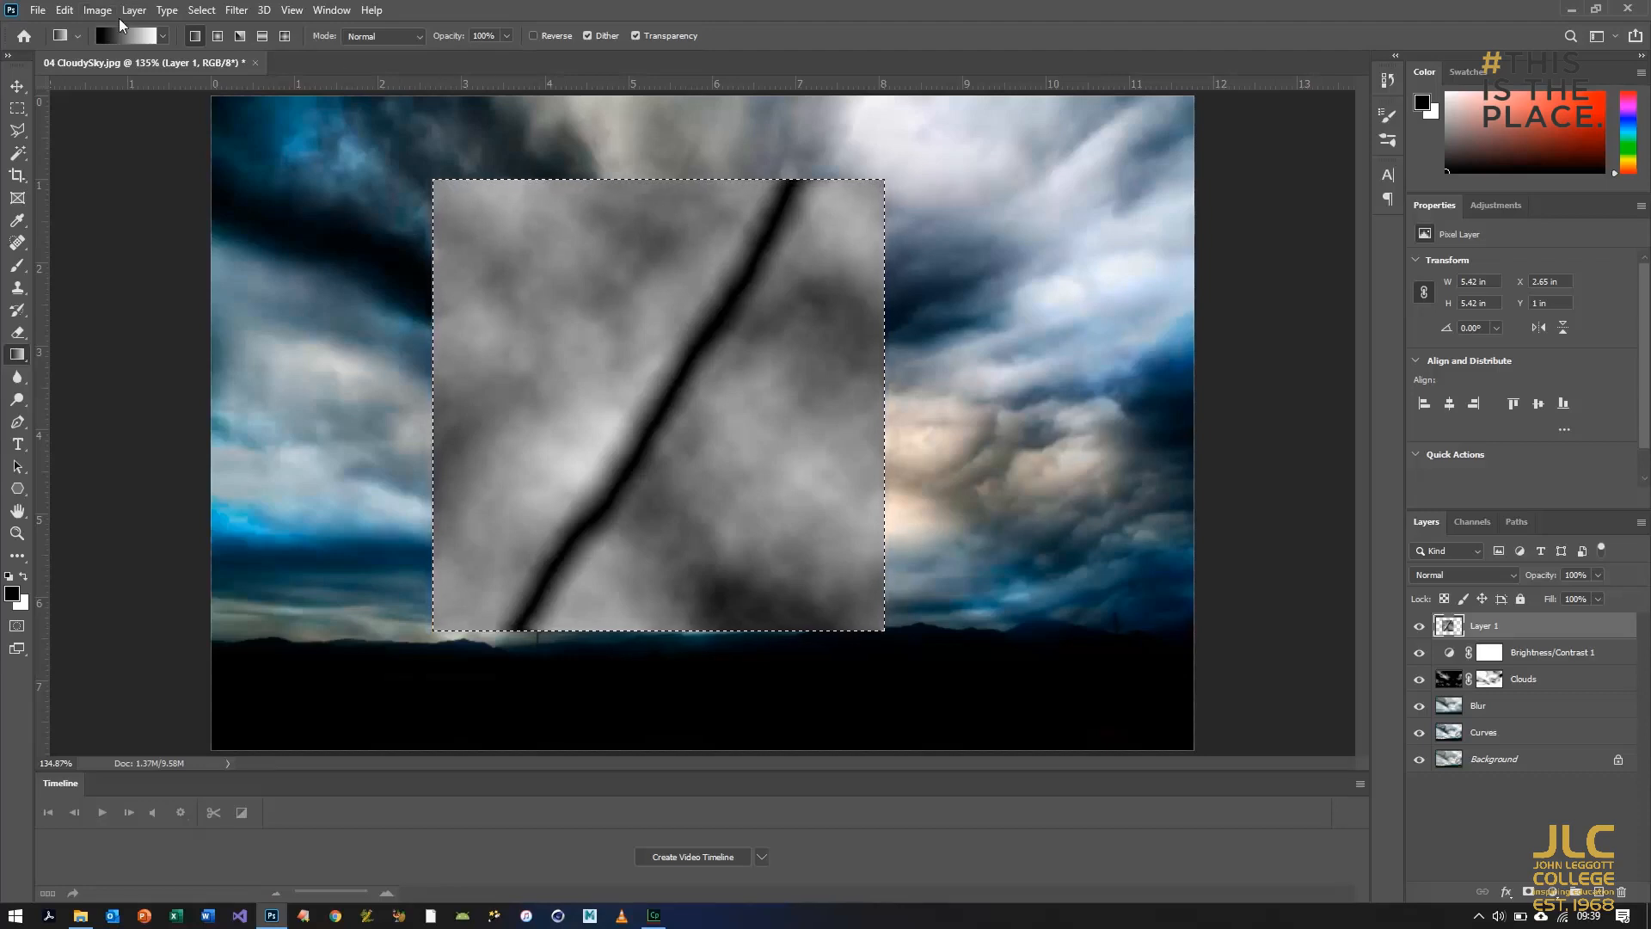
# Step: Invert the colours of the rendered clouds square on Layer 1
pyautogui.click(97, 10)
pyautogui.moveTo(140, 58)
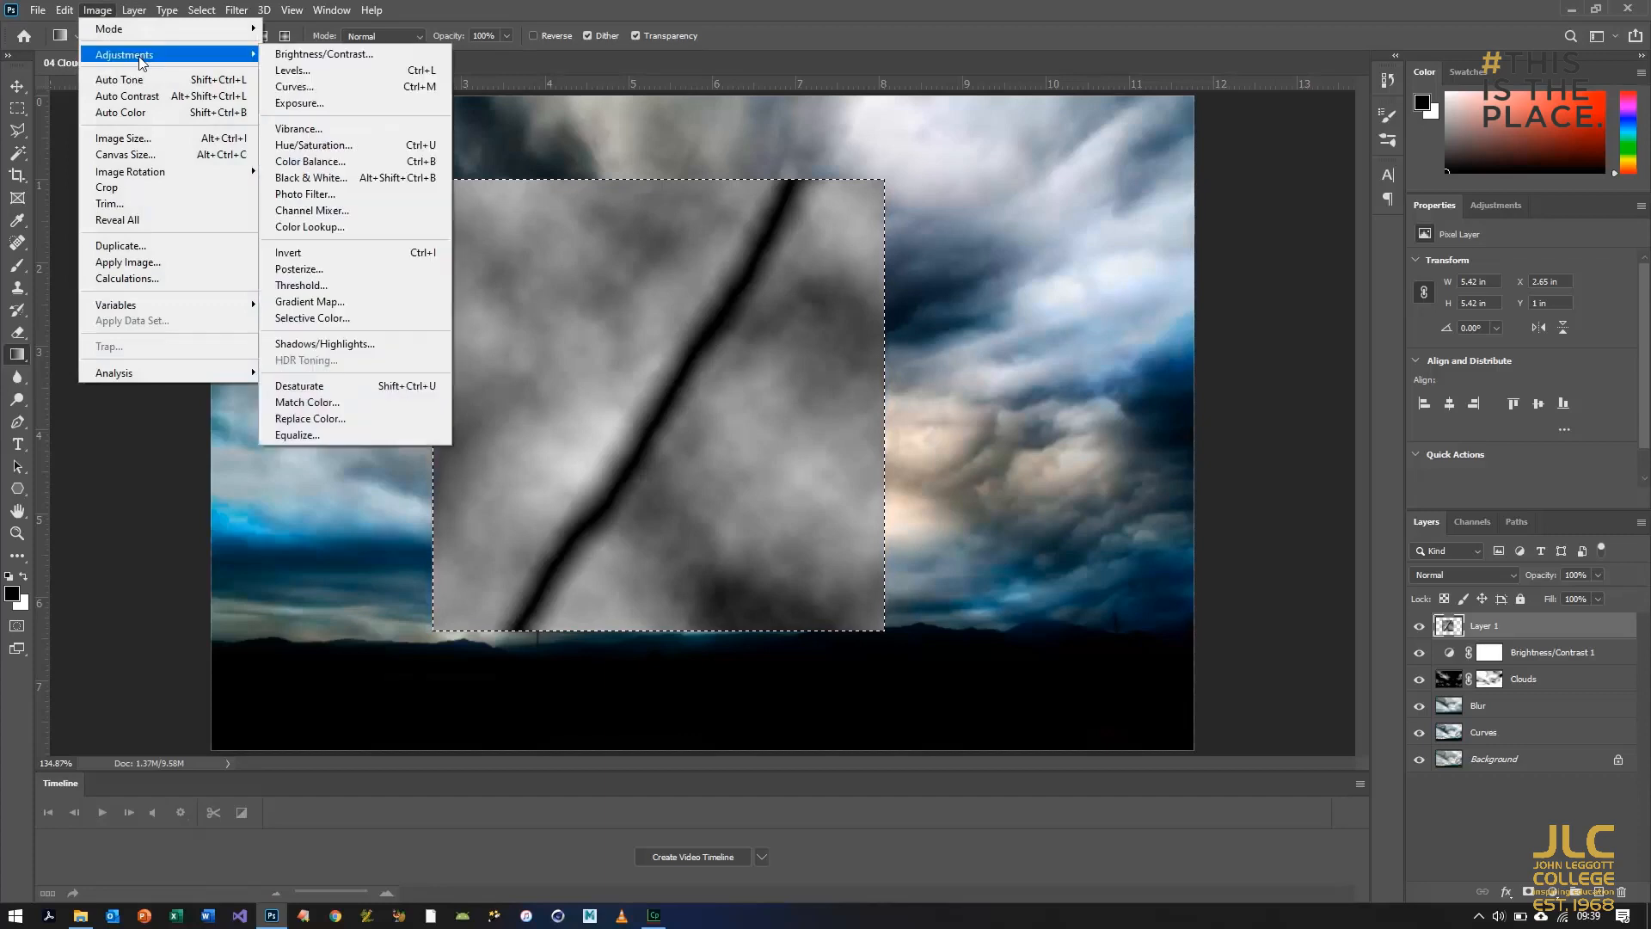
pyautogui.click(331, 256)
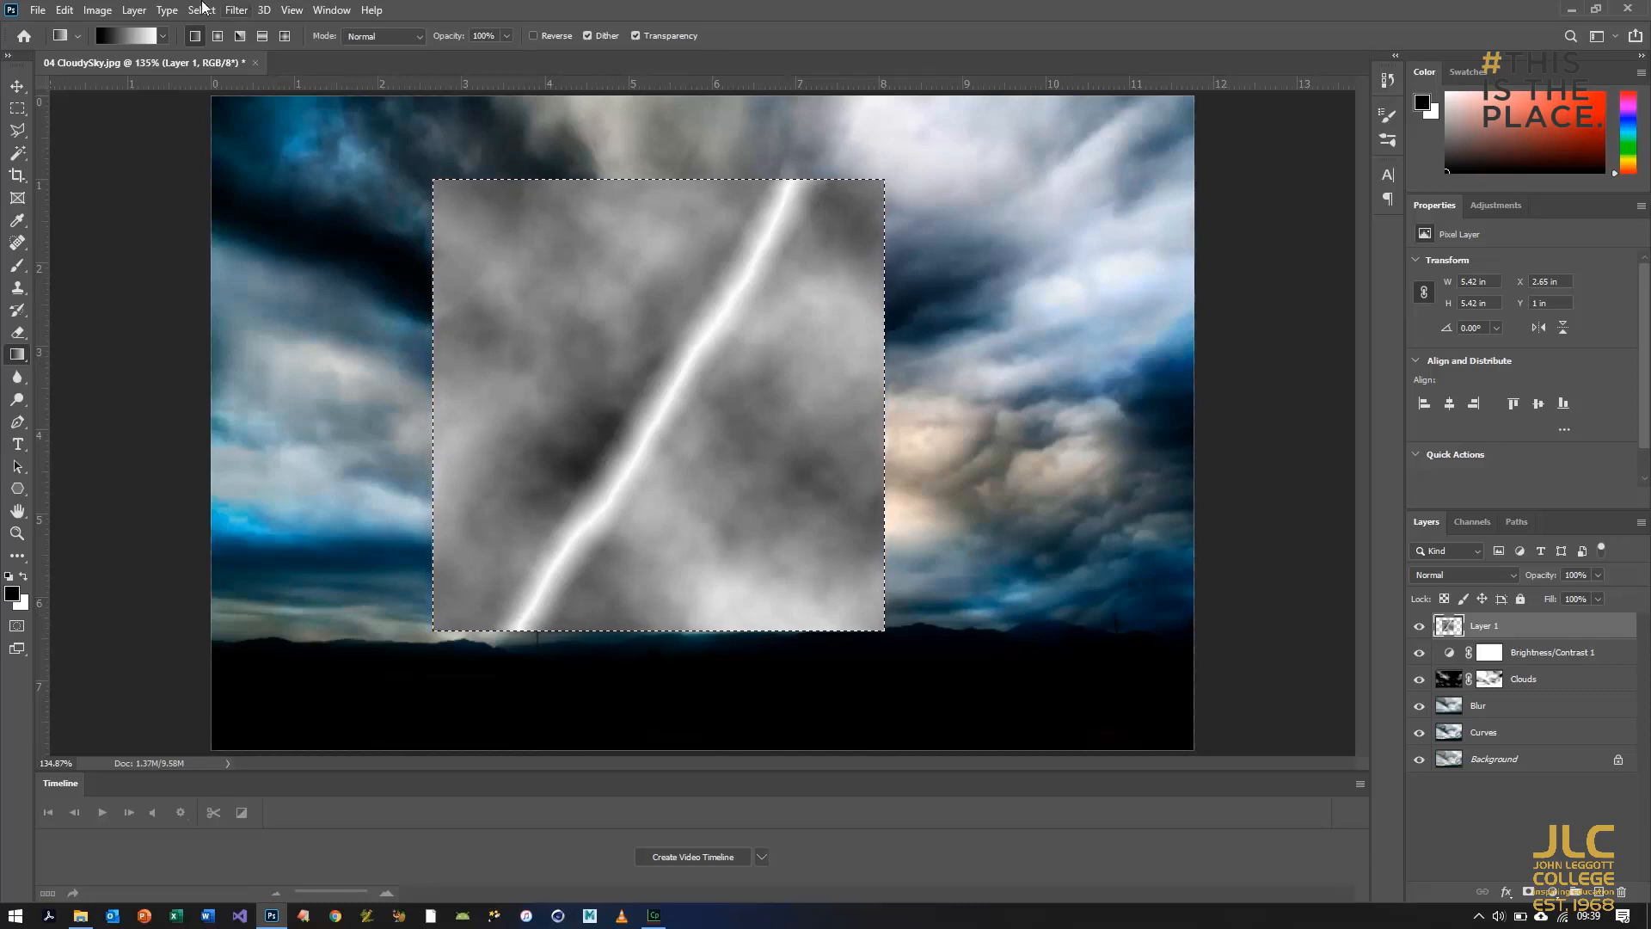
# Step: Apply a Levels adjustment to the square with a black input of 40 and a midtone input of 0.15
pyautogui.click(106, 10)
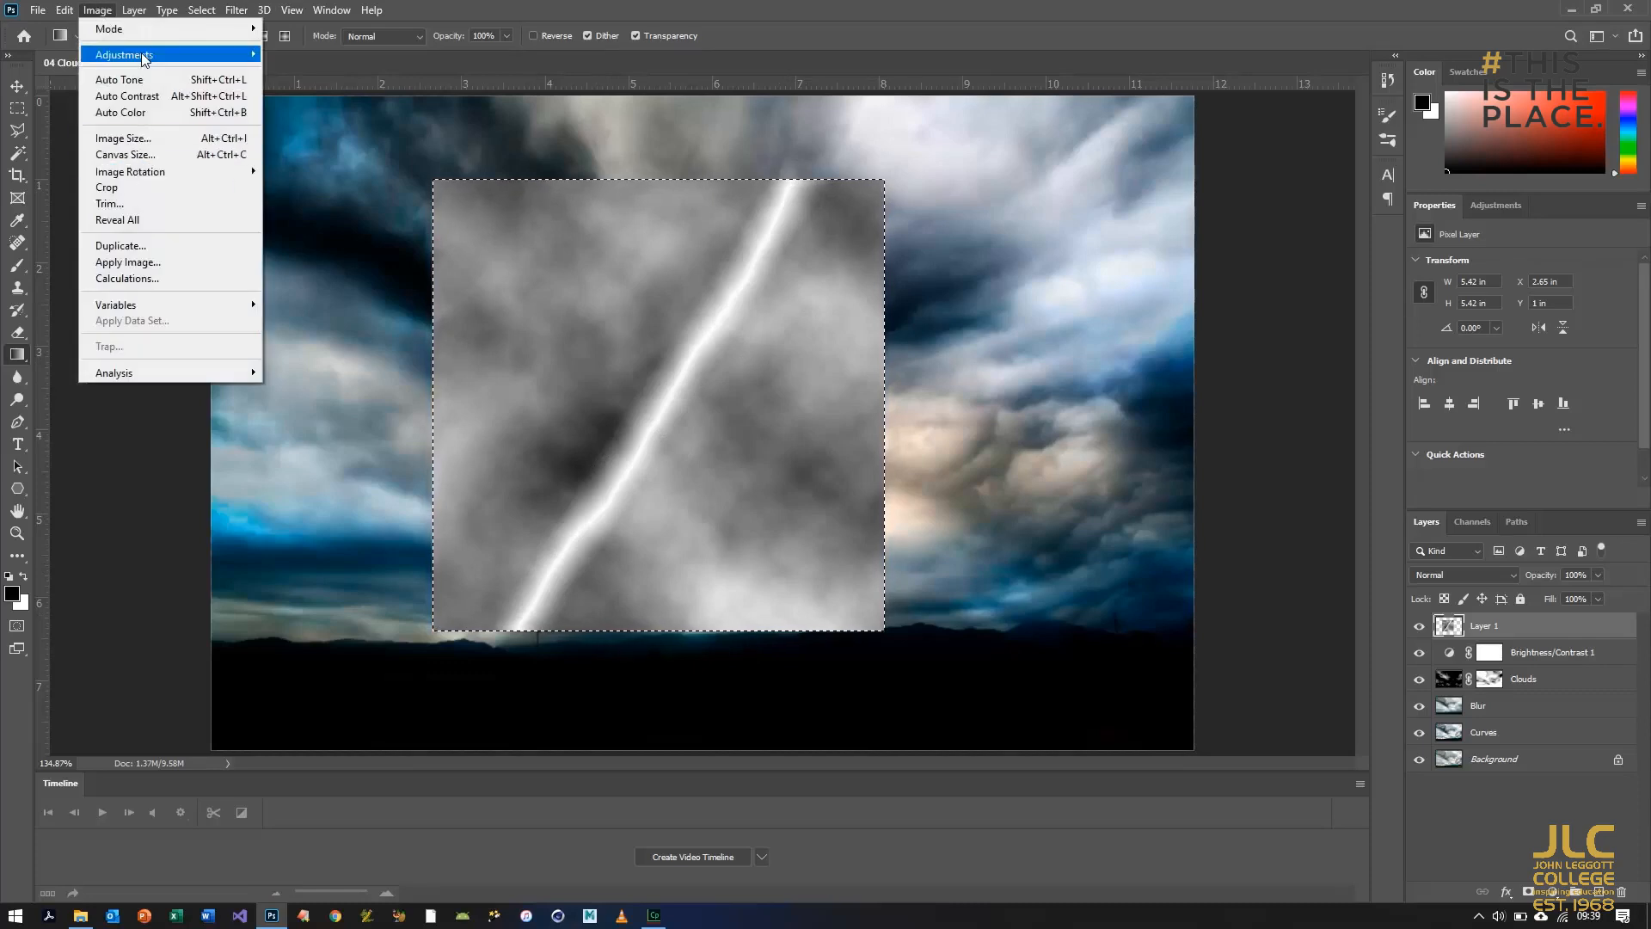
pyautogui.moveTo(141, 53)
pyautogui.click(370, 73)
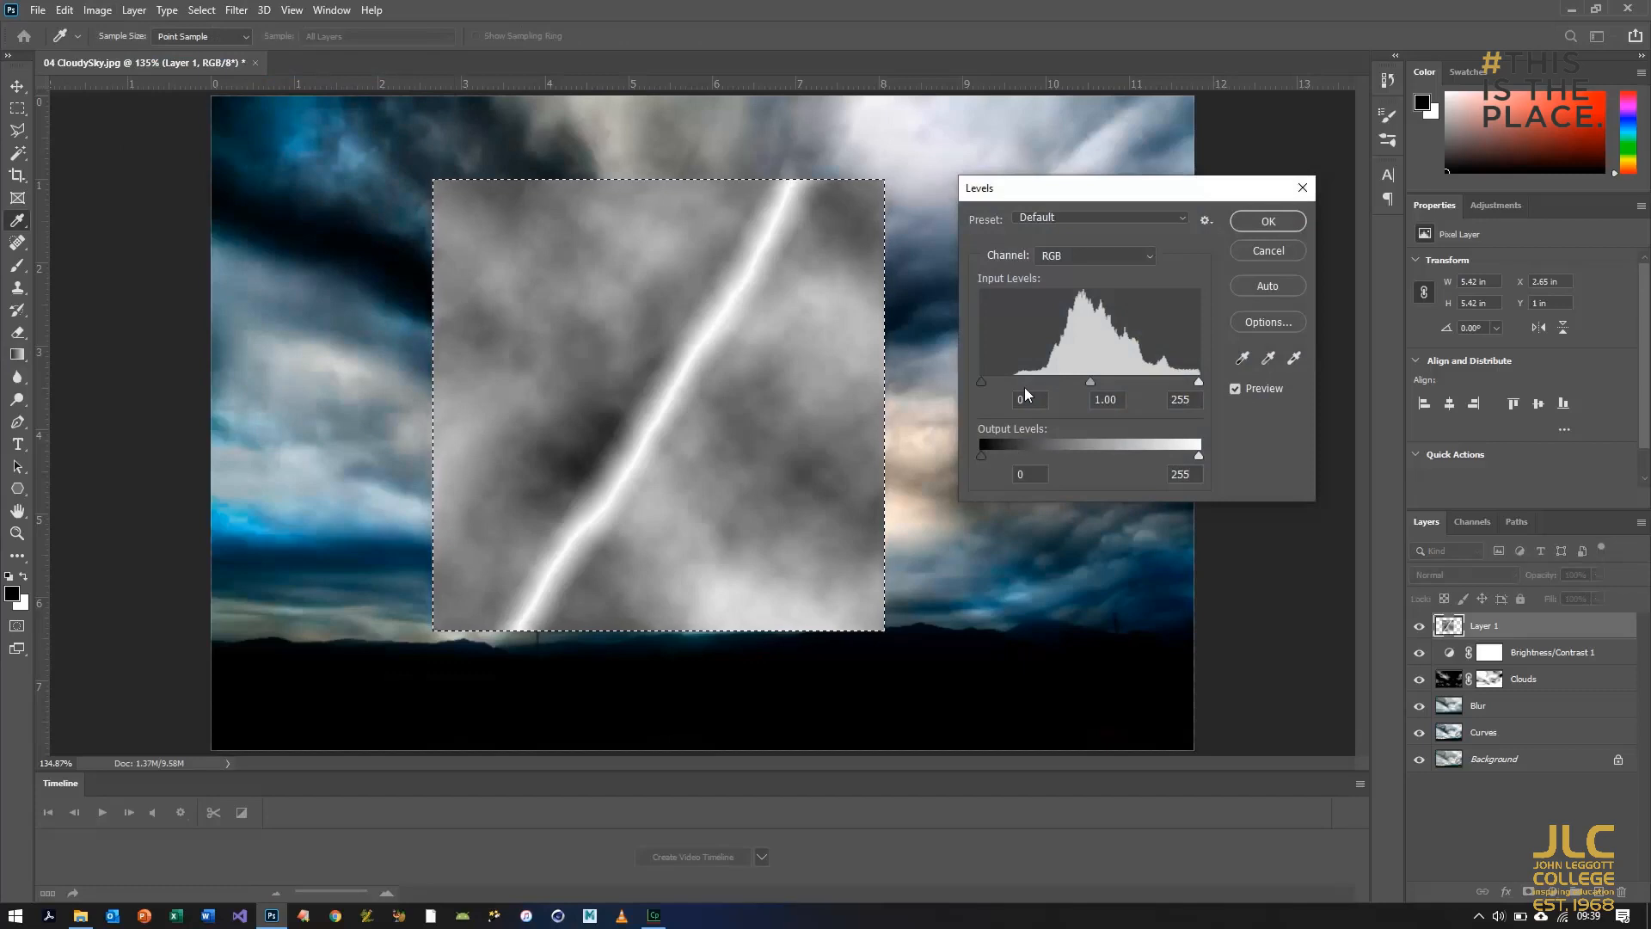
pyautogui.click(1027, 399)
pyautogui.write('40')
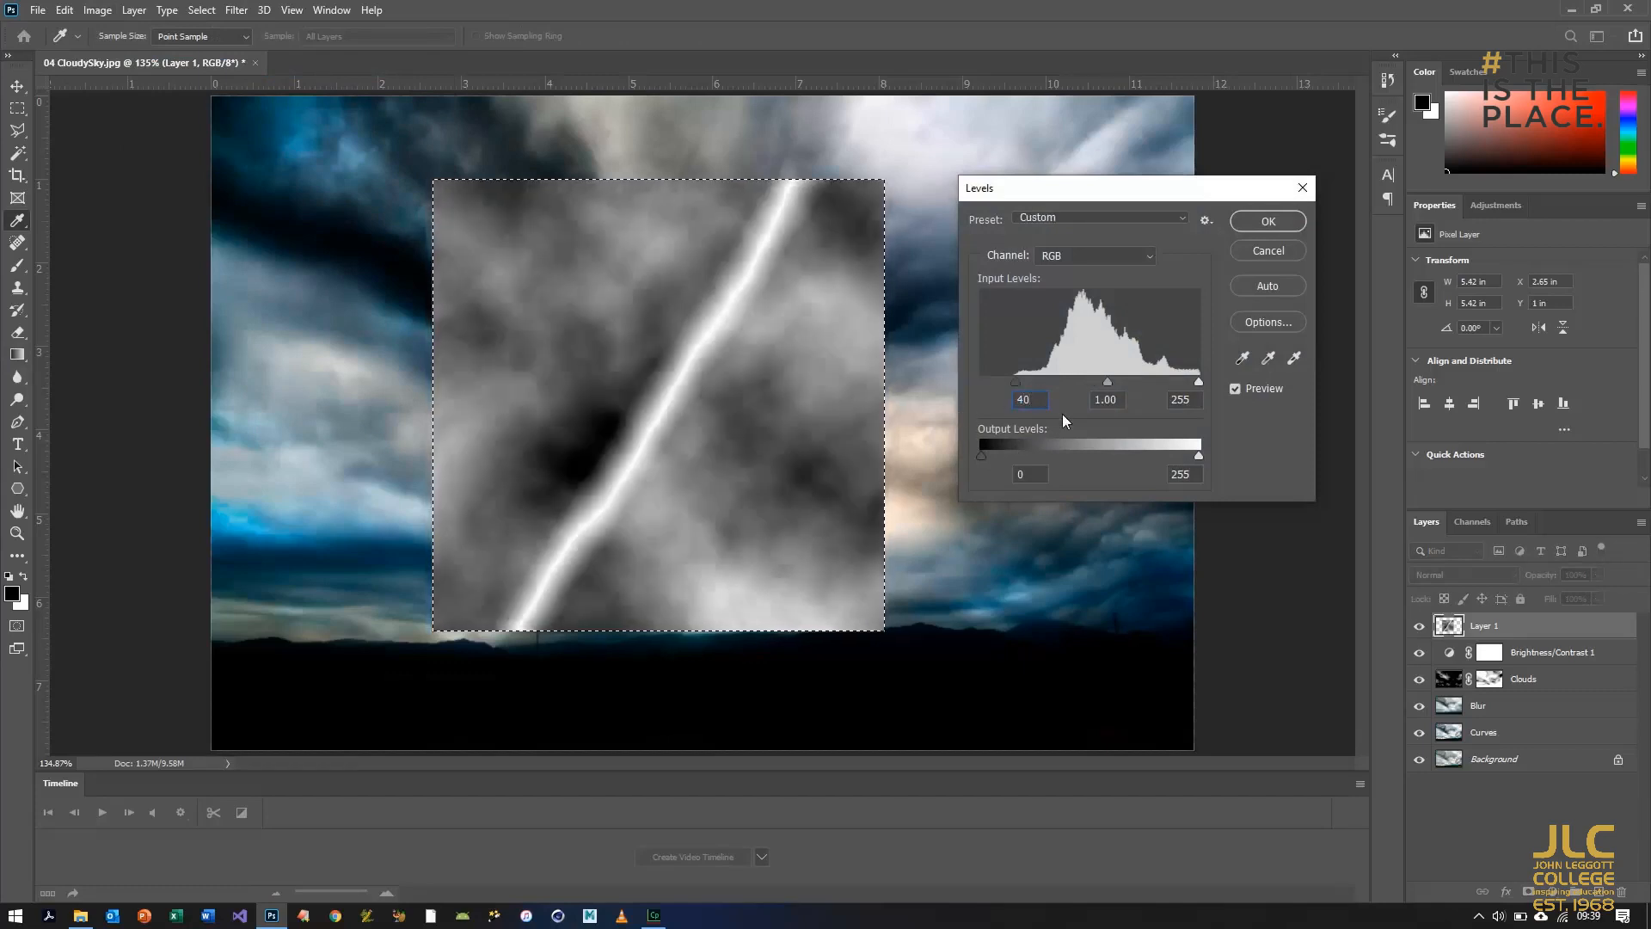
pyautogui.press('Tab')
pyautogui.write('0.15')
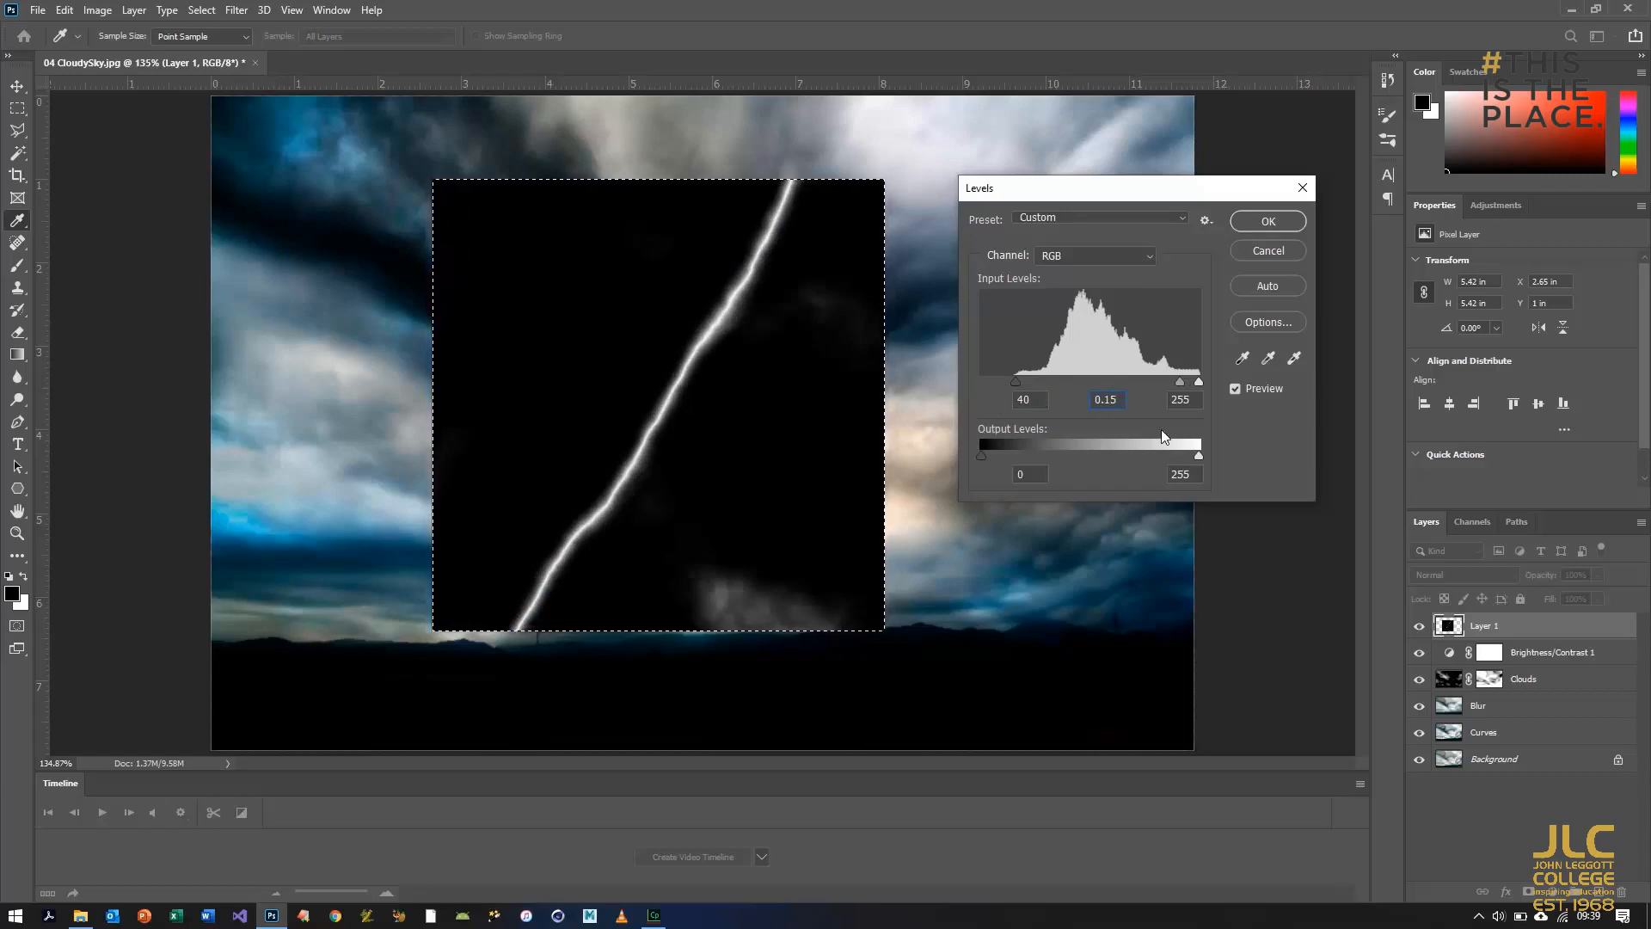
pyautogui.click(1268, 221)
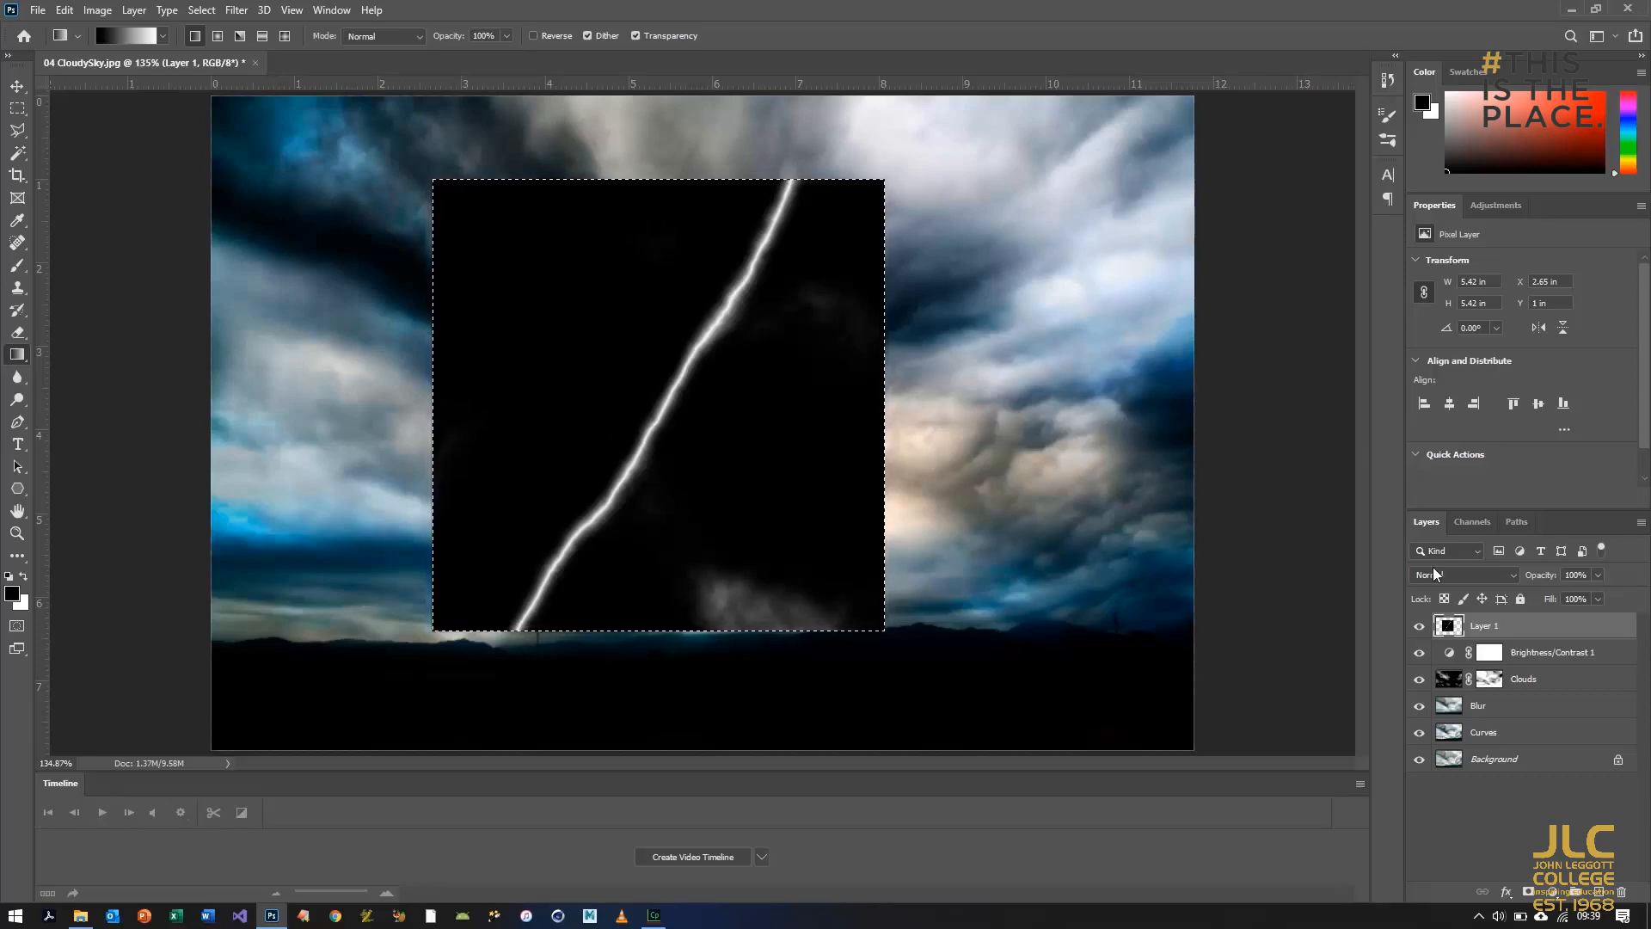
# Step: Deselect the square and set Layer 1's blend mode to Screen
pyautogui.hotkey('ctrl', 'd')
pyautogui.click(1481, 575)
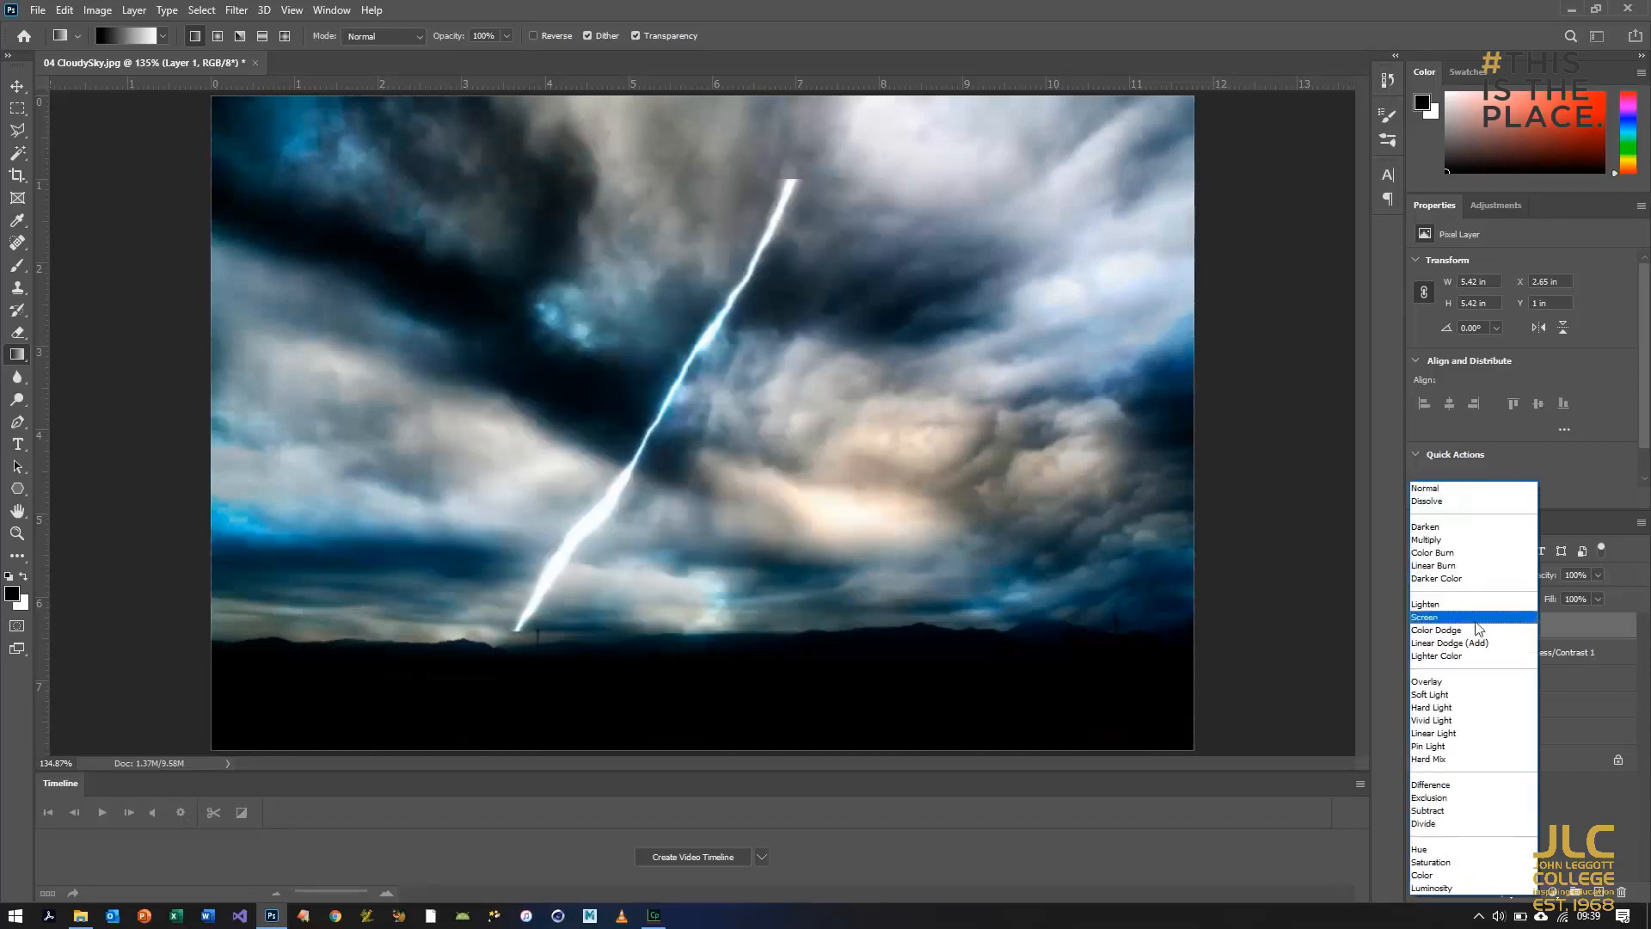
pyautogui.click(1440, 617)
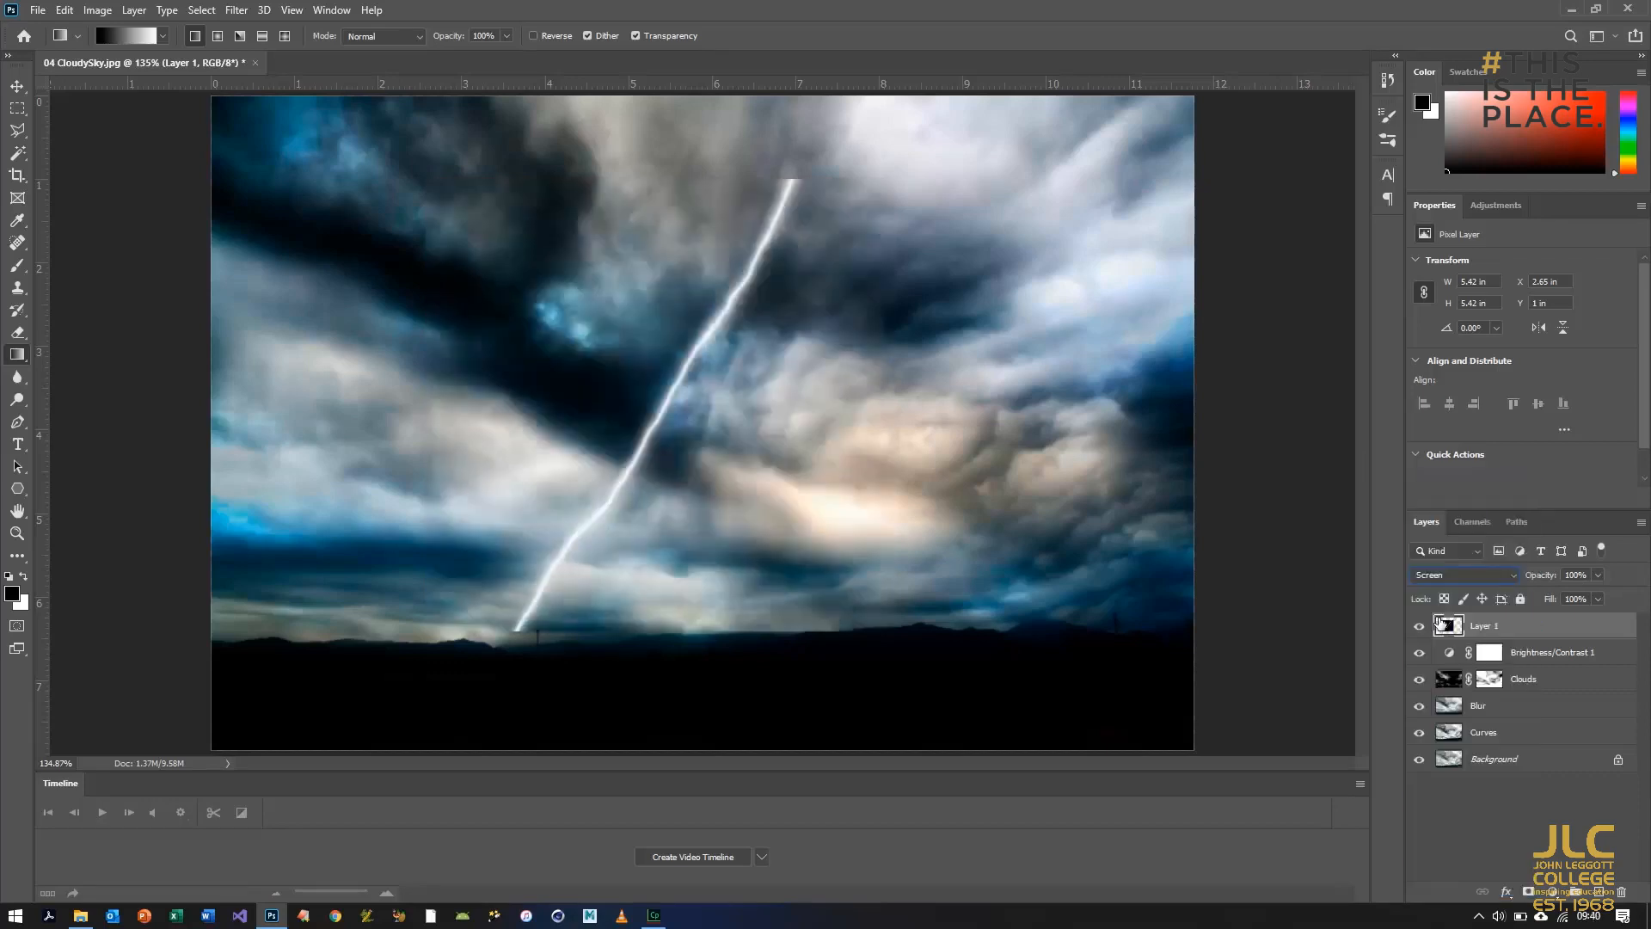
# Step: Free-transform Layer 1's lightning bolt to about 74% scale, rotate it about 7.8° clockwise, and move it down so its tip reaches the dark ground
pyautogui.click(65, 12)
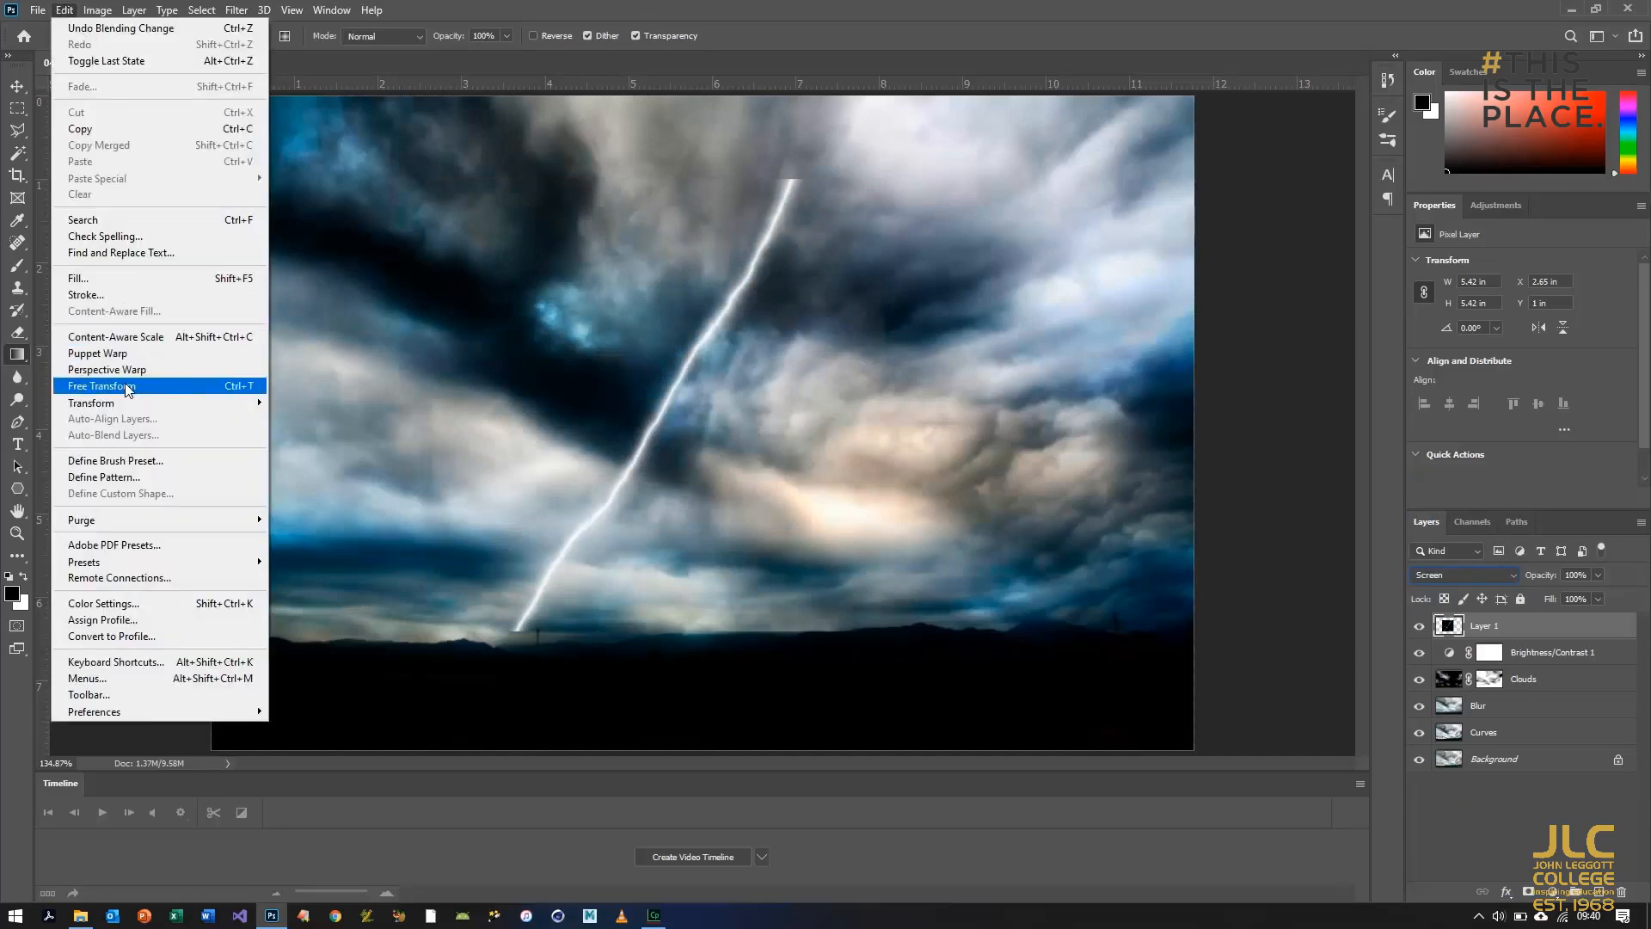
pyautogui.click(127, 387)
pyautogui.moveTo(902, 177); pyautogui.dragTo(750, 287)
pyautogui.moveTo(658, 391); pyautogui.dragTo(643, 456)
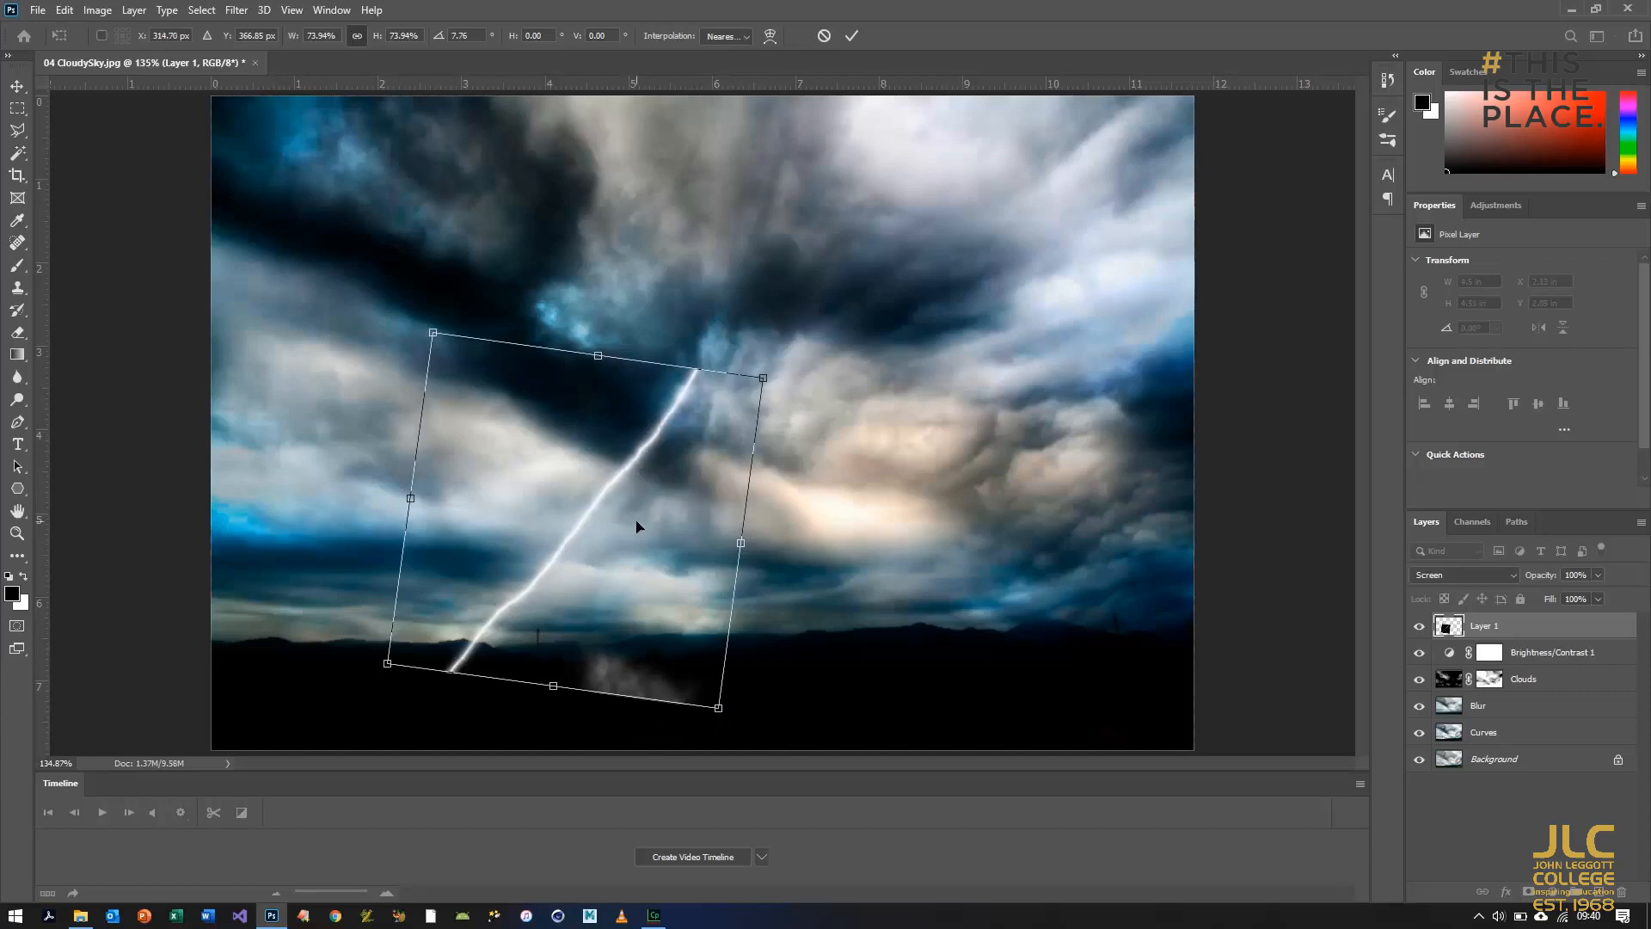
pyautogui.press('Return')
pyautogui.press('g')
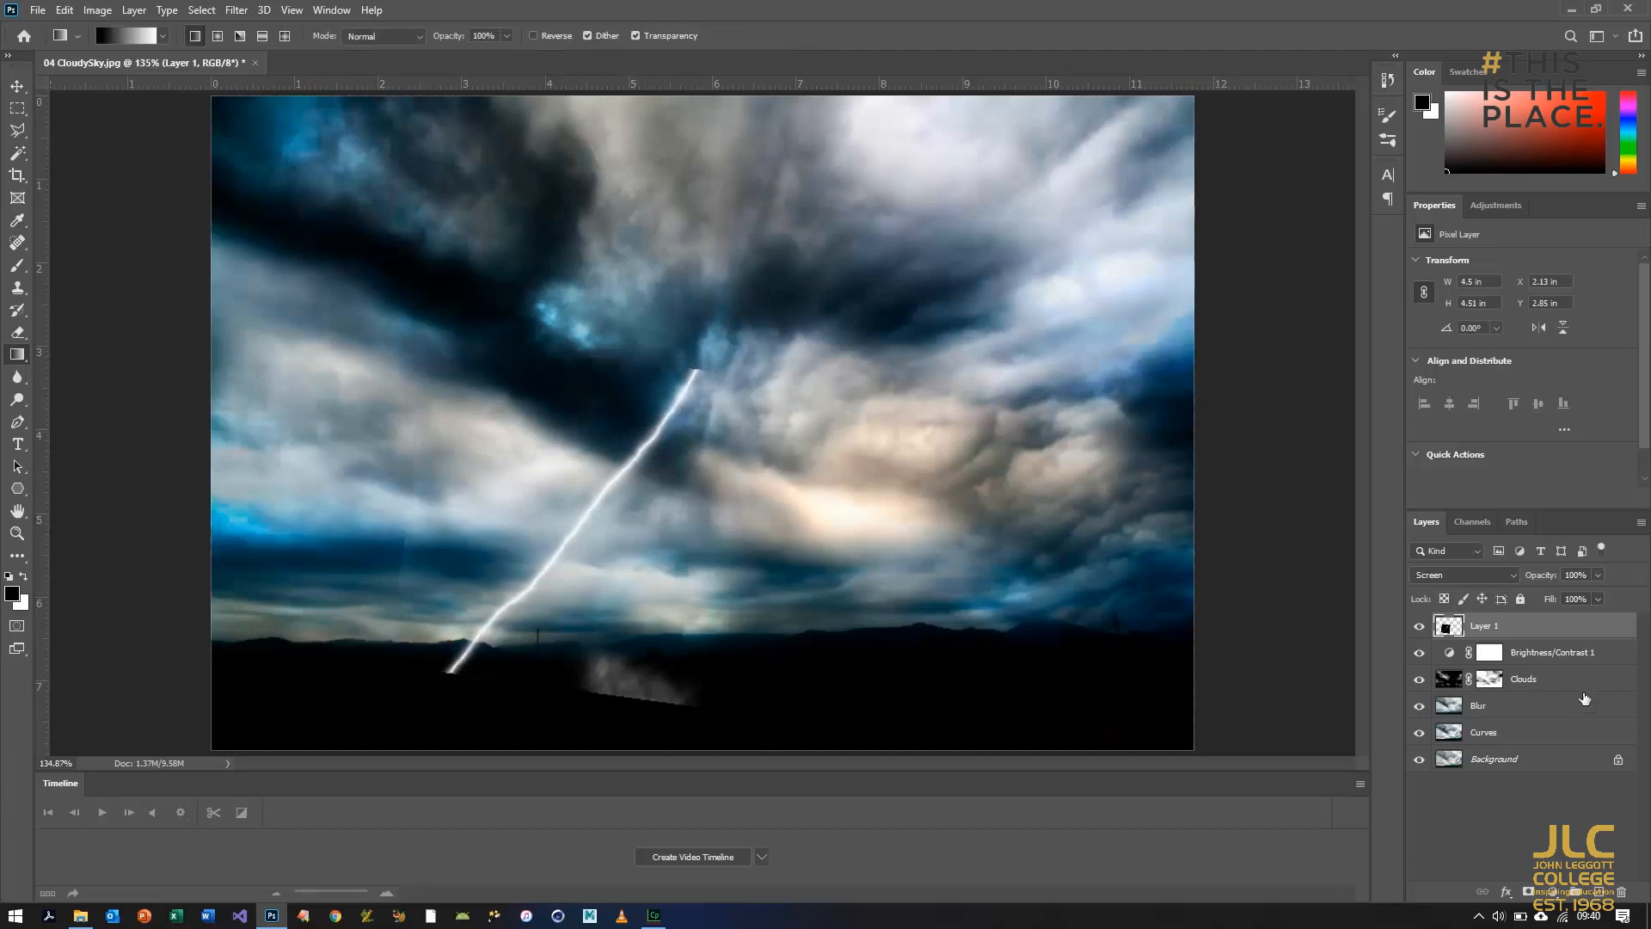
# Step: Add a layer mask to Layer 1 and set the soft brush size to 111 px
pyautogui.click(1532, 894)
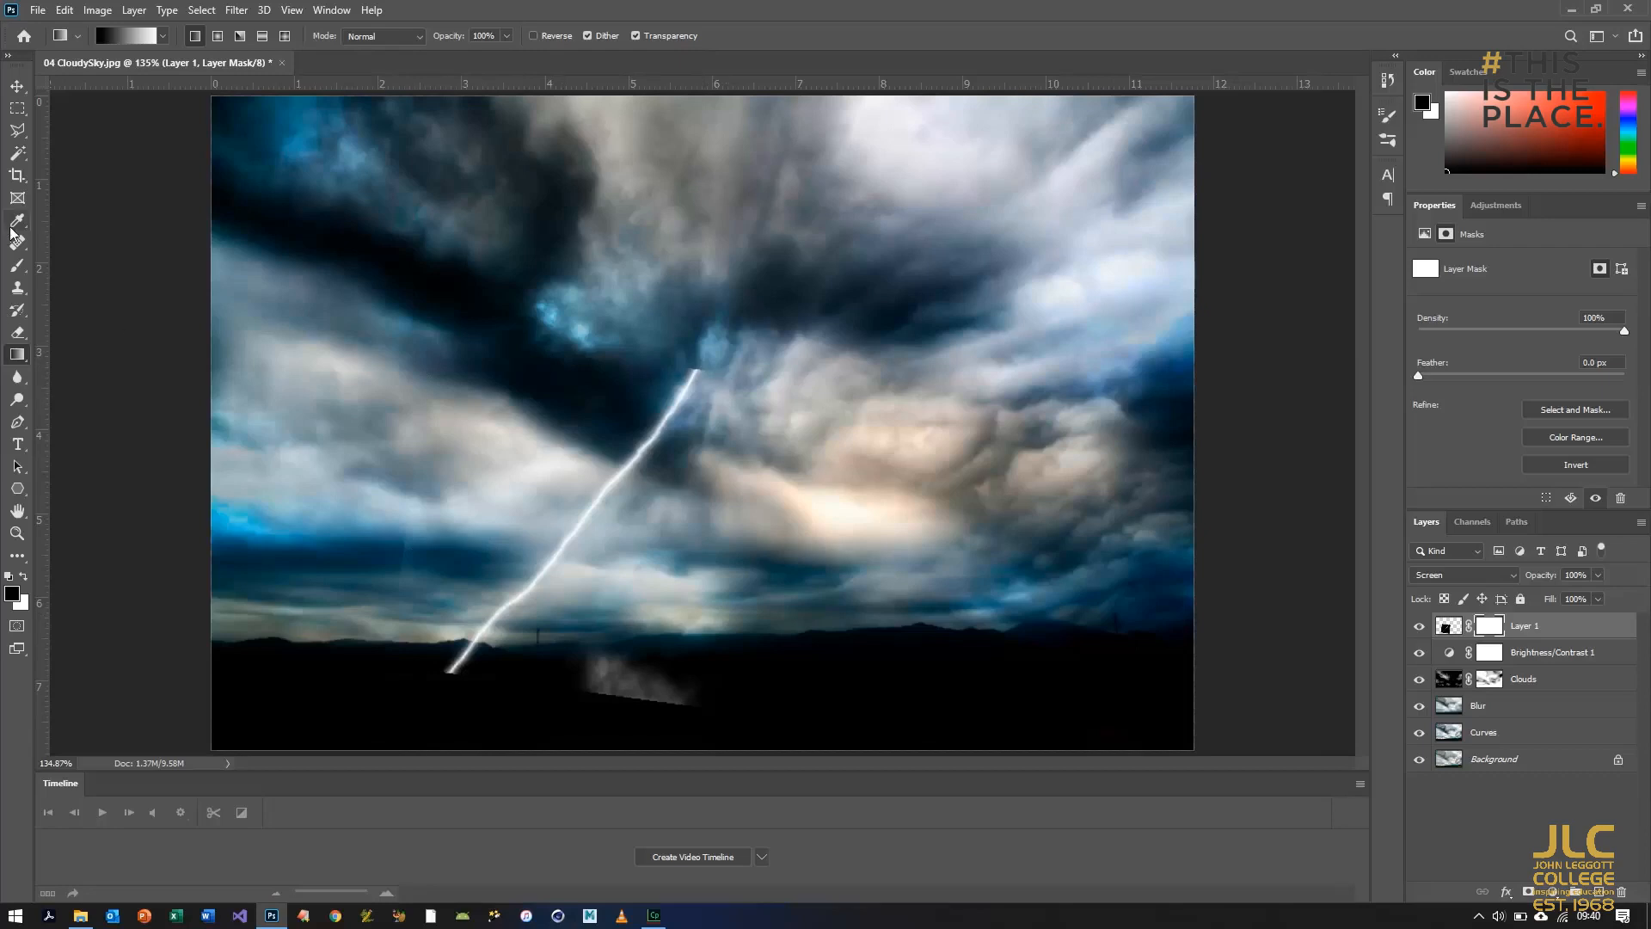
pyautogui.click(18, 266)
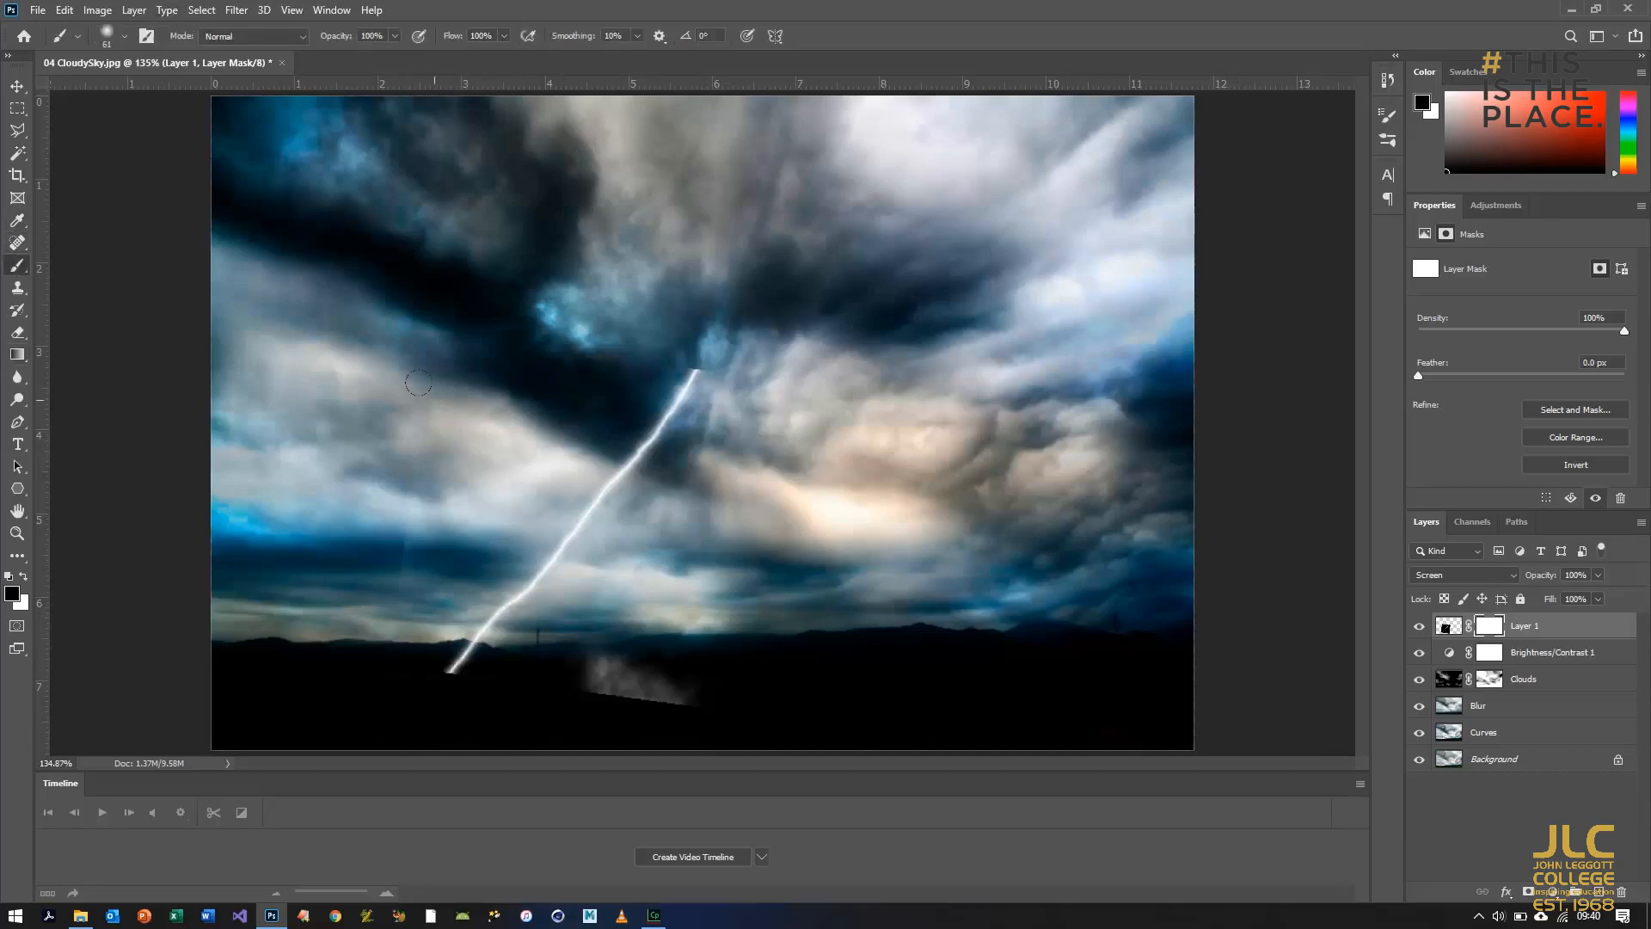
pyautogui.click(122, 38)
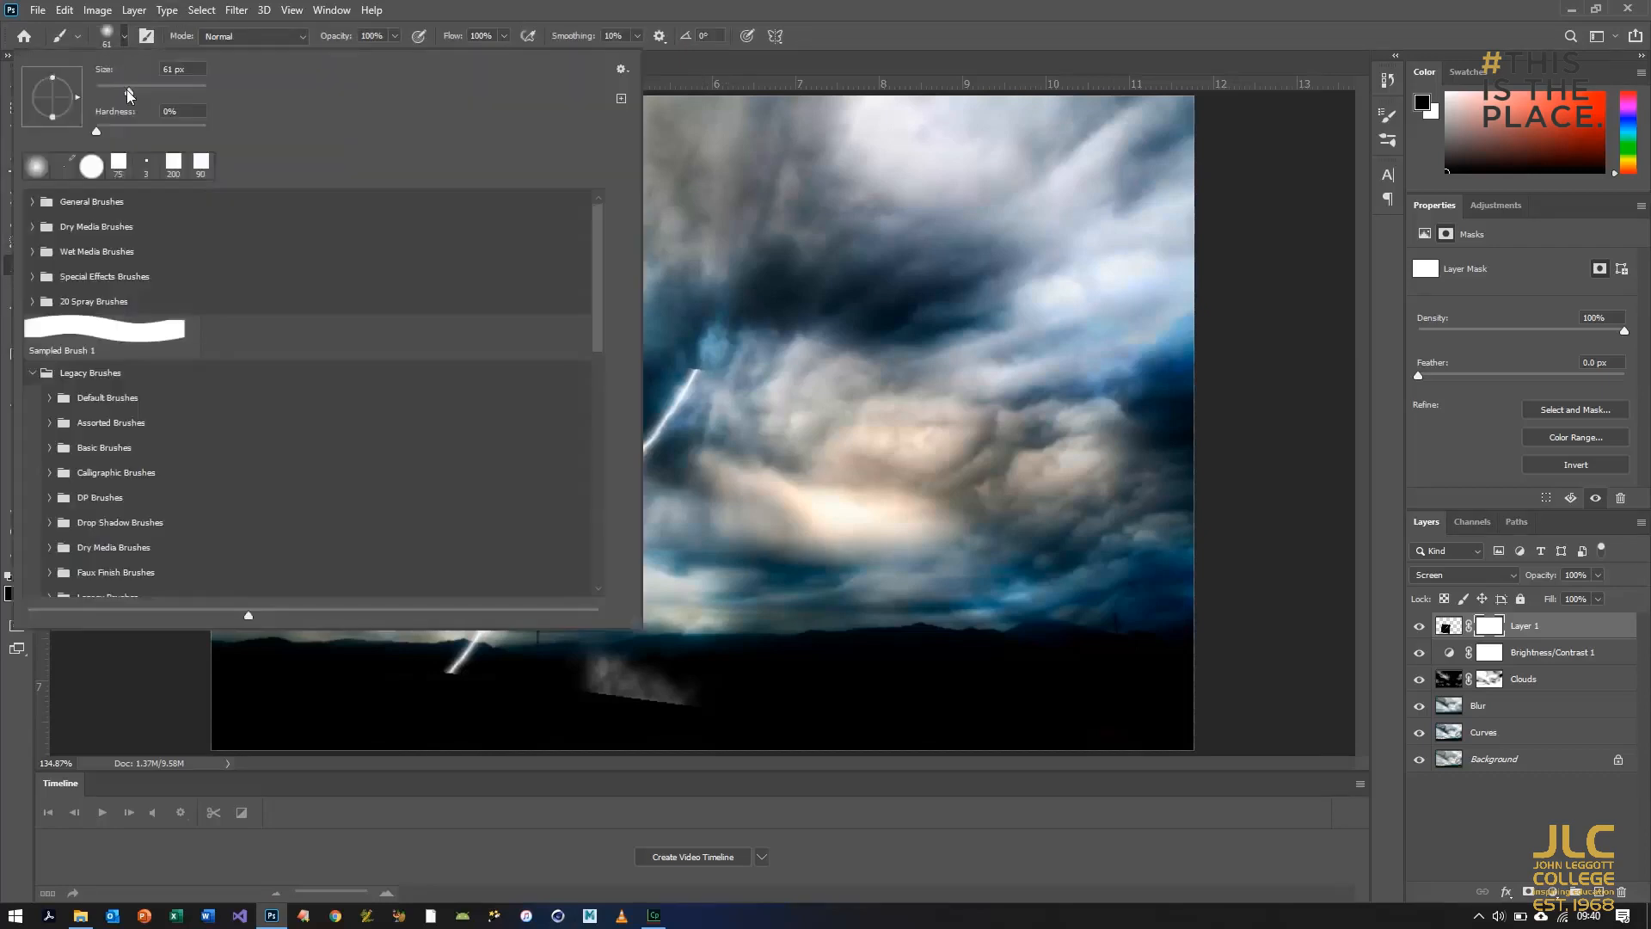
pyautogui.moveTo(151, 88); pyautogui.dragTo(161, 88)
pyautogui.click(125, 37)
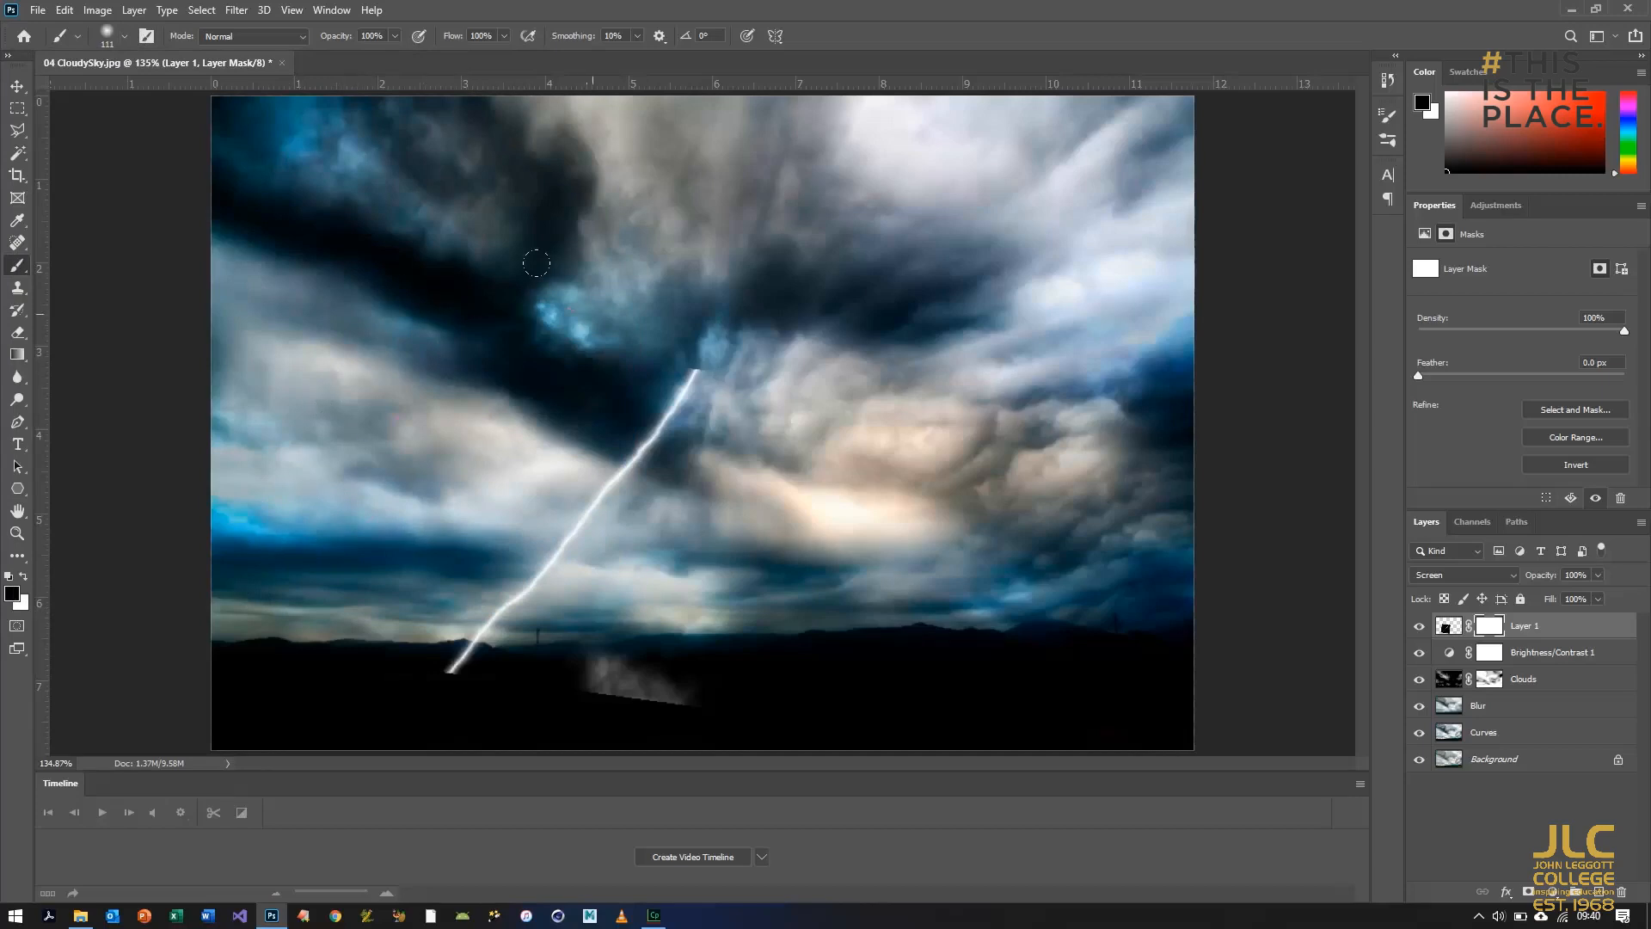
# Step: Paint black on Layer 1's mask to hide the leftover cloud patches around the bolt and soften its upper end
pyautogui.moveTo(802, 225); pyautogui.dragTo(815, 218)
pyautogui.moveTo(720, 656)
pyautogui.mouseDown()
pyautogui.moveTo(632, 679)
pyautogui.moveTo(669, 685)
pyautogui.mouseUp()
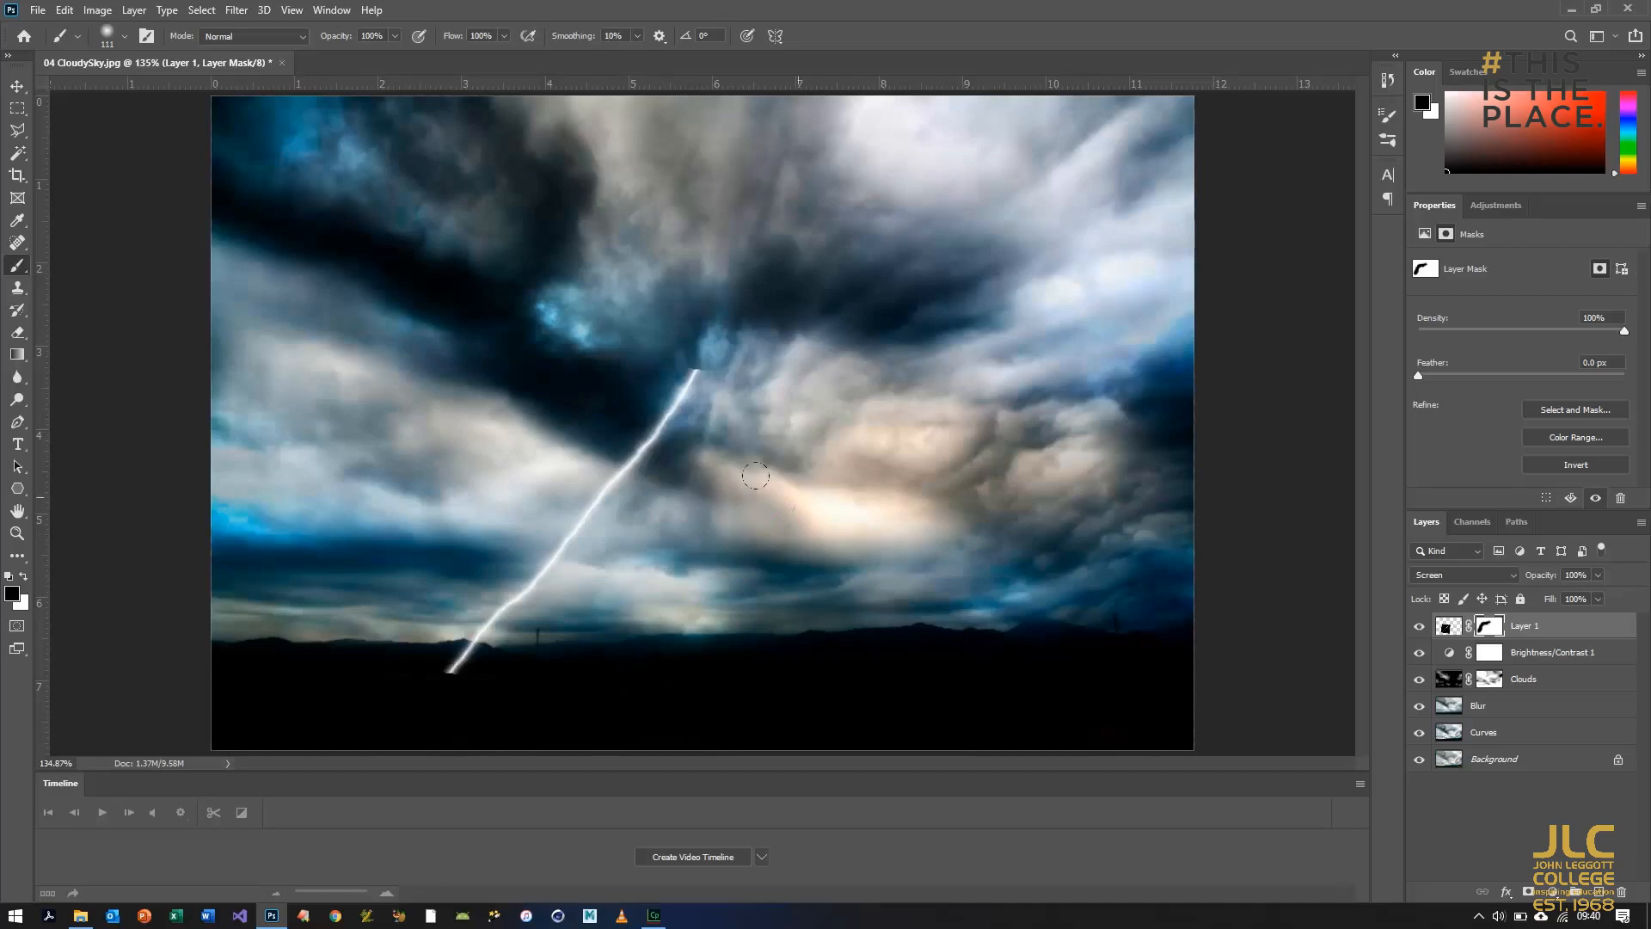
pyautogui.moveTo(815, 322); pyautogui.dragTo(768, 336)
# Step: Reduce the brush to 34 px and mask out the bolt's lower tip where it overlaps the dark ground
pyautogui.click(125, 36)
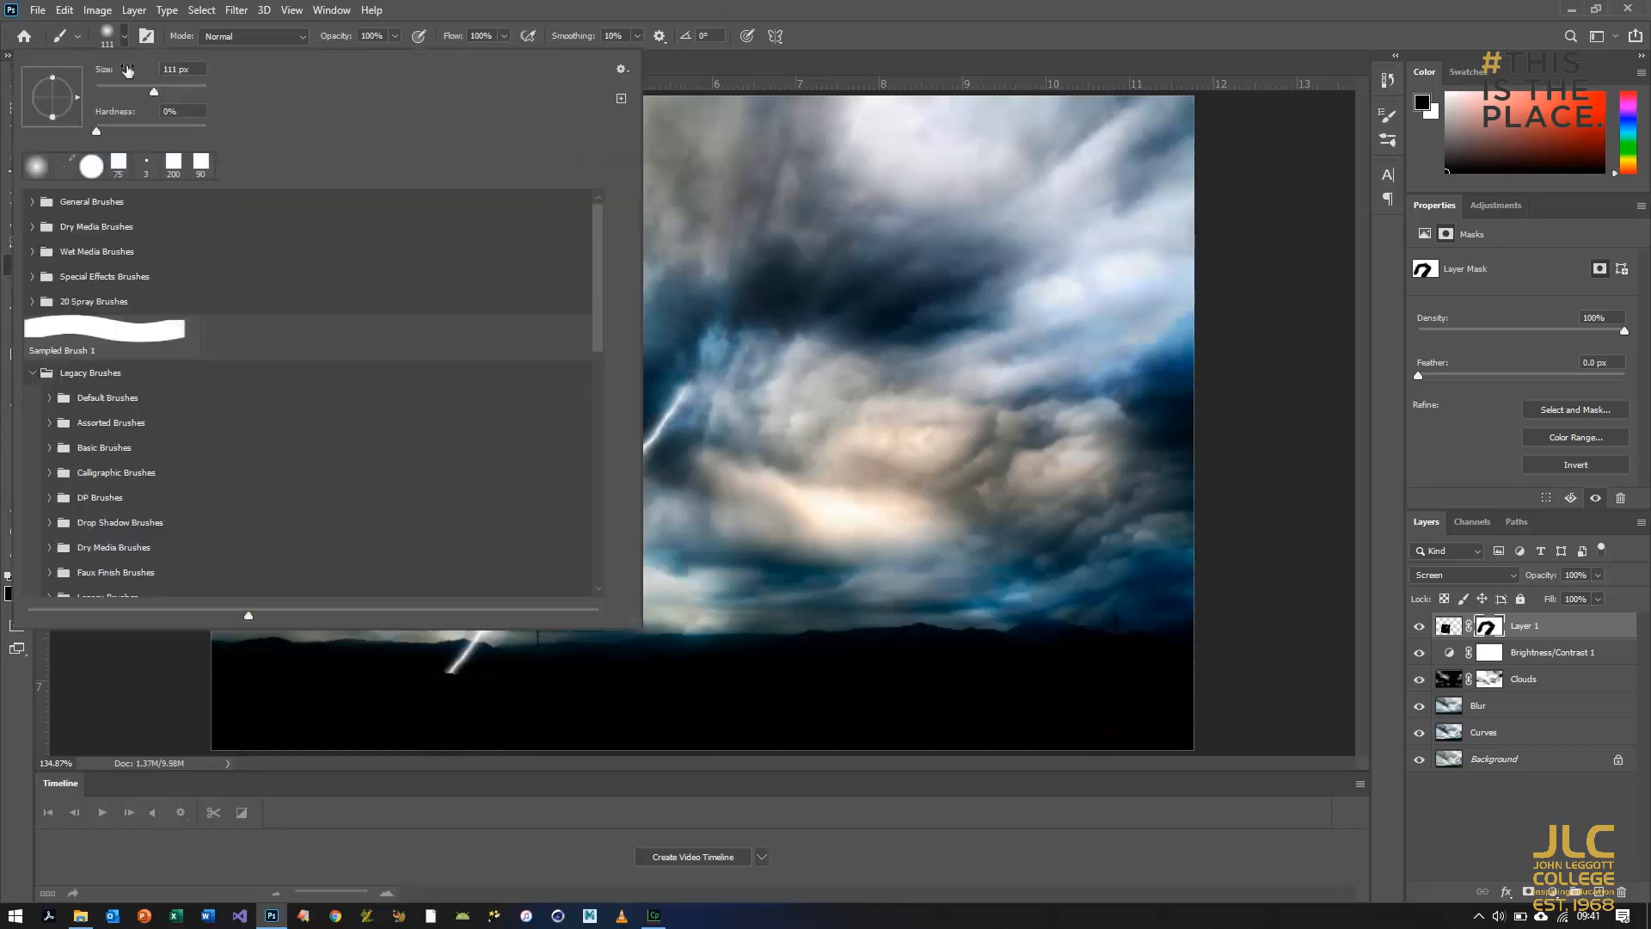
pyautogui.click(114, 83)
pyautogui.click(125, 36)
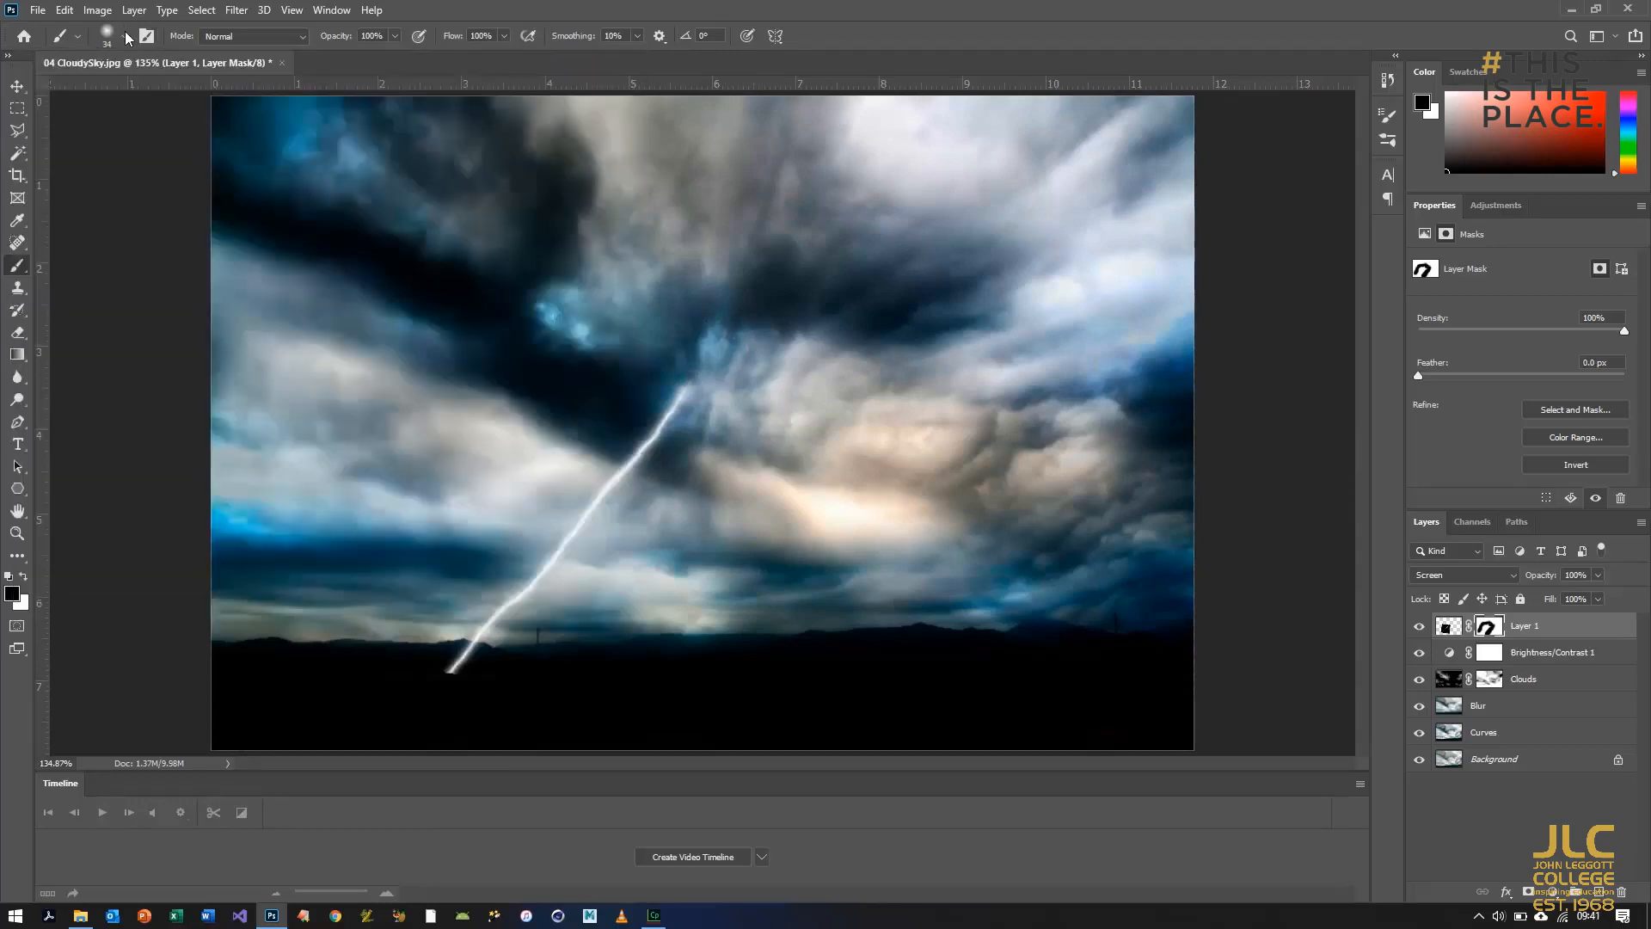
pyautogui.moveTo(442, 681)
pyautogui.mouseDown()
pyautogui.moveTo(475, 672)
pyautogui.moveTo(469, 659)
pyautogui.mouseUp()
# Step: Create a new layer and make a square marquee selection about 5.06 in wide around the first bolt
pyautogui.click(1599, 891)
pyautogui.click(18, 108)
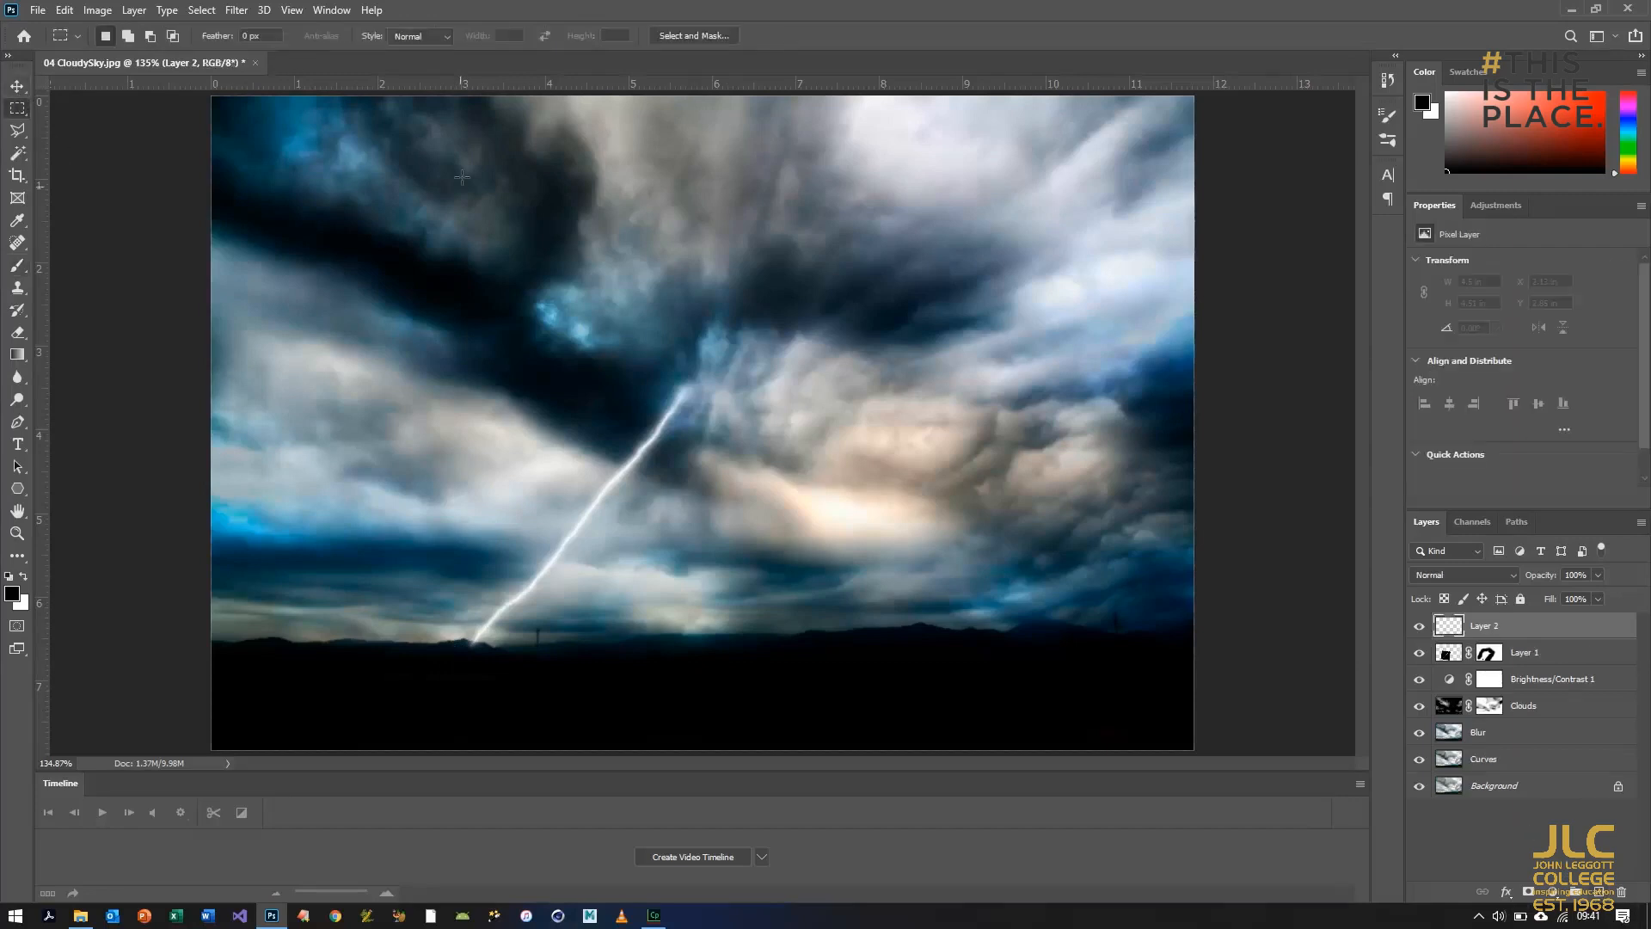
pyautogui.moveTo(381, 186); pyautogui.dragTo(800, 629)
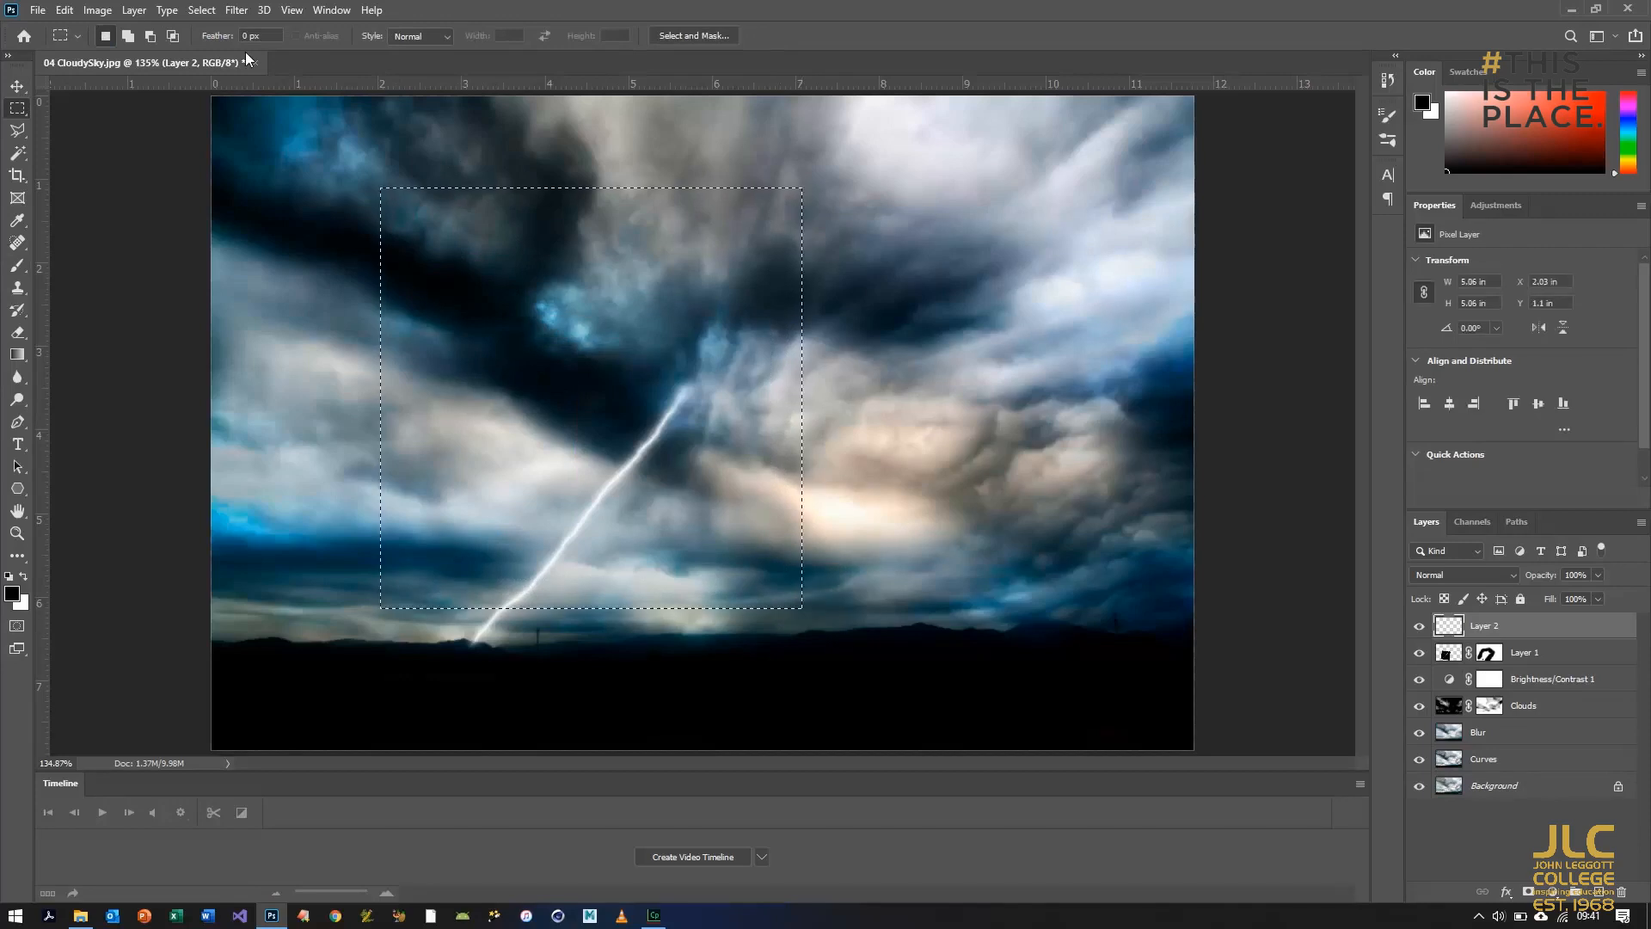
# Step: Draw a short diagonal black-to-white gradient through the middle of the square selection and render Difference Clouds on it
pyautogui.click(17, 355)
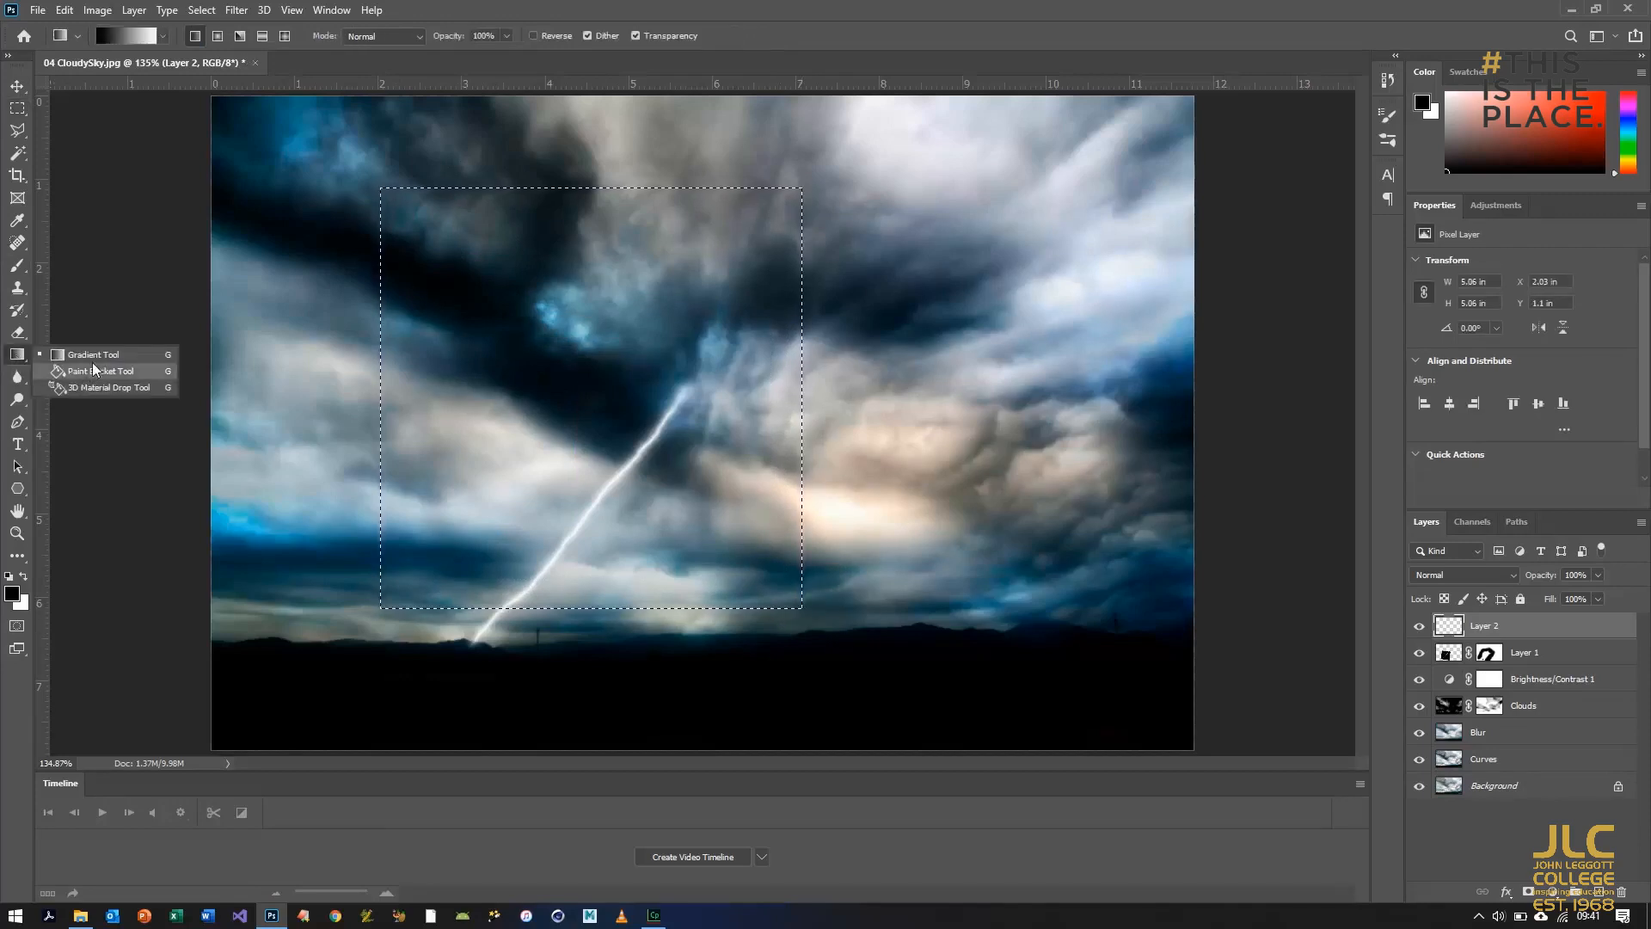
pyautogui.click(95, 359)
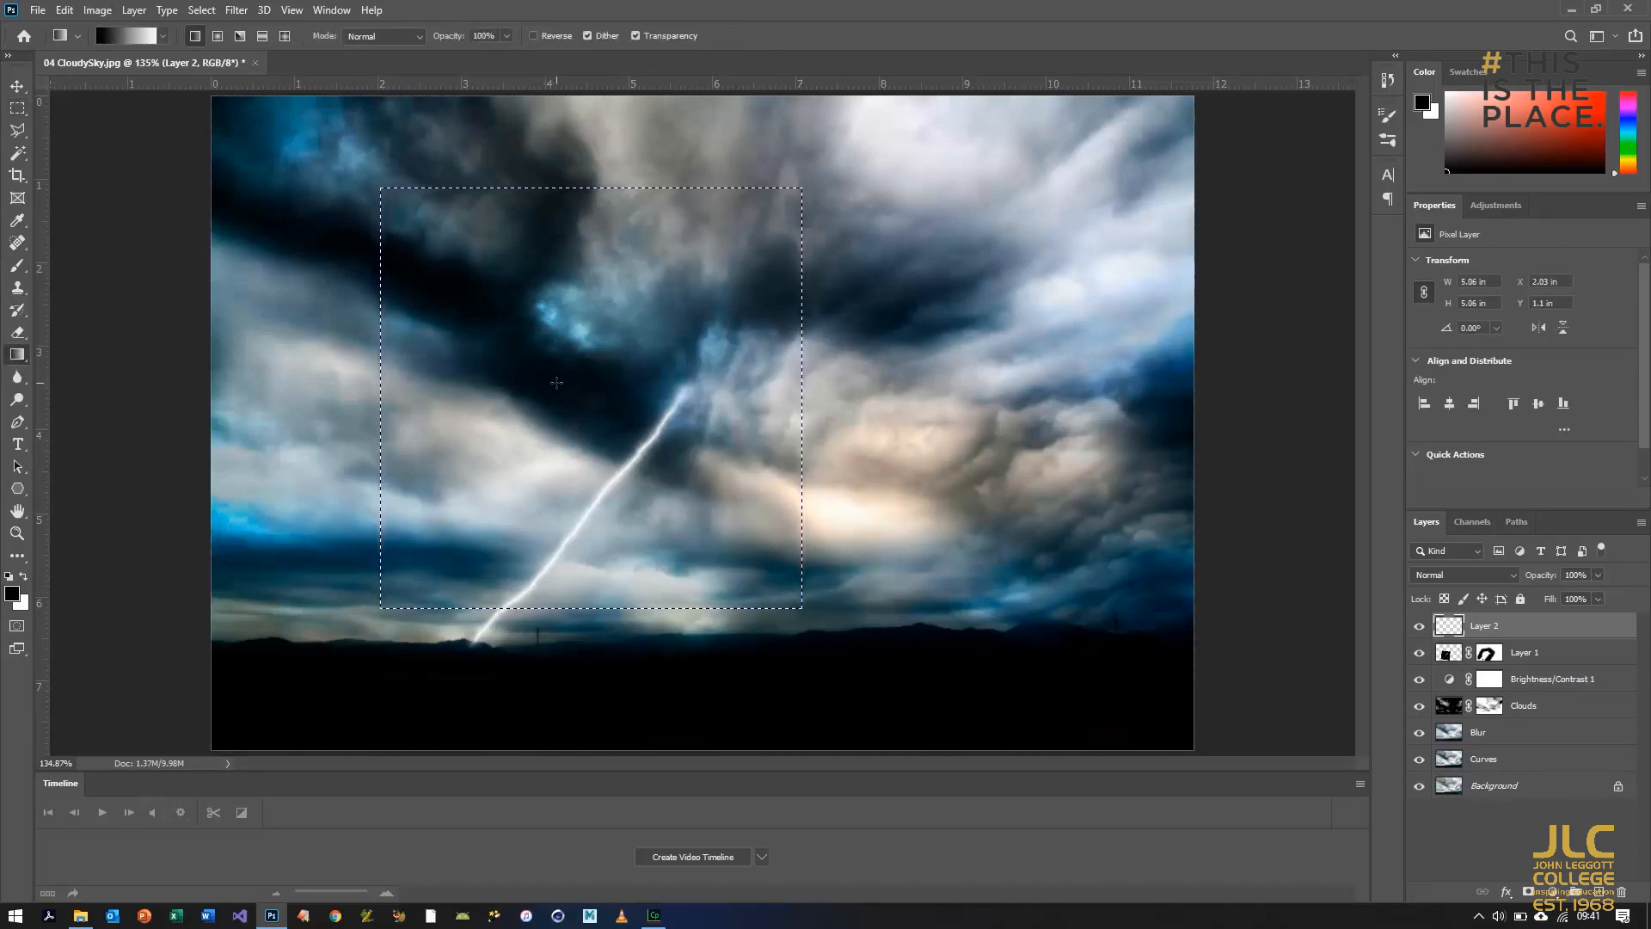
pyautogui.moveTo(556, 382); pyautogui.dragTo(602, 408)
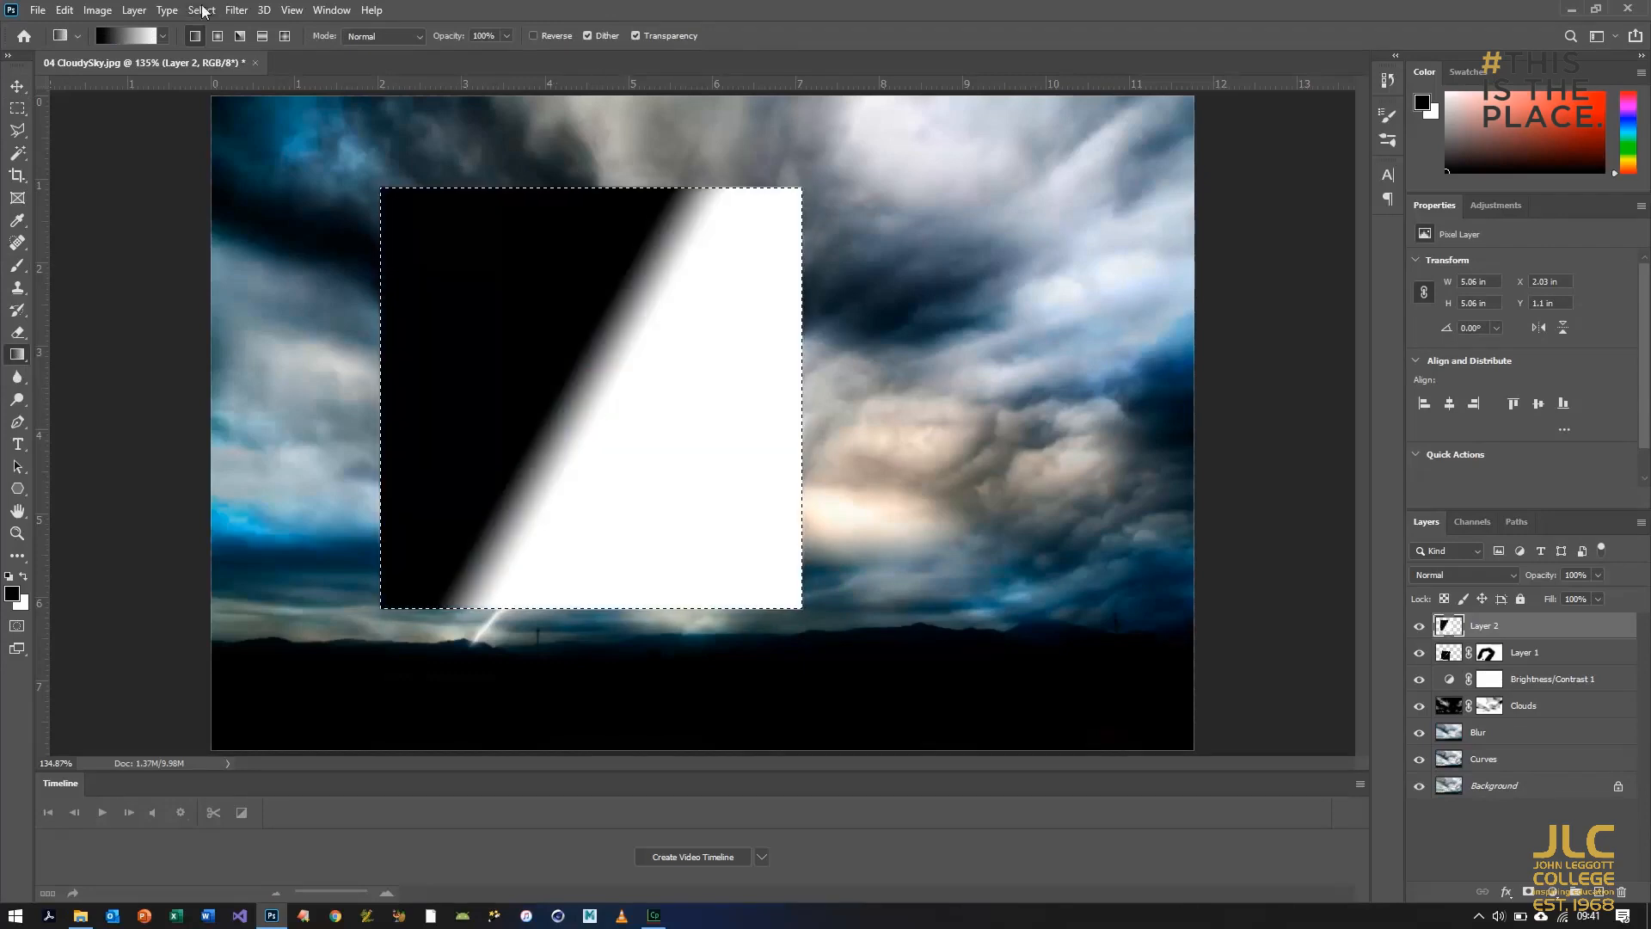
pyautogui.click(237, 9)
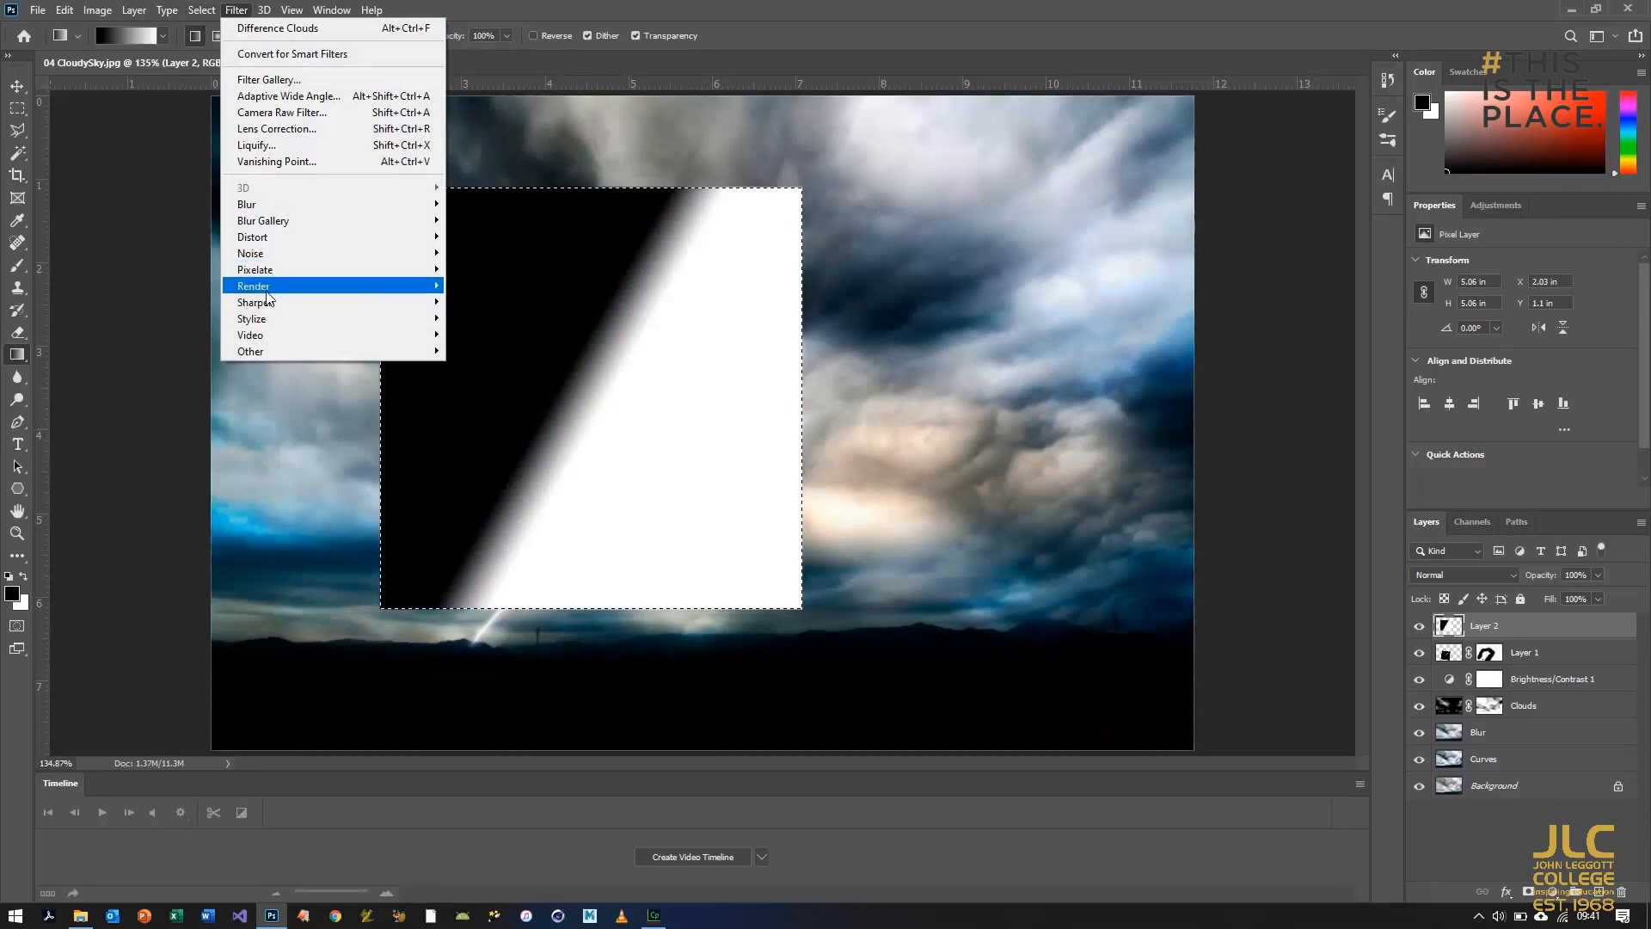
pyautogui.moveTo(267, 291)
pyautogui.click(504, 368)
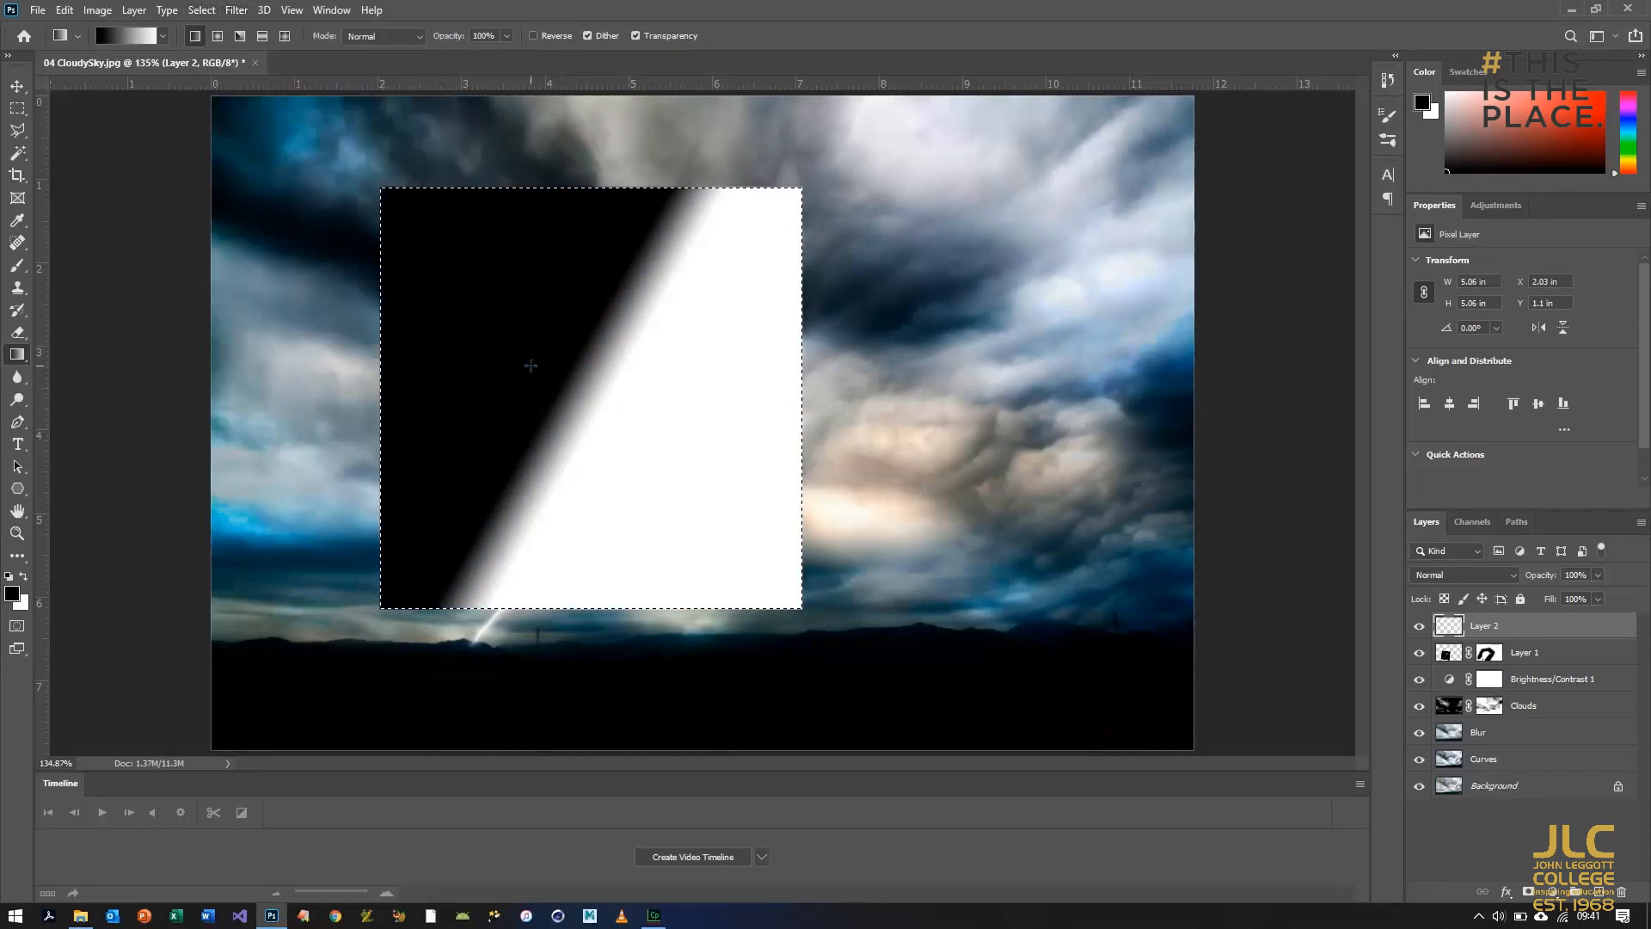
# Step: Invert the colours of the rendered clouds square on Layer 2
pyautogui.click(96, 10)
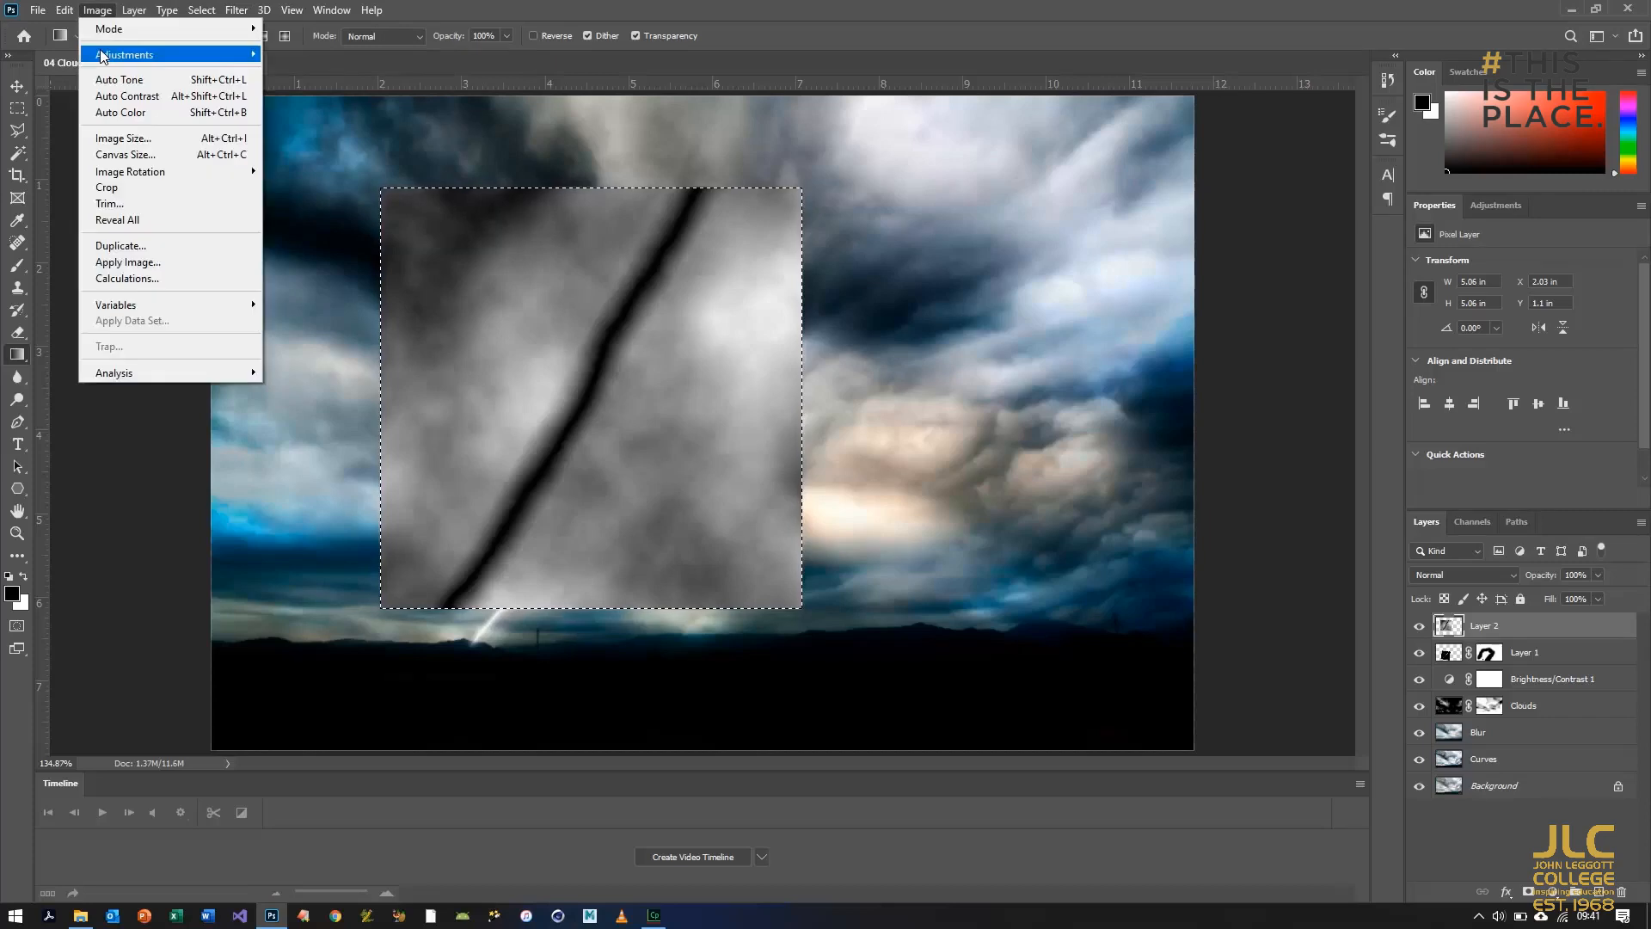
pyautogui.moveTo(101, 56)
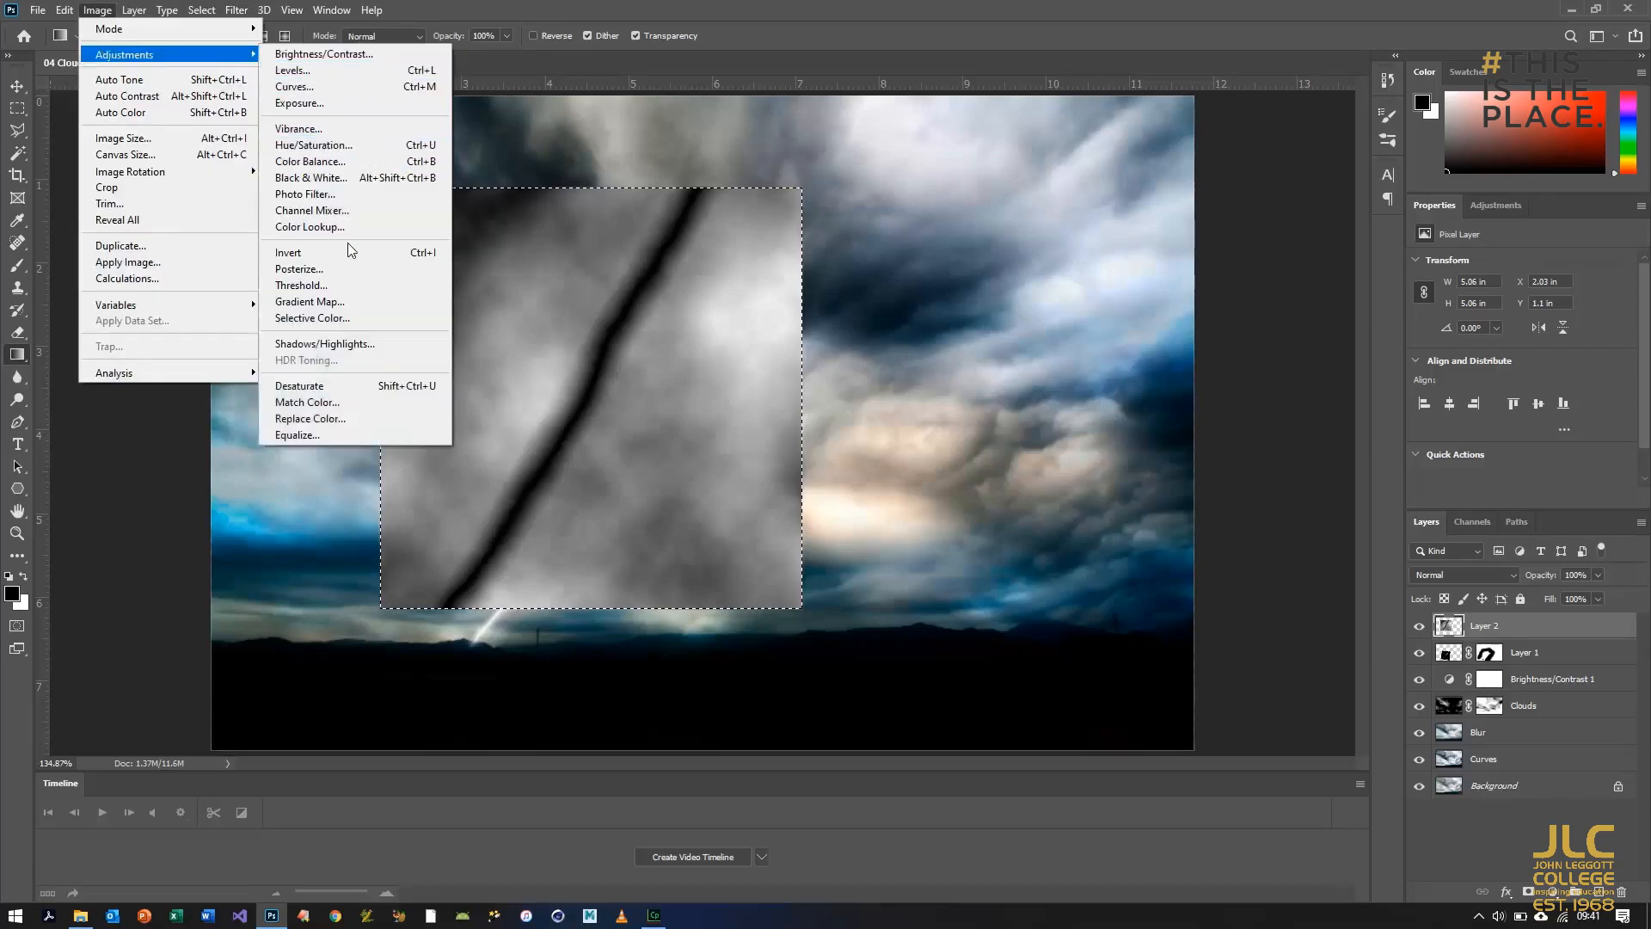
pyautogui.click(347, 266)
# Step: Apply a Levels adjustment to Layer 2's square with a black input of 40 and a midtone input of 0.15
pyautogui.click(97, 11)
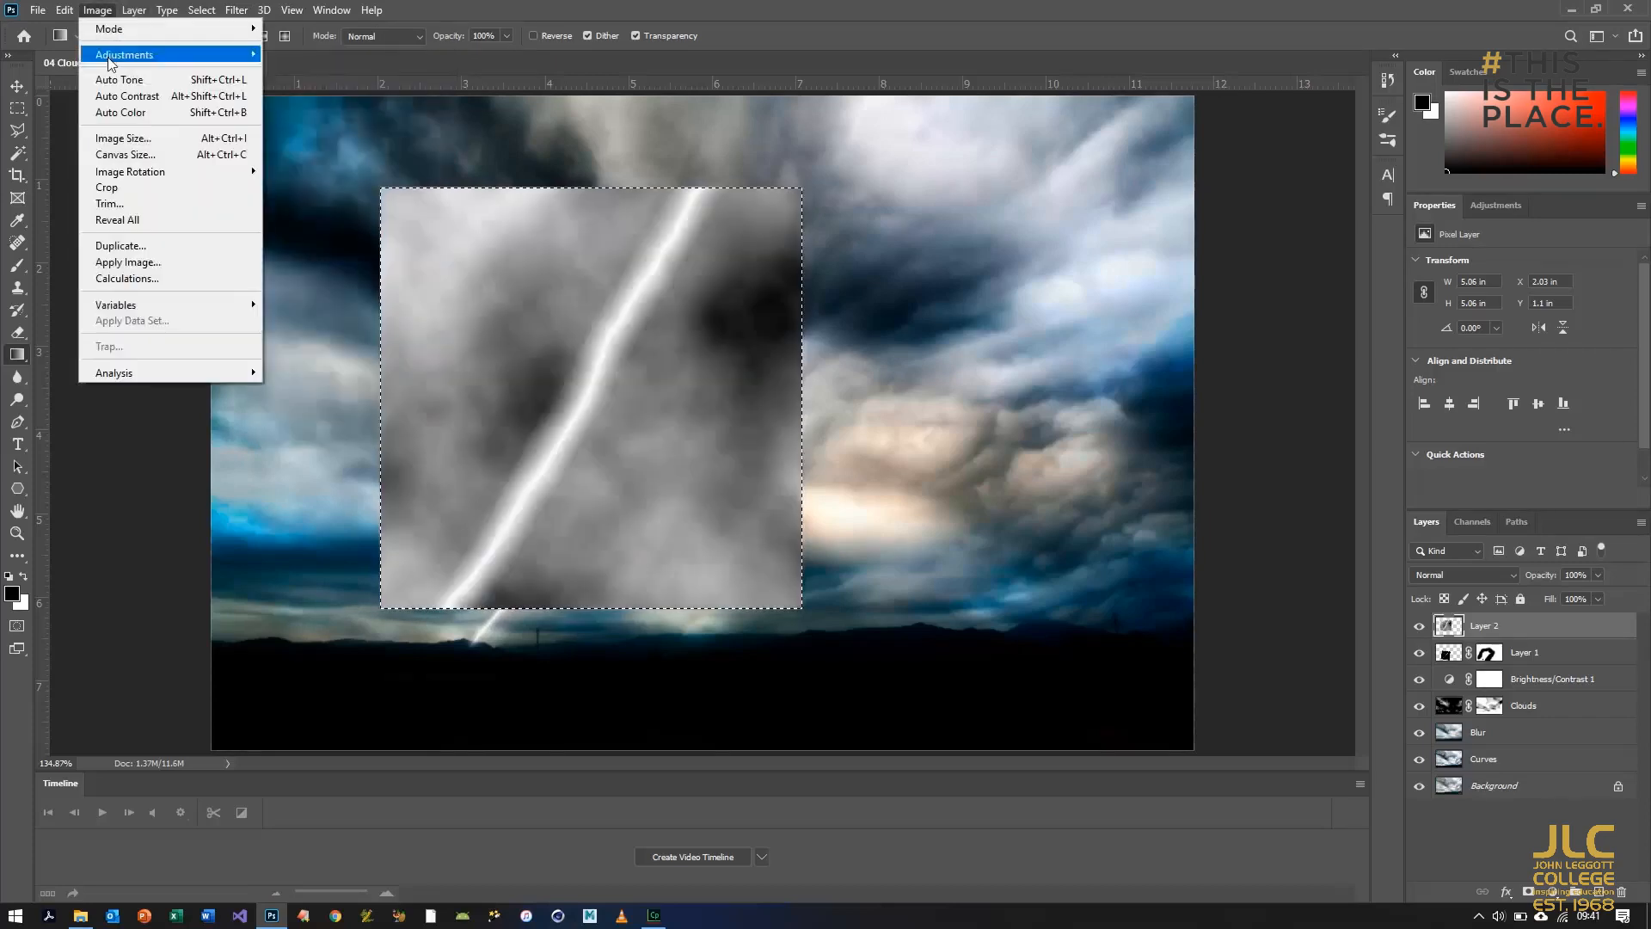
pyautogui.moveTo(147, 63)
pyautogui.click(363, 74)
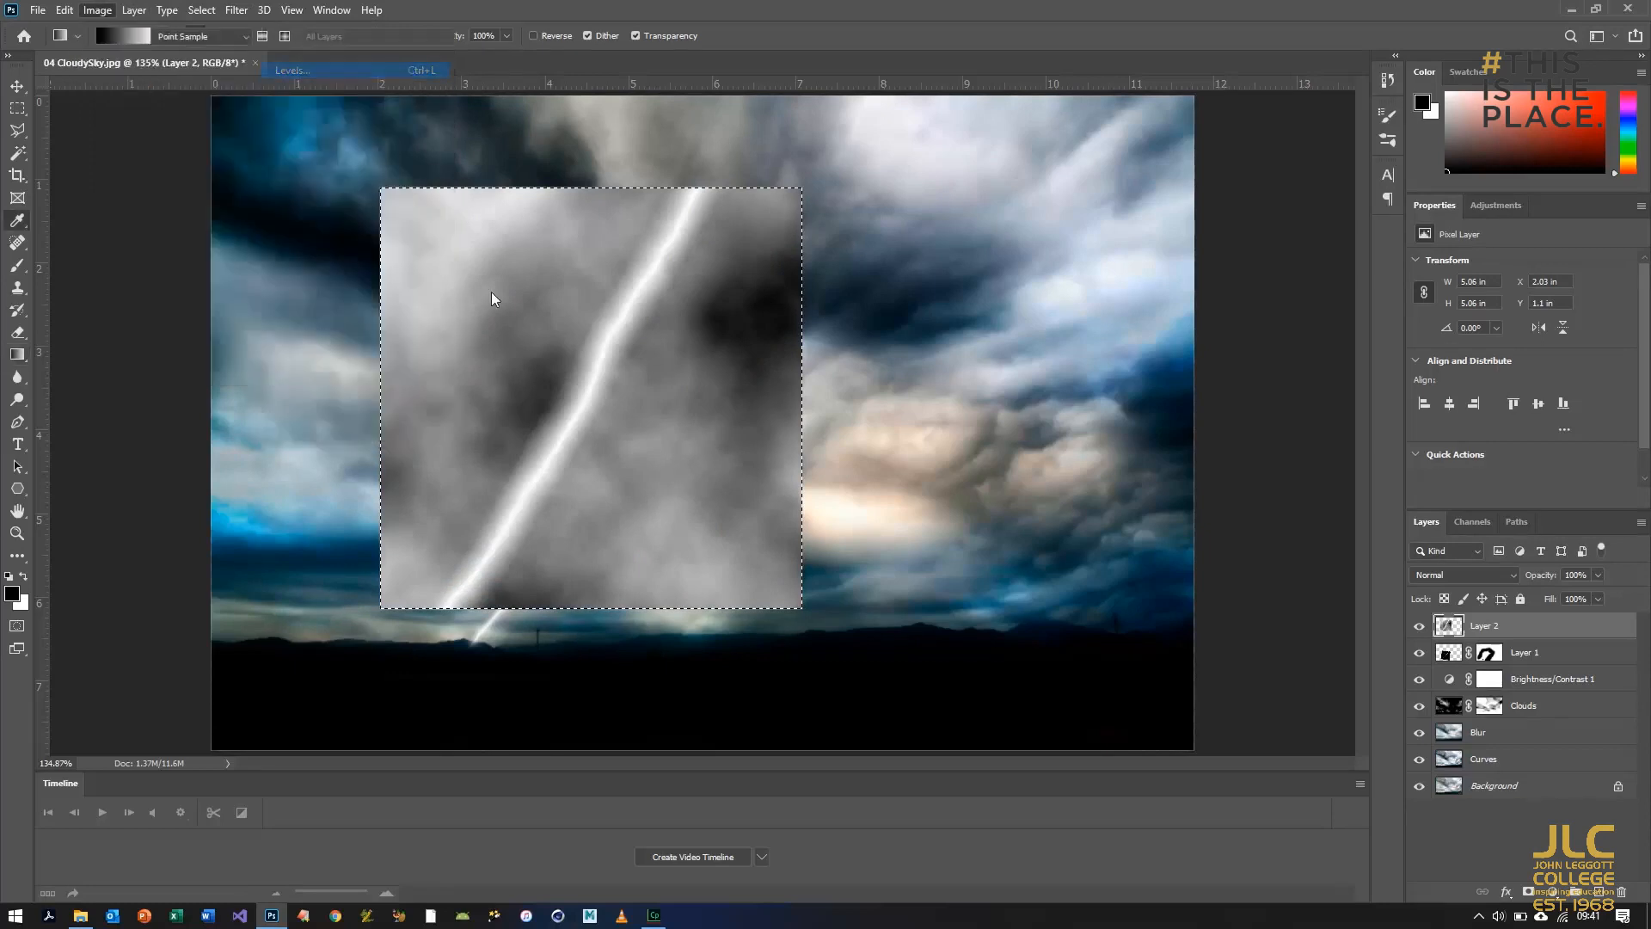
pyautogui.doubleClick(1026, 399)
pyautogui.write('40')
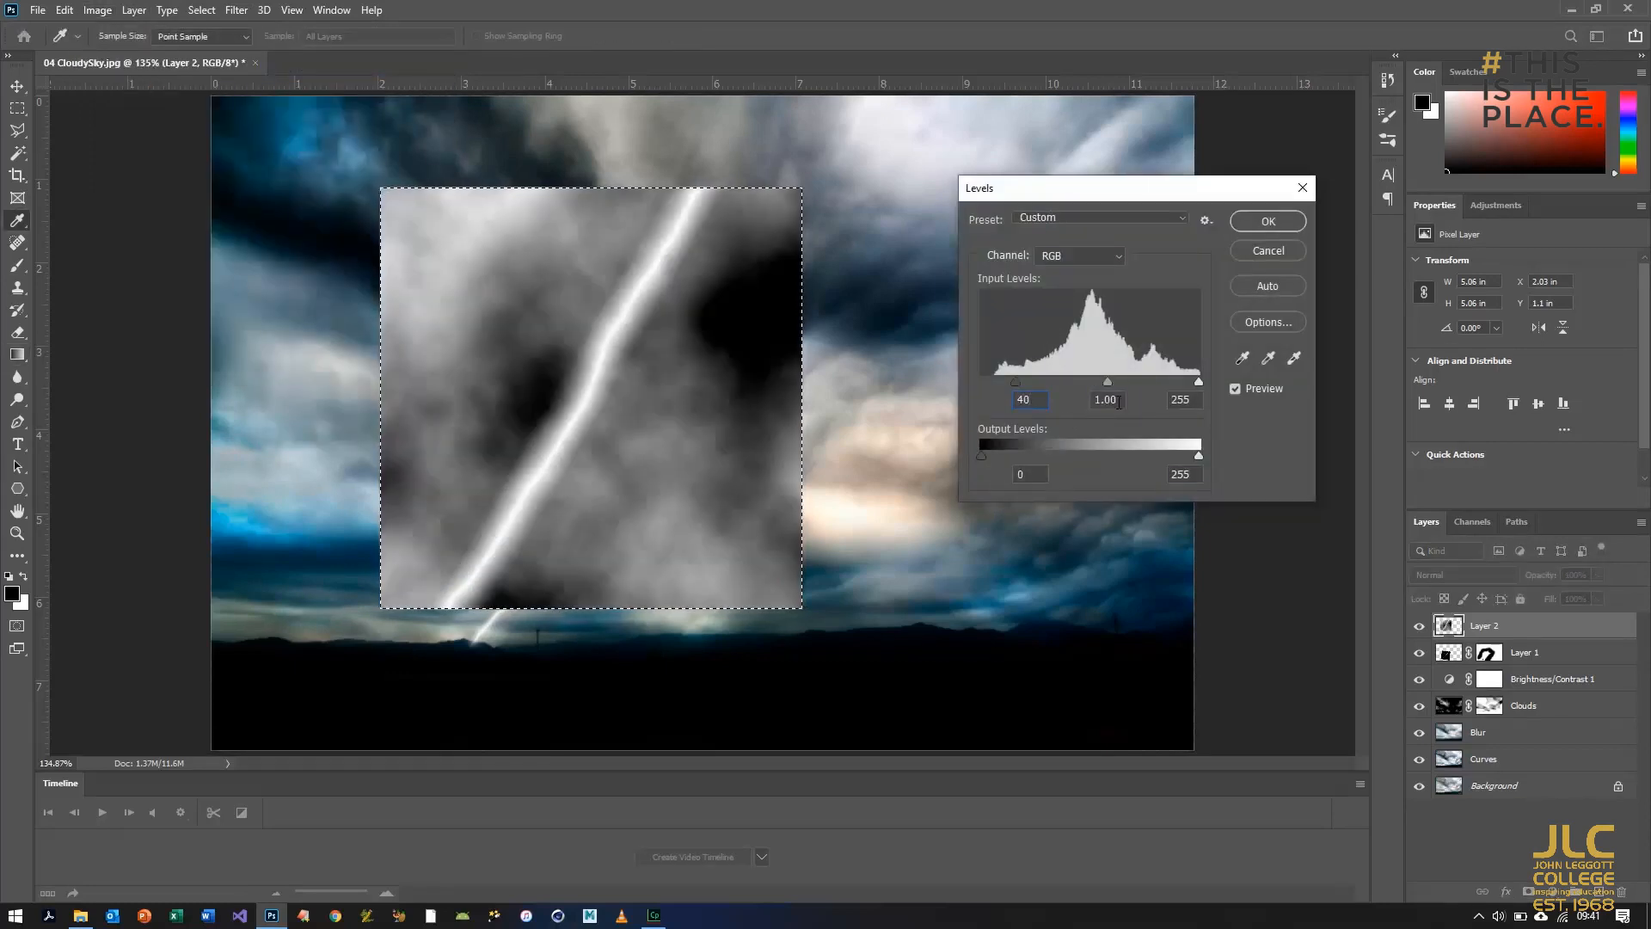
pyautogui.press('Tab')
pyautogui.write('0.15')
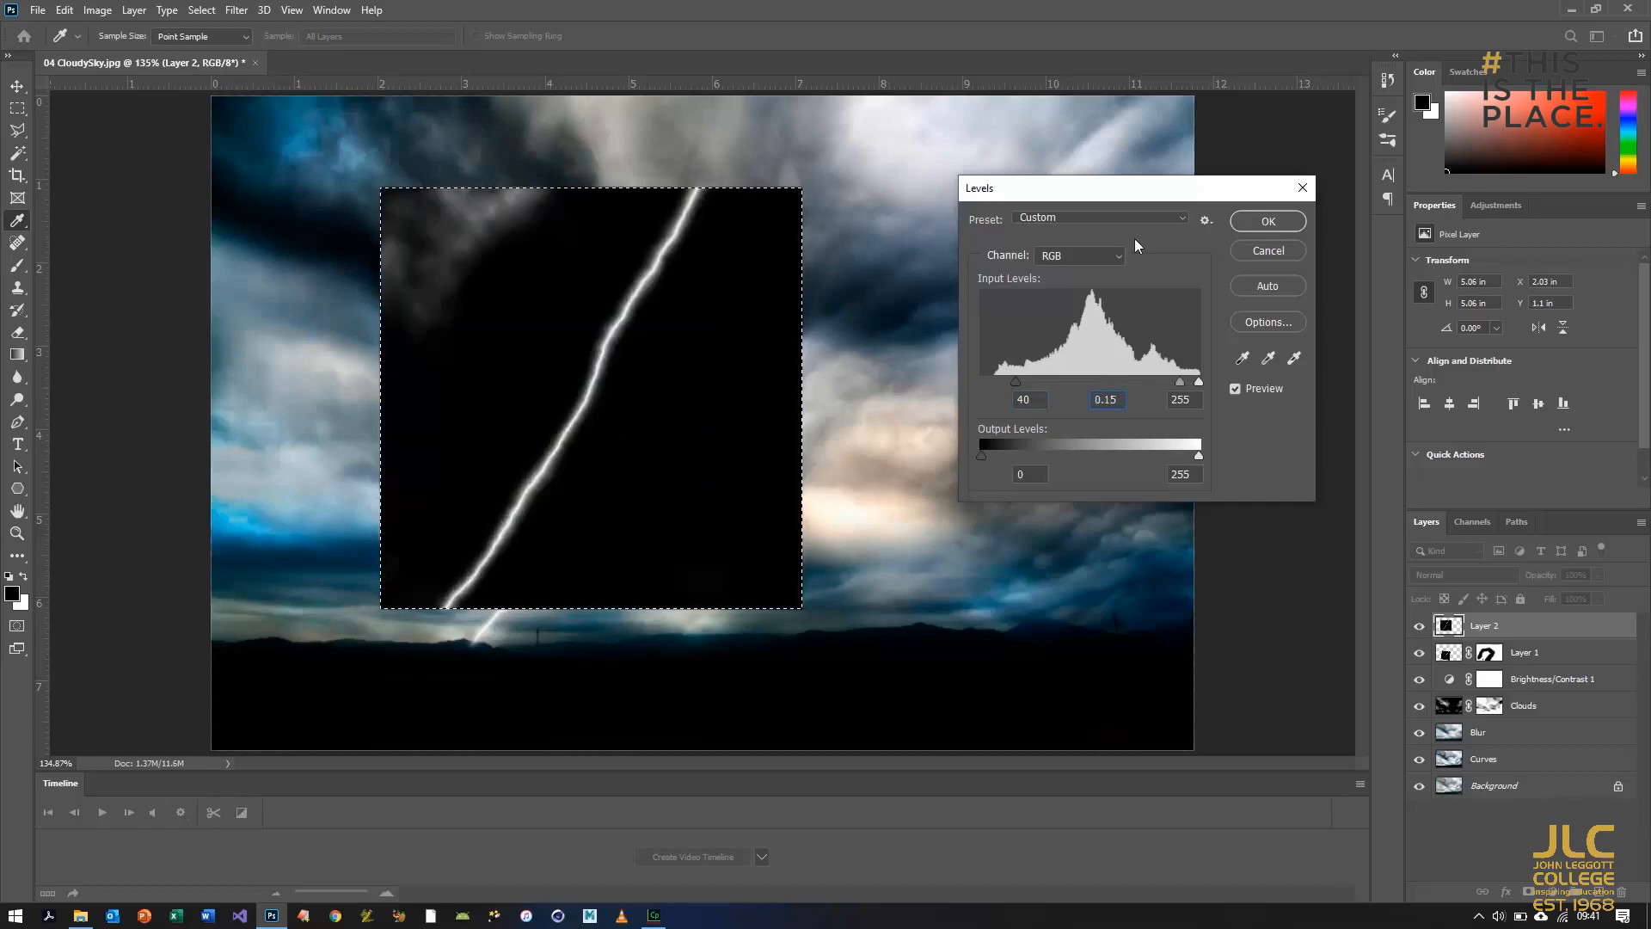
pyautogui.click(1235, 221)
# Step: Deselect the square and set Layer 2's blend mode to Screen
pyautogui.hotkey('ctrl', 'd')
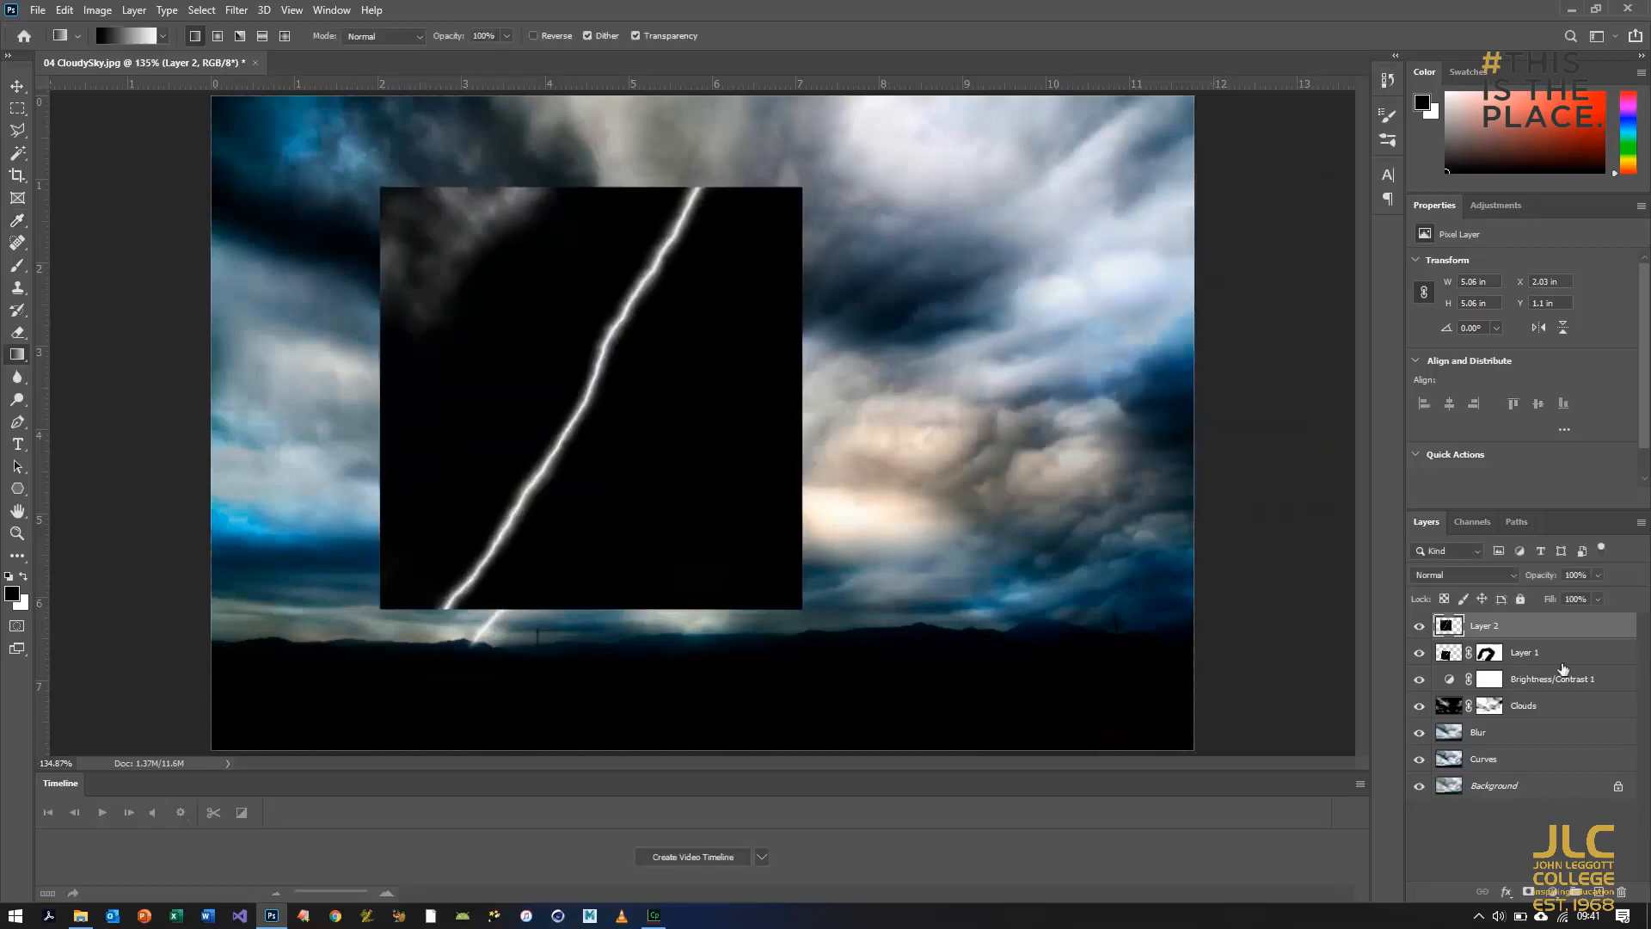
pyautogui.click(1478, 574)
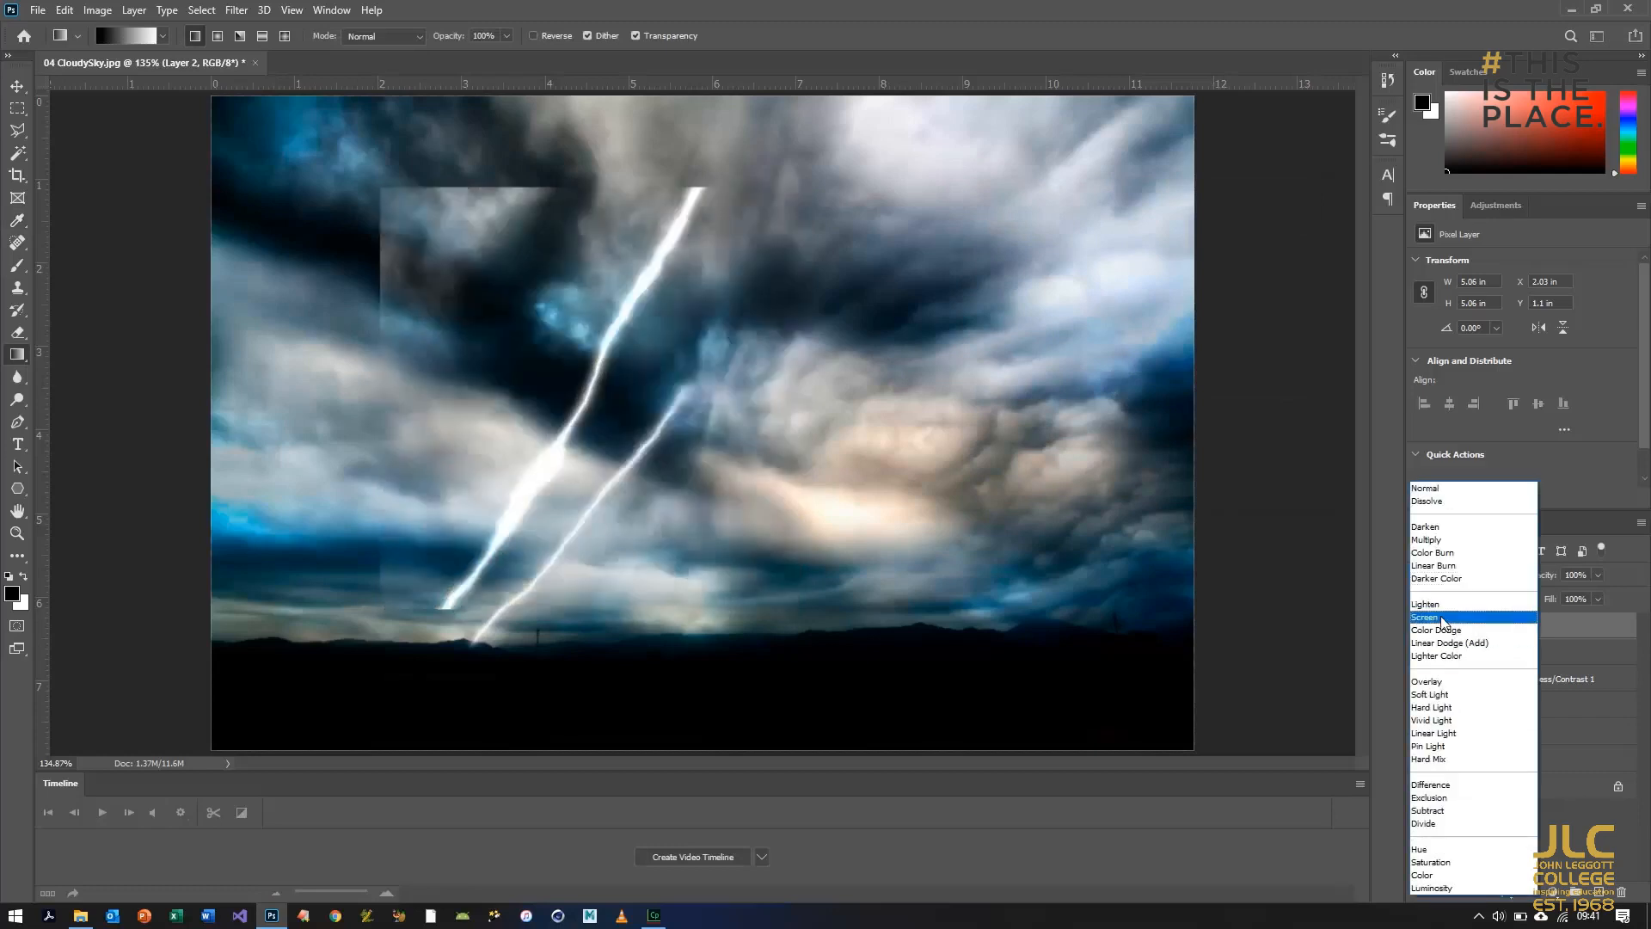
pyautogui.click(1434, 621)
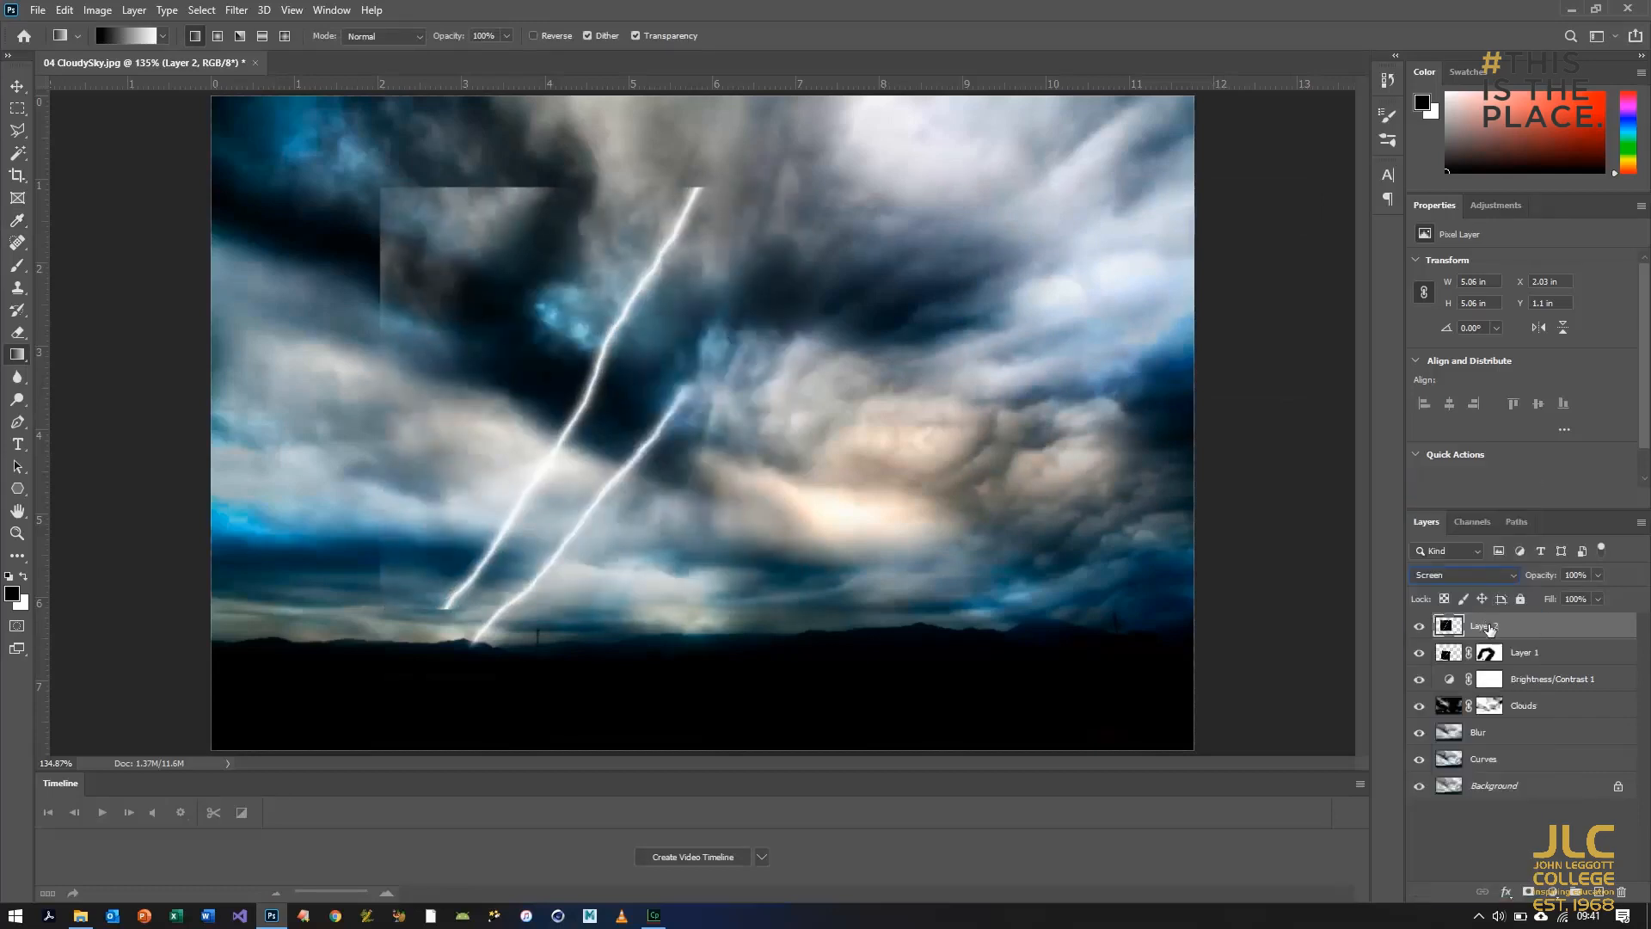
# Step: Flip Layer 2's lightning bolt horizontally
pyautogui.click(69, 12)
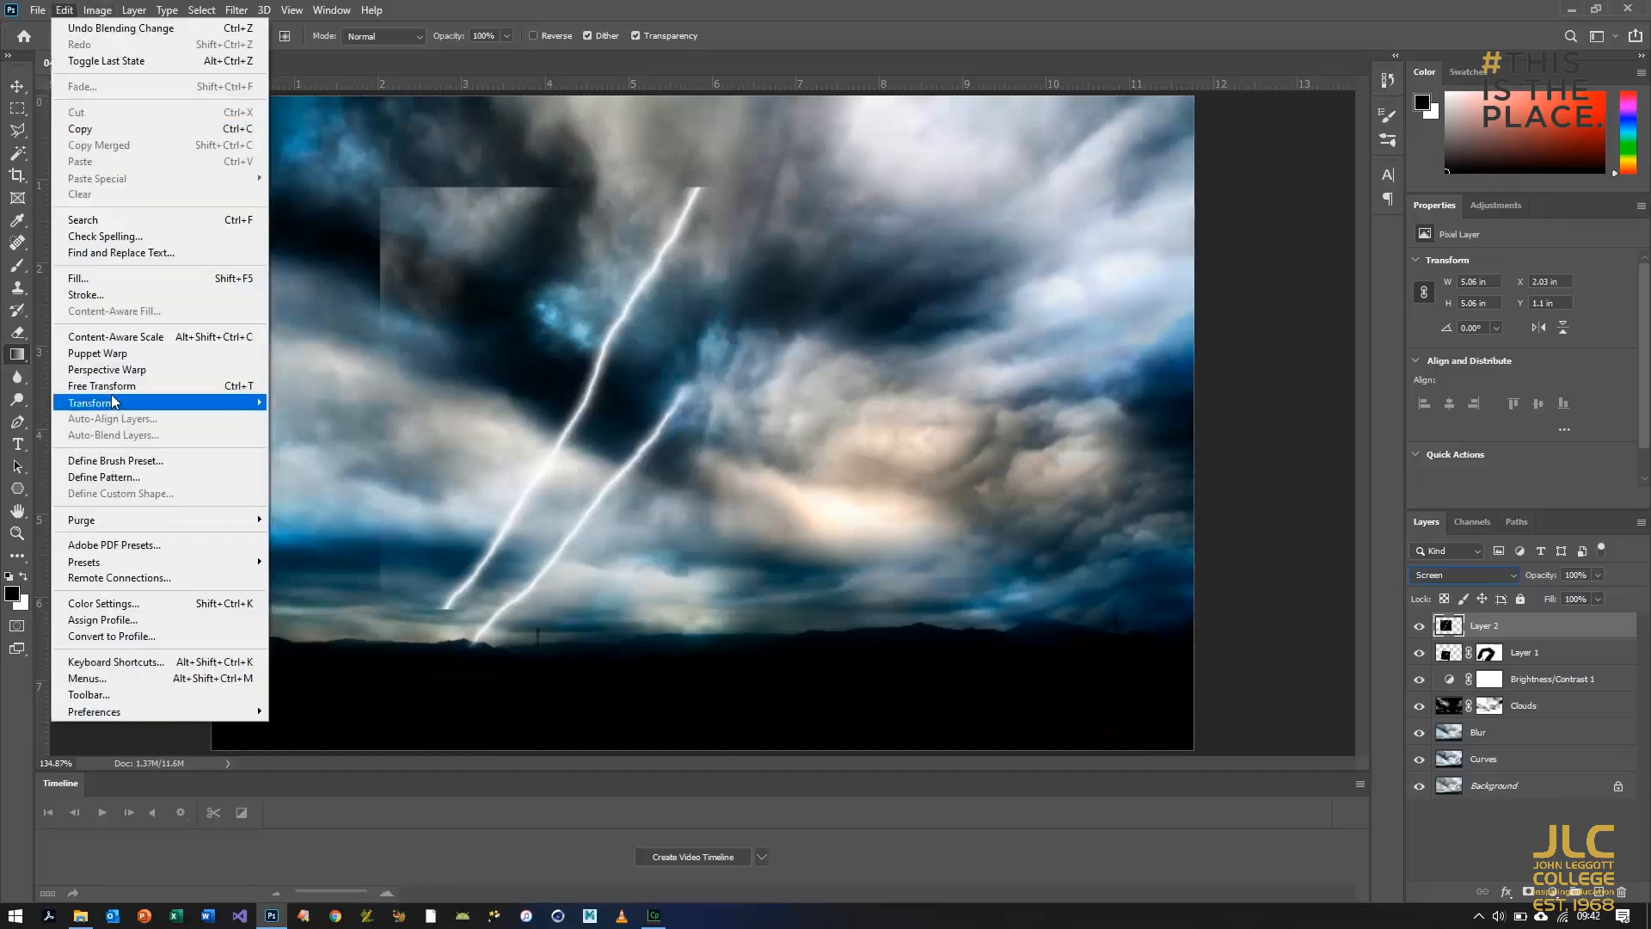
pyautogui.moveTo(111, 398)
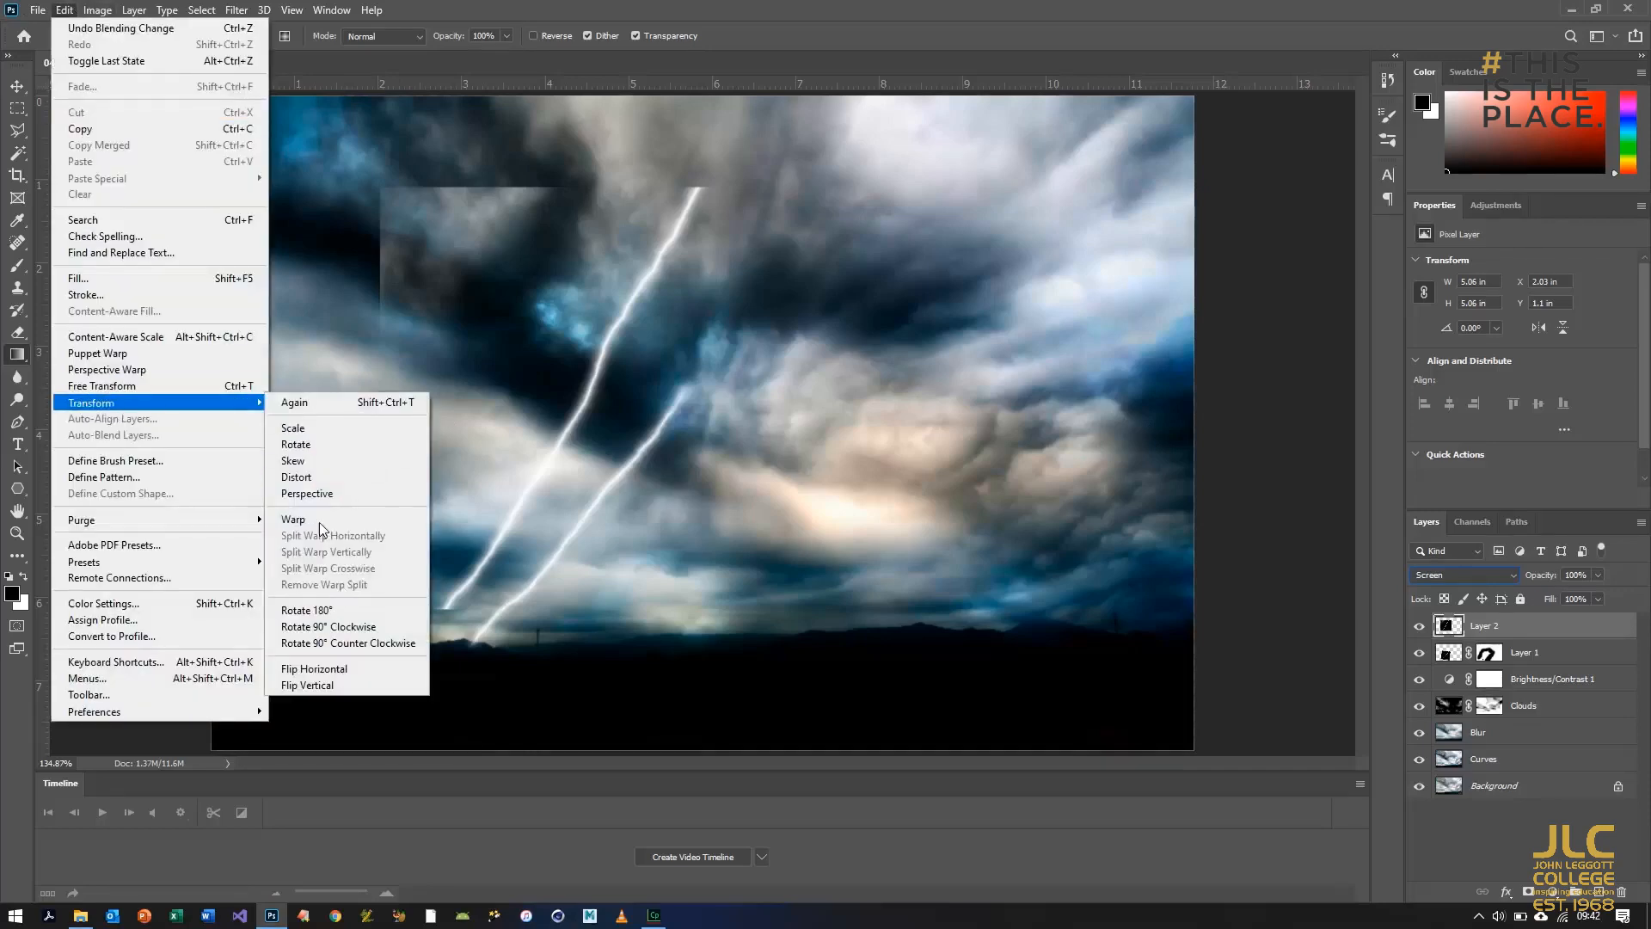
pyautogui.click(352, 671)
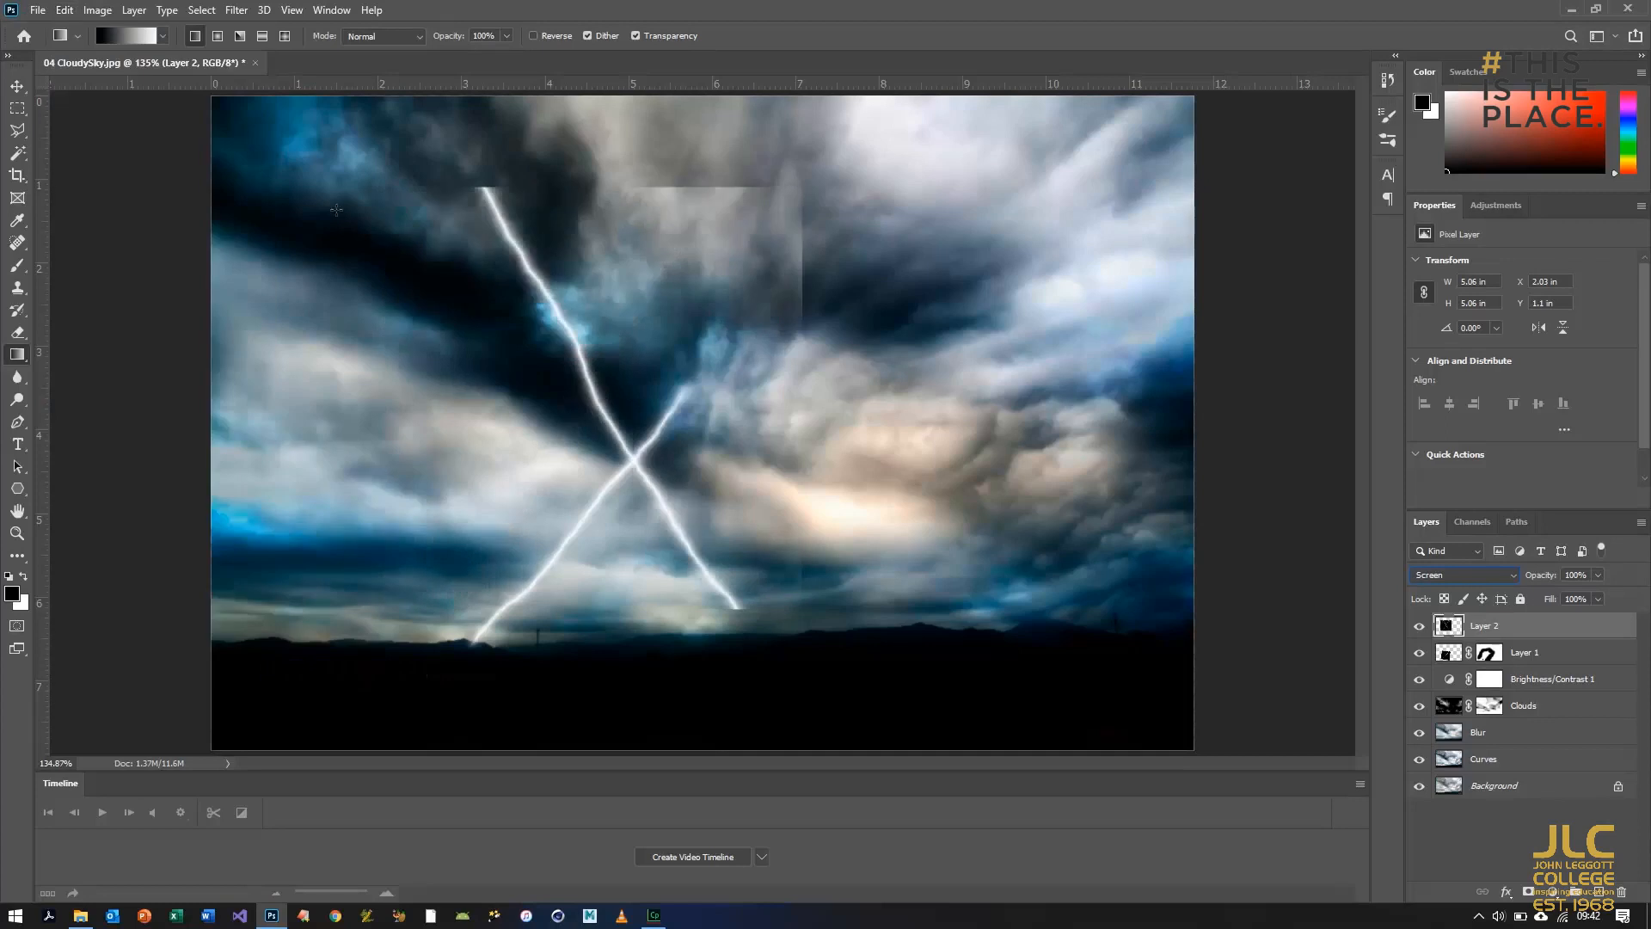
# Step: Free-transform Layer 2's bolt to about 74% scale, rotate it about 12° clockwise, and move it down so it crosses the first bolt near the horizon
pyautogui.click(65, 10)
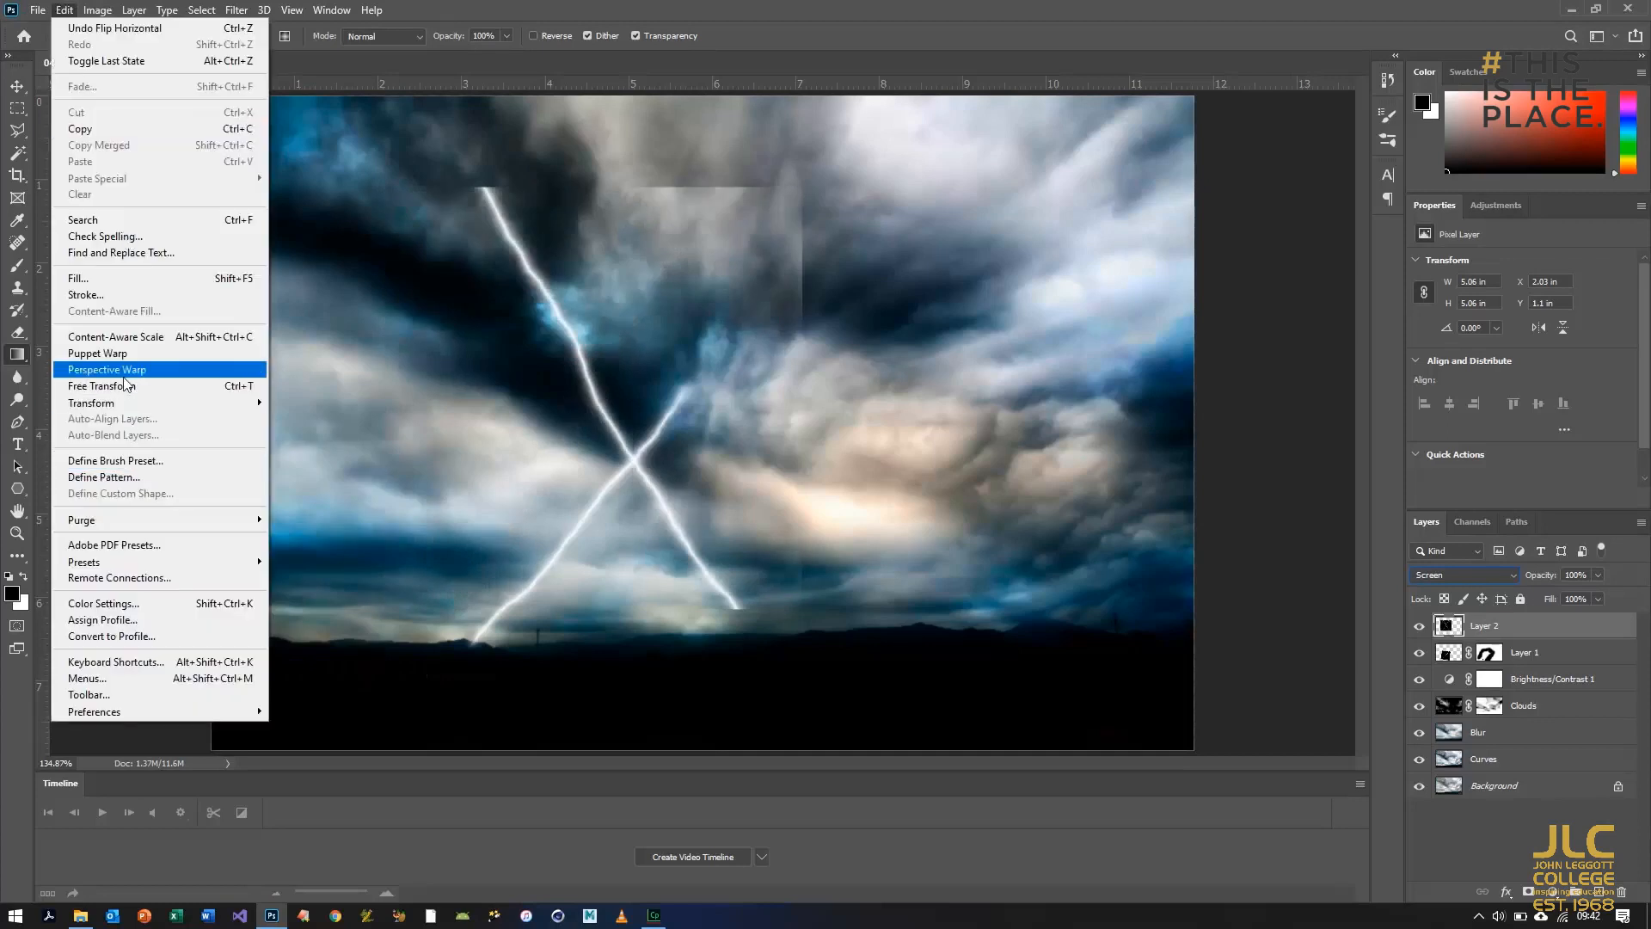
pyautogui.click(121, 385)
pyautogui.moveTo(378, 153); pyautogui.dragTo(478, 310)
pyautogui.moveTo(885, 542); pyautogui.dragTo(827, 572)
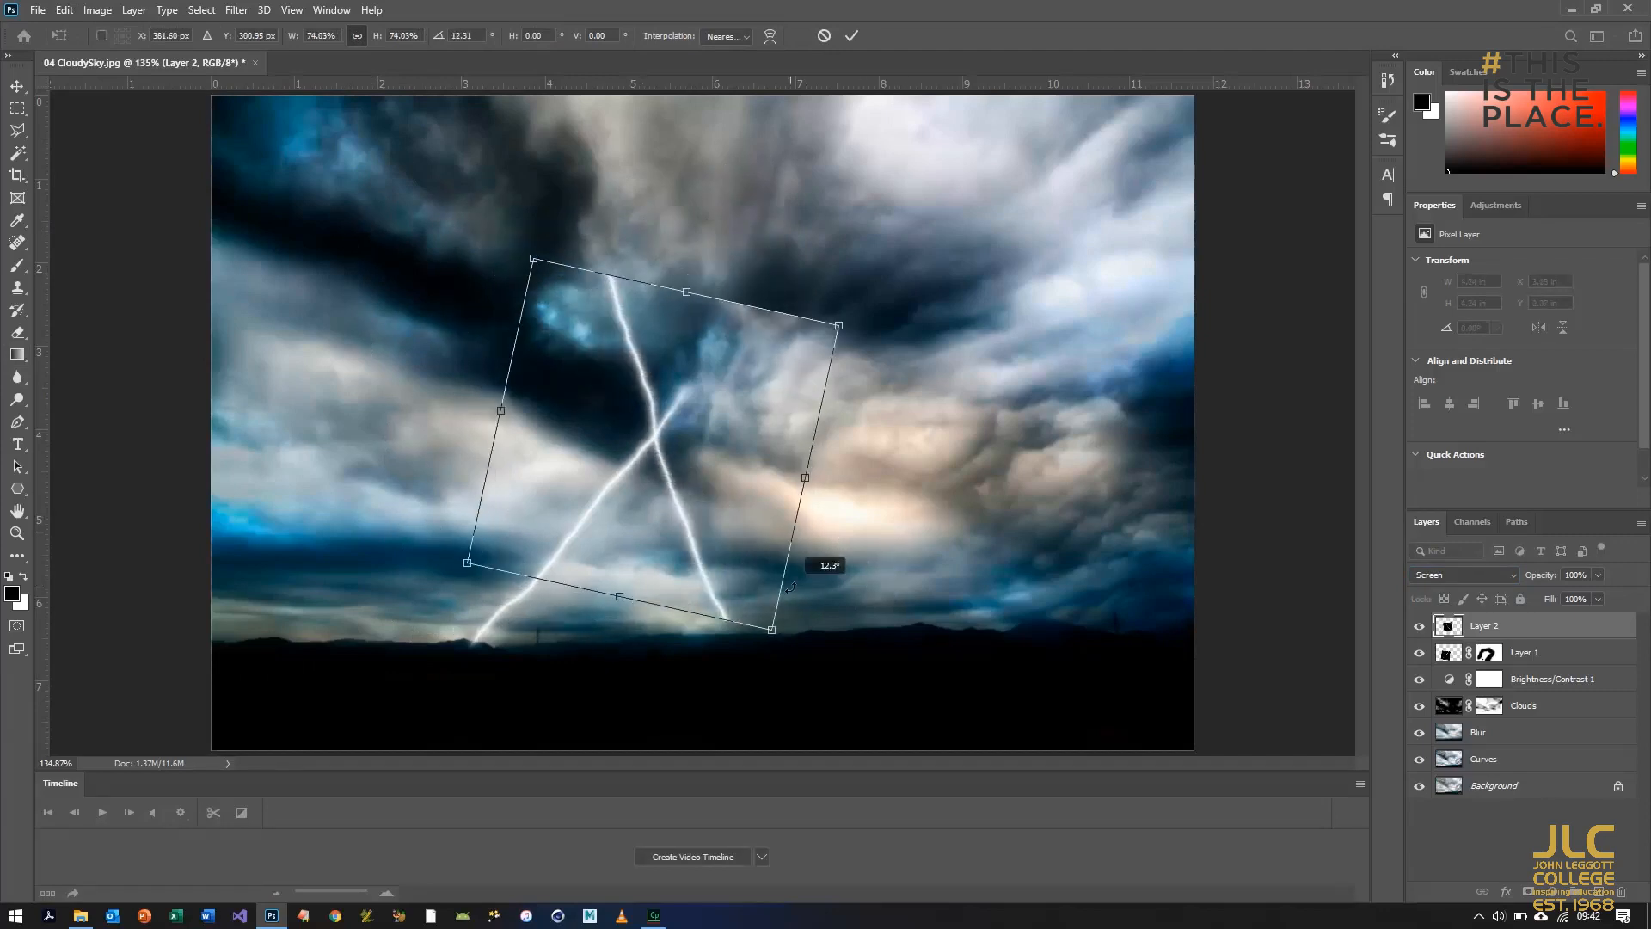
pyautogui.moveTo(658, 552); pyautogui.dragTo(542, 590)
pyautogui.press('Return')
pyautogui.press('g')
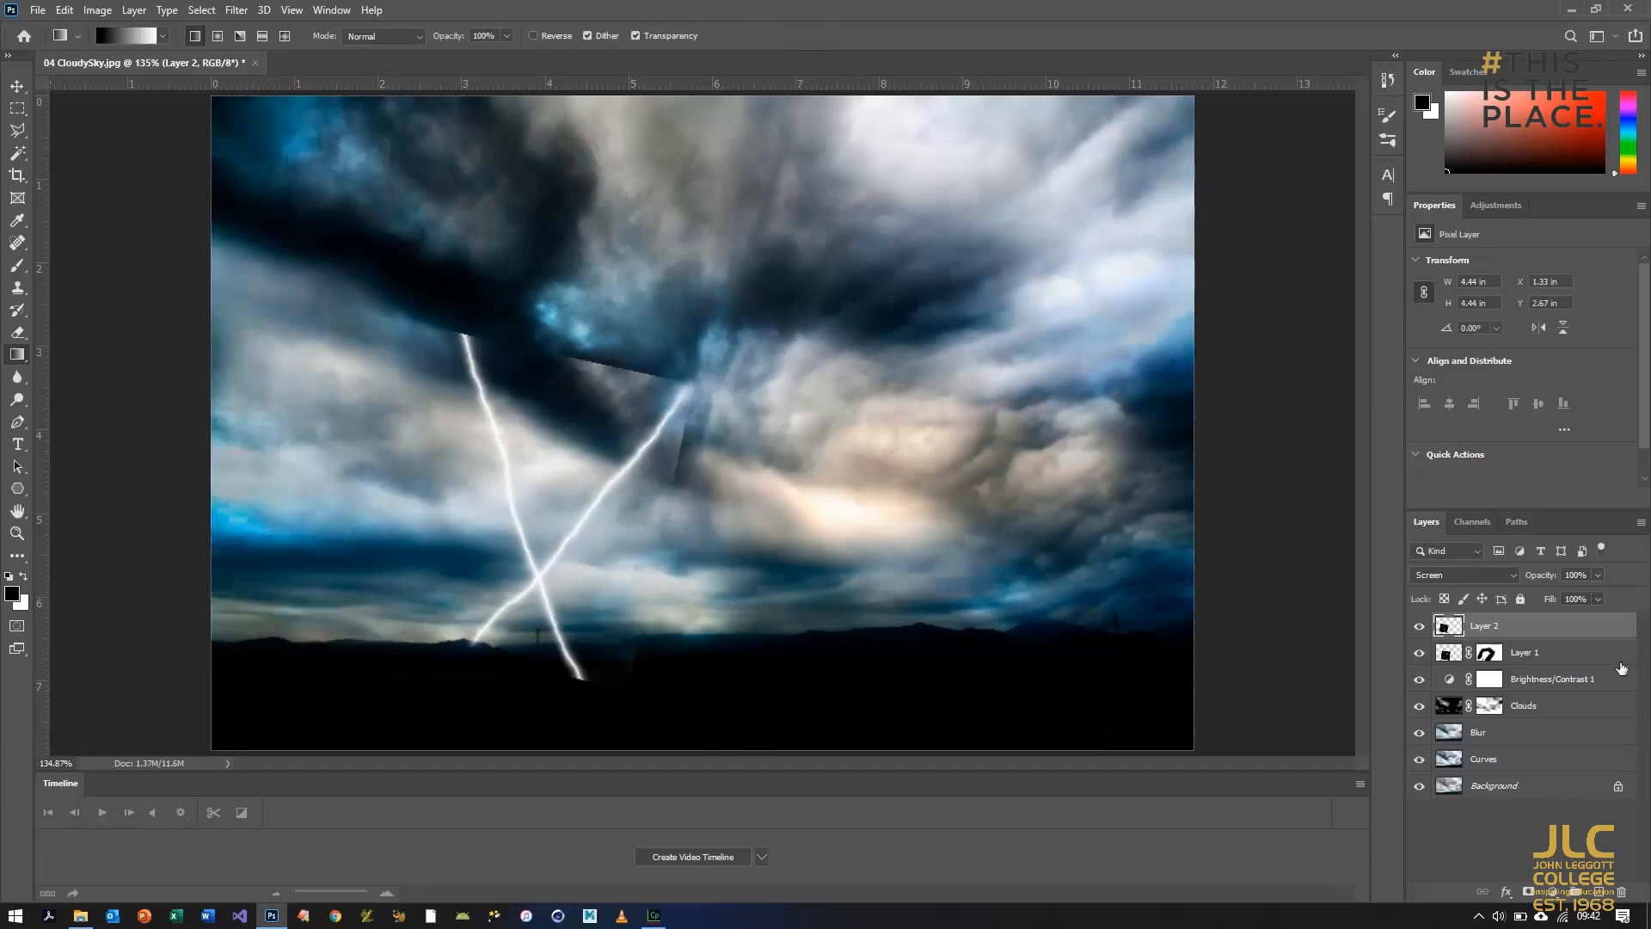
# Step: Add a layer mask to Layer 2 and set the soft brush size to 124 px
pyautogui.click(1529, 891)
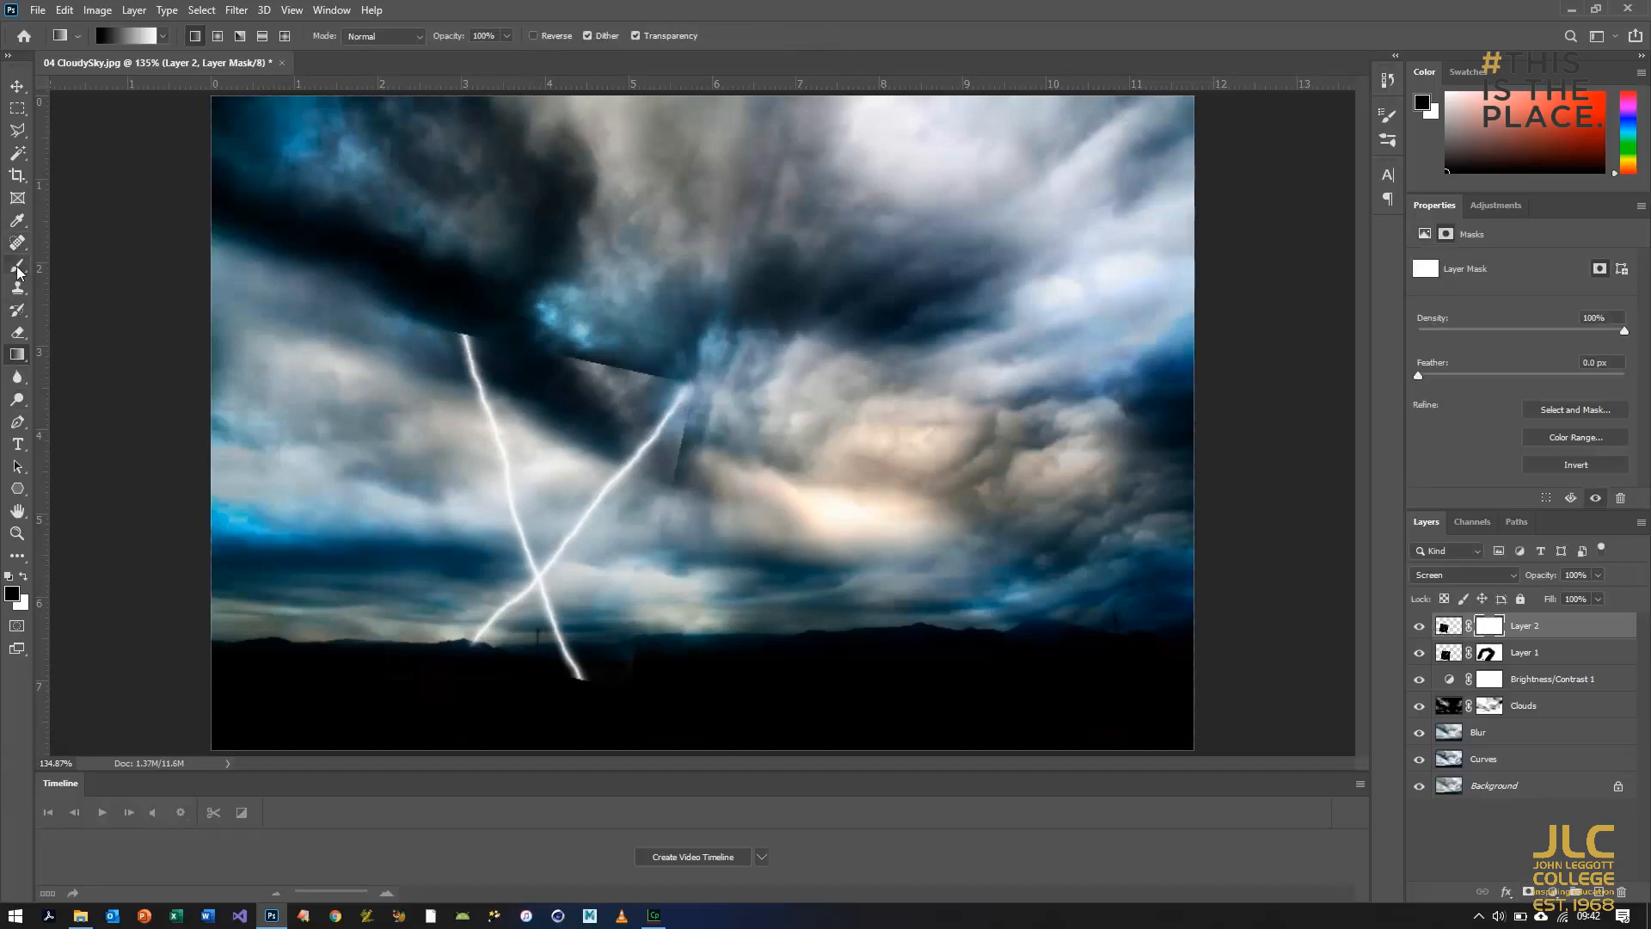
pyautogui.click(18, 265)
pyautogui.click(126, 35)
pyautogui.click(126, 34)
pyautogui.click(126, 34)
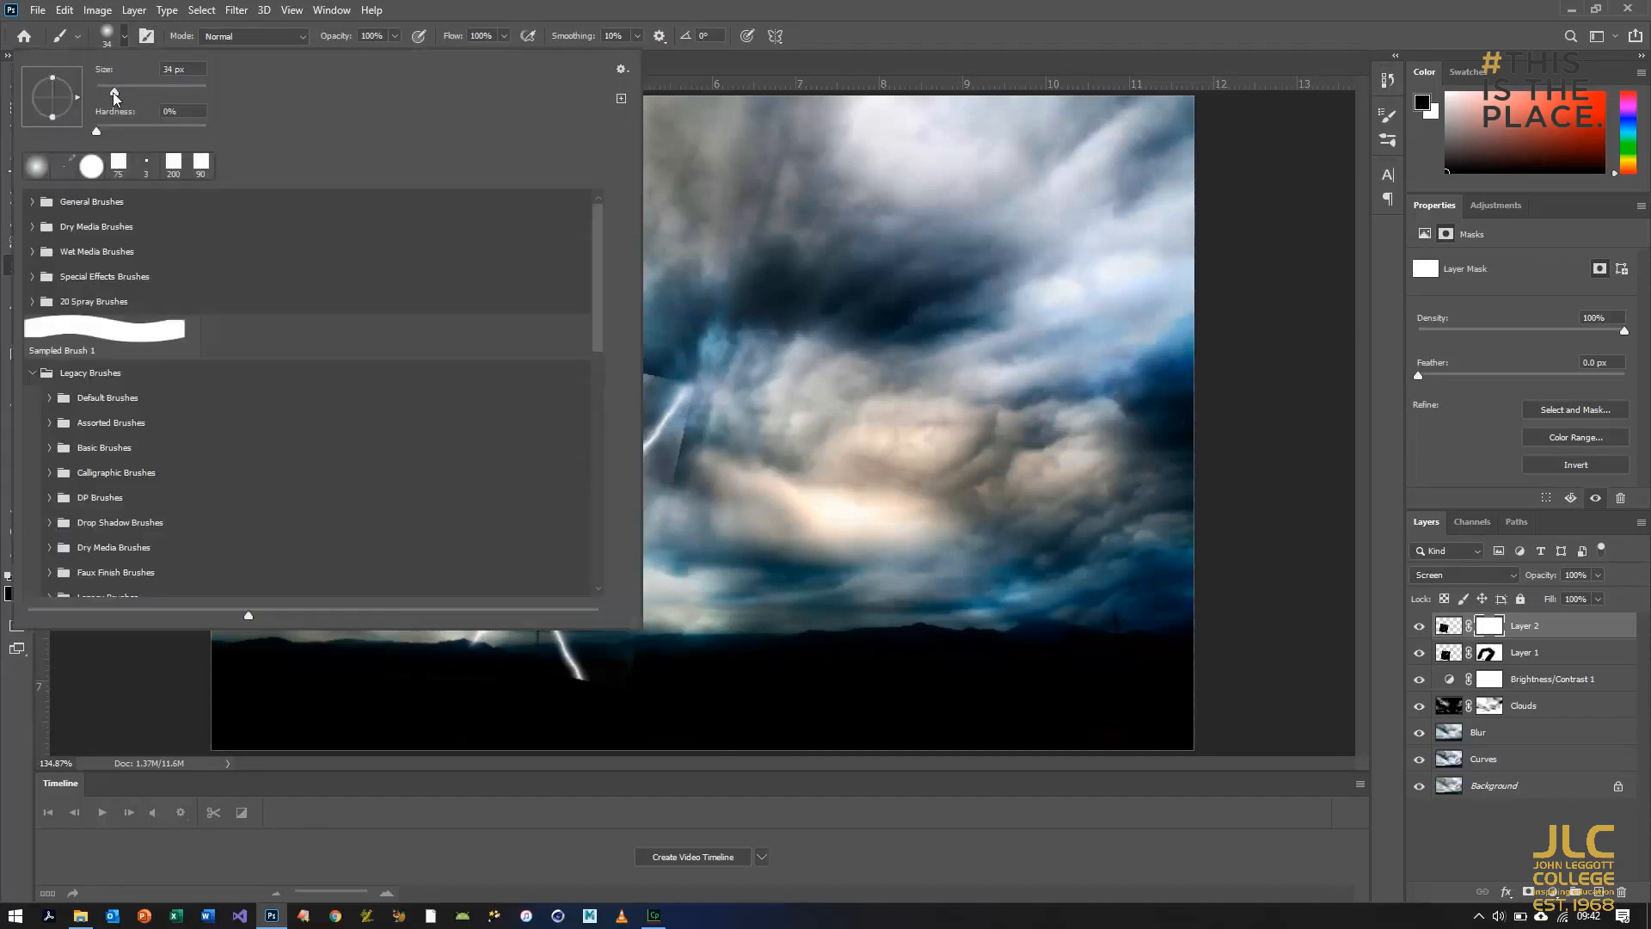
pyautogui.click(125, 34)
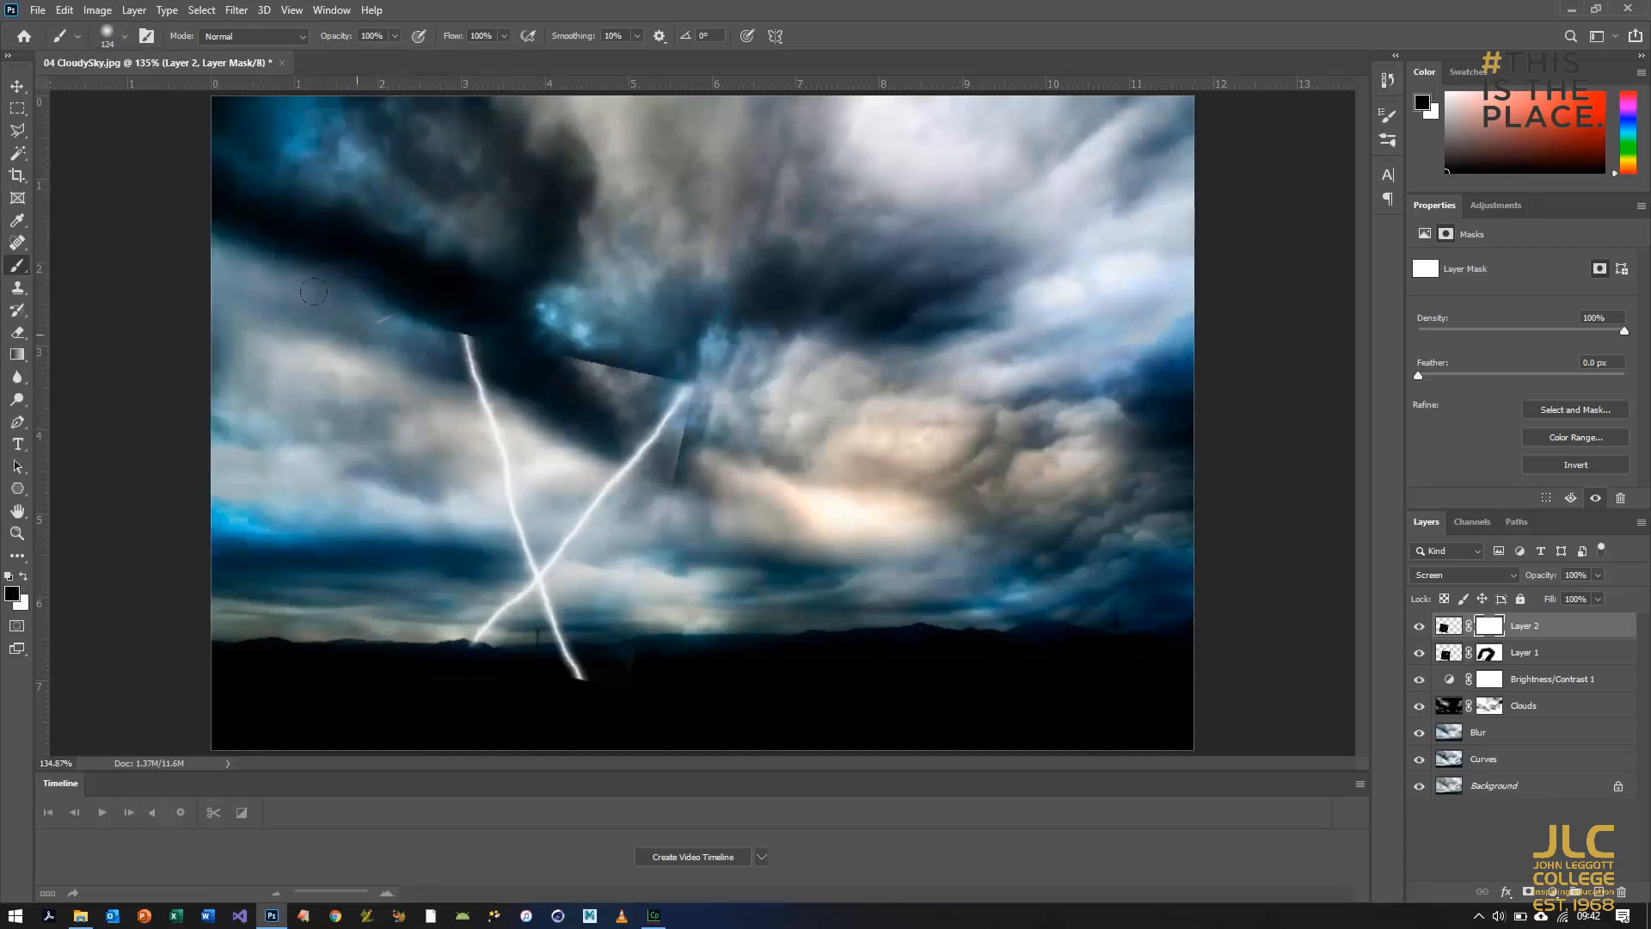
# Step: Paint black on Layer 2's mask to hide the bolt's upper part and the hard edges left around it in the clouds
pyautogui.moveTo(464, 337)
pyautogui.mouseDown()
pyautogui.moveTo(471, 379)
pyautogui.moveTo(581, 365)
pyautogui.moveTo(638, 382)
pyautogui.moveTo(481, 383)
pyautogui.moveTo(490, 453)
pyautogui.mouseUp()
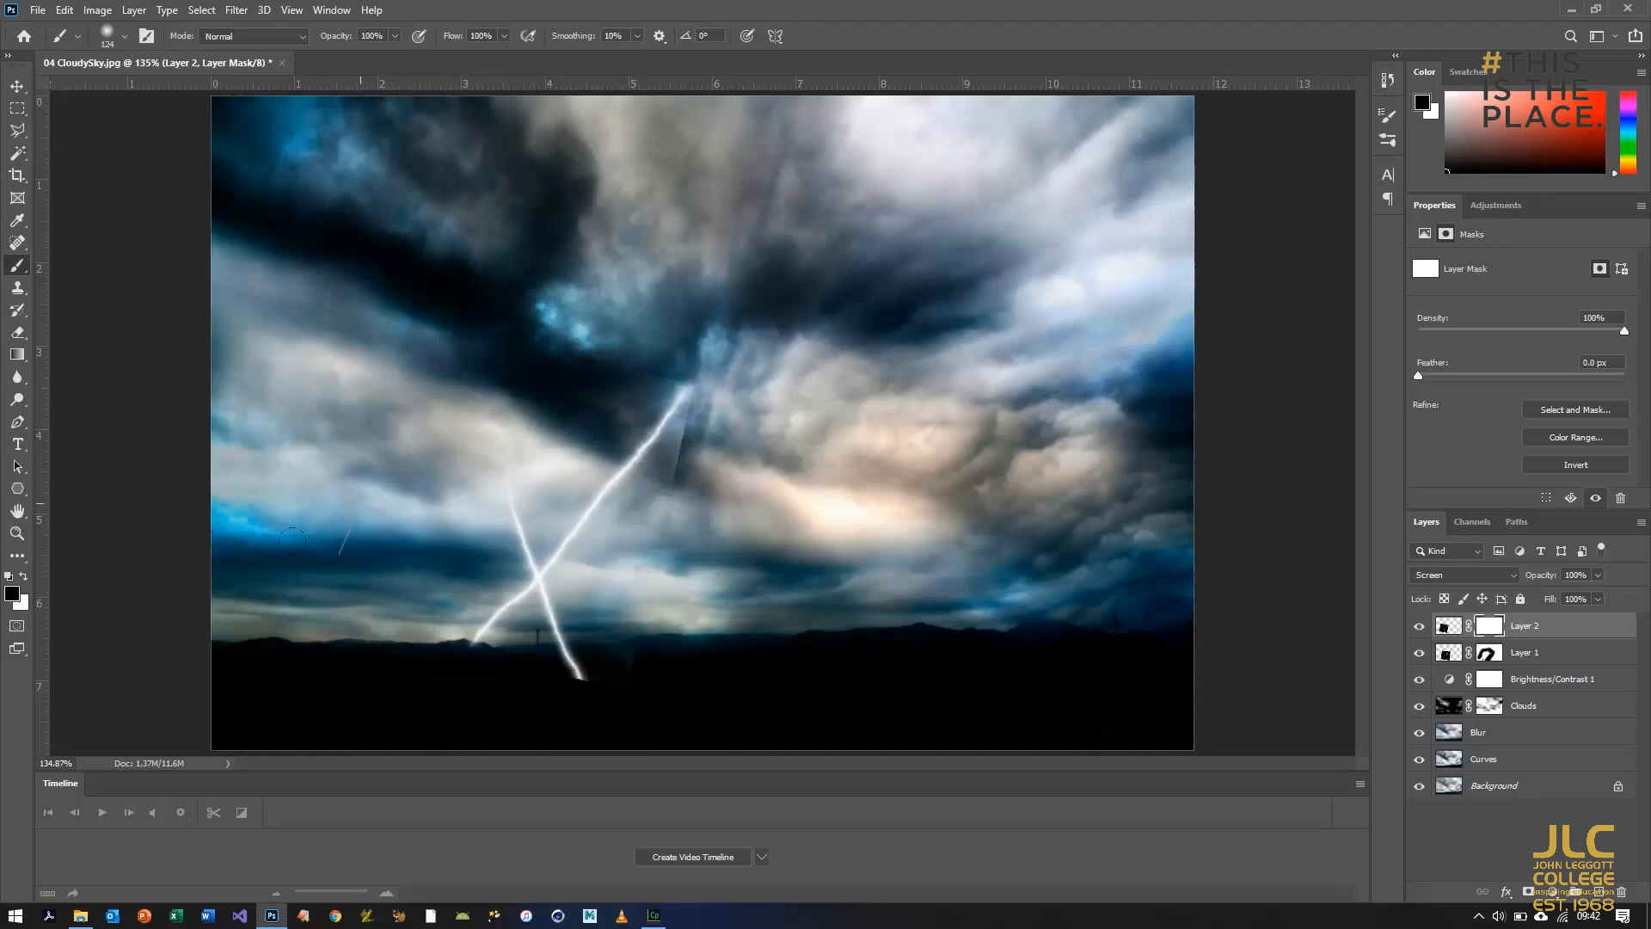
pyautogui.moveTo(666, 464)
pyautogui.mouseDown()
pyautogui.moveTo(675, 414)
pyautogui.moveTo(643, 422)
pyautogui.moveTo(598, 313)
pyautogui.mouseUp()
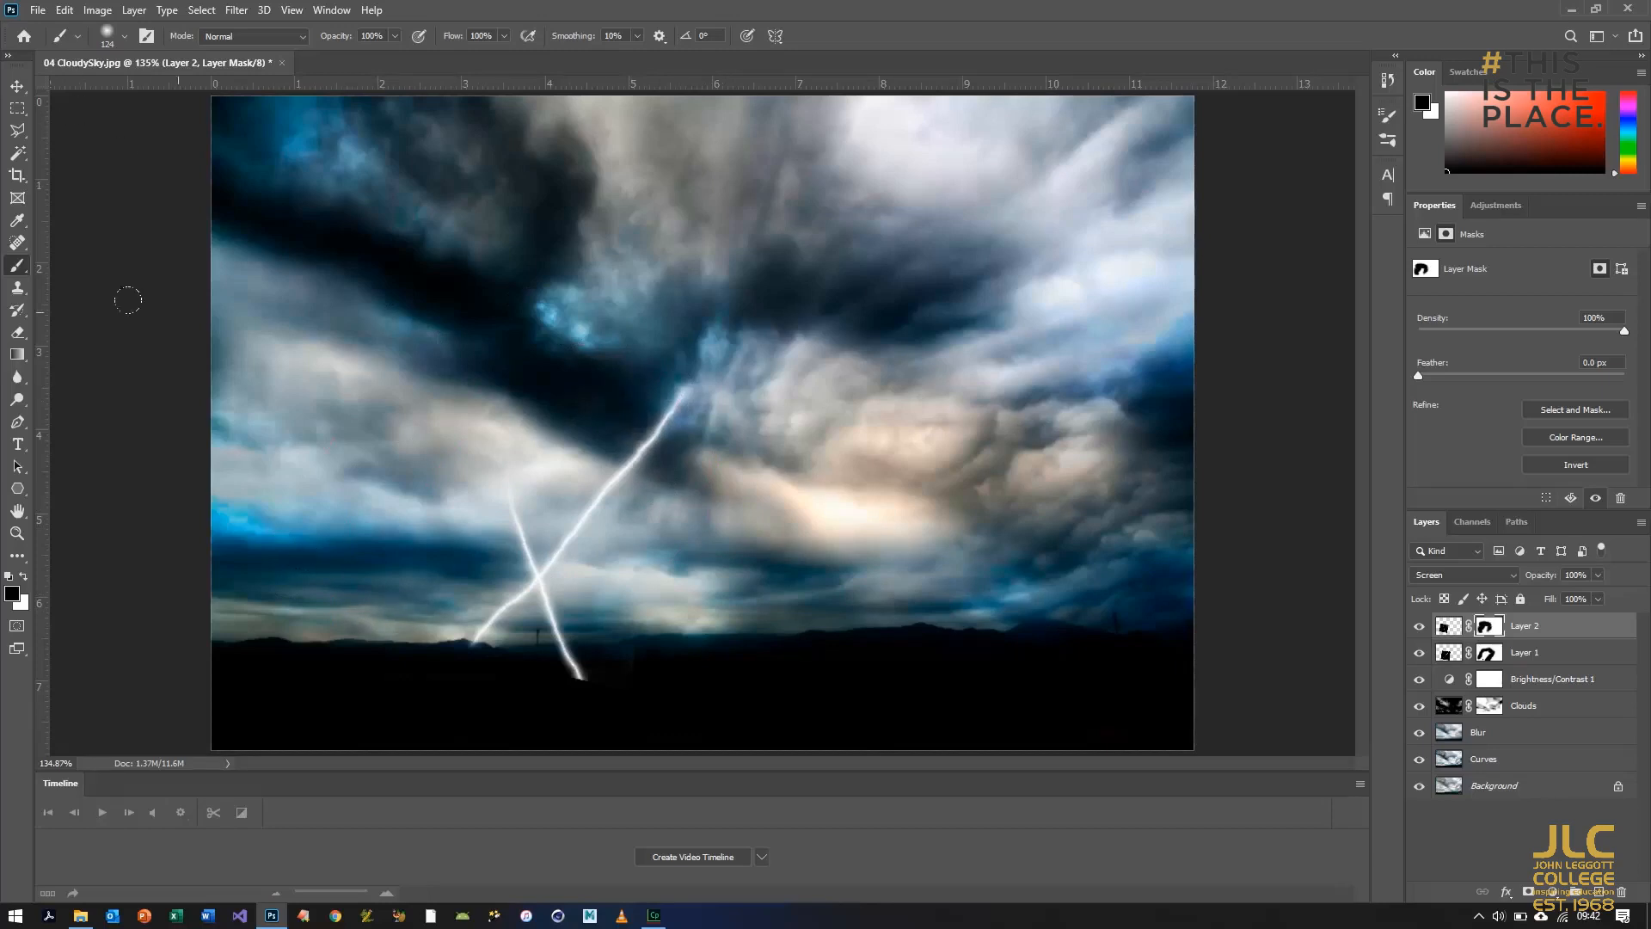
# Step: With the soft brush at 18 px, mask out Layer 2's bolt above the crossing point and its tip below the horizon
pyautogui.click(125, 36)
pyautogui.moveTo(133, 93); pyautogui.dragTo(108, 92)
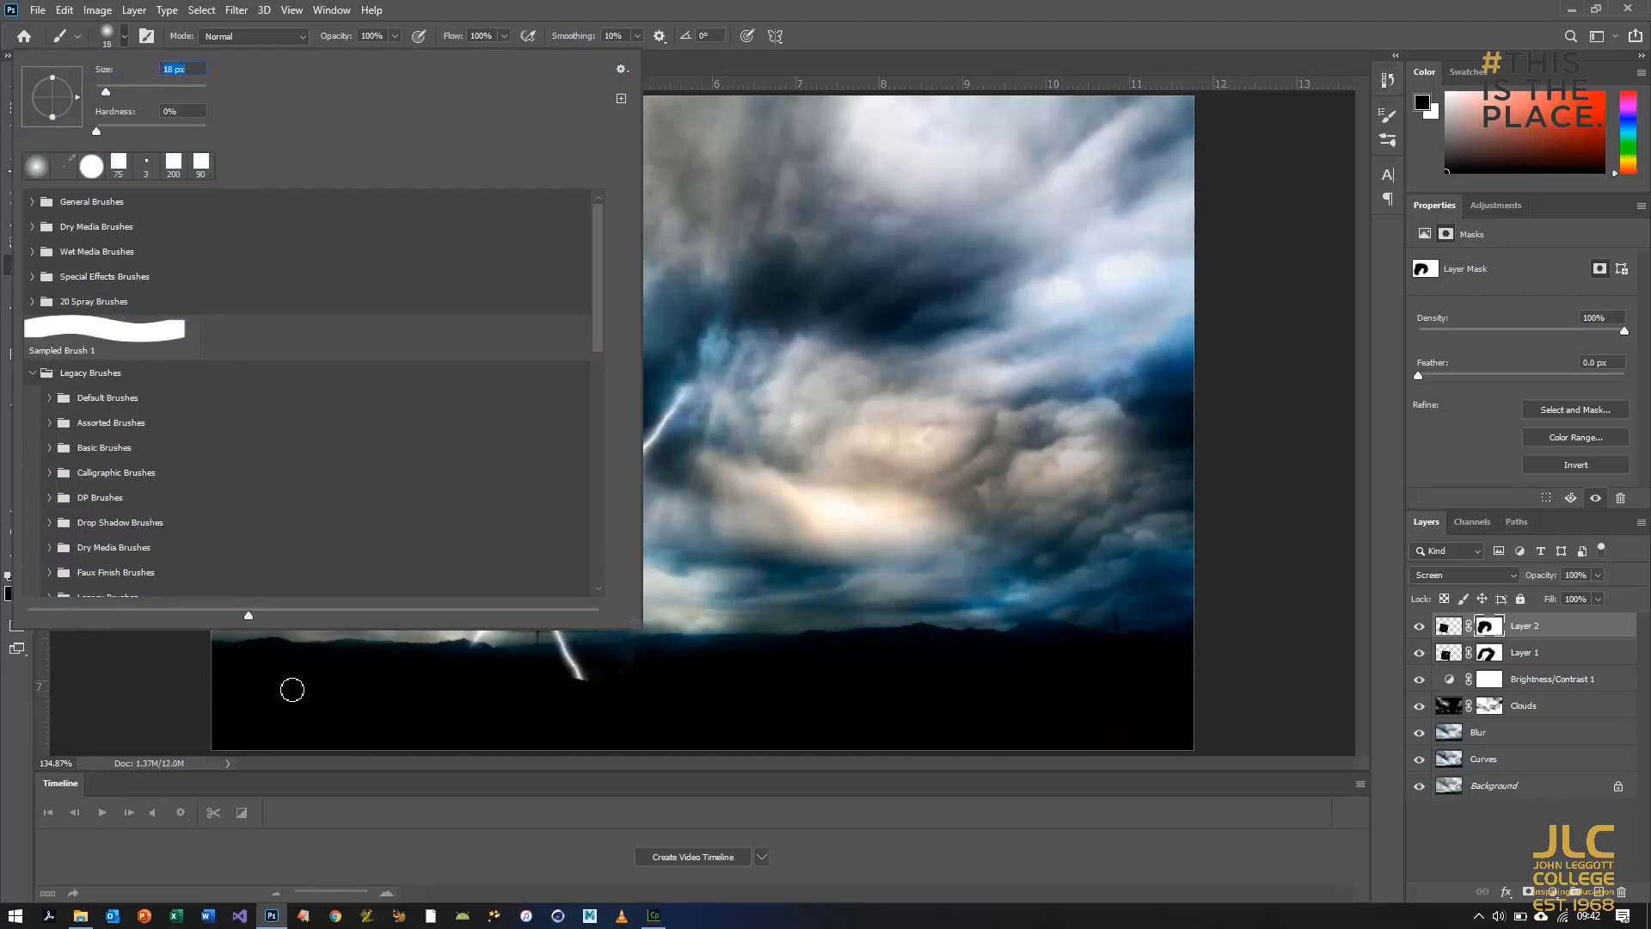
pyautogui.click(263, 685)
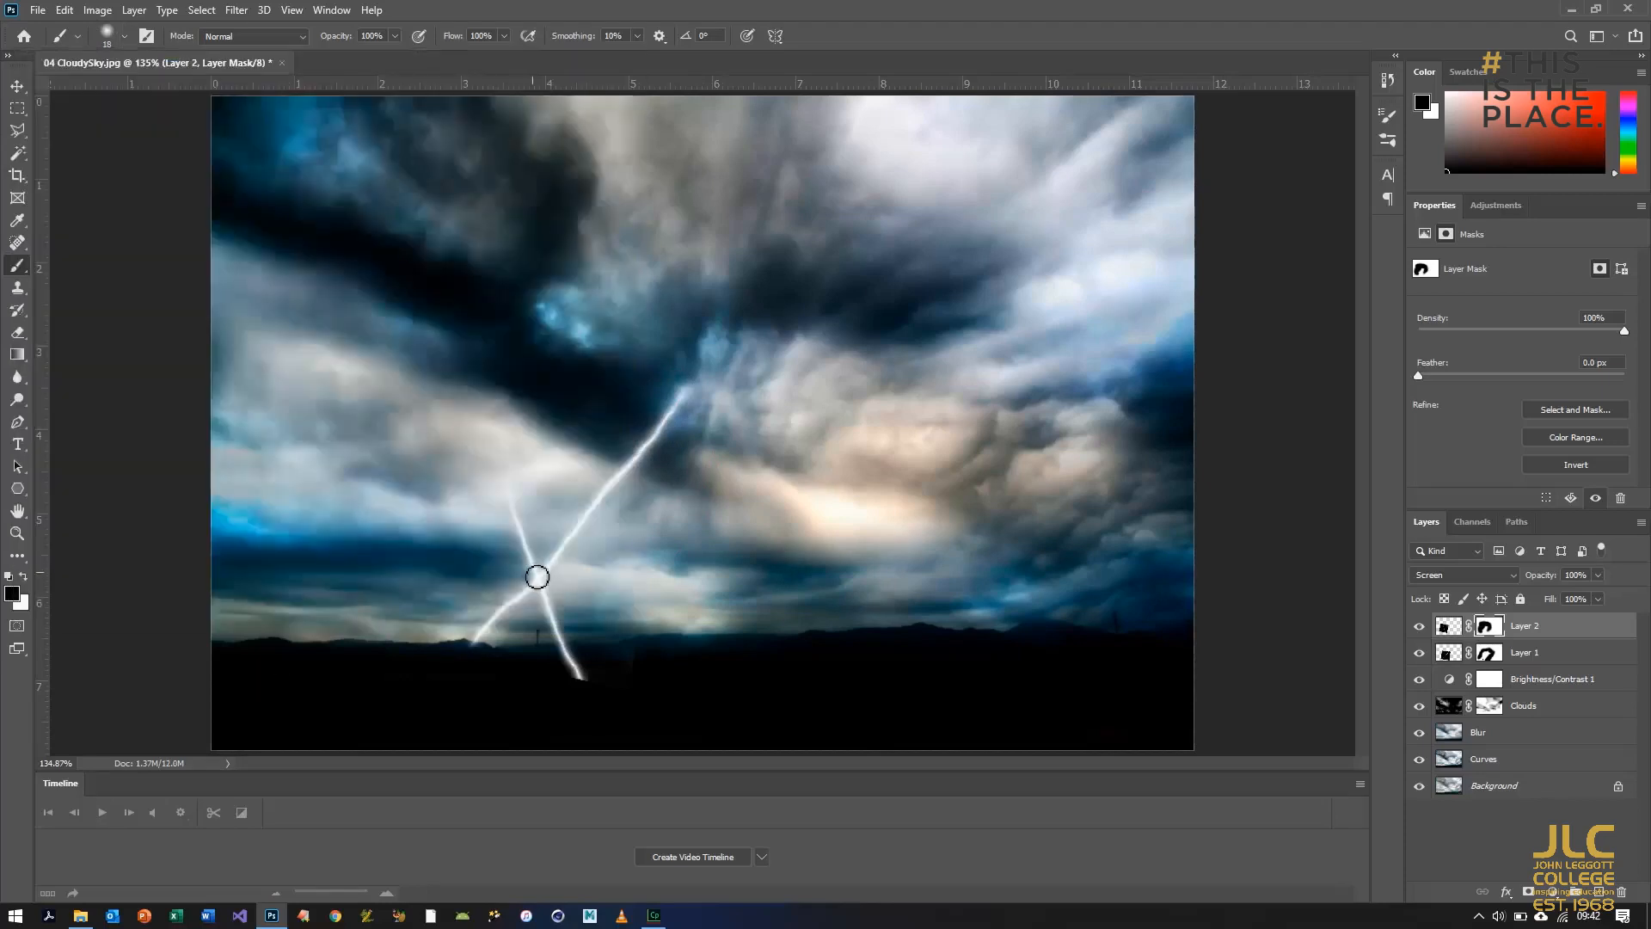
pyautogui.moveTo(536, 577)
pyautogui.mouseDown()
pyautogui.moveTo(509, 482)
pyautogui.moveTo(540, 570)
pyautogui.mouseUp()
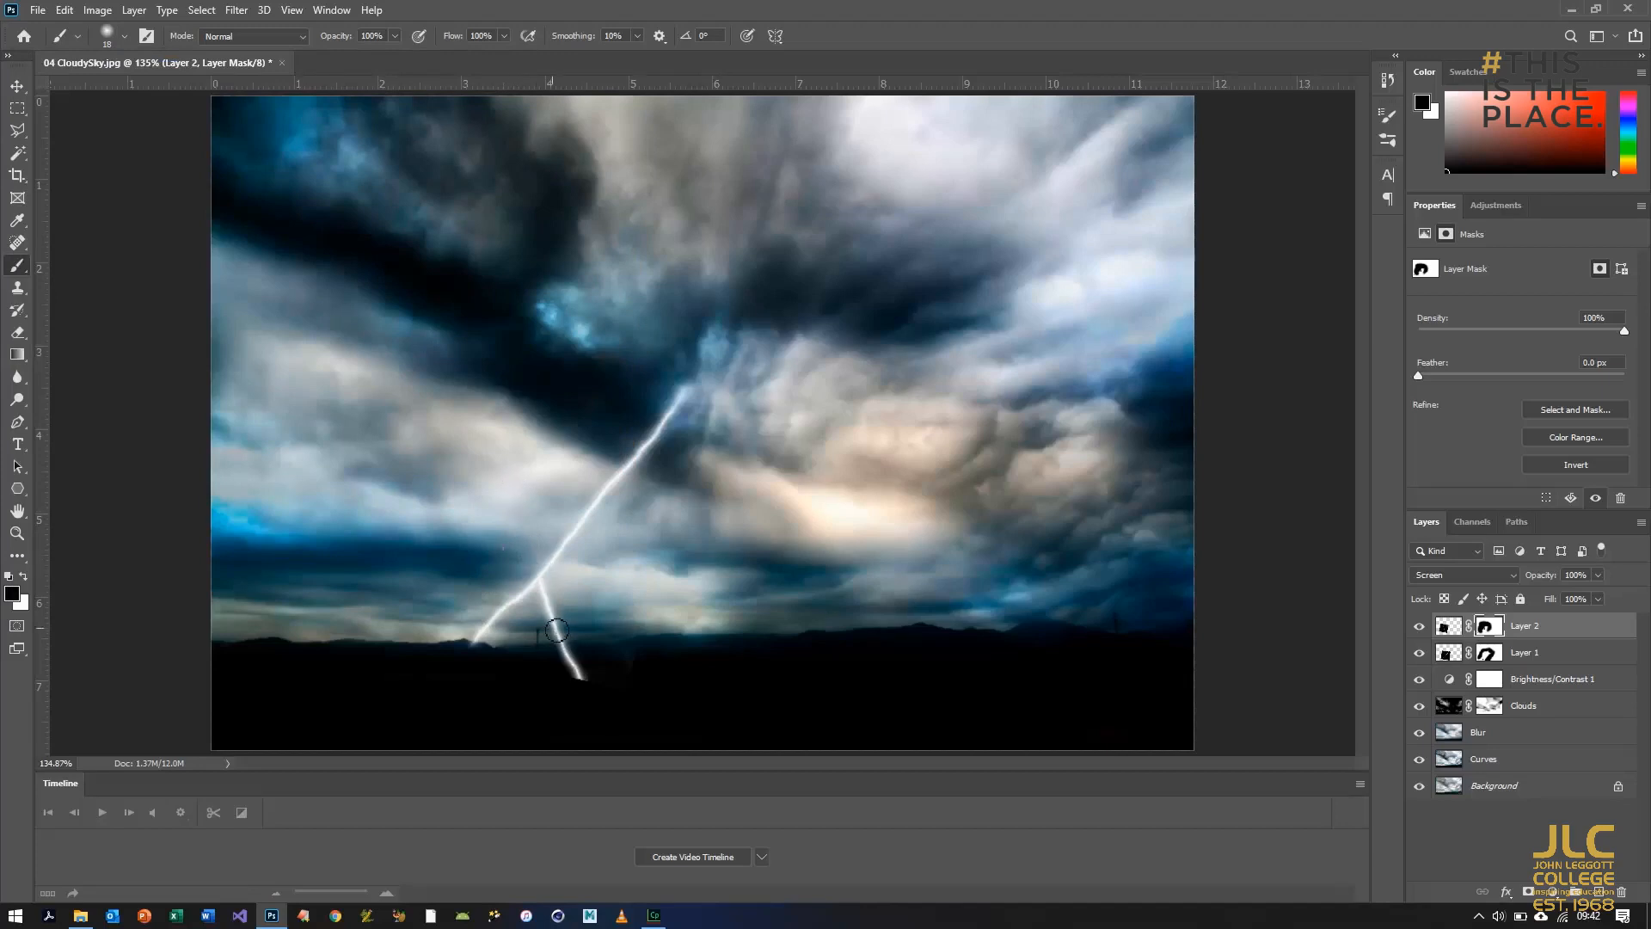
pyautogui.moveTo(564, 647); pyautogui.dragTo(599, 699)
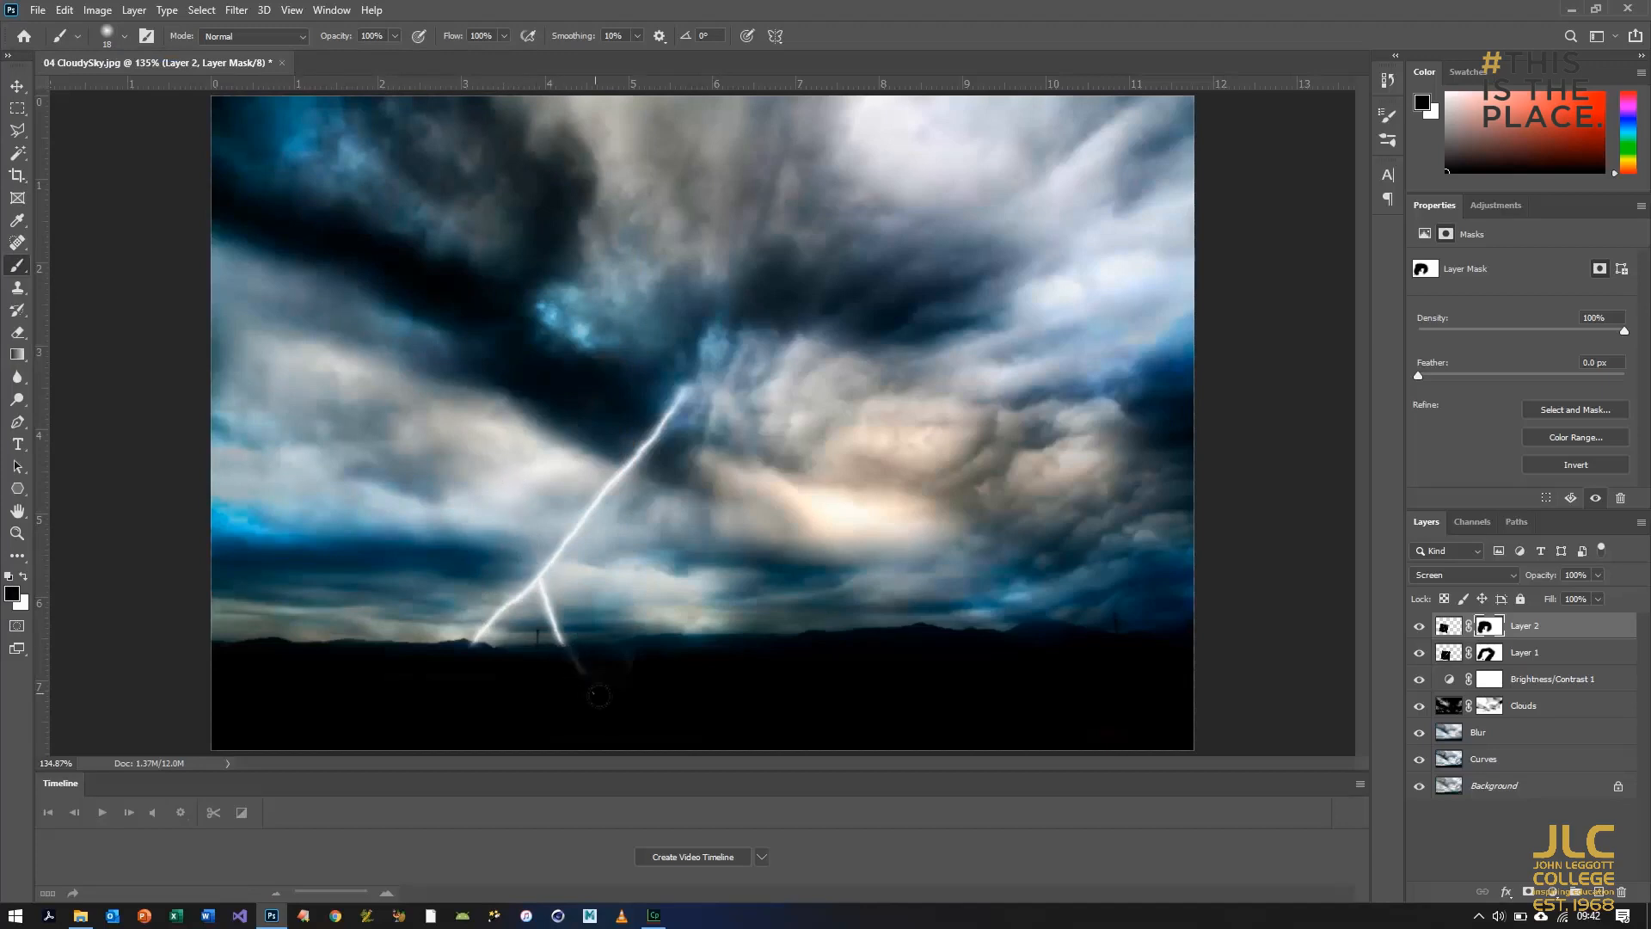